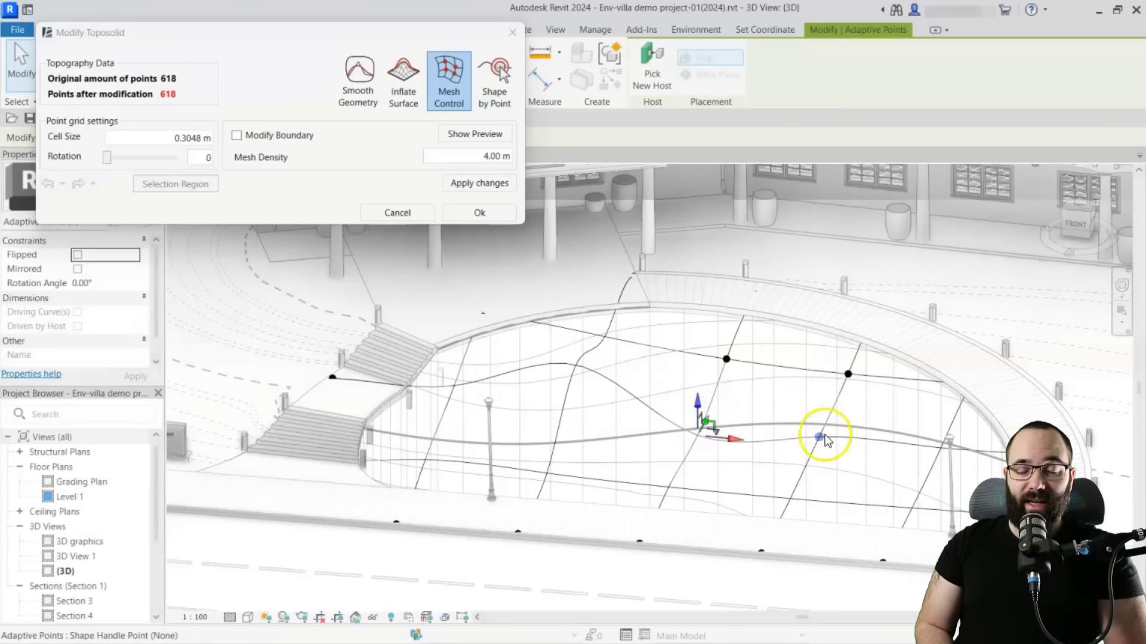
# Reposition the mesh control points along the far part of the toposolid and preview the reshaped surface
pyautogui.click(819, 436)
pyautogui.moveTo(819, 404); pyautogui.dragTo(846, 339)
pyautogui.click(848, 374)
pyautogui.click(726, 359)
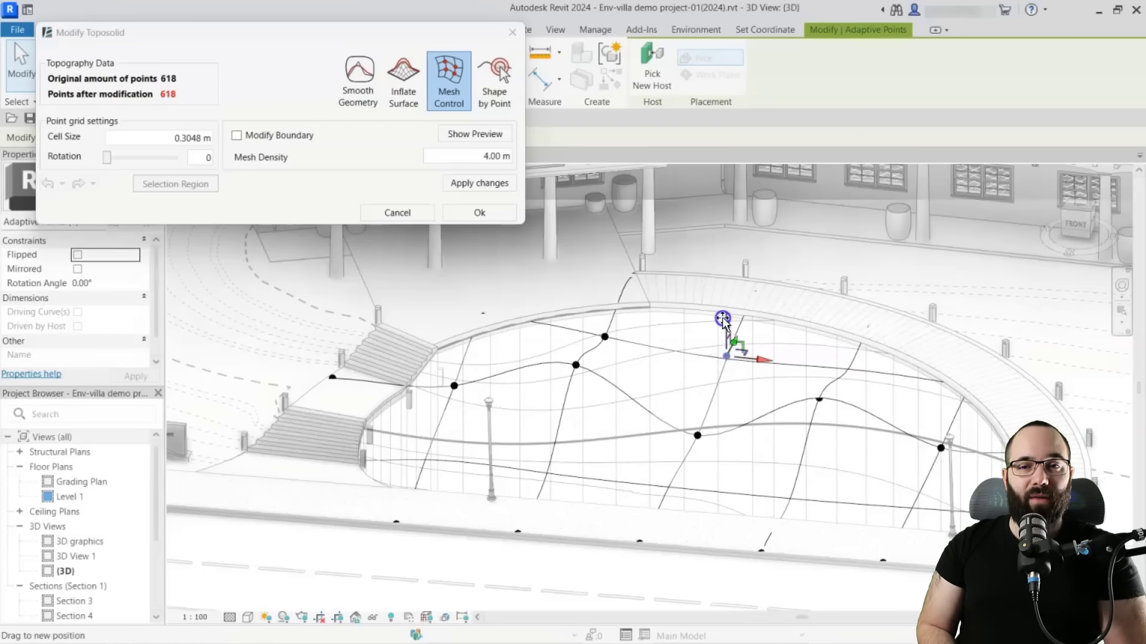
pyautogui.click(475, 133)
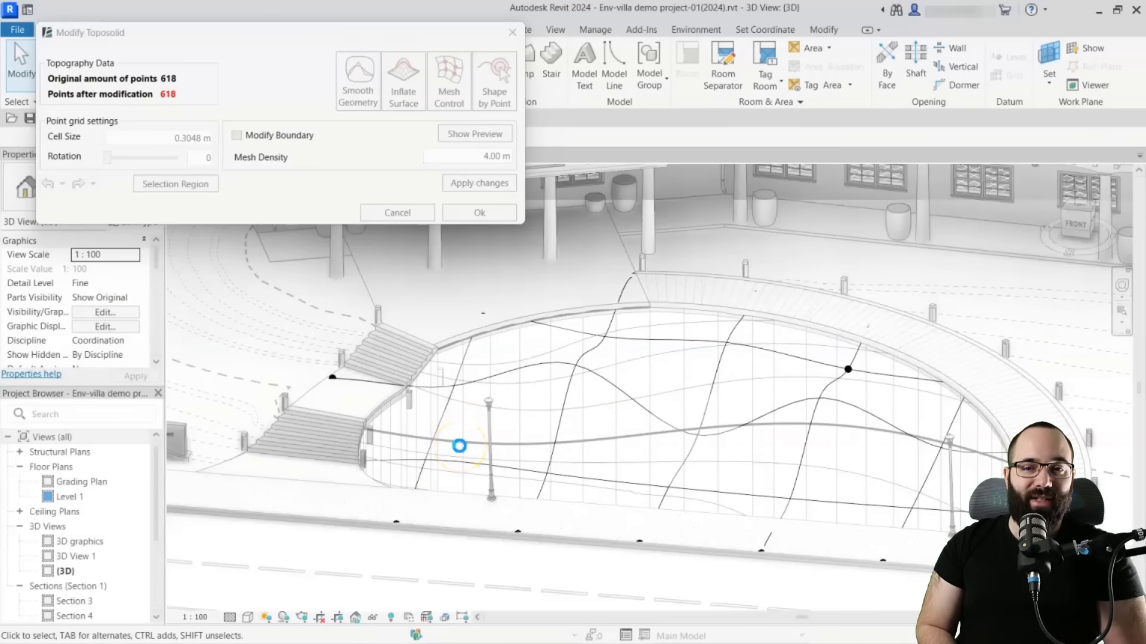
pyautogui.press('capslock')
pyautogui.keyDown('shift'); pyautogui.moveTo(450, 461); pyautogui.dragTo(485, 473, button='middle'); pyautogui.keyUp('shift')
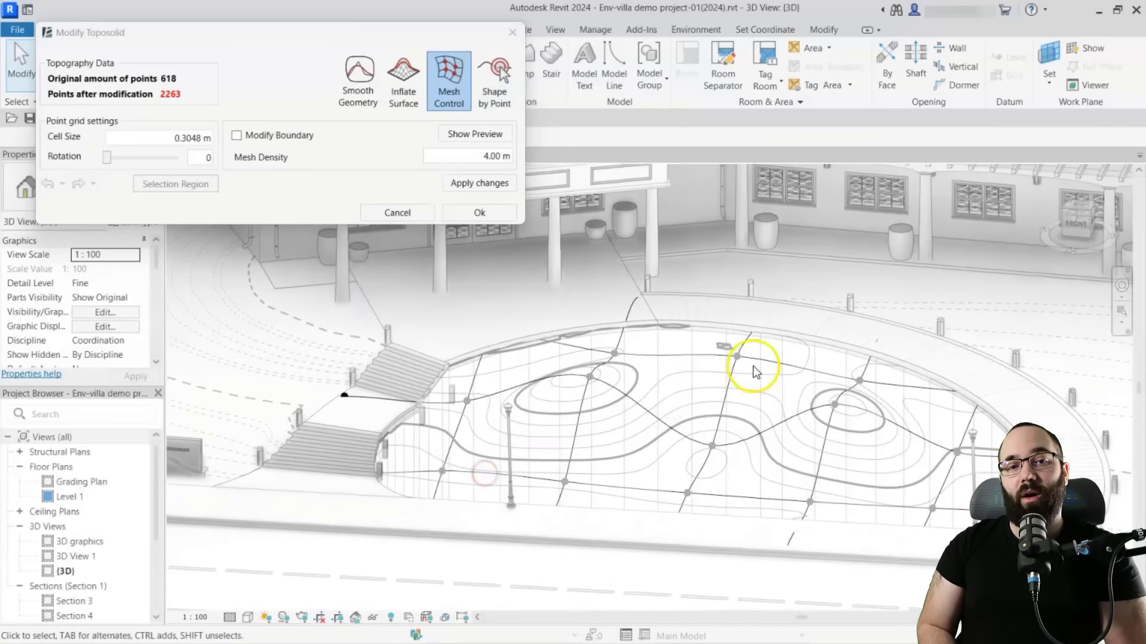
# Adjust another mesh control point near the toposolid's far edge, refresh the preview and apply the mesh changes
pyautogui.click(753, 371)
pyautogui.click(440, 514)
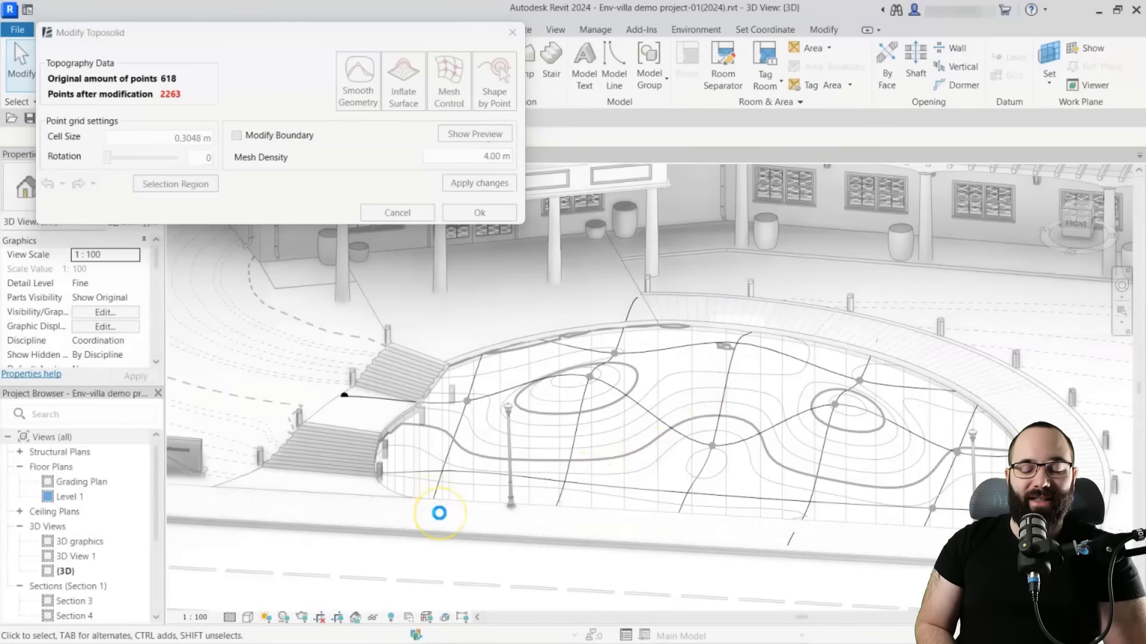
pyautogui.moveTo(792, 524)
pyautogui.keyDown('shift'); pyautogui.mouseDown(button='middle')
pyautogui.moveTo(778, 535)
pyautogui.moveTo(788, 543)
pyautogui.mouseUp(button='middle'); pyautogui.keyUp('shift')
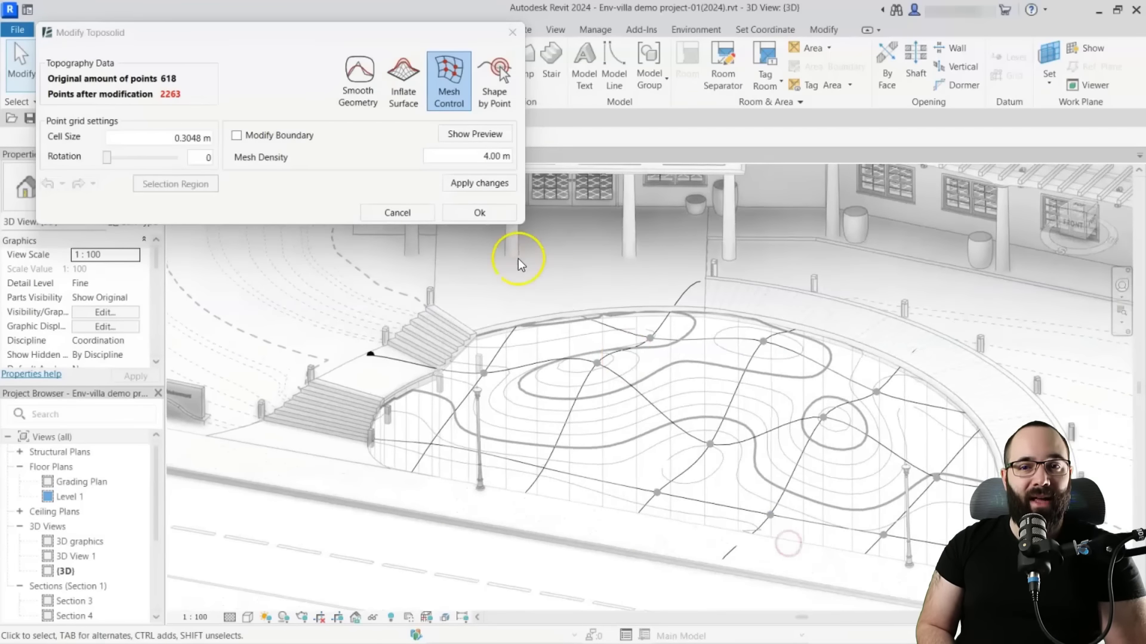
pyautogui.click(494, 182)
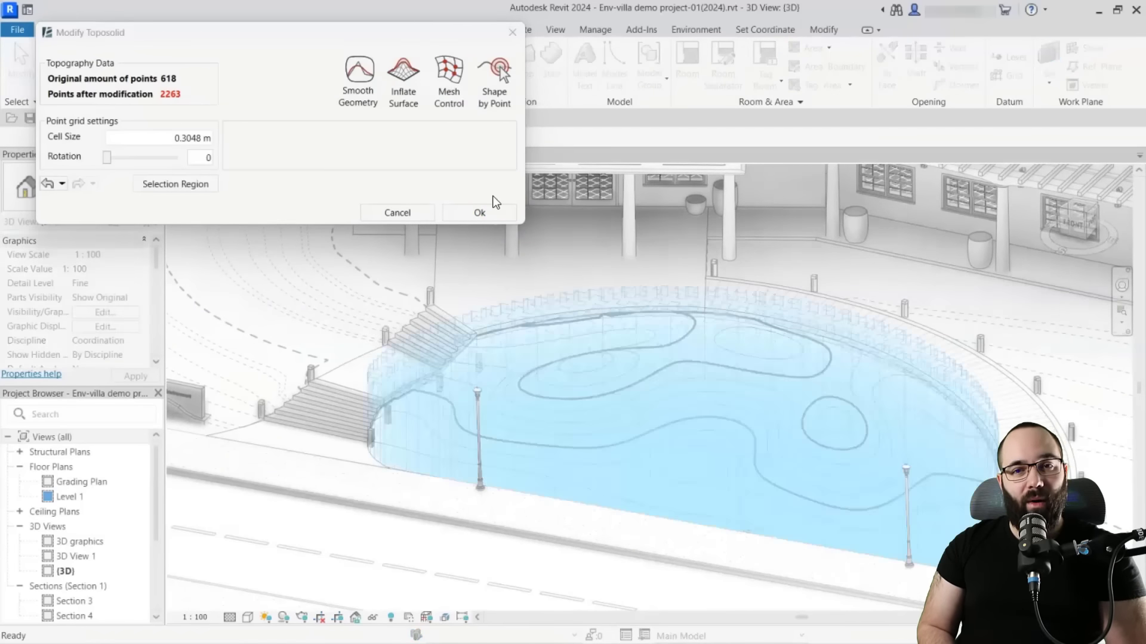
pyautogui.click(485, 209)
pyautogui.click(660, 391)
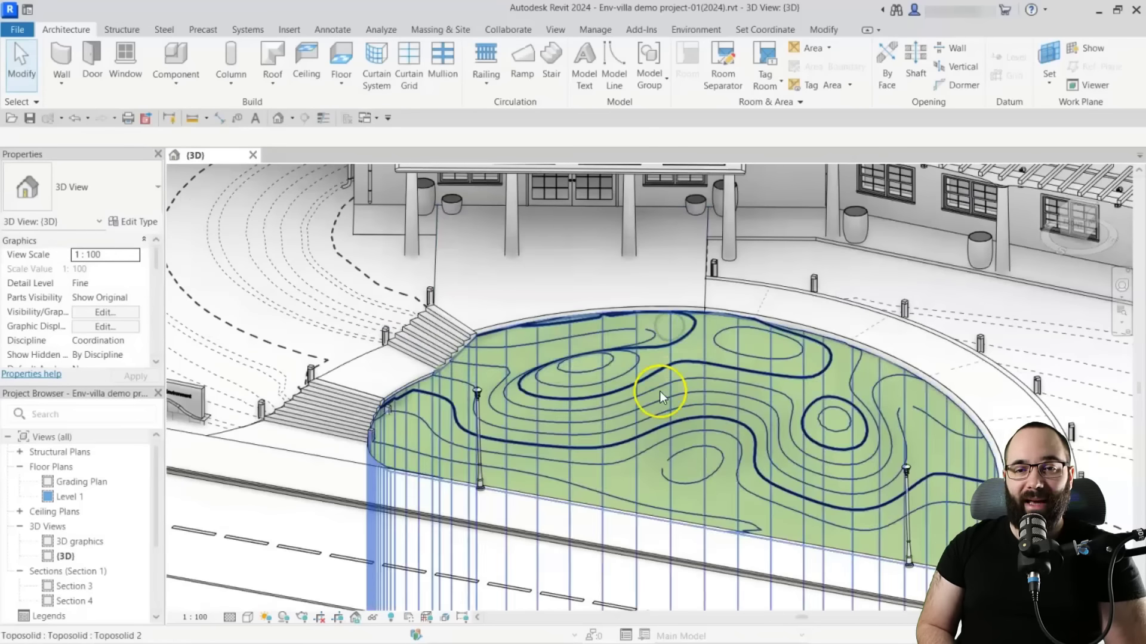
pyautogui.keyDown('shift'); pyautogui.moveTo(324, 545); pyautogui.dragTo(442, 479, button='middle'); pyautogui.keyUp('shift')
pyautogui.click(687, 420)
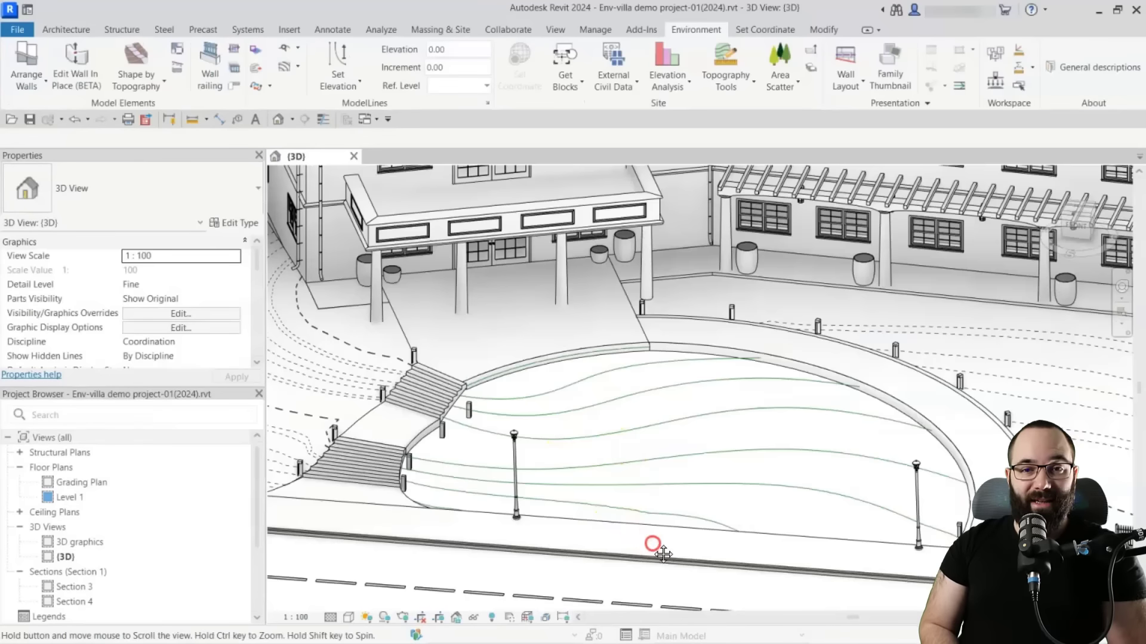
# Create a toposolid from all the contour model lines in front of the villa with Topography Tools' Add Line
pyautogui.keyDown('shift'); pyautogui.moveTo(656, 543); pyautogui.dragTo(484, 441, button='middle'); pyautogui.keyUp('shift')
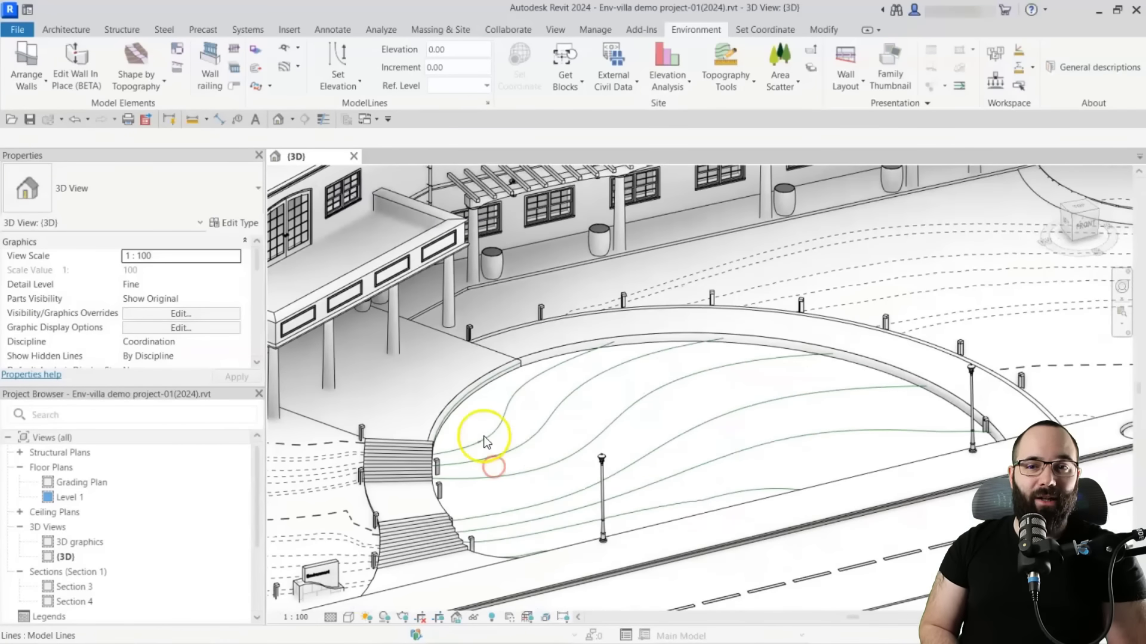
pyautogui.click(484, 442)
pyautogui.click(726, 59)
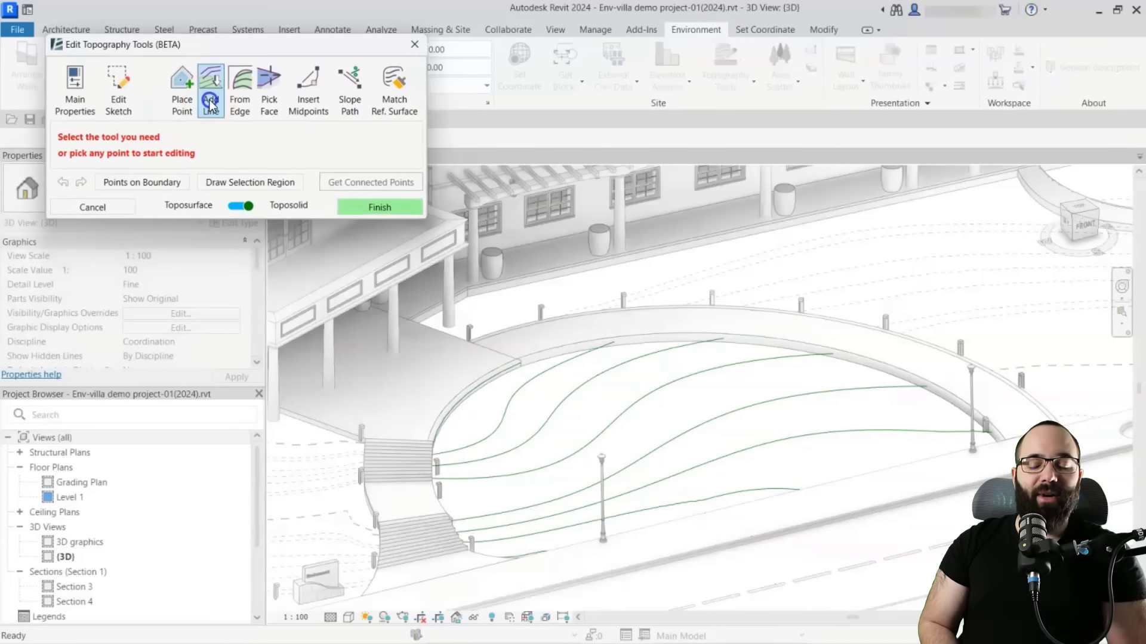
pyautogui.click(210, 104)
pyautogui.moveTo(888, 227); pyautogui.dragTo(408, 565)
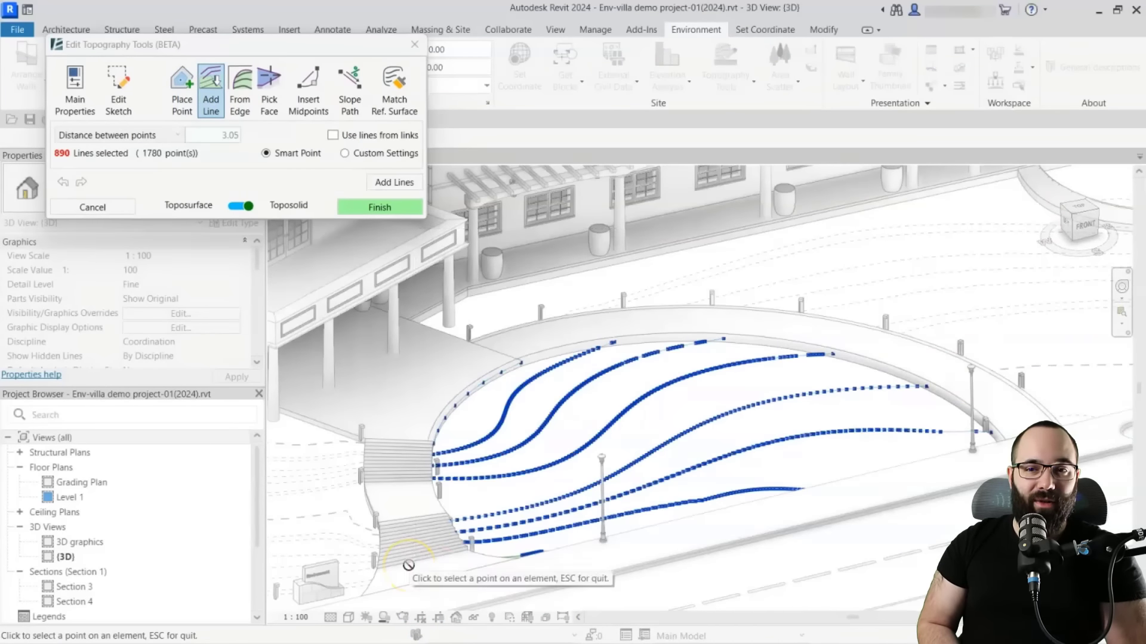
pyautogui.click(393, 182)
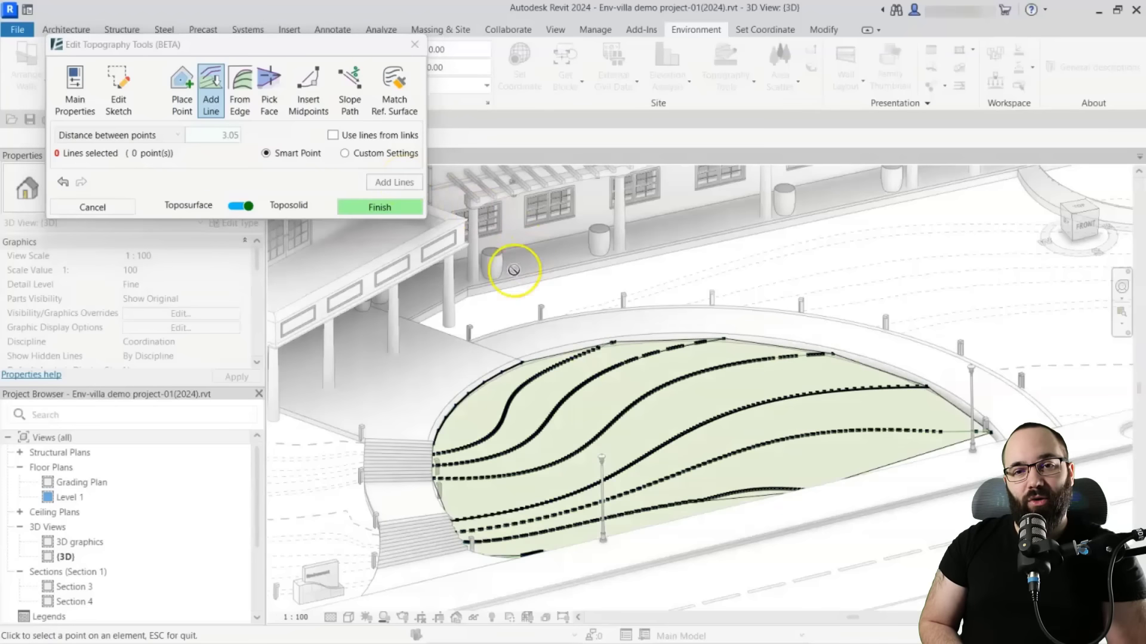
# Insert toposolid points from the chained edges of the surrounding paths with a height offset of -0.1, and finish the toposolid
pyautogui.click(537, 352)
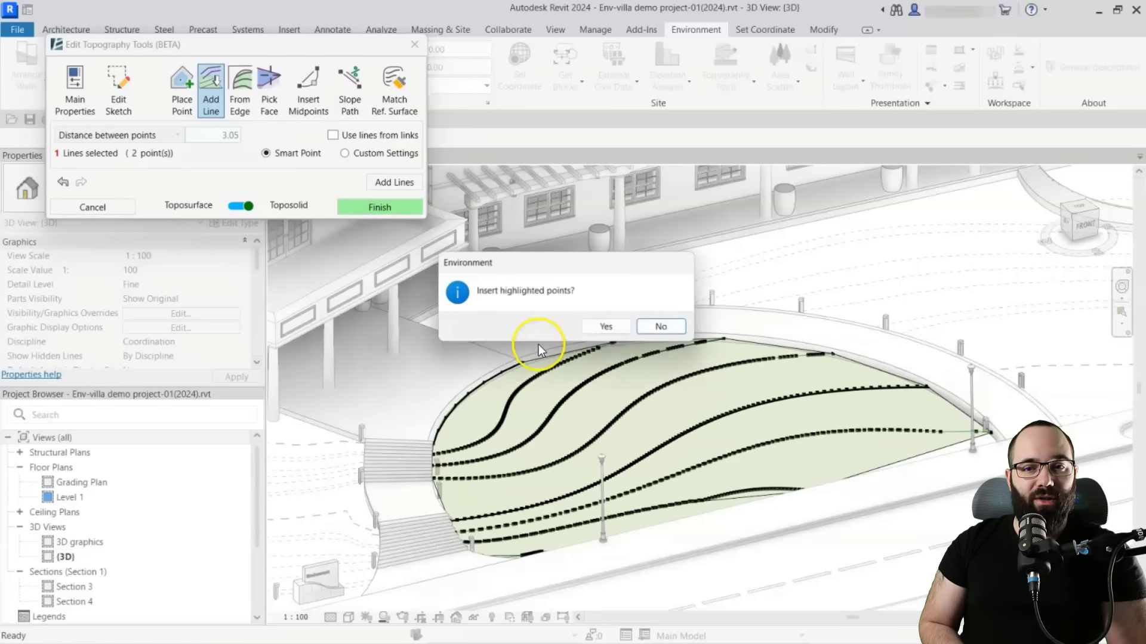
pyautogui.click(661, 326)
pyautogui.click(240, 105)
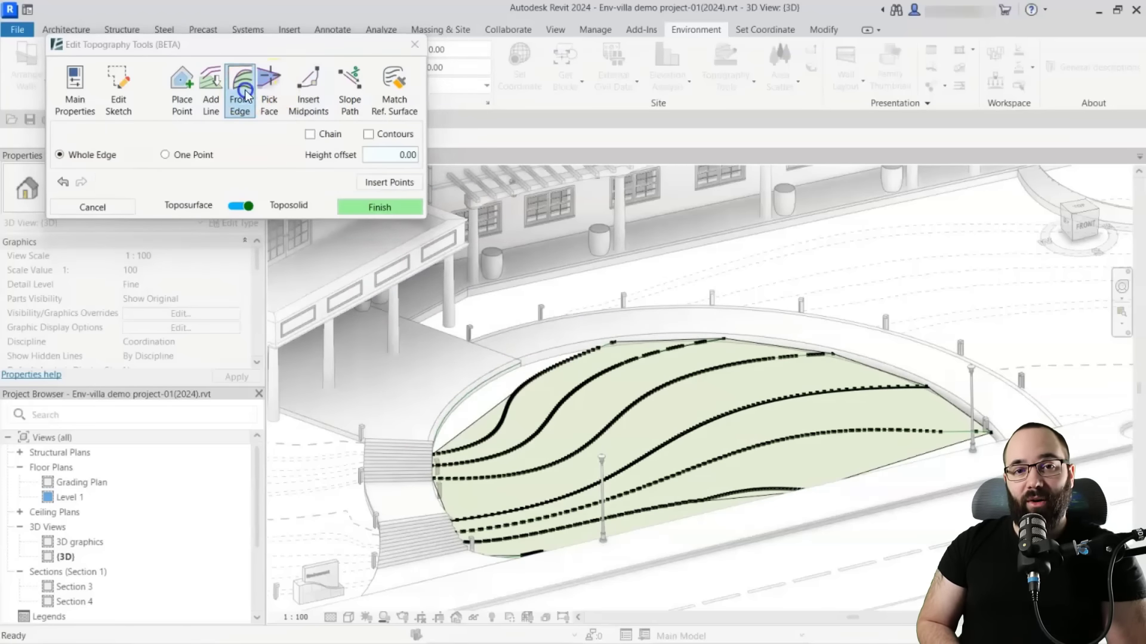
pyautogui.click(309, 135)
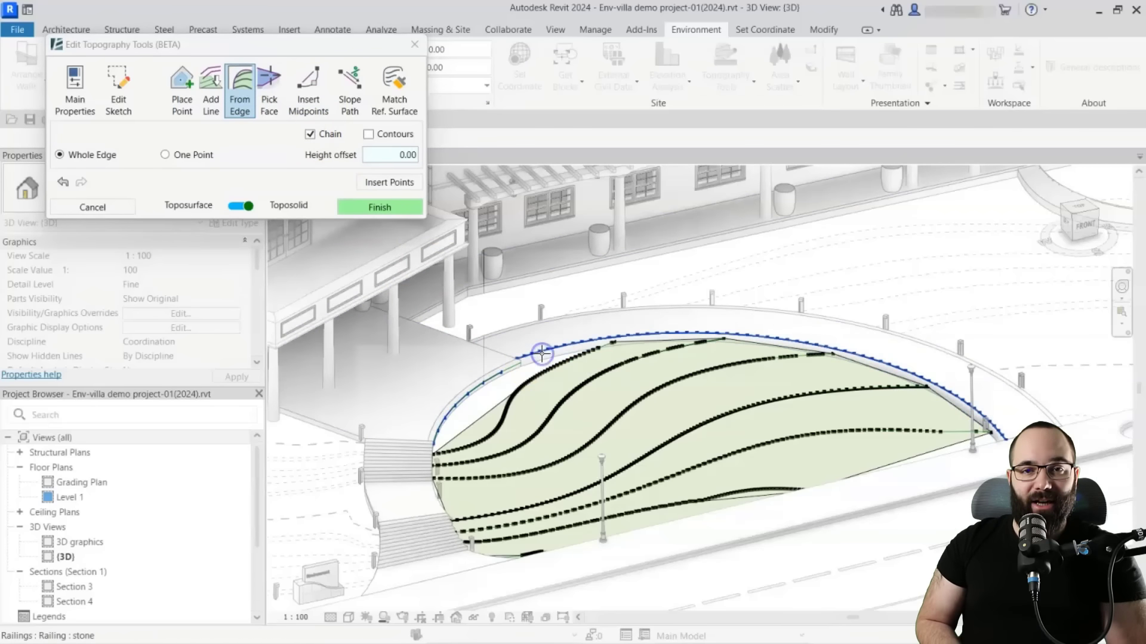
pyautogui.keyDown('shift'); pyautogui.moveTo(542, 354); pyautogui.dragTo(486, 378, button='middle'); pyautogui.keyUp('shift')
pyautogui.click(420, 159)
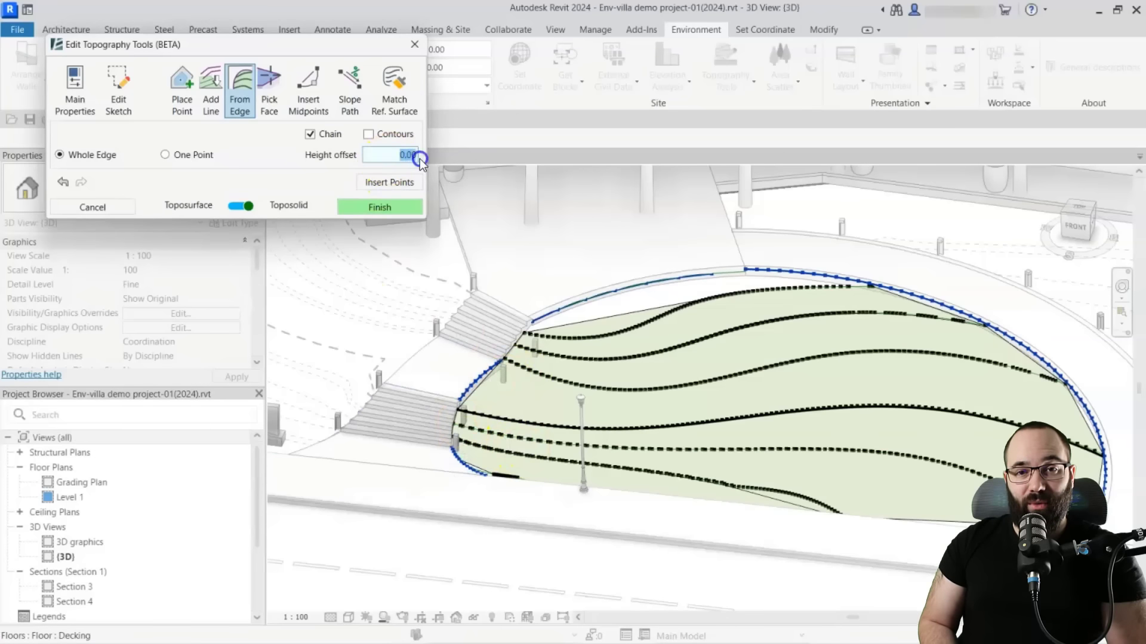
pyautogui.write('-0.1')
pyautogui.click(397, 189)
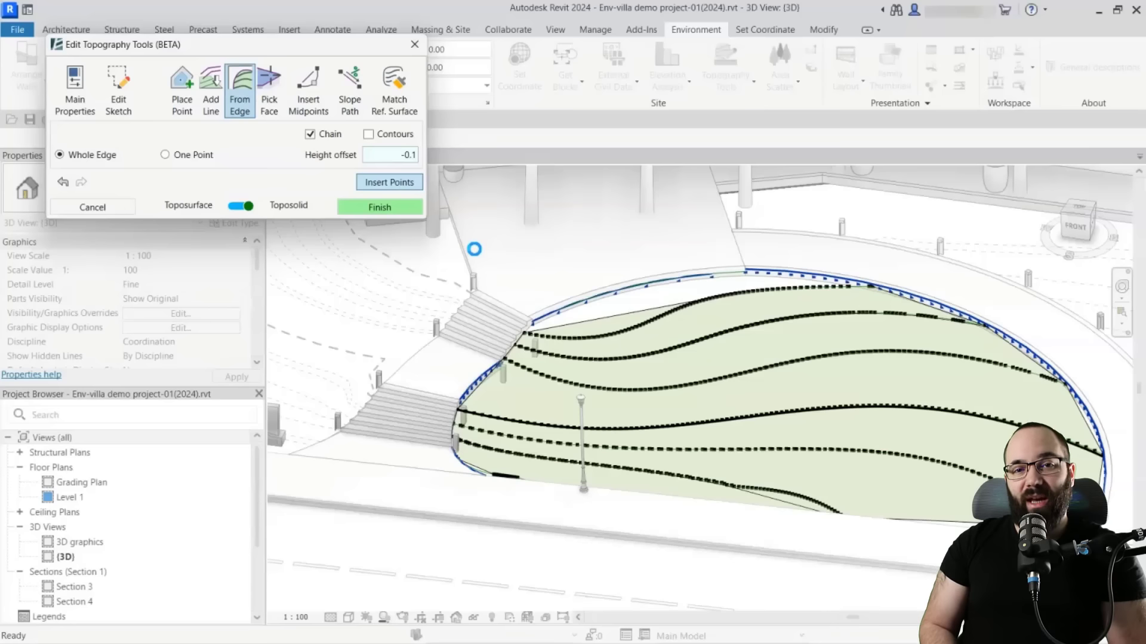
pyautogui.click(394, 208)
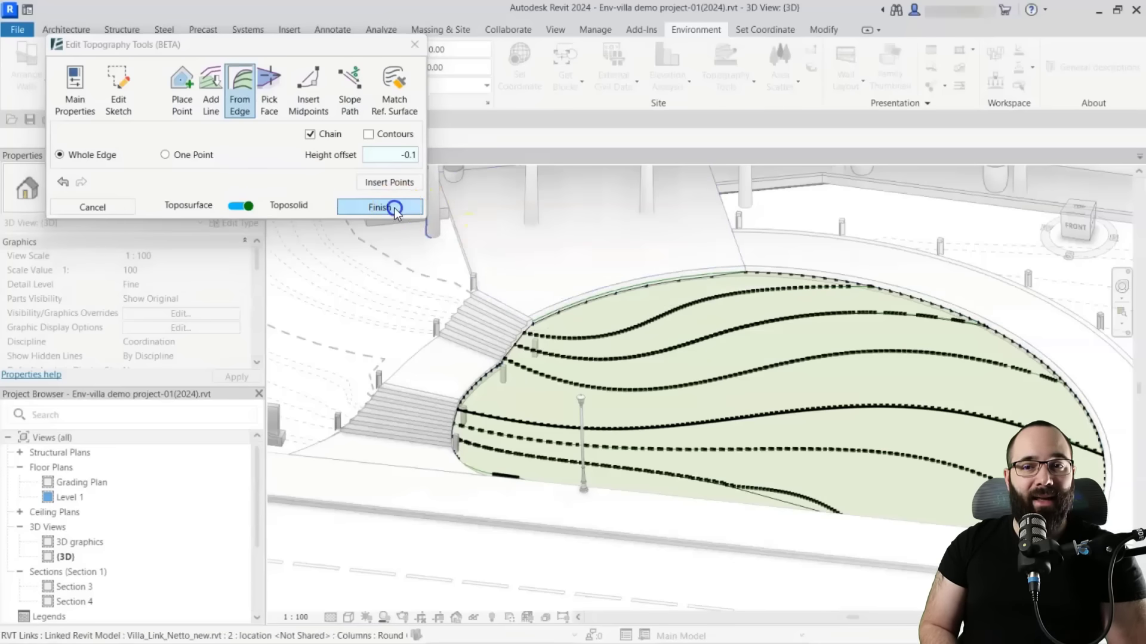
# Examine the new toposolid's shape points and edges with Modify Sub Elements
pyautogui.click(531, 310)
pyautogui.click(772, 66)
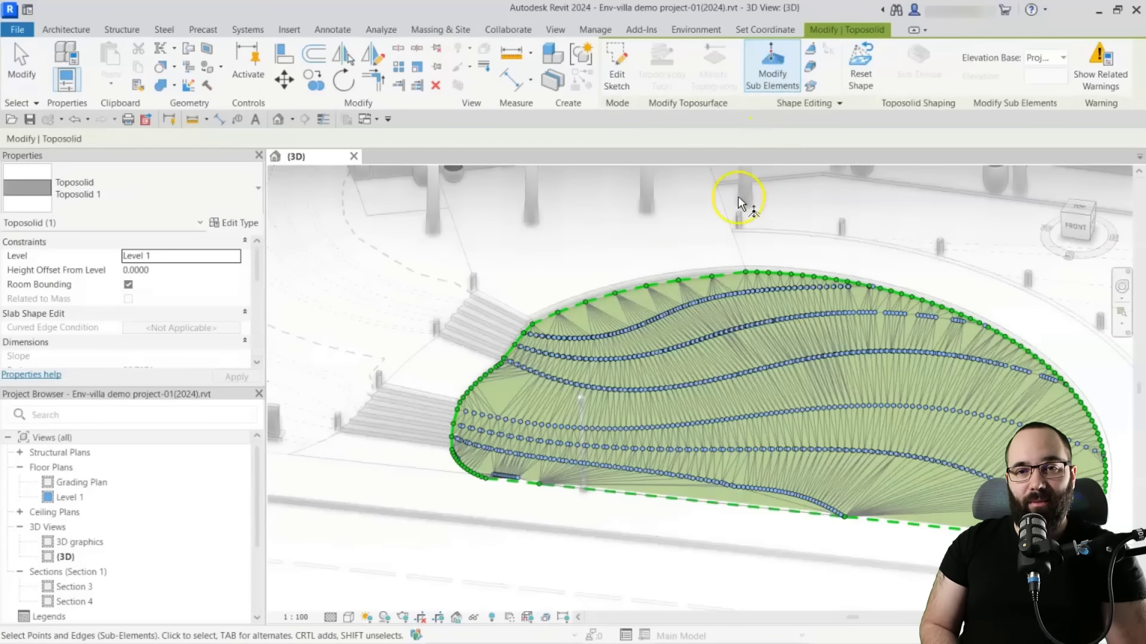
pyautogui.keyDown('shift'); pyautogui.moveTo(738, 203); pyautogui.dragTo(528, 174, button='middle'); pyautogui.keyUp('shift')
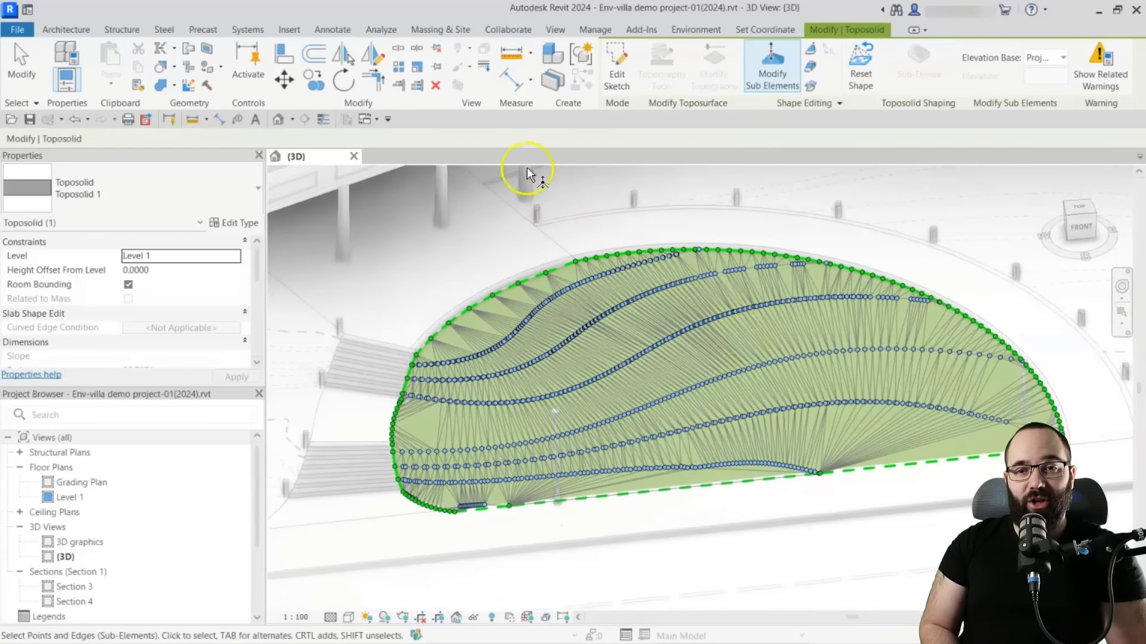
pyautogui.press('Escape')
# Cut the 3D view down to the toposolid area with a section box and inspect the solid's exposed sides
pyautogui.click(486, 82)
pyautogui.click(579, 583)
pyautogui.moveTo(682, 507); pyautogui.dragTo(681, 394)
pyautogui.moveTo(475, 360); pyautogui.dragTo(576, 353)
pyautogui.click(292, 617)
pyautogui.click(316, 507)
pyautogui.click(429, 454)
pyautogui.keyDown('shift'); pyautogui.moveTo(537, 454); pyautogui.dragTo(802, 418, button='middle'); pyautogui.keyUp('shift')
pyautogui.moveTo(802, 418); pyautogui.dragTo(913, 316, button='middle')
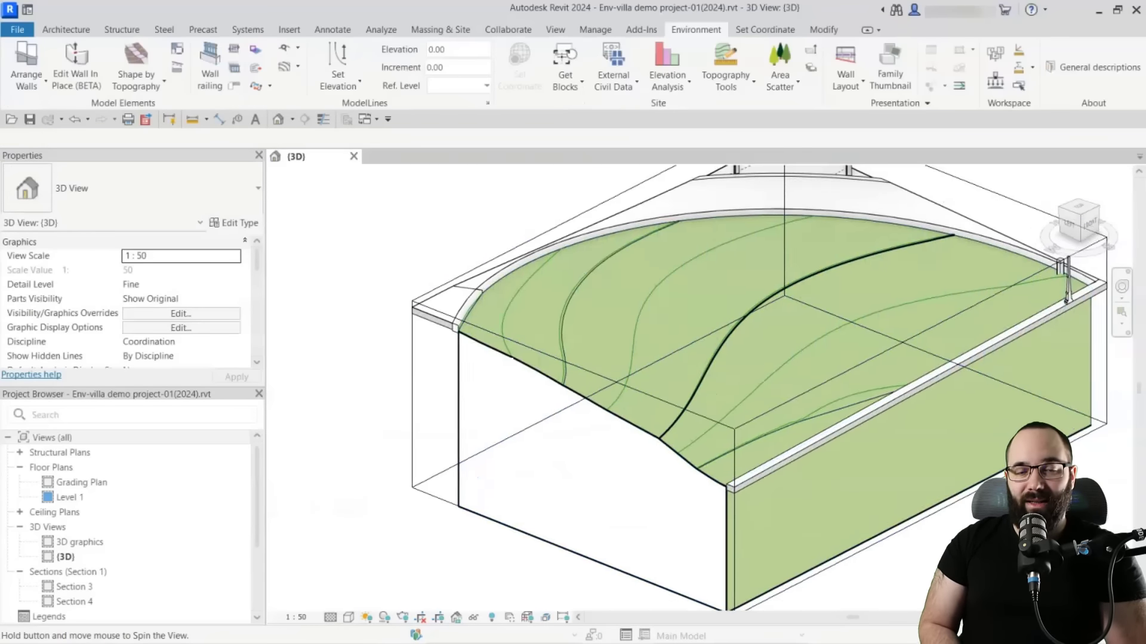
pyautogui.keyDown('shift'); pyautogui.moveTo(776, 418); pyautogui.dragTo(908, 500, button='middle'); pyautogui.keyUp('shift')
pyautogui.scroll(-2, 908, 500)
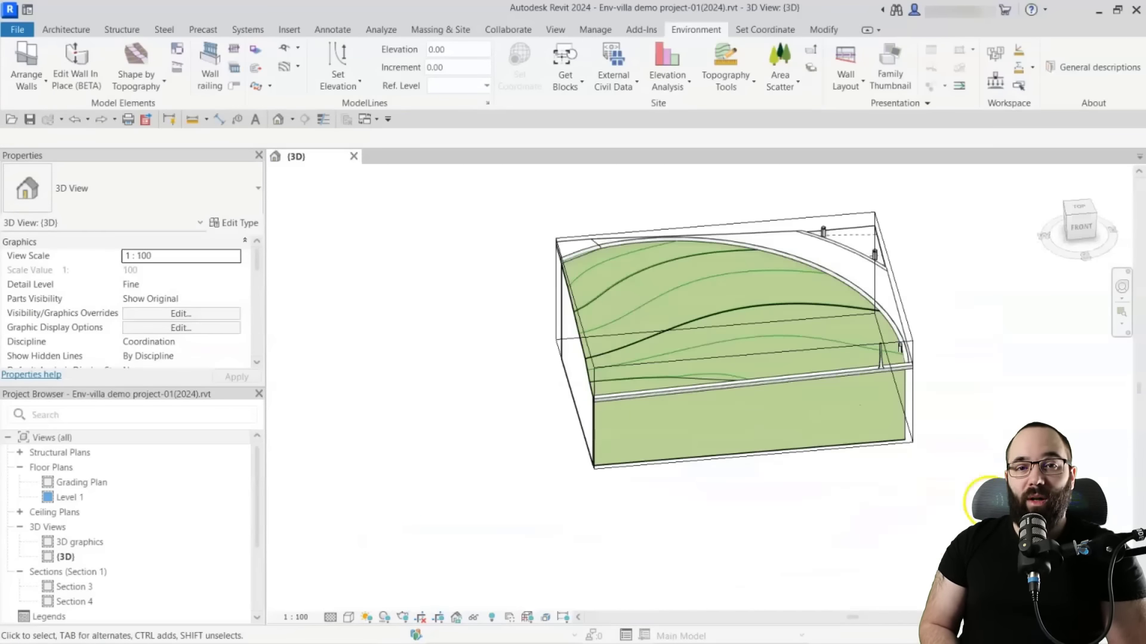
pyautogui.keyDown('shift'); pyautogui.moveTo(987, 501); pyautogui.dragTo(818, 468, button='middle'); pyautogui.keyUp('shift')
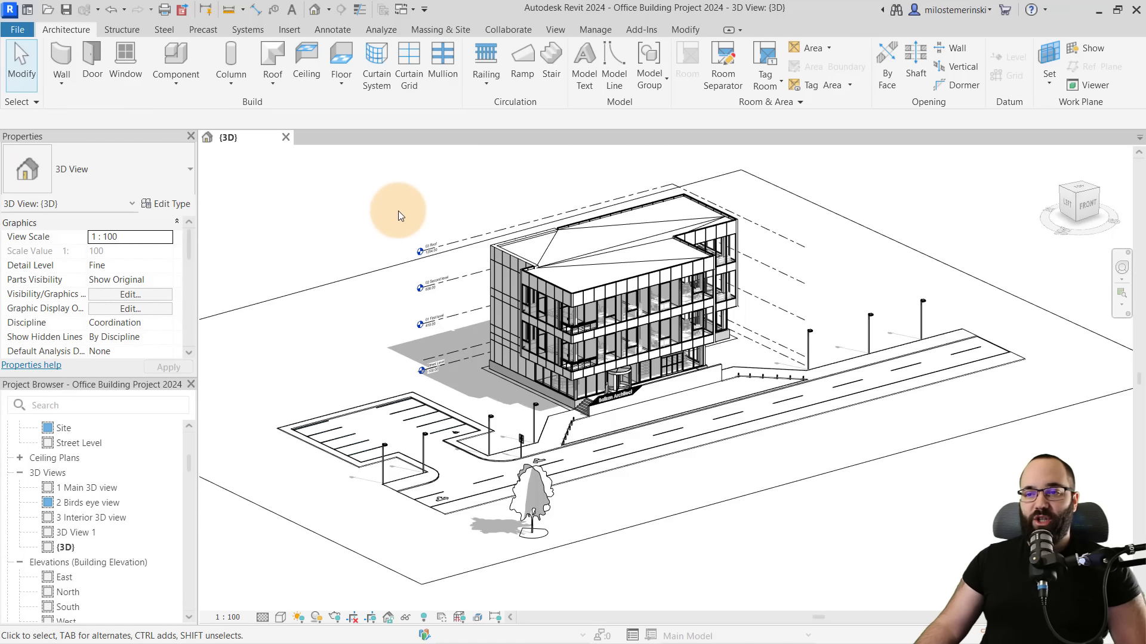
# Try to generate a toposolid from the office site's topography in the 3D view
pyautogui.moveTo(401, 222)
pyautogui.keyDown('shift'); pyautogui.mouseDown(button='middle')
pyautogui.moveTo(374, 200)
pyautogui.moveTo(397, 220)
pyautogui.mouseUp(button='middle'); pyautogui.keyUp('shift')
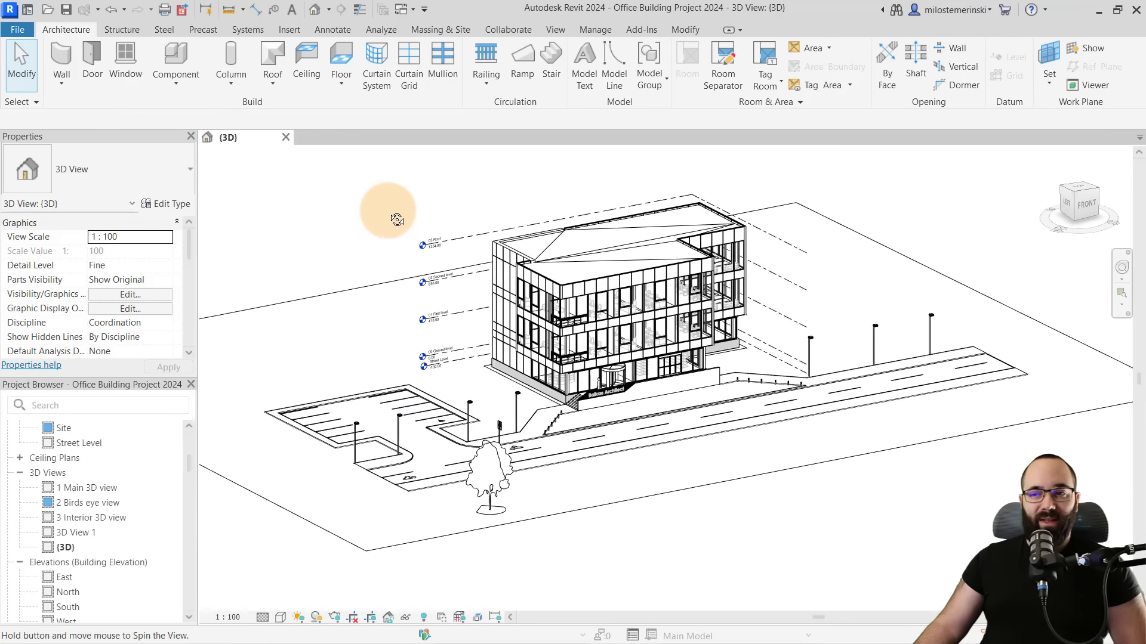
pyautogui.click(374, 286)
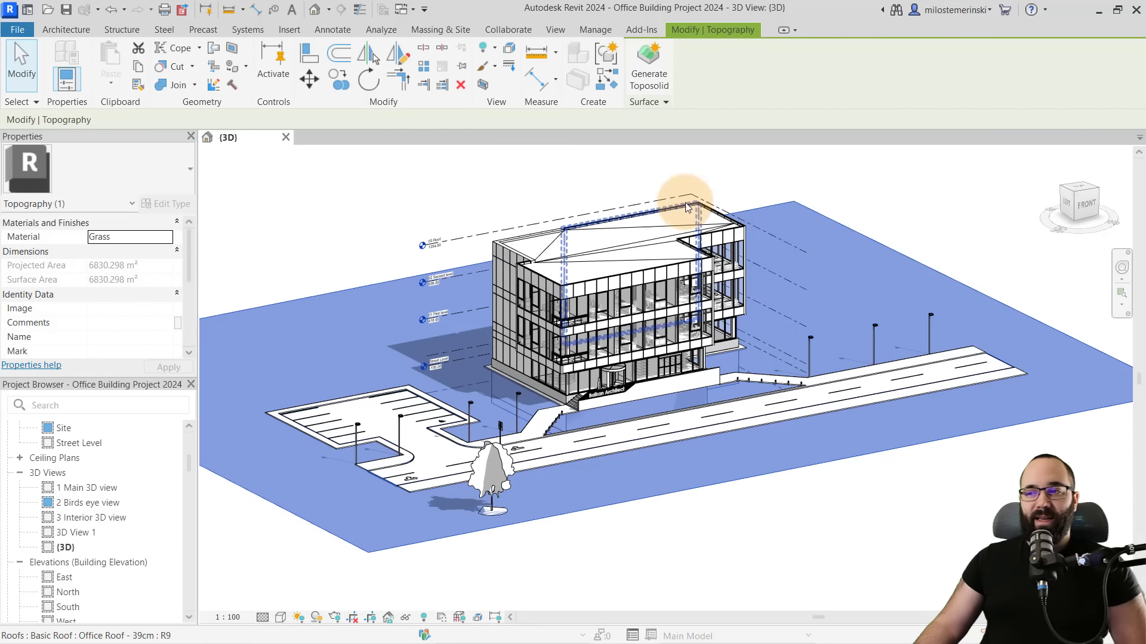
pyautogui.keyDown('shift'); pyautogui.moveTo(786, 297); pyautogui.dragTo(693, 410, button='middle'); pyautogui.keyUp('shift')
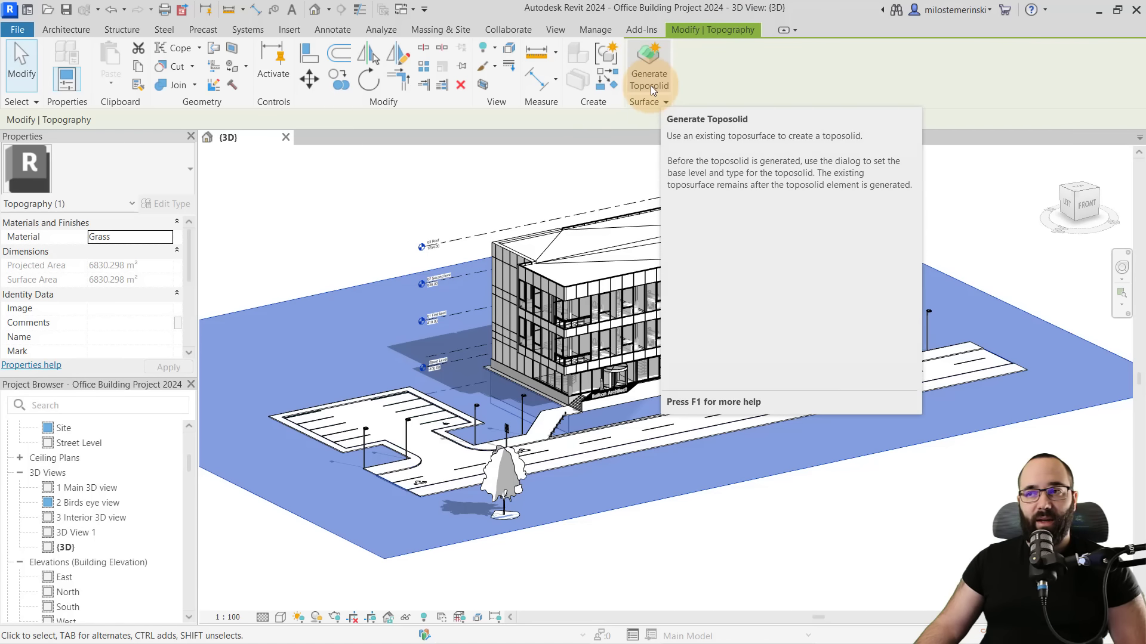
pyautogui.click(649, 85)
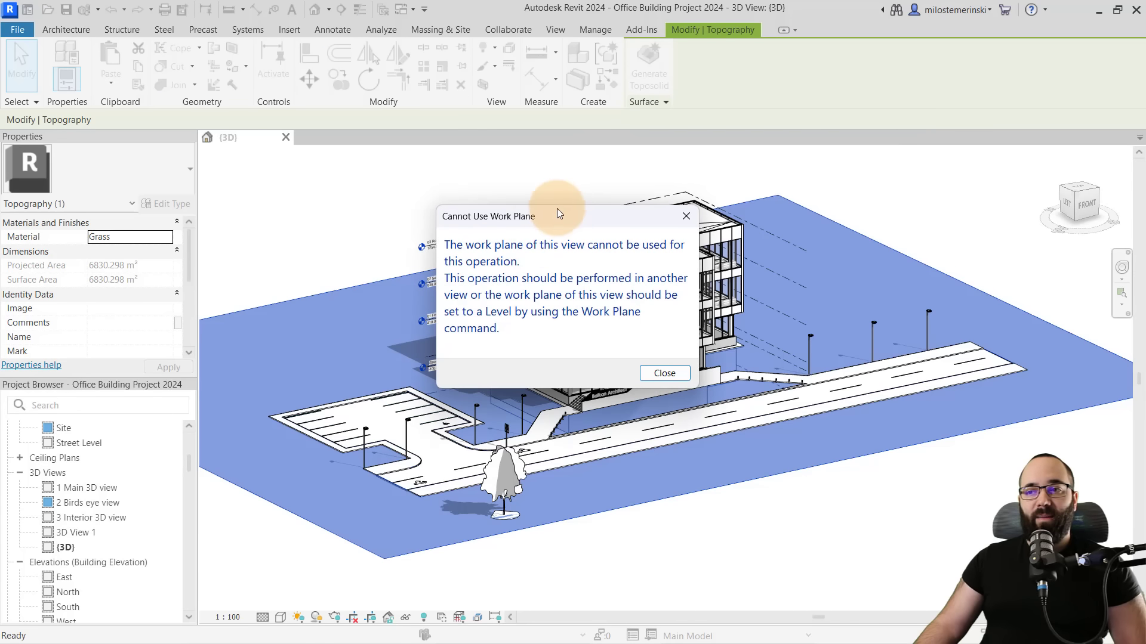
pyautogui.moveTo(541, 221); pyautogui.dragTo(474, 178)
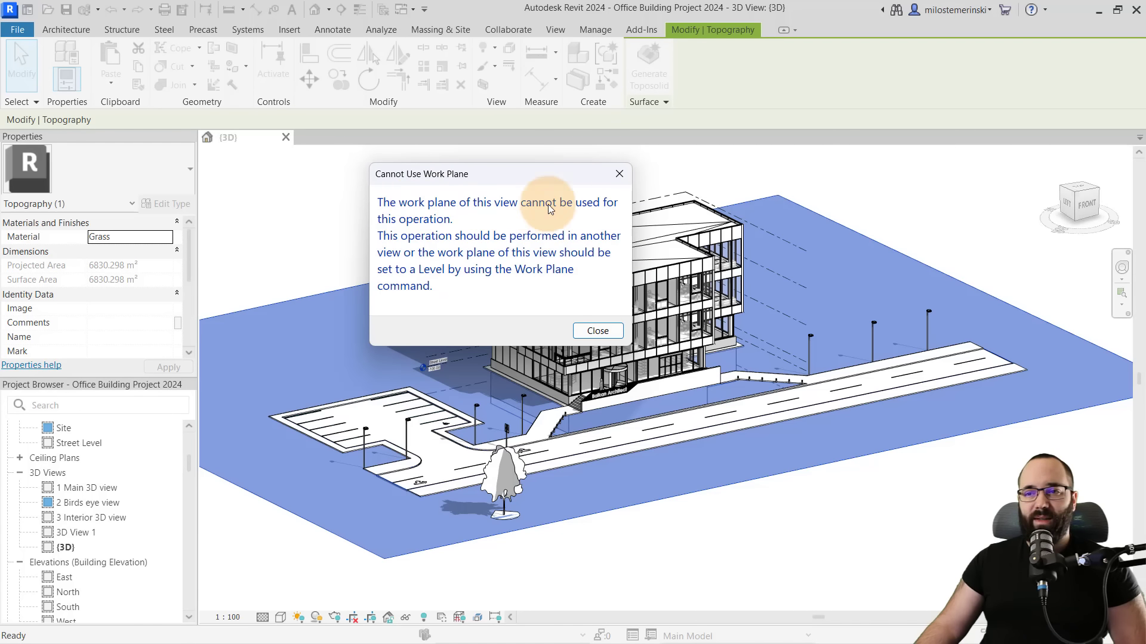
pyautogui.click(619, 173)
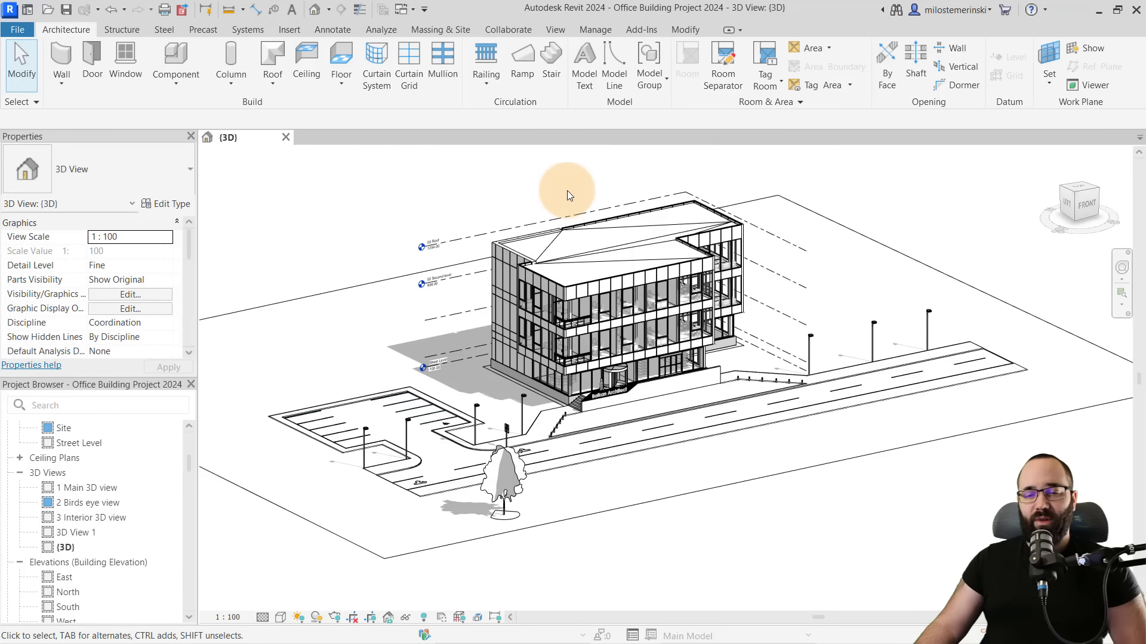
# Open the Site floor plan and extend its crop region westward past the edge of the topography
pyautogui.doubleClick(69, 429)
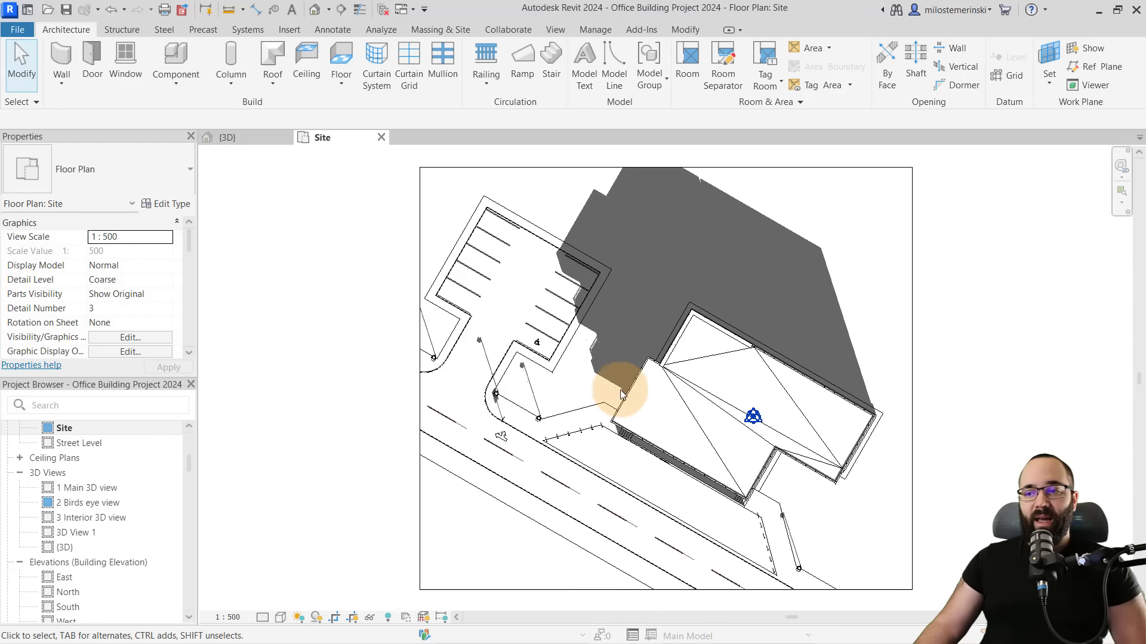
pyautogui.scroll(-2, 658, 317)
pyautogui.click(475, 362)
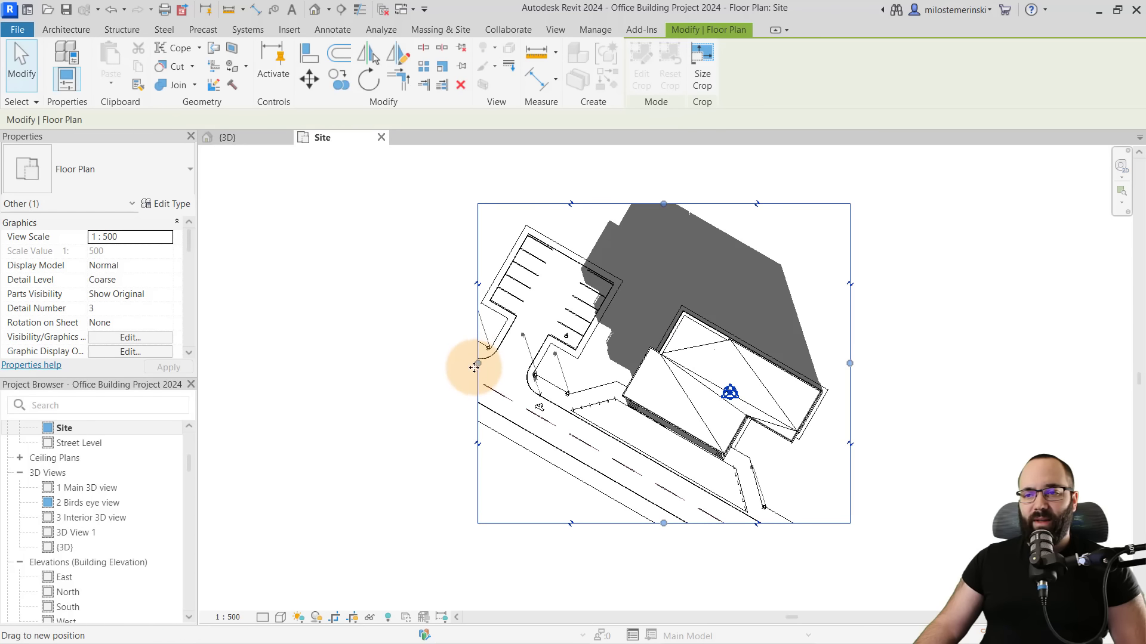
pyautogui.moveTo(476, 363); pyautogui.dragTo(277, 370)
# Generate a toposolid from the site topography in the Site plan, using base level 00 Ground level and type Toposolid 1
pyautogui.click(386, 352)
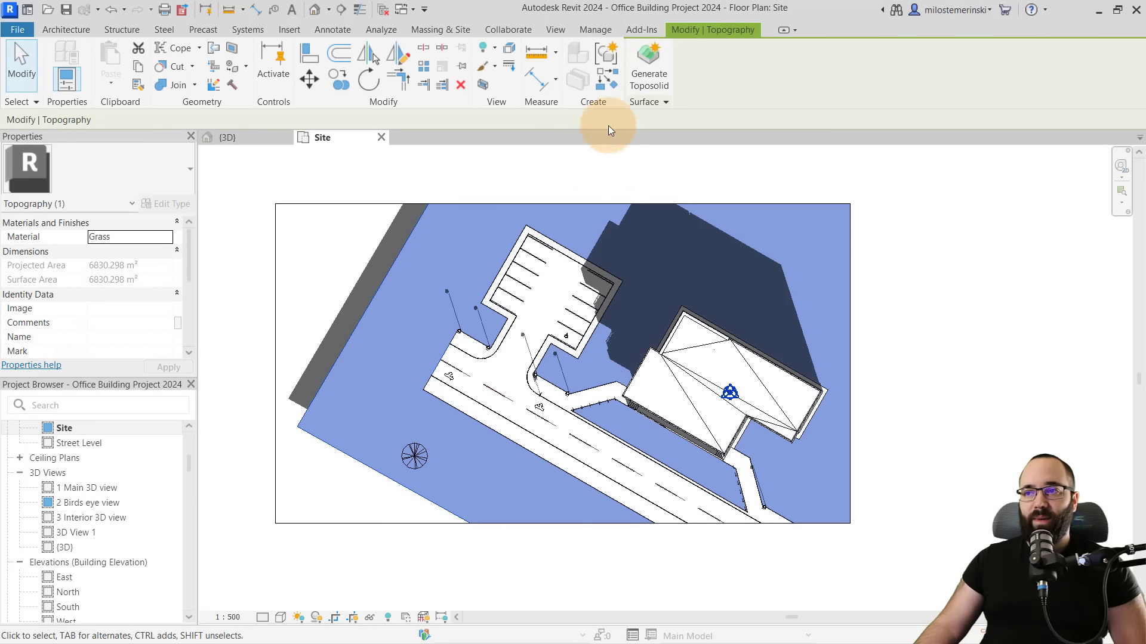
pyautogui.click(656, 69)
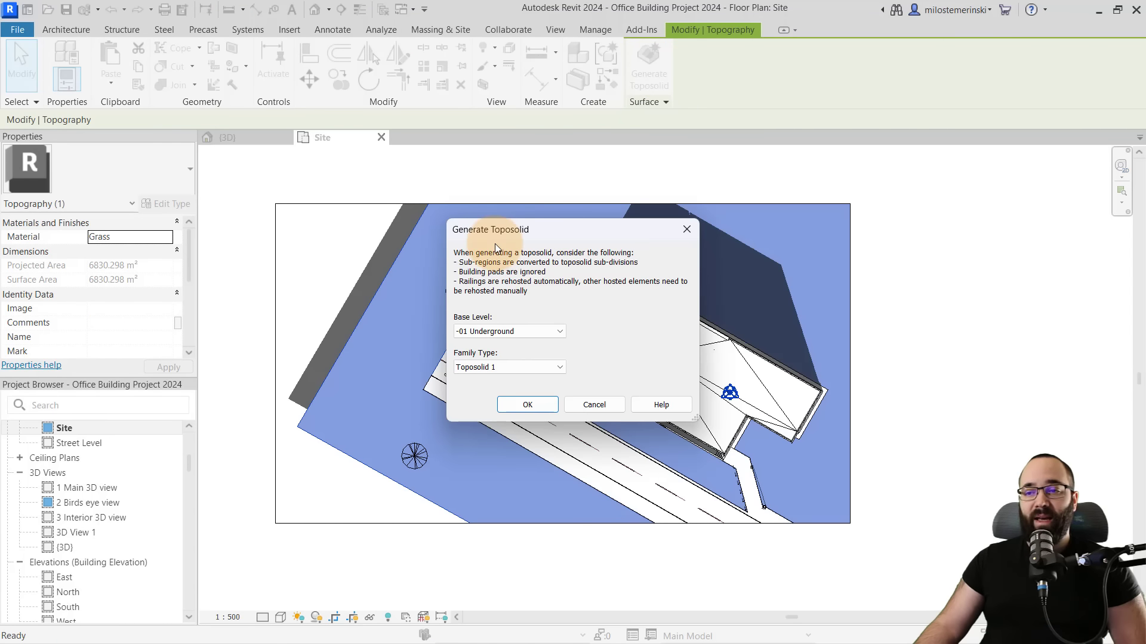
pyautogui.moveTo(485, 232); pyautogui.dragTo(367, 231)
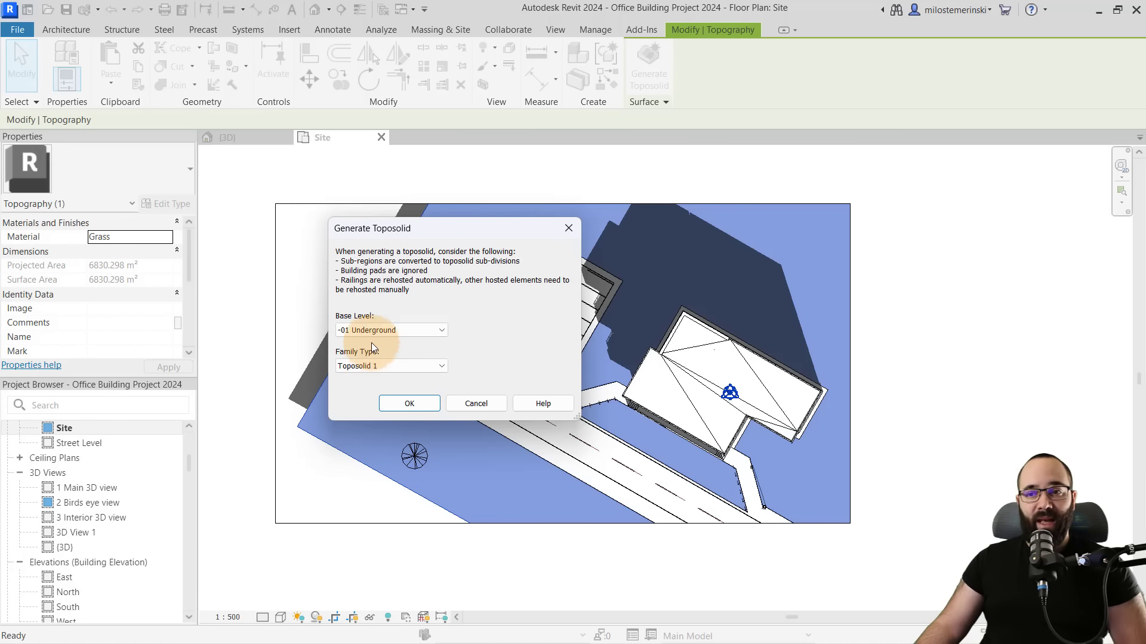
pyautogui.click(351, 331)
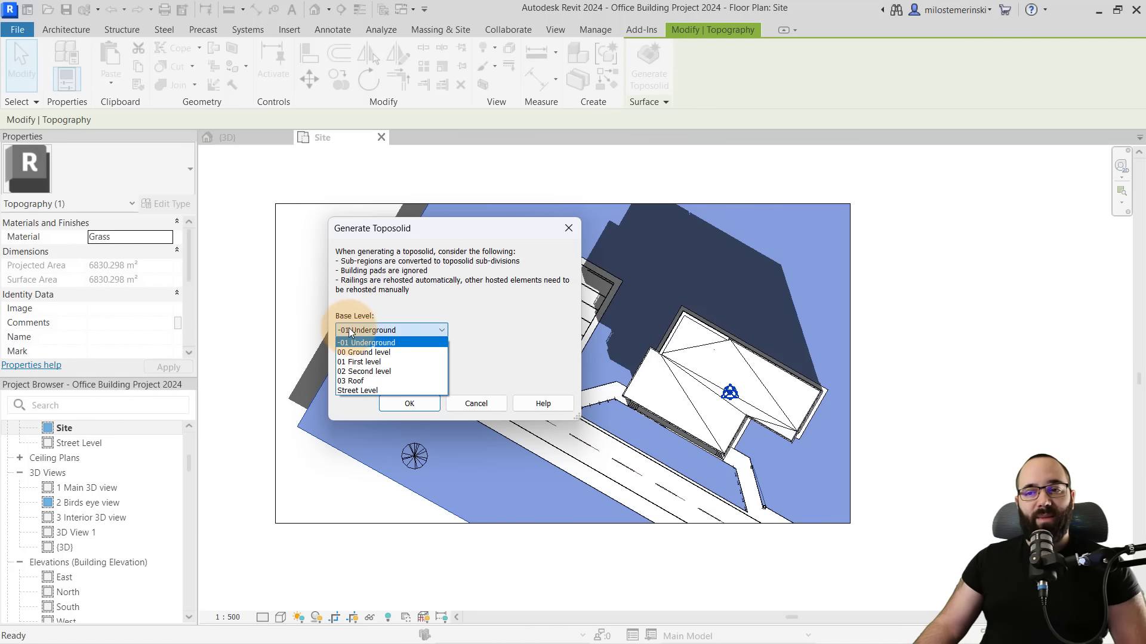
pyautogui.click(372, 353)
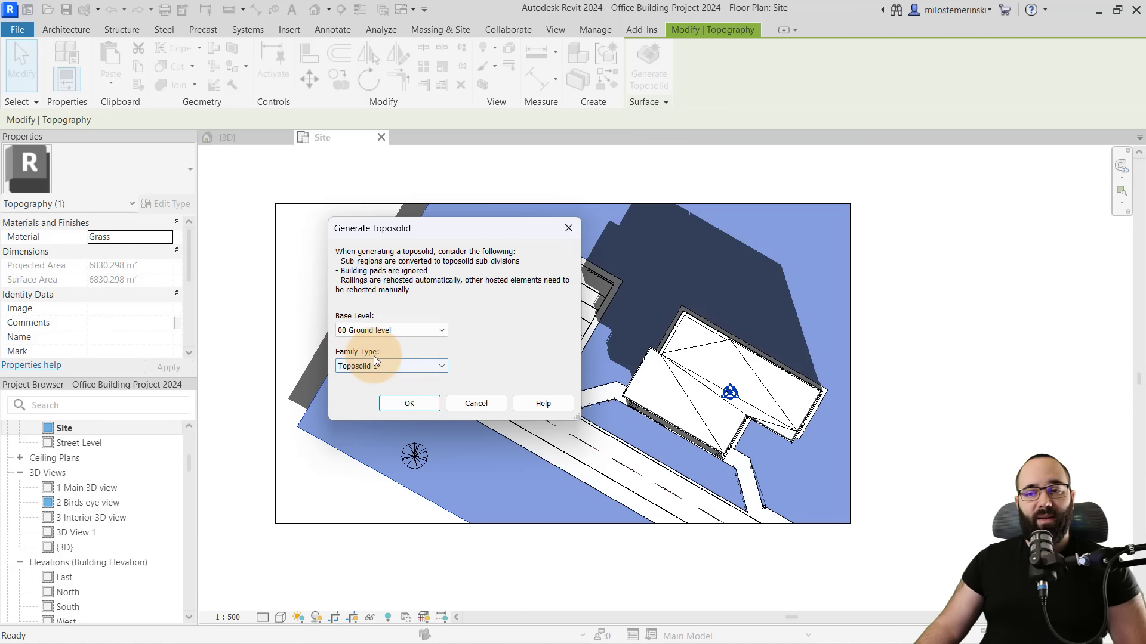
pyautogui.click(390, 367)
pyautogui.click(390, 367)
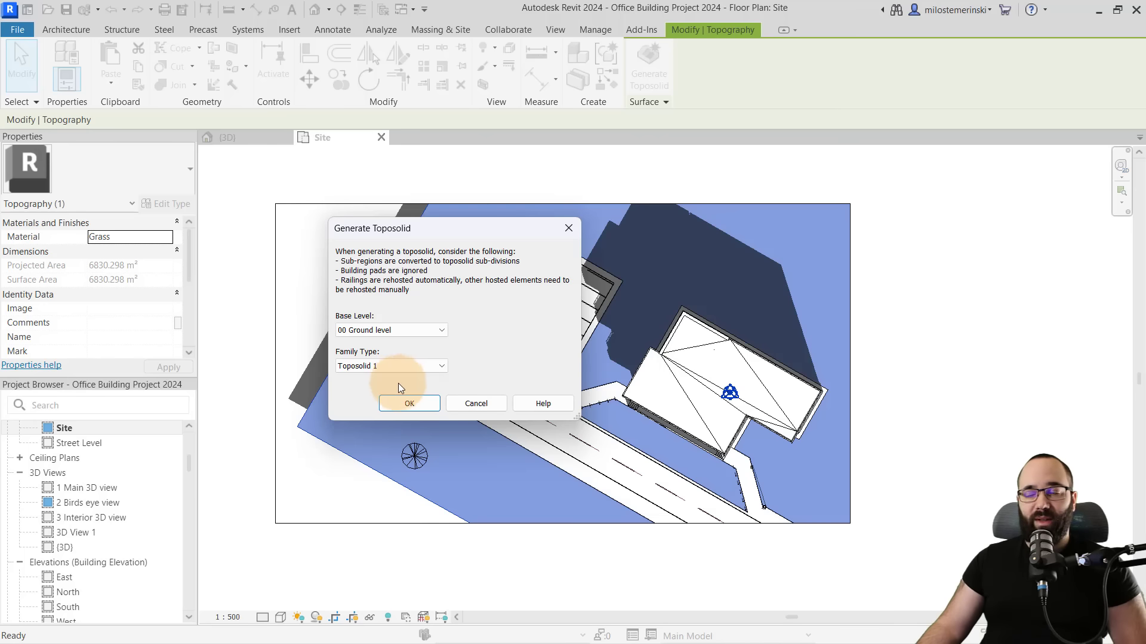
pyautogui.click(410, 404)
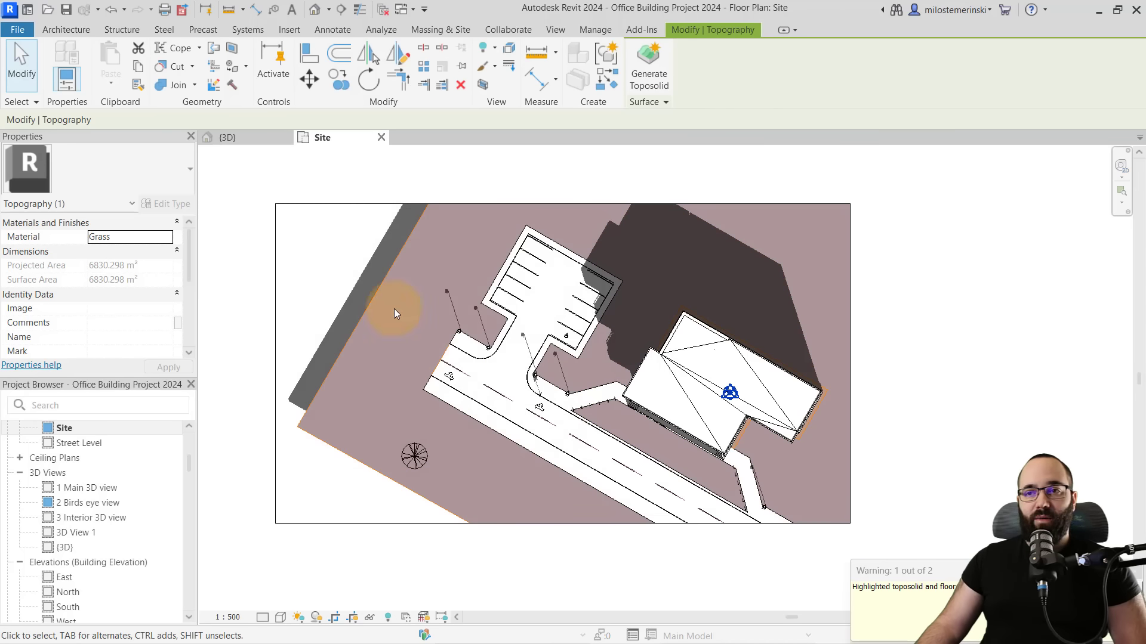
# Inspect the generated toposolid in the 3D view, including its thickness at the site corner and its properties
pyautogui.click(253, 141)
pyautogui.keyDown('shift'); pyautogui.moveTo(349, 327); pyautogui.dragTo(499, 312, button='middle'); pyautogui.keyUp('shift')
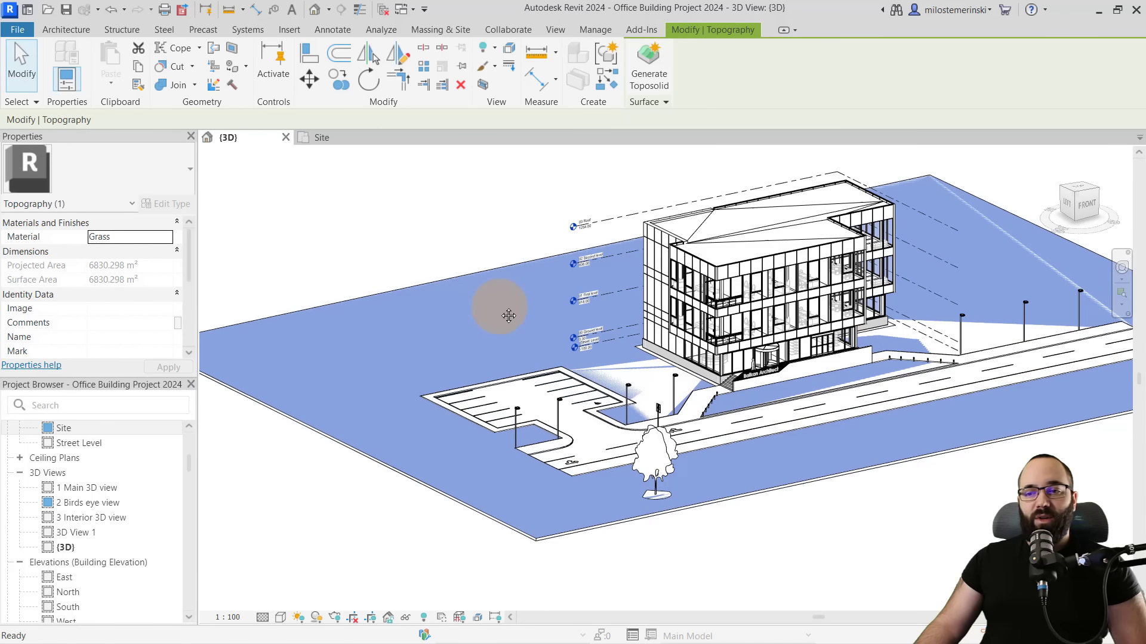
pyautogui.keyDown('shift'); pyautogui.moveTo(404, 368); pyautogui.dragTo(449, 294, button='middle'); pyautogui.keyUp('shift')
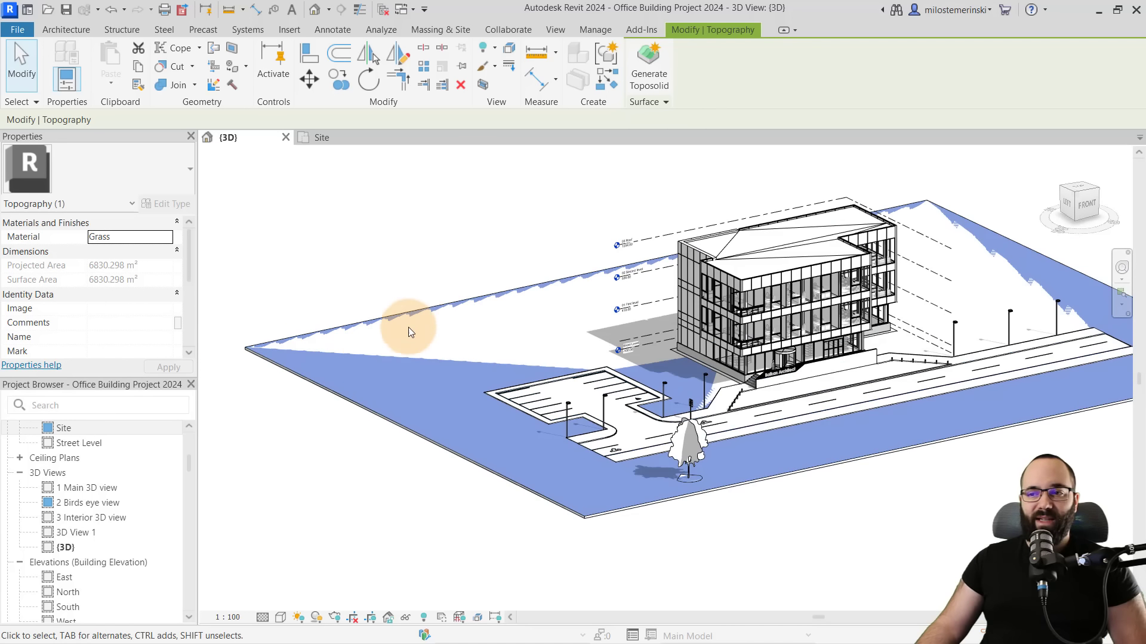
pyautogui.scroll(8, 242, 346)
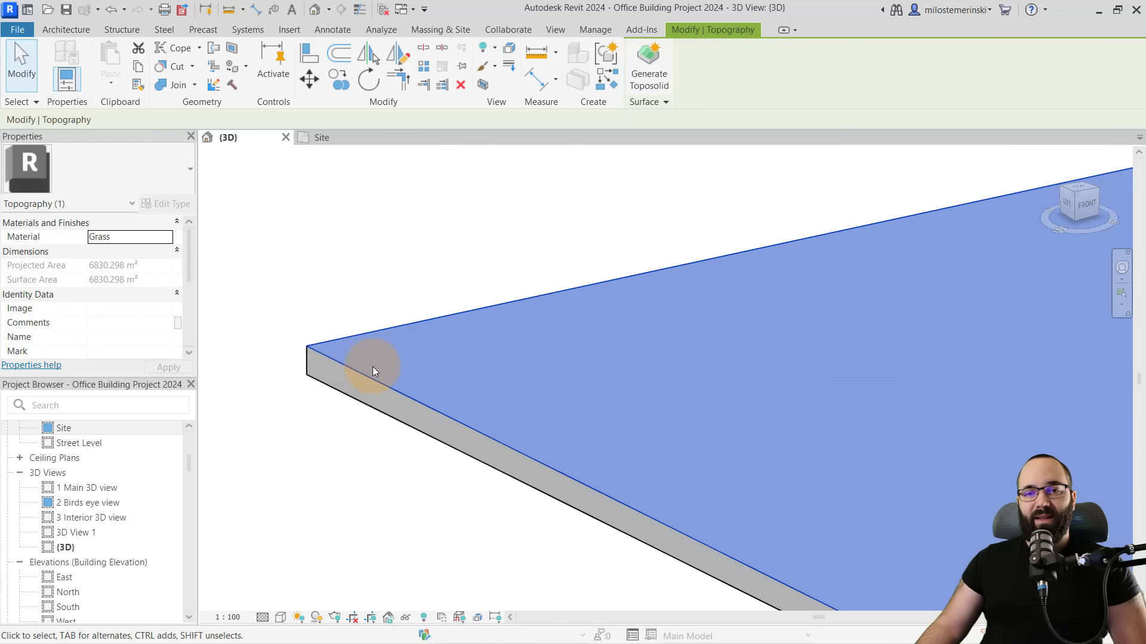
pyautogui.click(313, 388)
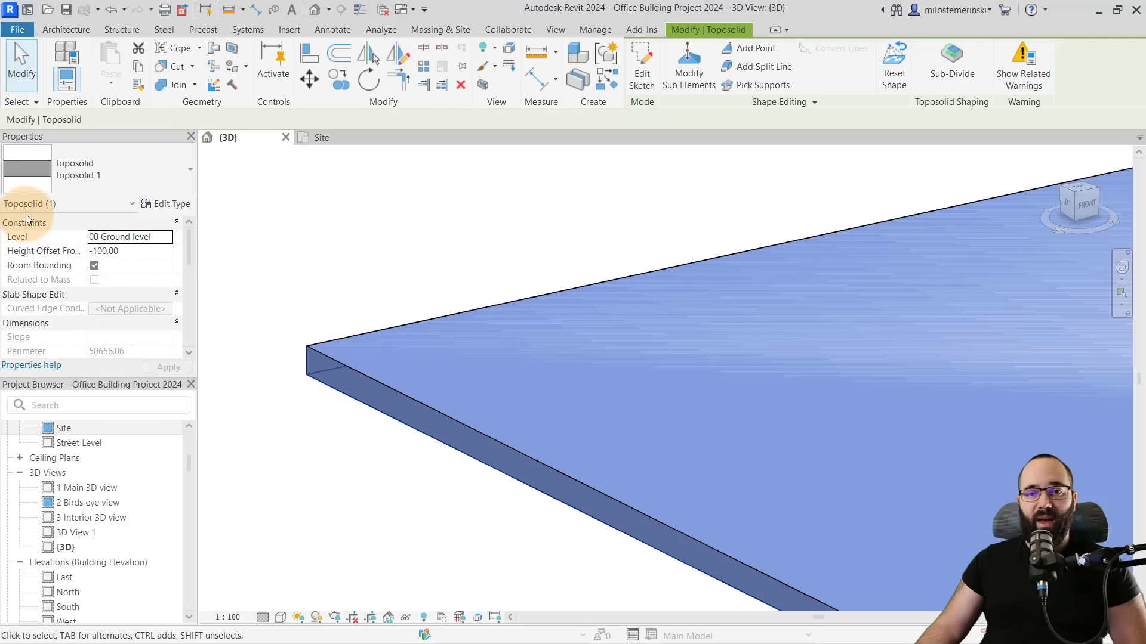
pyautogui.click(273, 251)
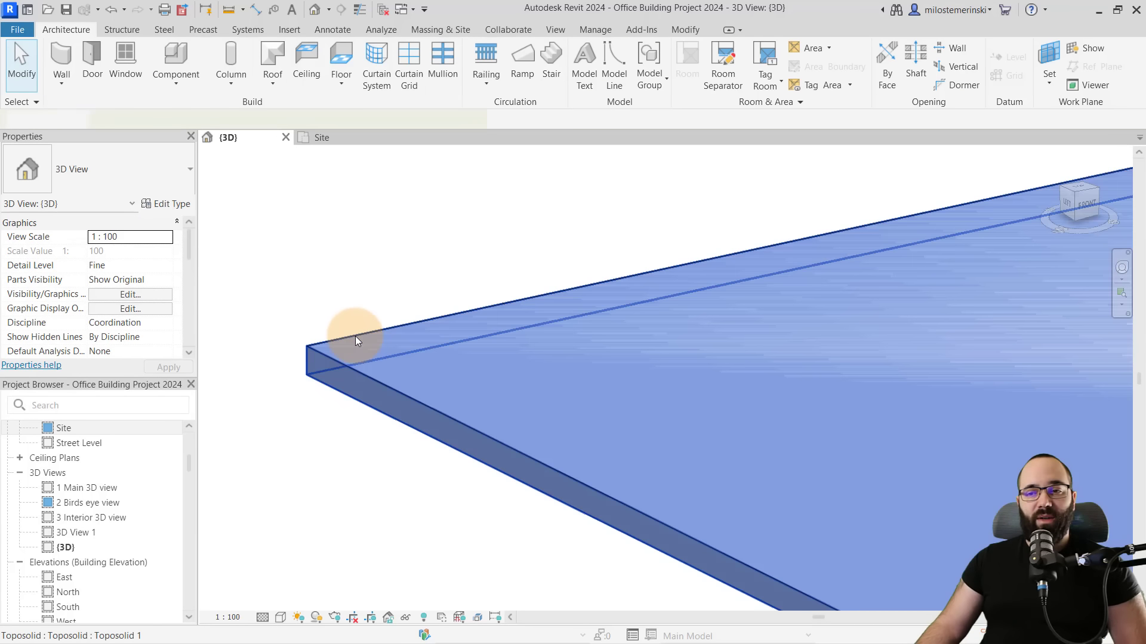
# Select the original topography surface overlapping the new toposolid and delete it
pyautogui.click(356, 335)
pyautogui.click(348, 319)
pyautogui.click(356, 333)
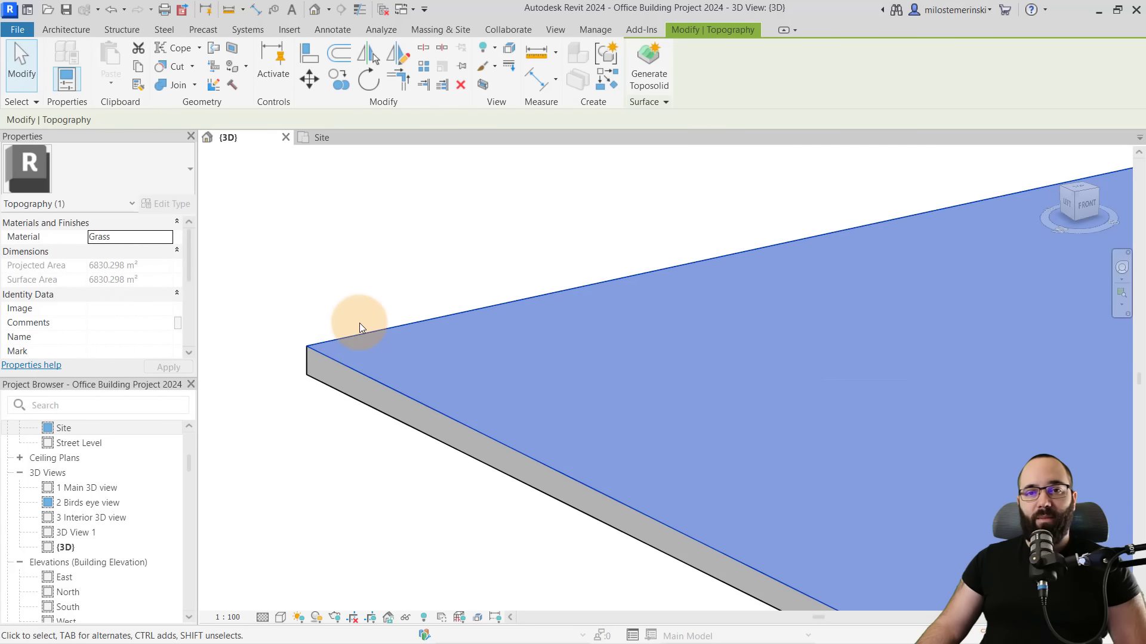
pyautogui.click(308, 288)
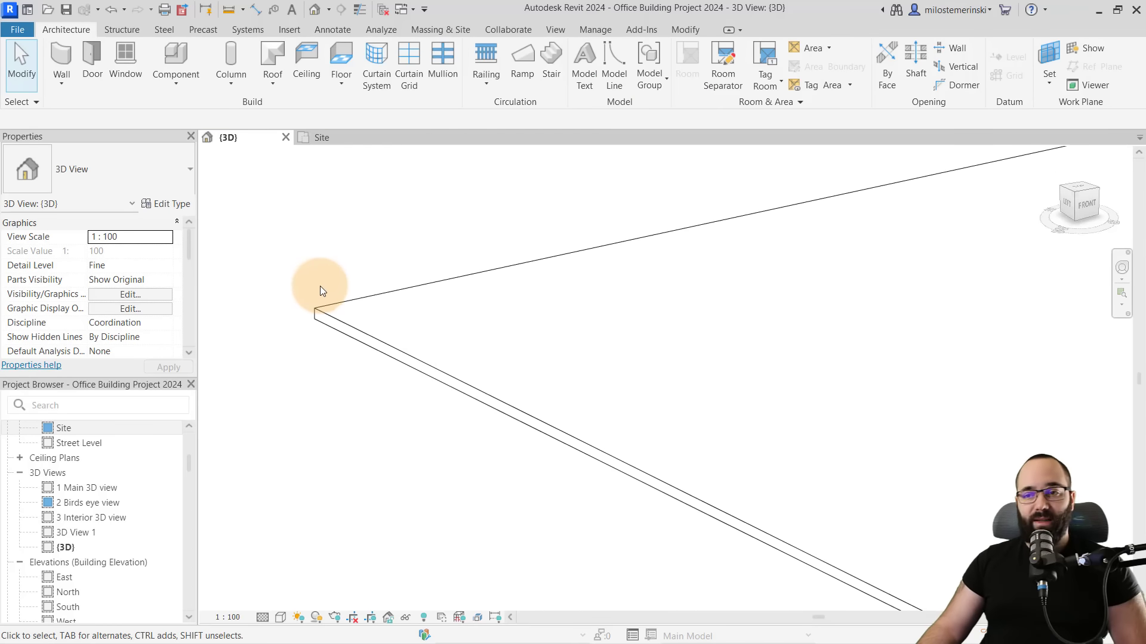
# Examine the type properties and layer structure of the generated toposolid without changing them
pyautogui.scroll(-5, 307, 287)
pyautogui.keyDown('shift'); pyautogui.moveTo(414, 402); pyautogui.dragTo(296, 459, button='middle'); pyautogui.keyUp('shift')
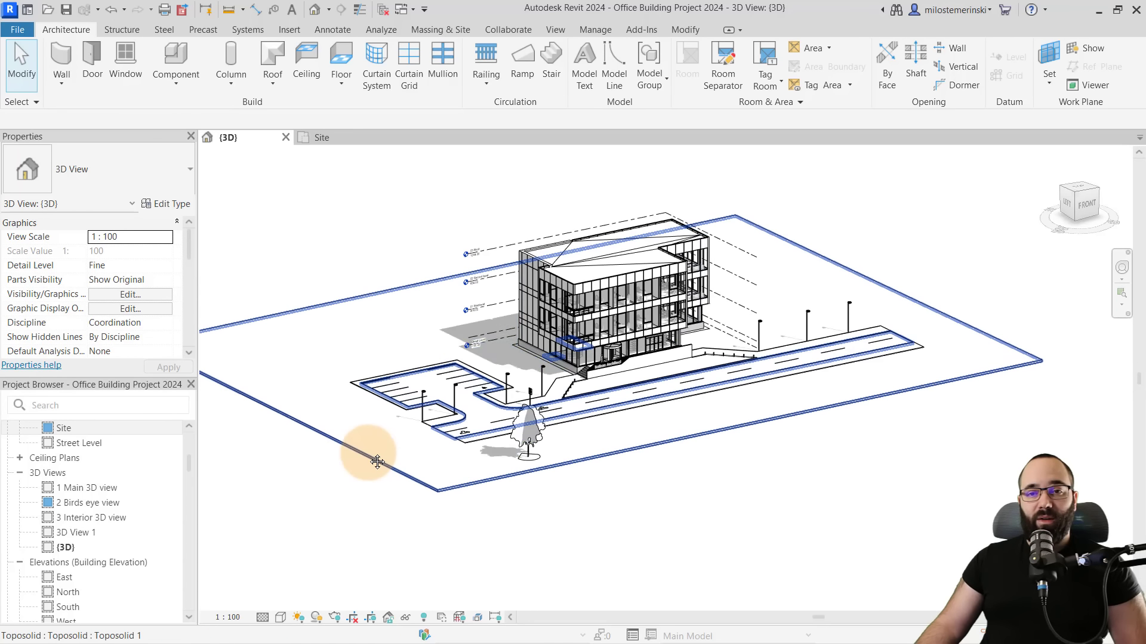
pyautogui.click(368, 453)
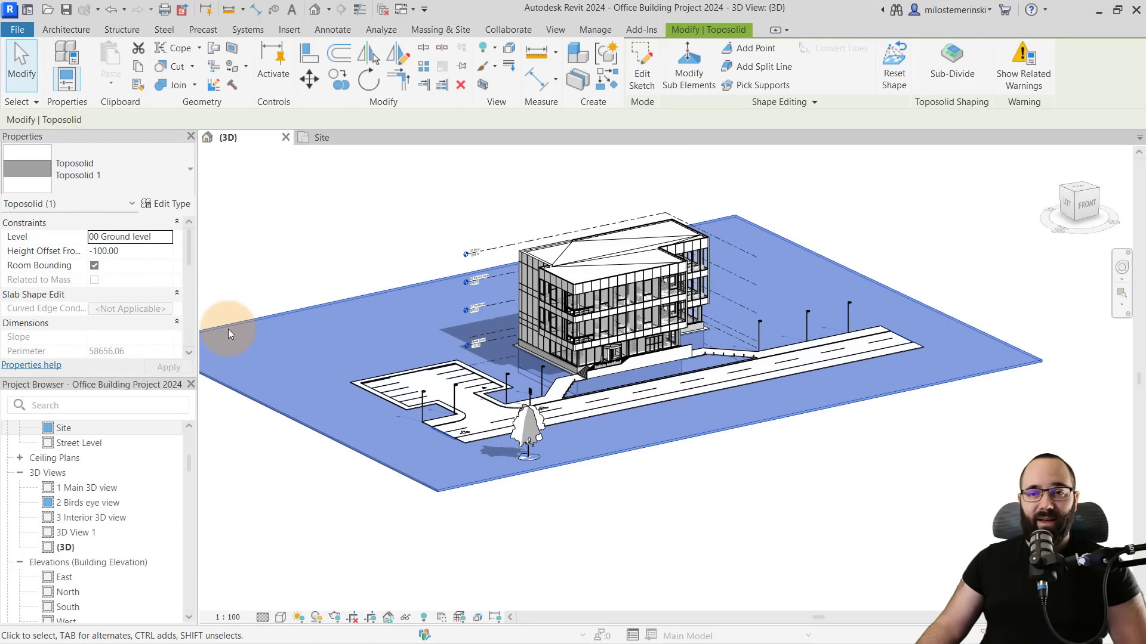
pyautogui.scroll(5, 422, 486)
pyautogui.moveTo(409, 468); pyautogui.dragTo(425, 516, button='middle')
pyautogui.click(171, 204)
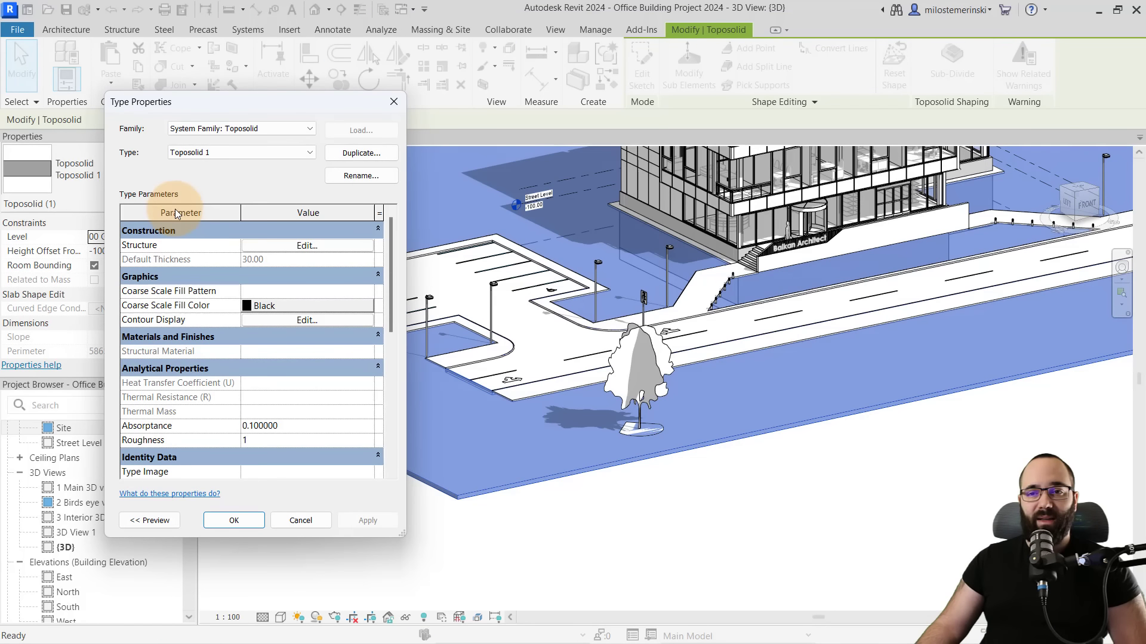
pyautogui.click(266, 249)
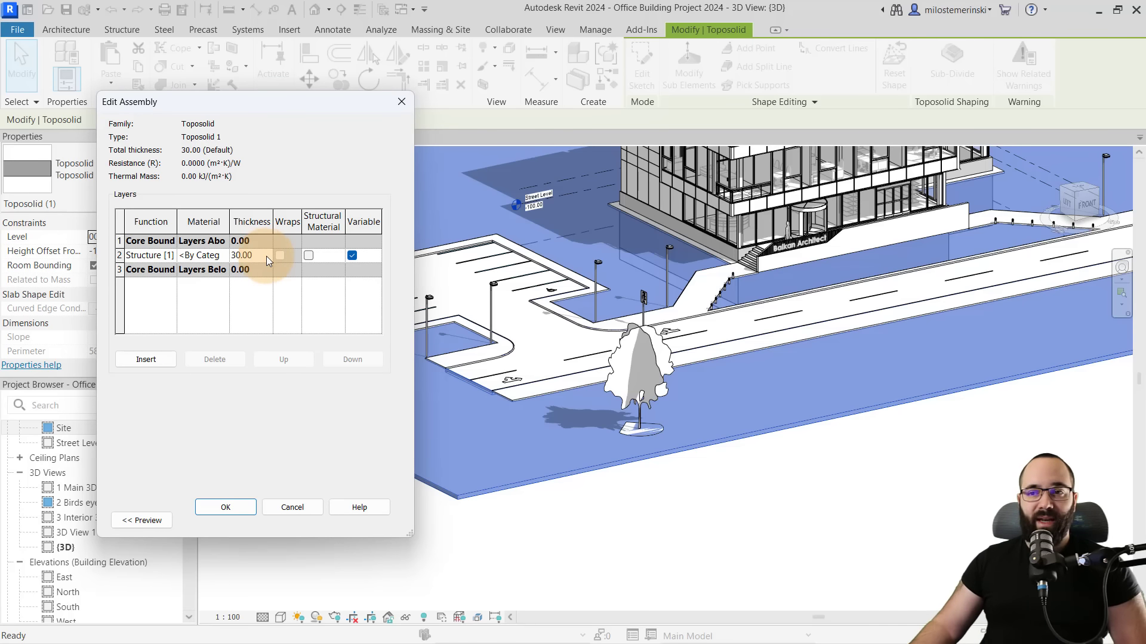
pyautogui.click(284, 506)
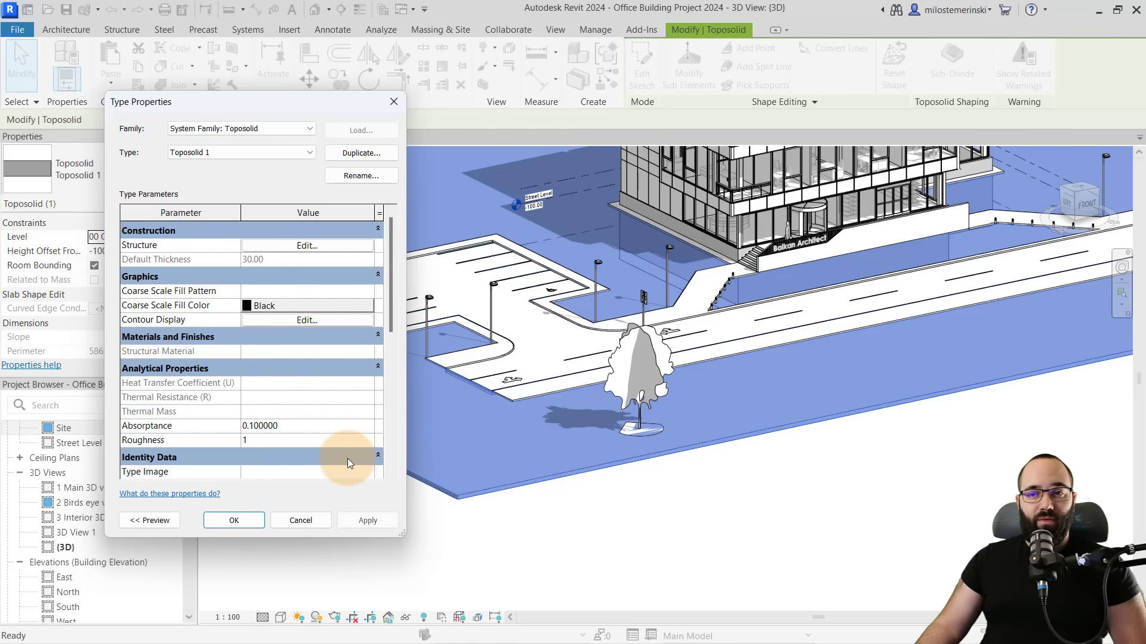
pyautogui.click(301, 521)
pyautogui.scroll(-5, 352, 434)
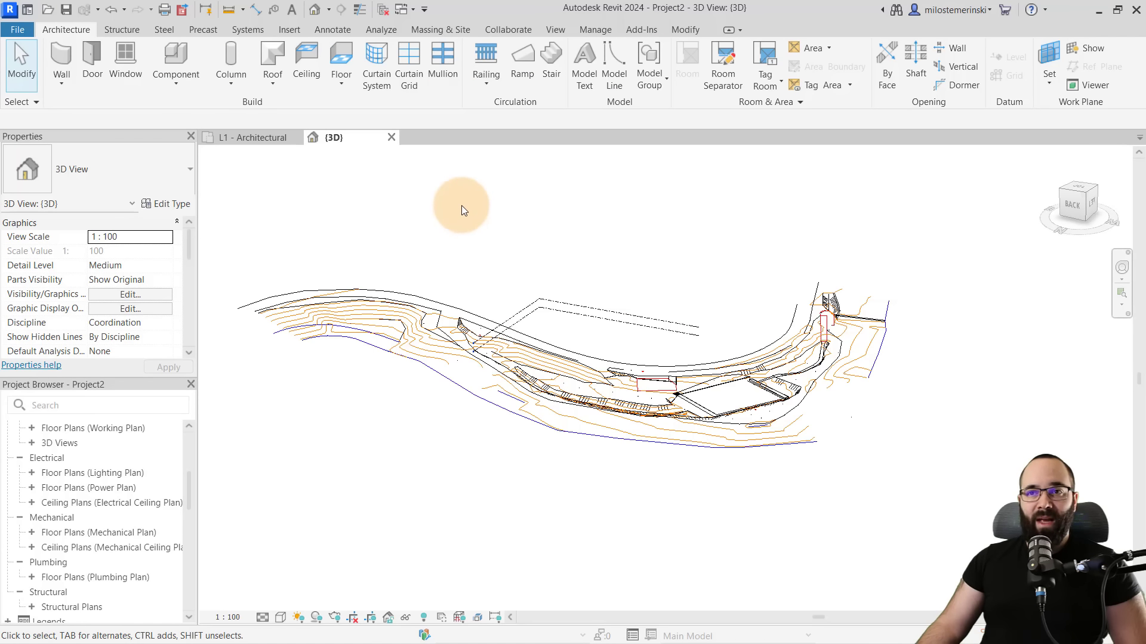
pyautogui.click(461, 32)
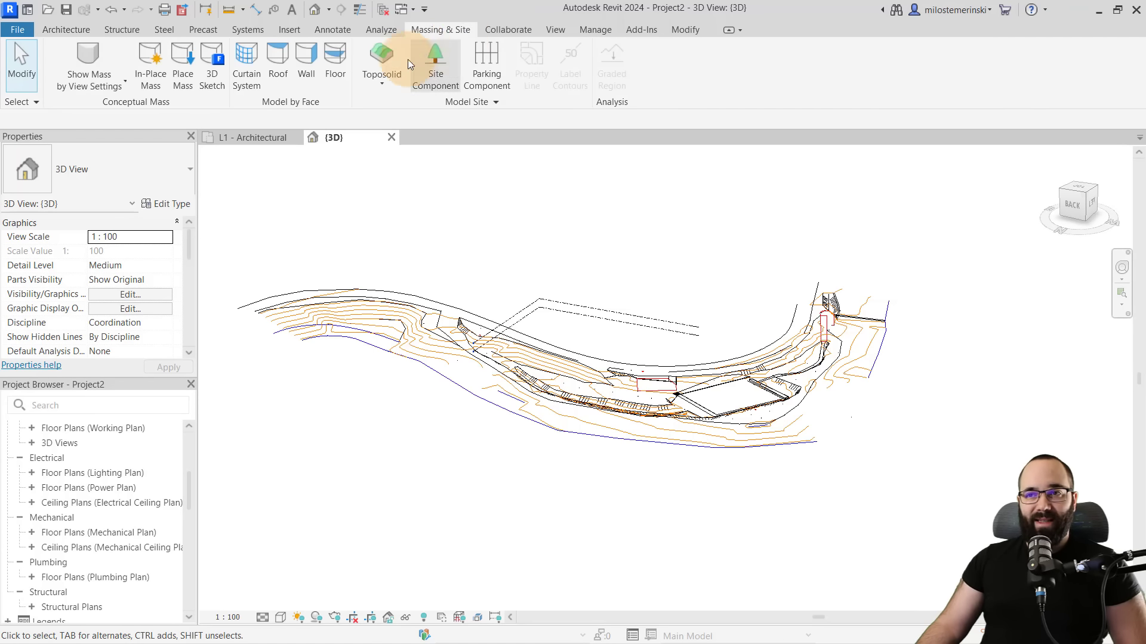
pyautogui.click(385, 89)
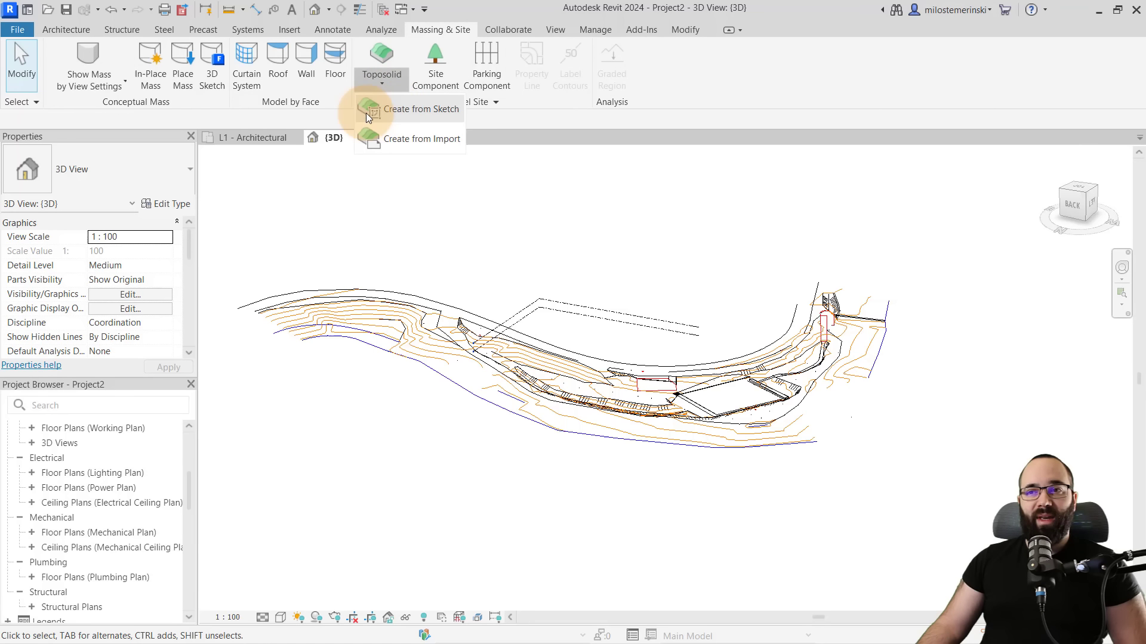
pyautogui.click(424, 145)
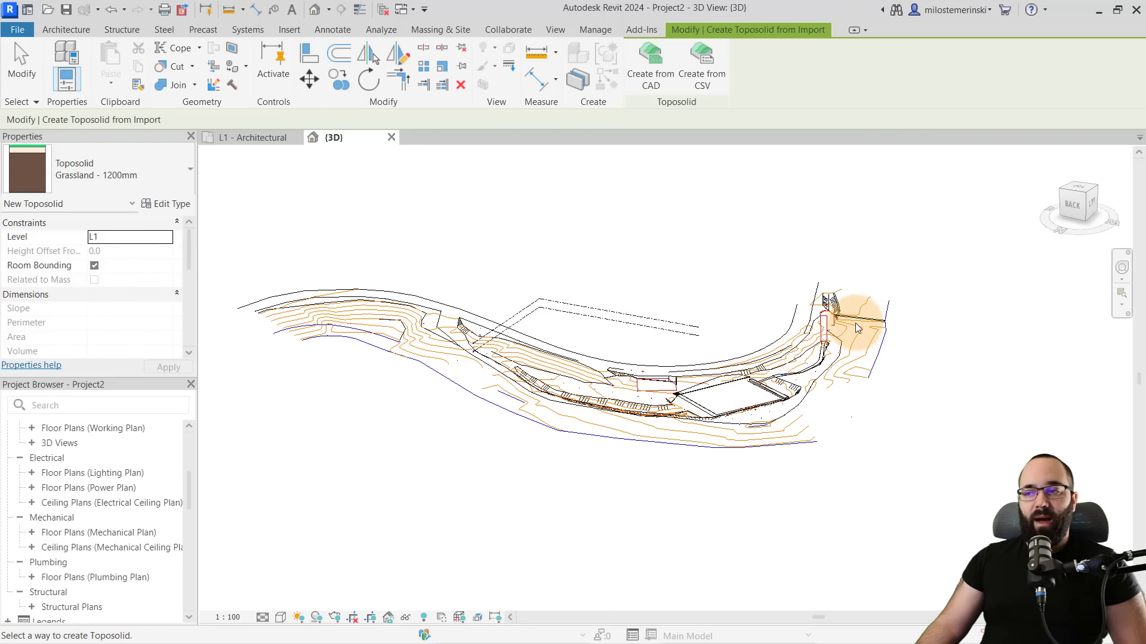
pyautogui.press('Escape')
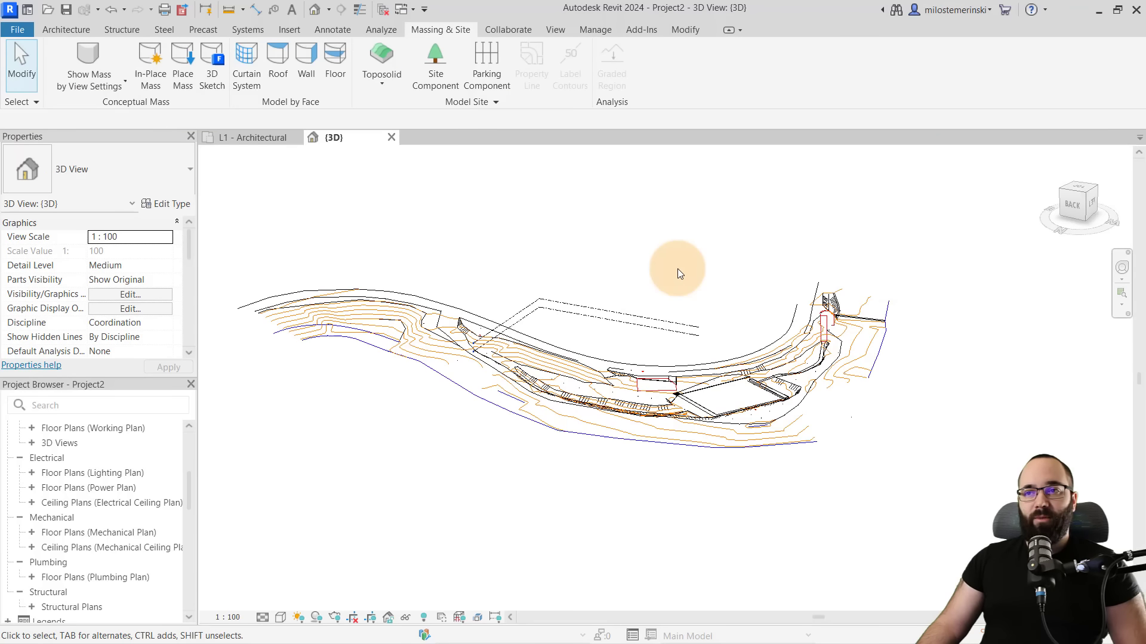
pyautogui.click(383, 87)
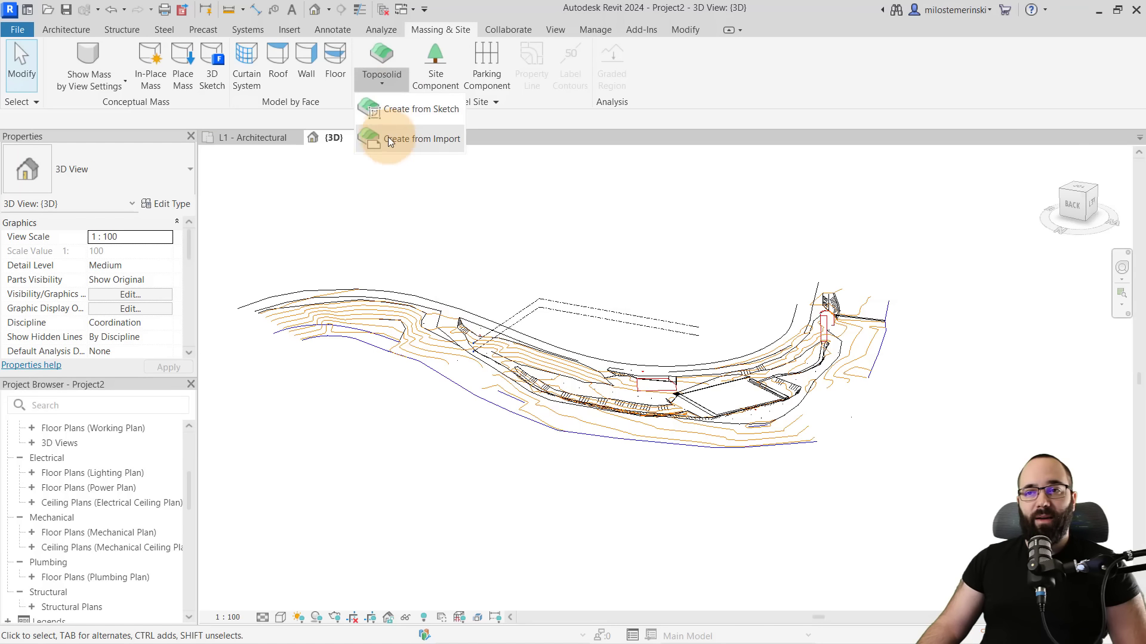
pyautogui.click(460, 236)
# Query a contour line in the imported CAD drawing to identify its layer
pyautogui.click(433, 311)
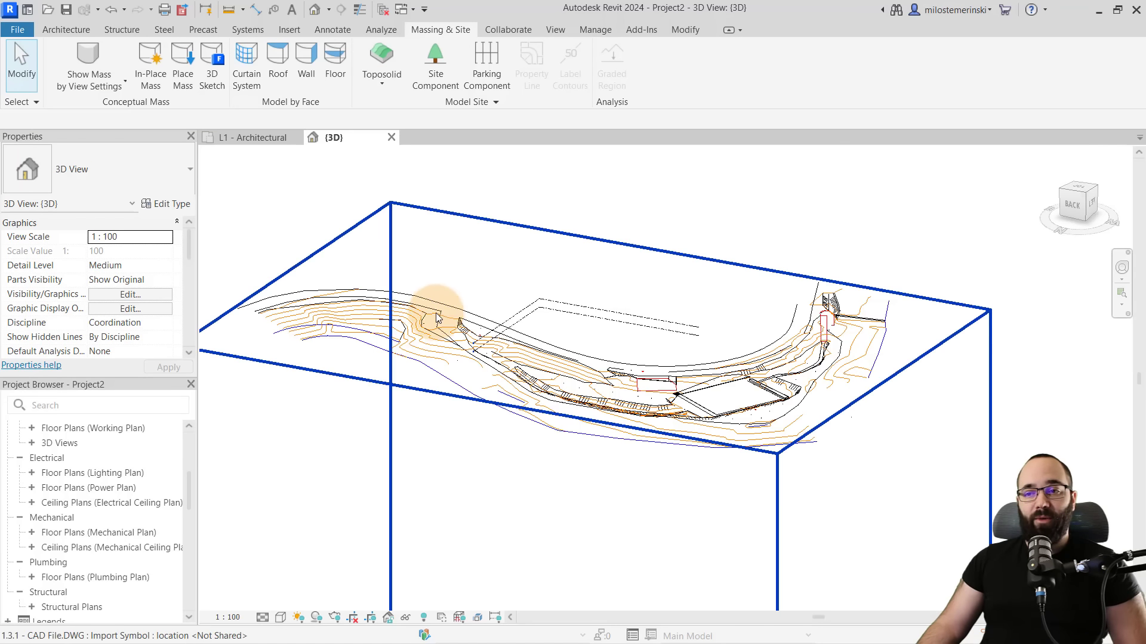
pyautogui.click(722, 74)
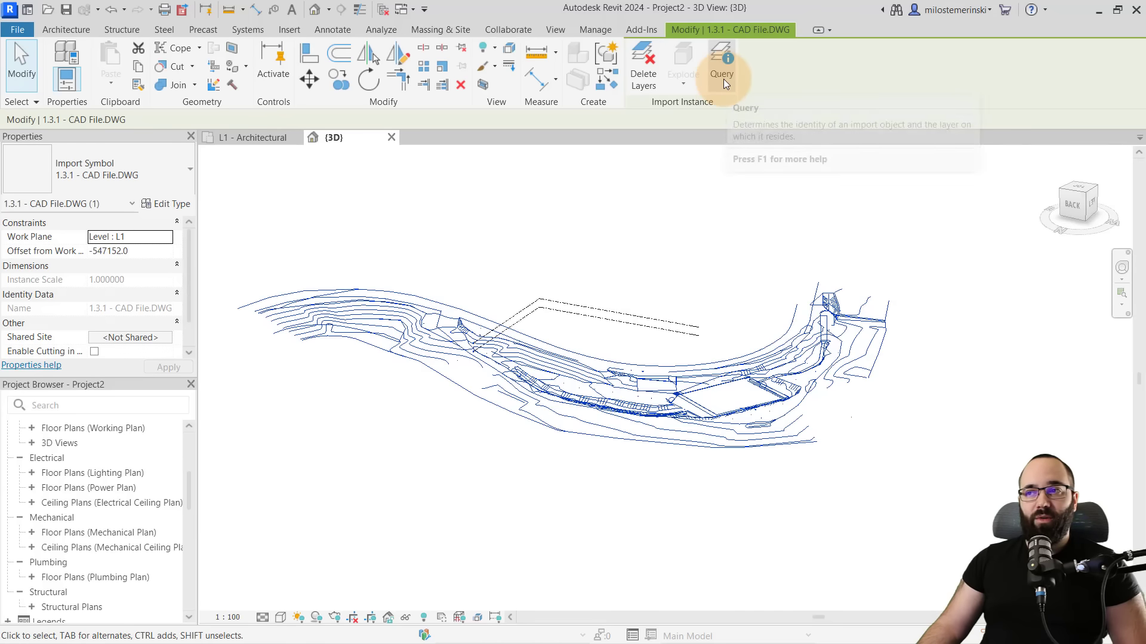
pyautogui.scroll(4, 524, 365)
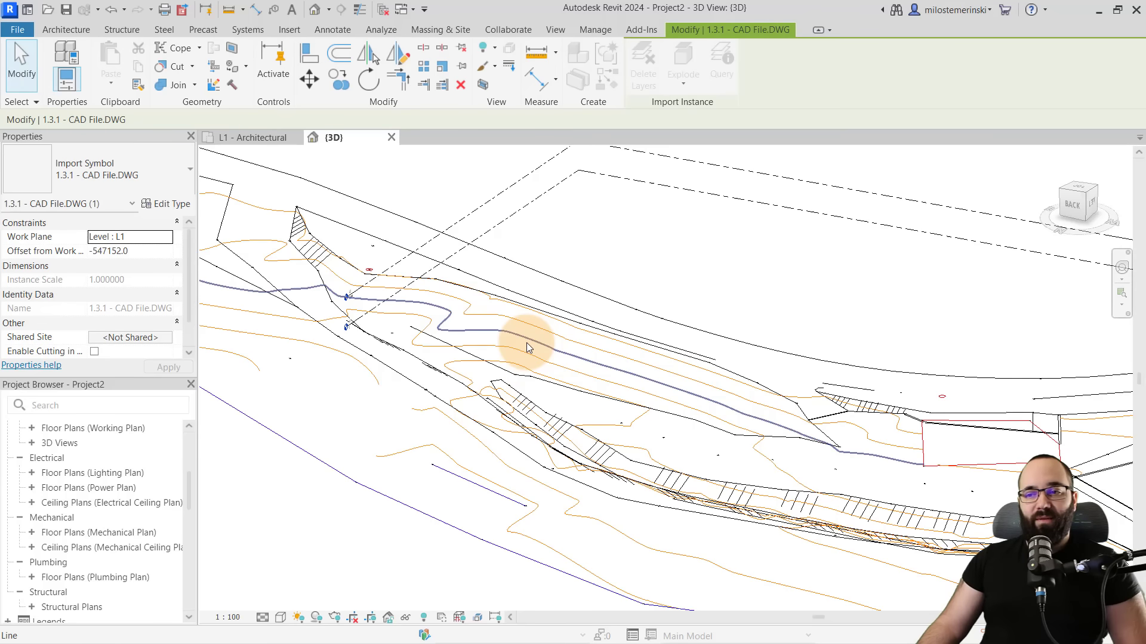
pyautogui.click(469, 330)
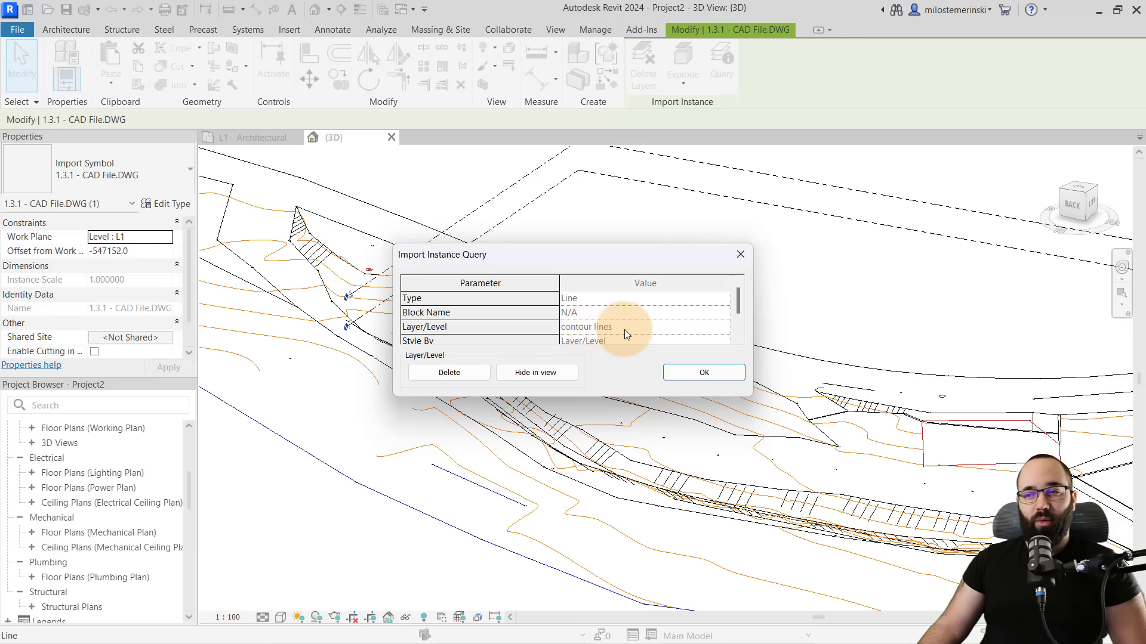
pyautogui.click(702, 372)
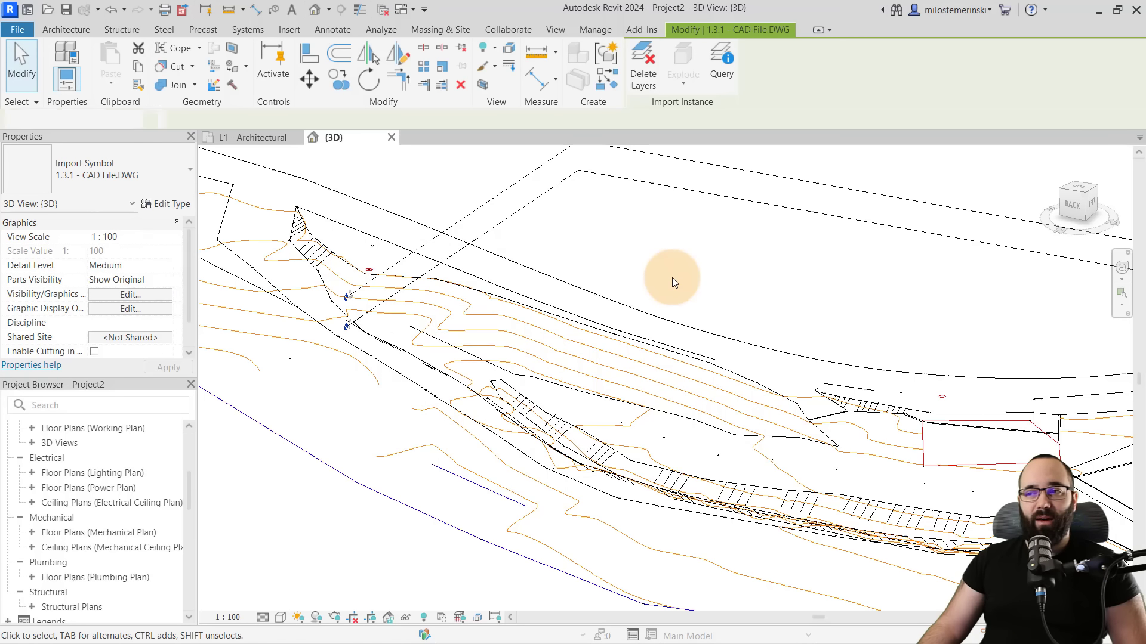
pyautogui.click(672, 277)
pyautogui.scroll(-4, 593, 243)
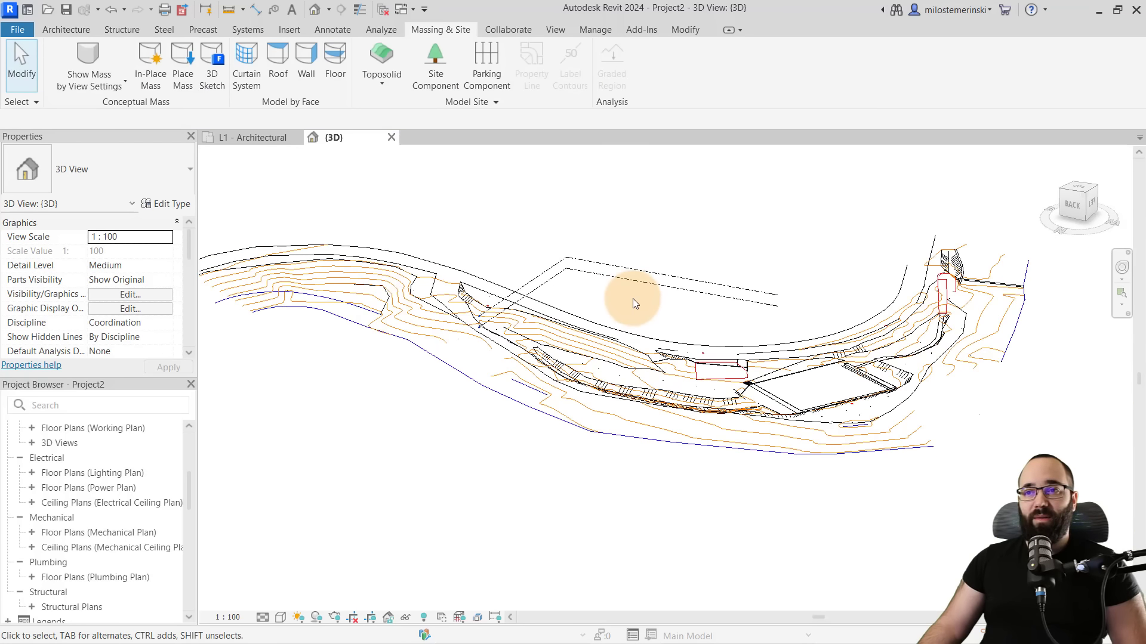
# Create a toposolid from the imported CAD drawing, taking points only from the "contour lines" layer
pyautogui.click(371, 85)
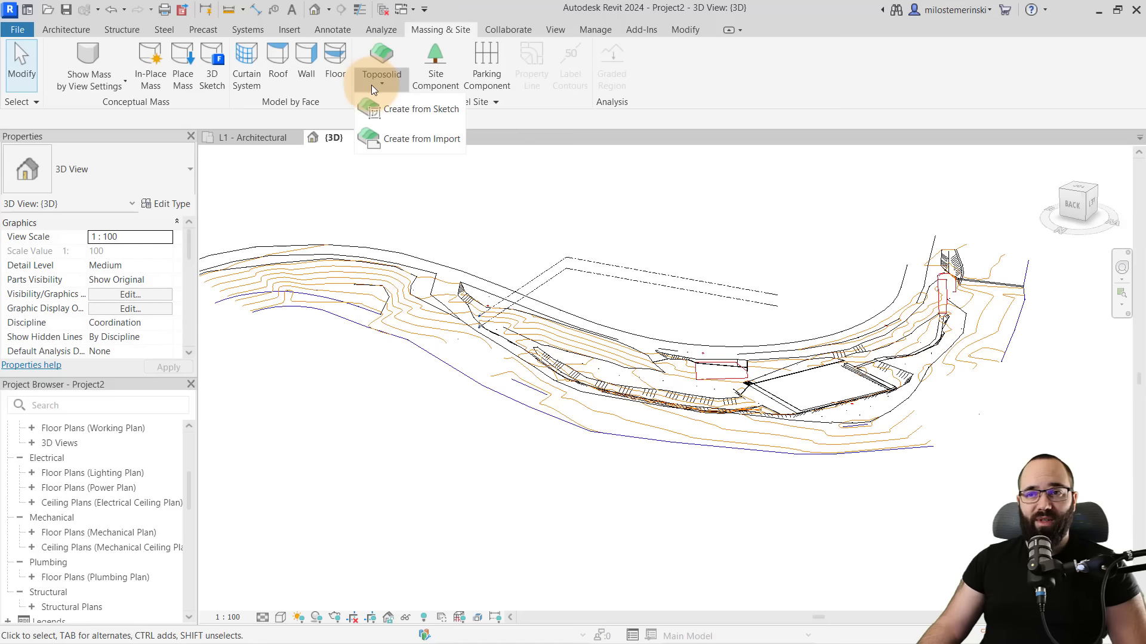
pyautogui.click(389, 134)
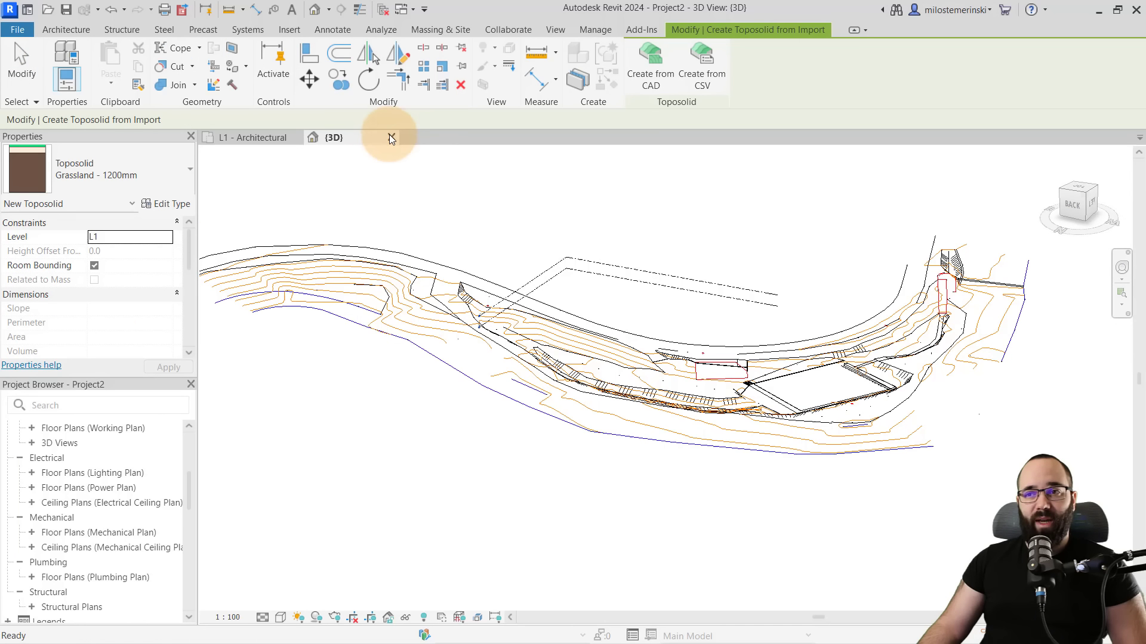
pyautogui.click(645, 83)
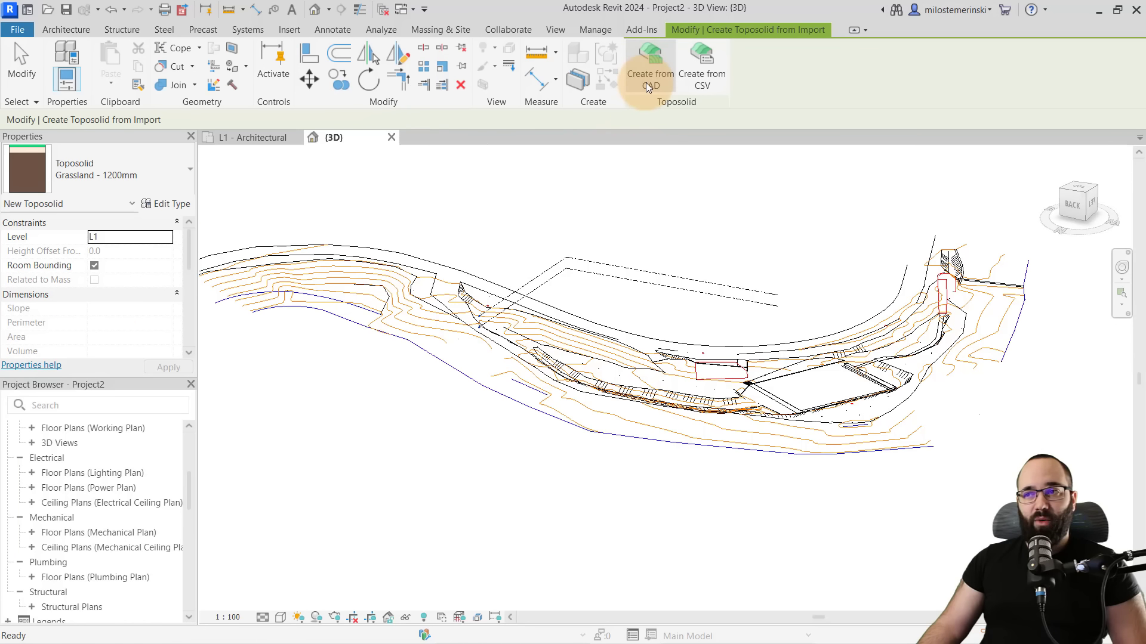
pyautogui.click(448, 267)
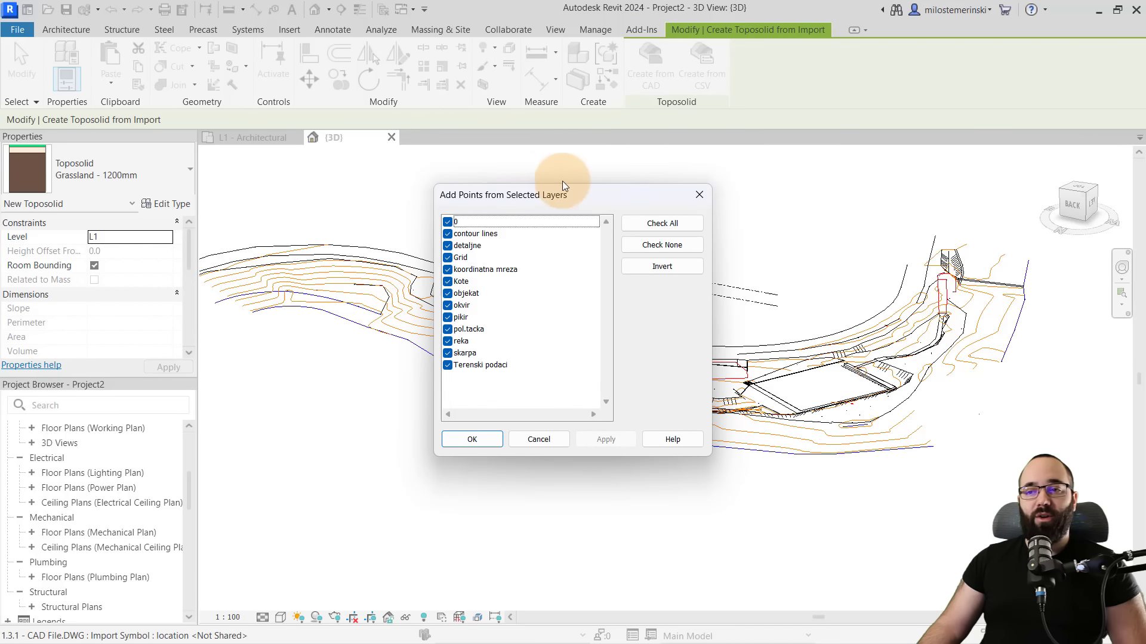
pyautogui.moveTo(469, 203); pyautogui.dragTo(366, 197)
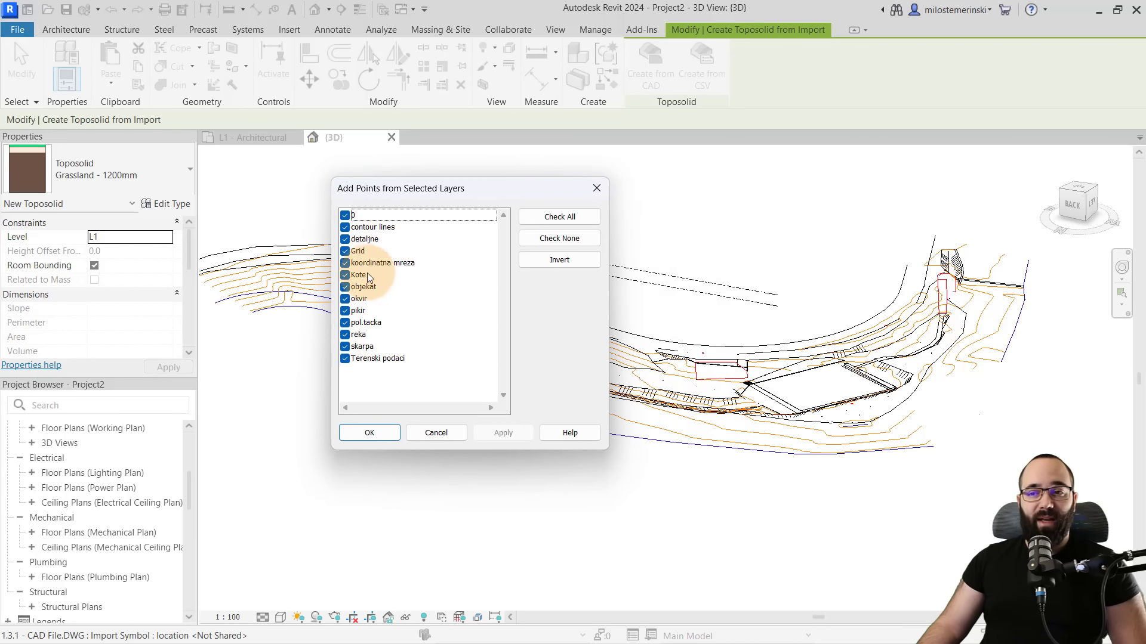
pyautogui.click(555, 240)
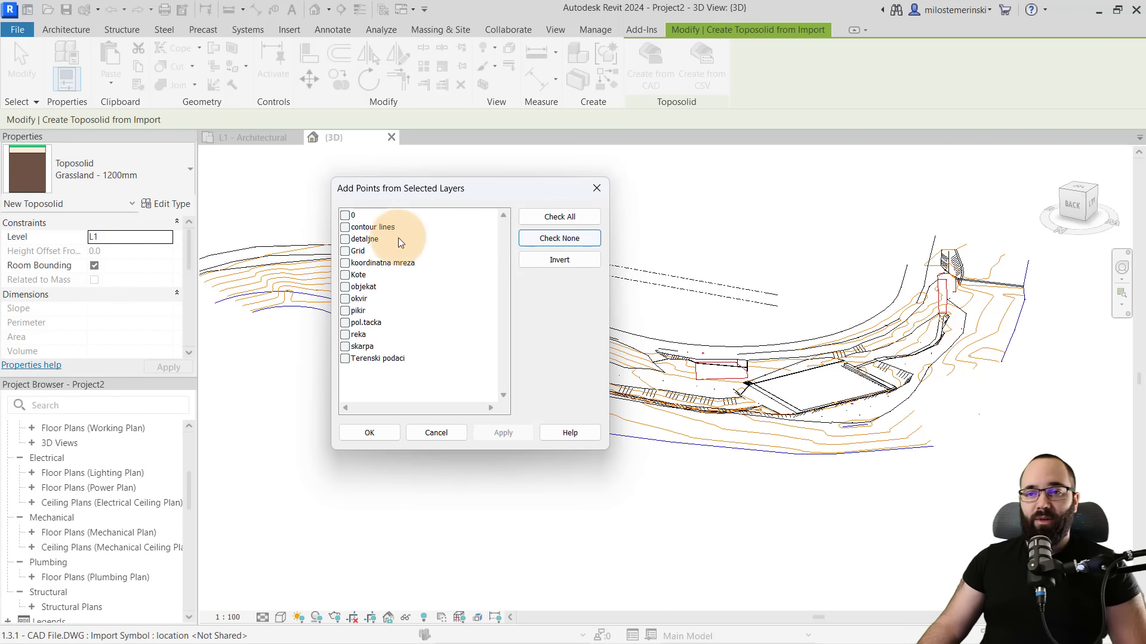
pyautogui.click(380, 228)
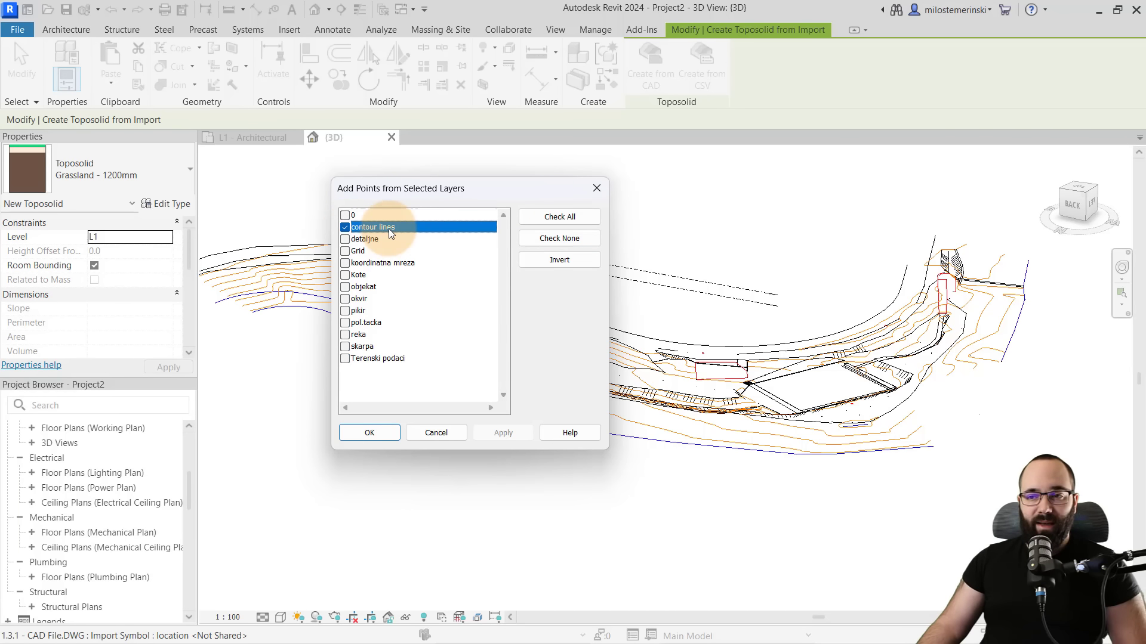
pyautogui.click(376, 433)
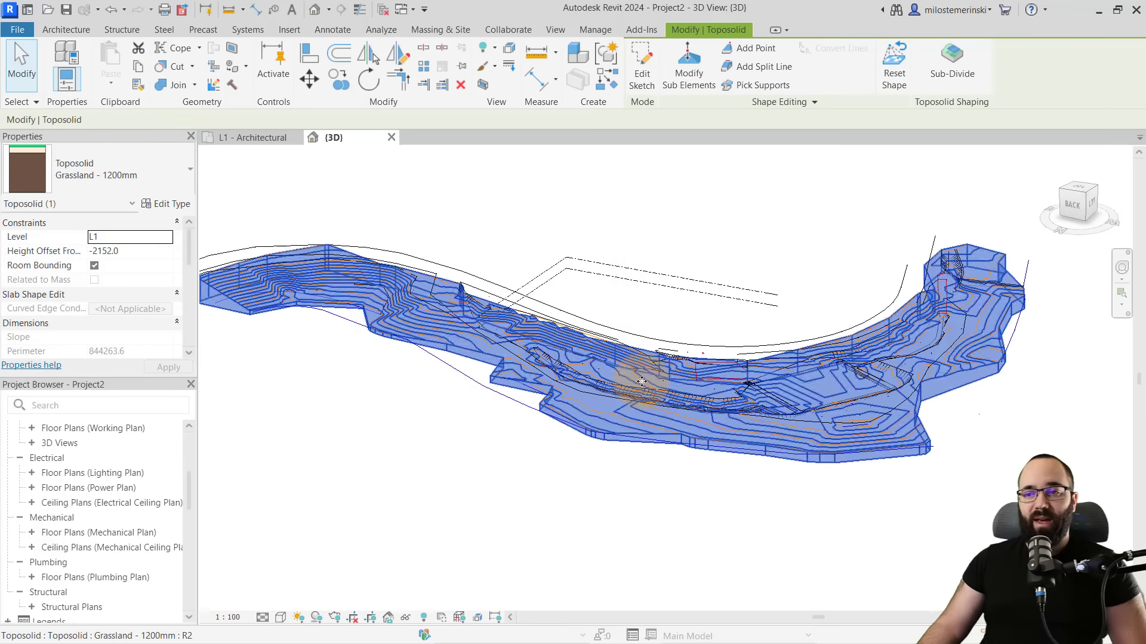
# Hide the imported CAD drawing in the 3D view, leaving the new toposolid displayed
pyautogui.keyDown('shift'); pyautogui.moveTo(542, 439); pyautogui.dragTo(530, 459, button='middle'); pyautogui.keyUp('shift')
pyautogui.click(500, 270)
pyautogui.click(493, 277)
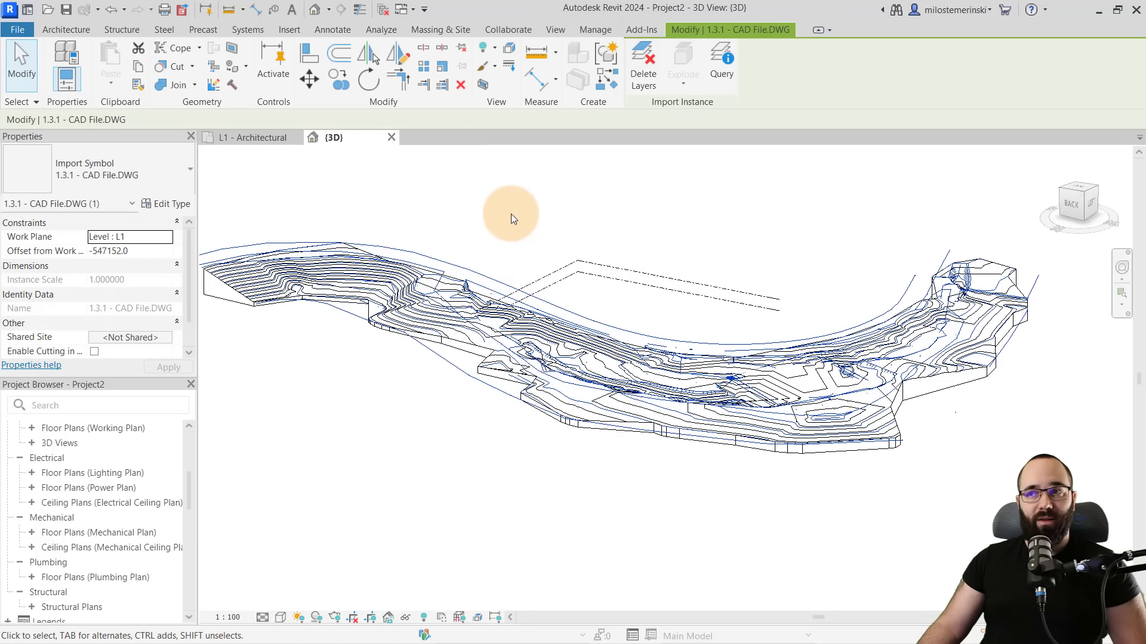
pyautogui.click(491, 52)
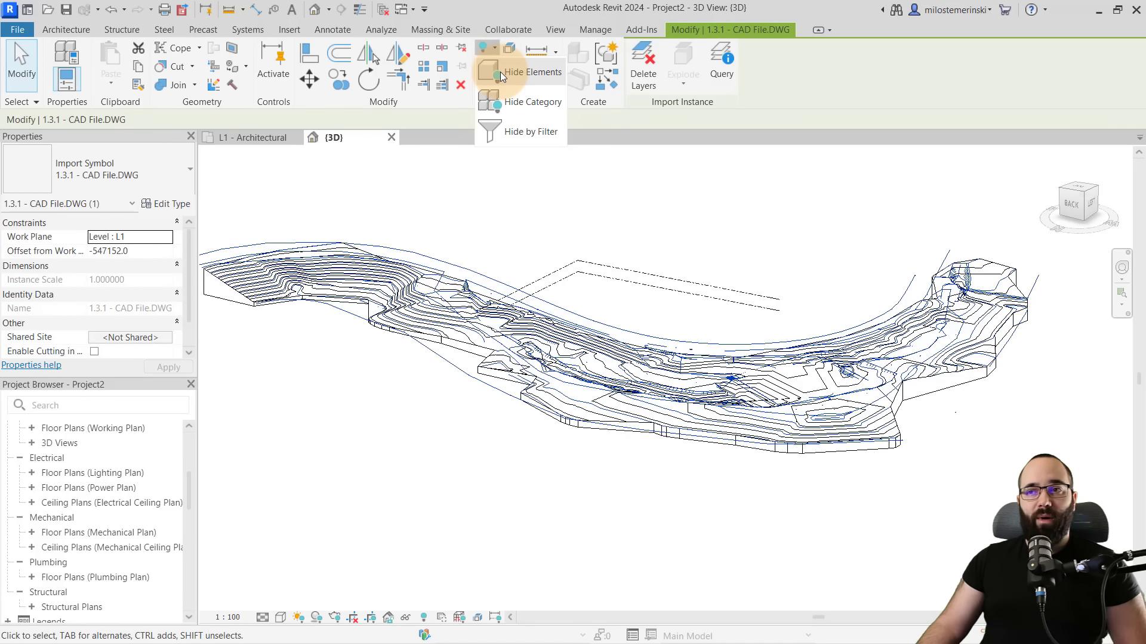
pyautogui.click(500, 75)
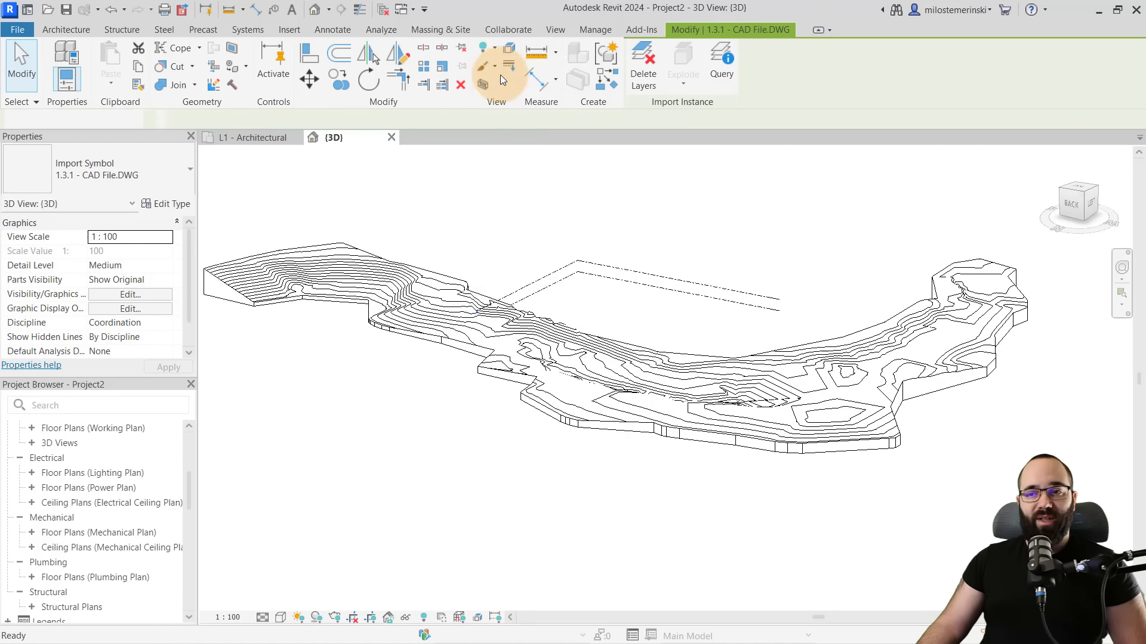
# Display the 3D view in a coloured visual style and inspect the contour-based toposolid from several angles
pyautogui.click(280, 618)
pyautogui.click(337, 596)
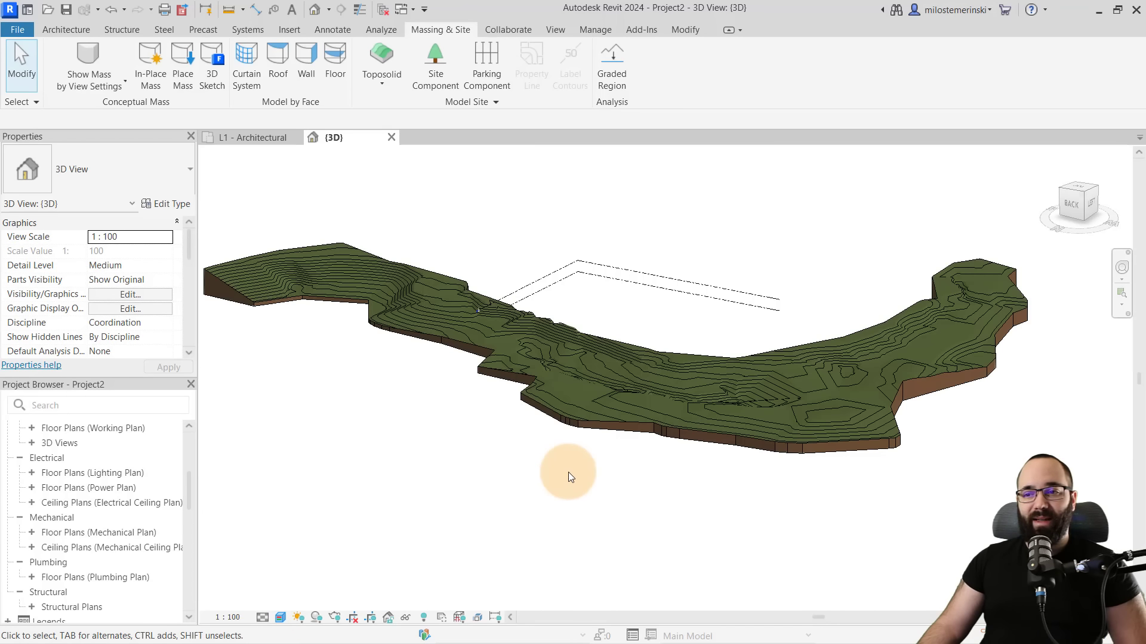
pyautogui.keyDown('shift'); pyautogui.moveTo(568, 472); pyautogui.dragTo(356, 303, button='middle'); pyautogui.keyUp('shift')
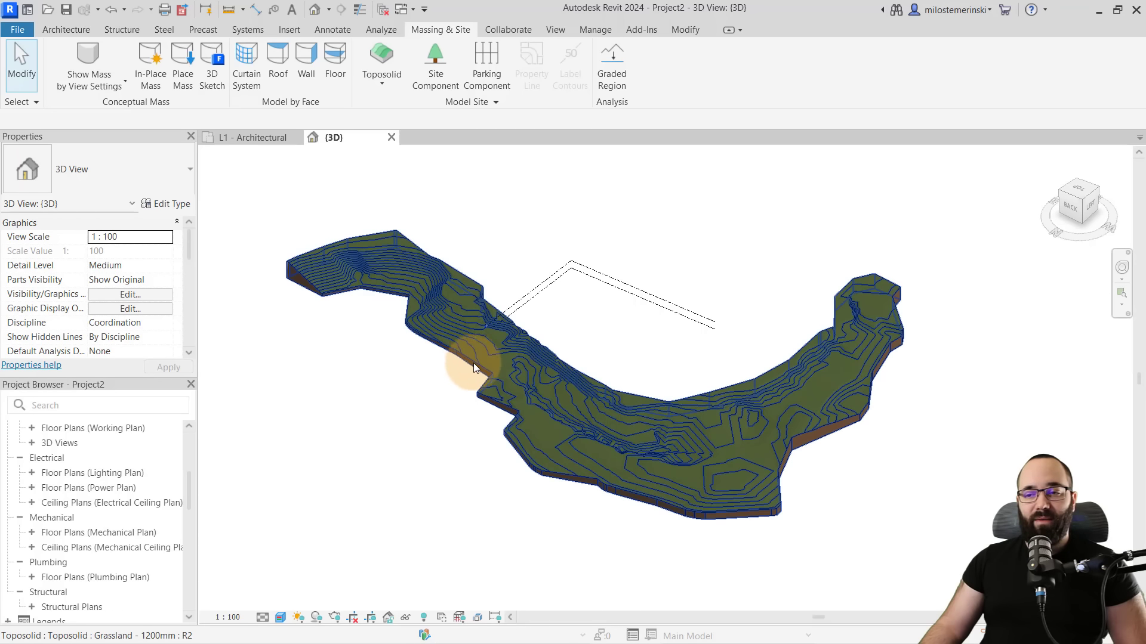
pyautogui.keyDown('shift'); pyautogui.moveTo(461, 395); pyautogui.dragTo(379, 210, button='middle'); pyautogui.keyUp('shift')
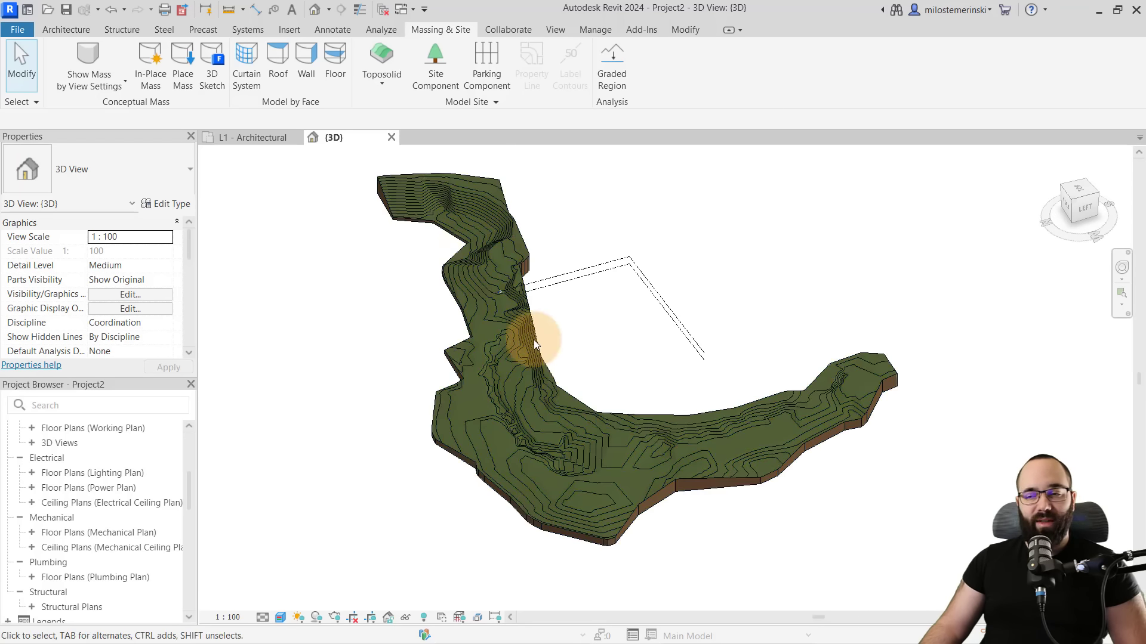
pyautogui.keyDown('shift'); pyautogui.moveTo(532, 332); pyautogui.dragTo(409, 453, button='middle'); pyautogui.keyUp('shift')
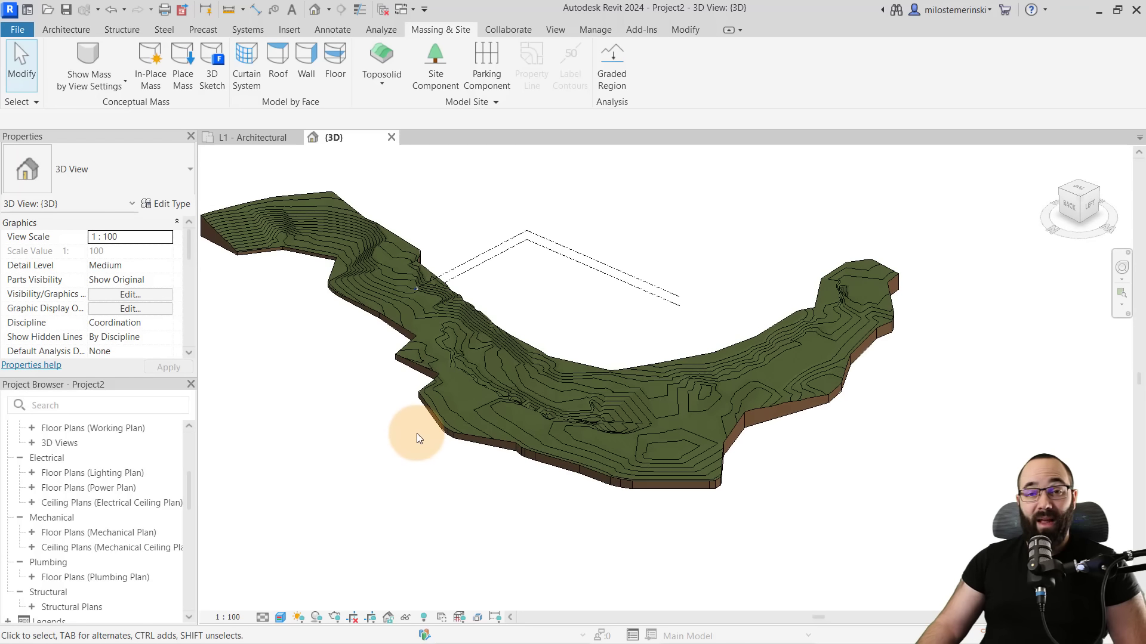
# Create another toposolid from the CSV file "1.4.1 - Pionts File" on the Desktop, with file units in meters
pyautogui.click(380, 82)
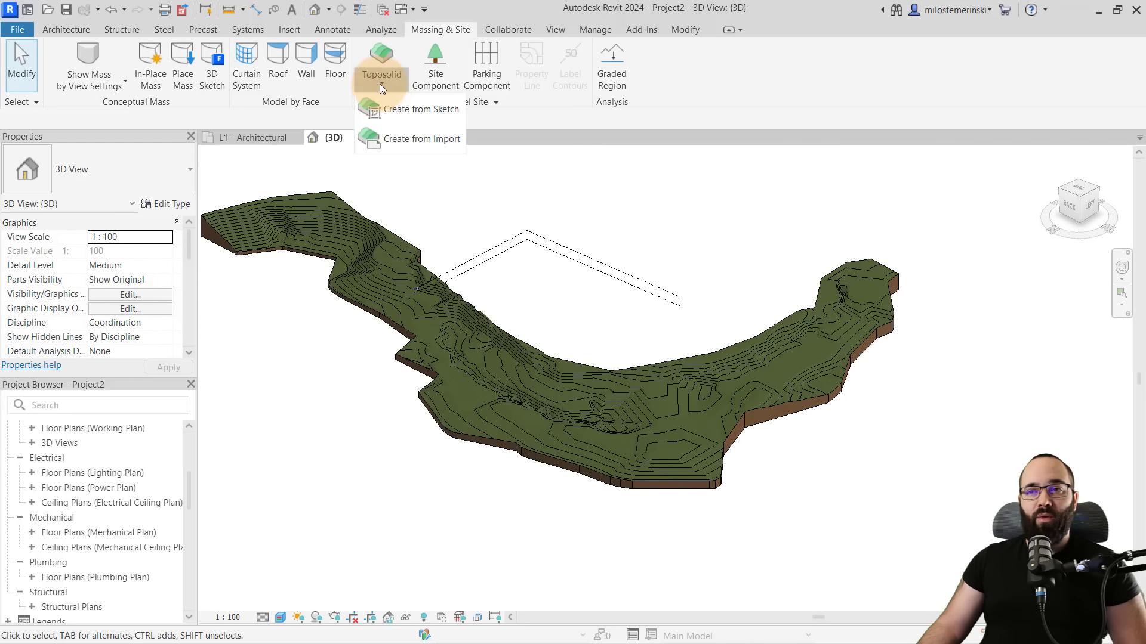
pyautogui.click(398, 140)
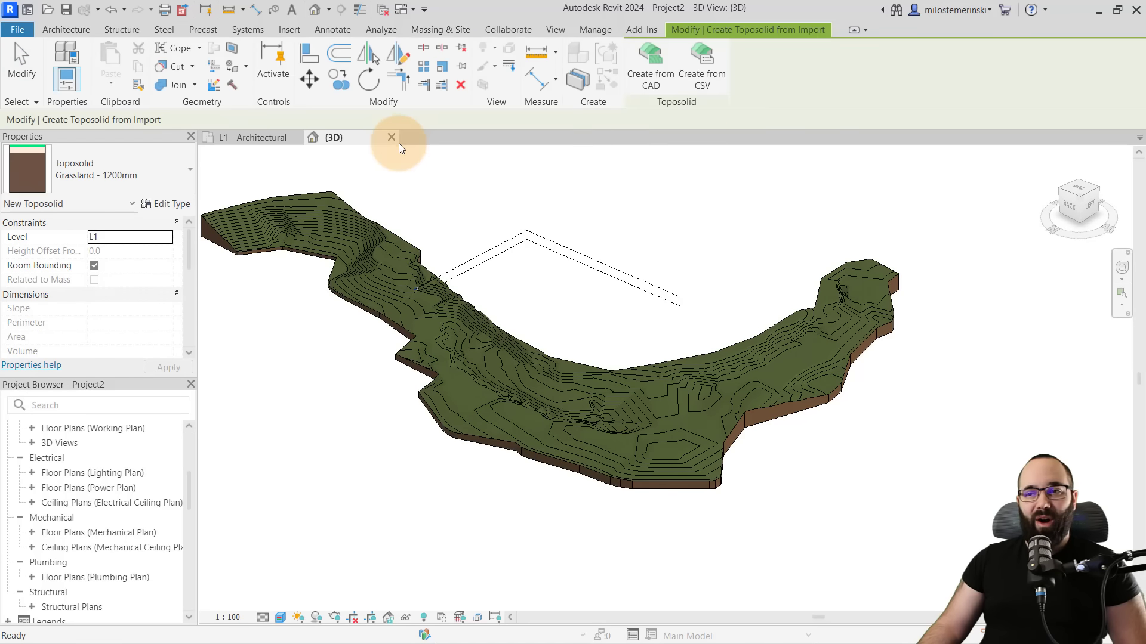
pyautogui.click(703, 90)
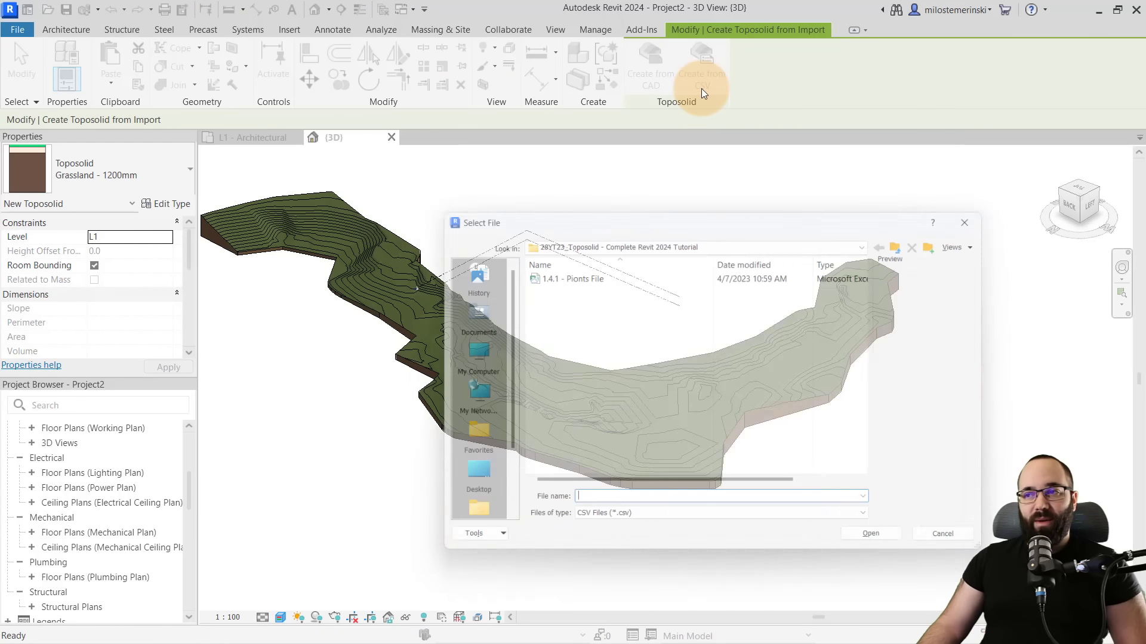
pyautogui.moveTo(615, 216); pyautogui.dragTo(458, 175)
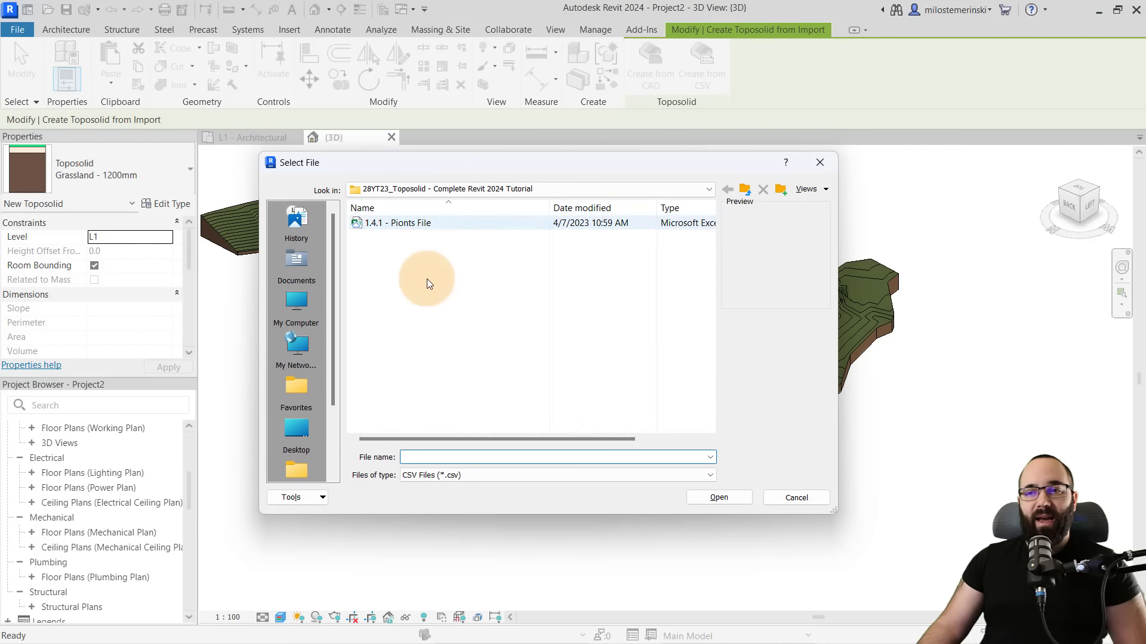
pyautogui.click(296, 431)
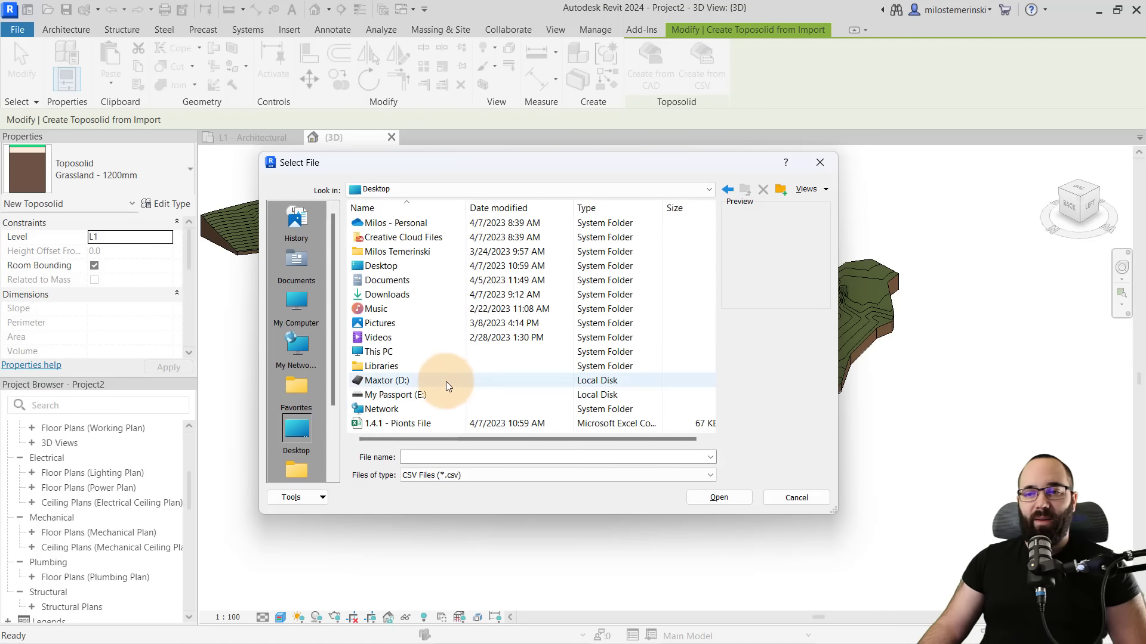
pyautogui.click(399, 425)
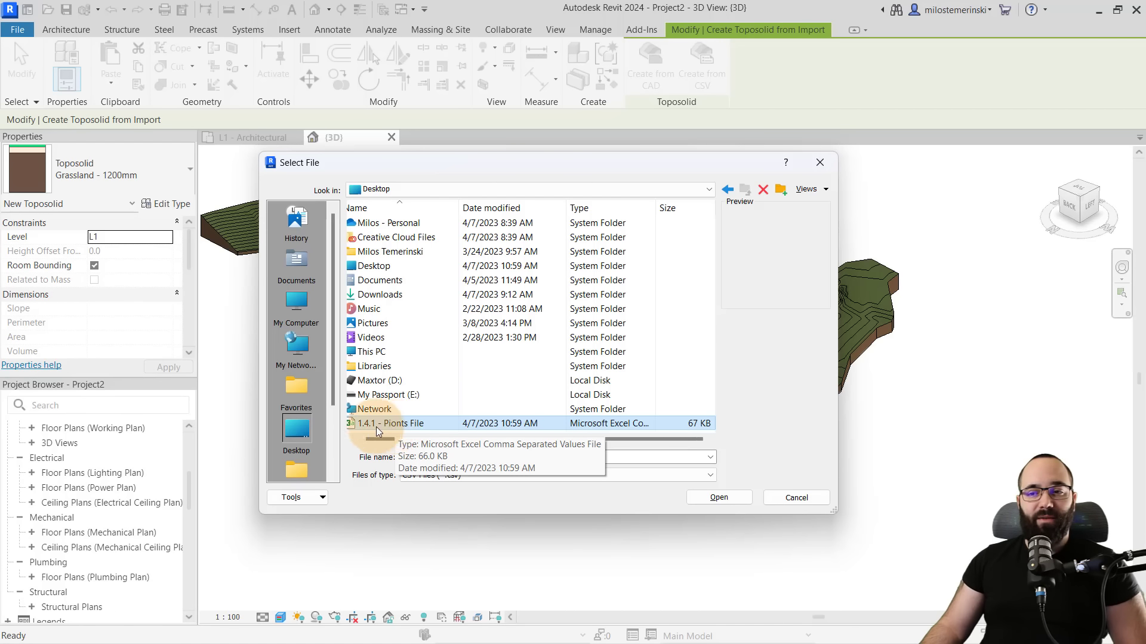
pyautogui.click(724, 498)
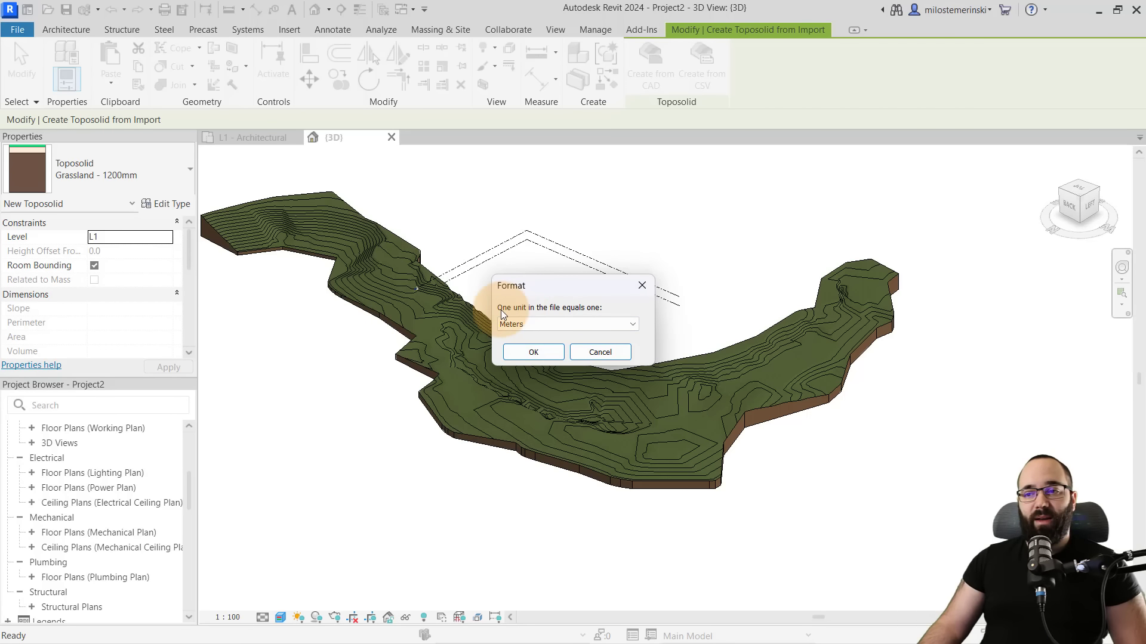
pyautogui.click(535, 352)
# Set the CSV-based toposolid's height offset from its level to 0.0 and accept the overlap
pyautogui.scroll(-8, 482, 501)
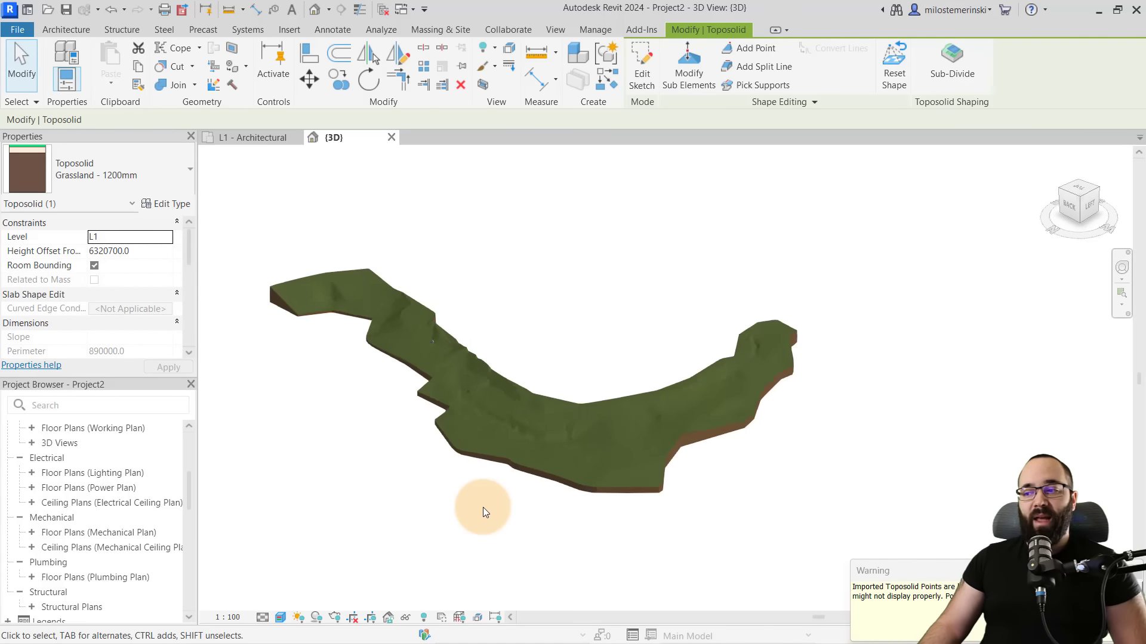
pyautogui.keyDown('shift'); pyautogui.moveTo(539, 473); pyautogui.dragTo(560, 427, button='middle'); pyautogui.keyUp('shift')
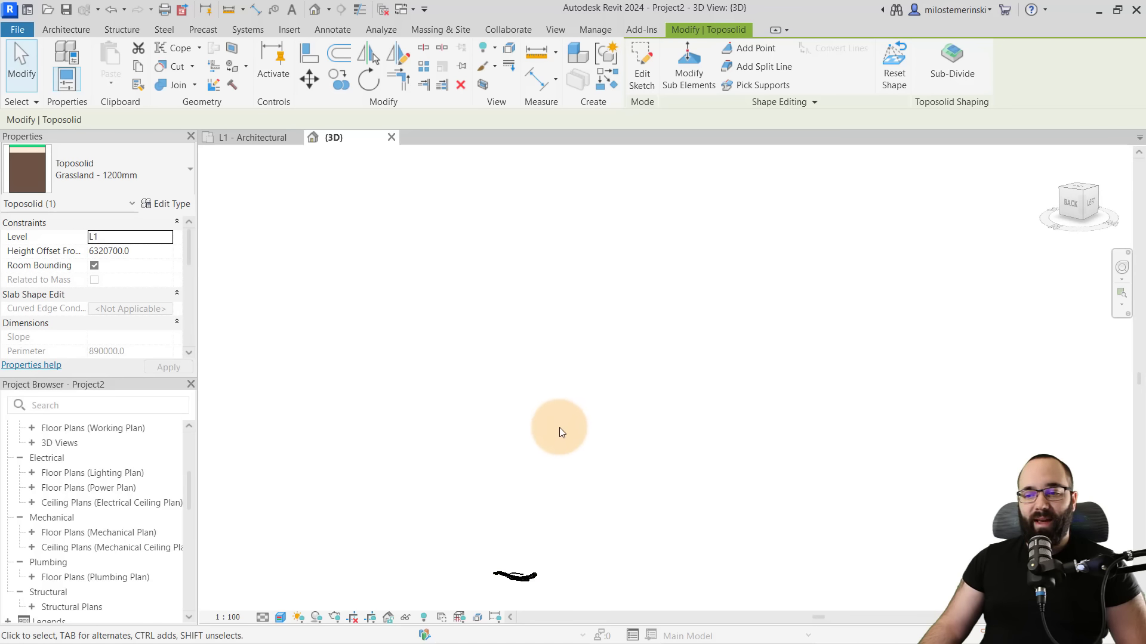
pyautogui.press('a')
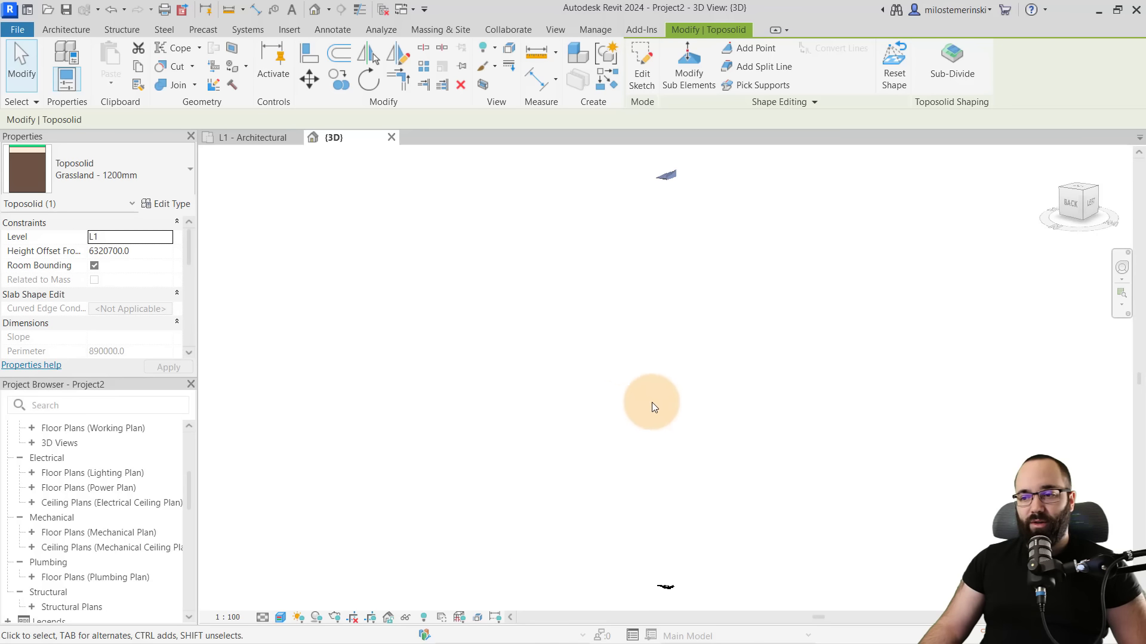
pyautogui.moveTo(651, 407); pyautogui.dragTo(584, 396, button='middle')
pyautogui.click(597, 357)
pyautogui.click(587, 171)
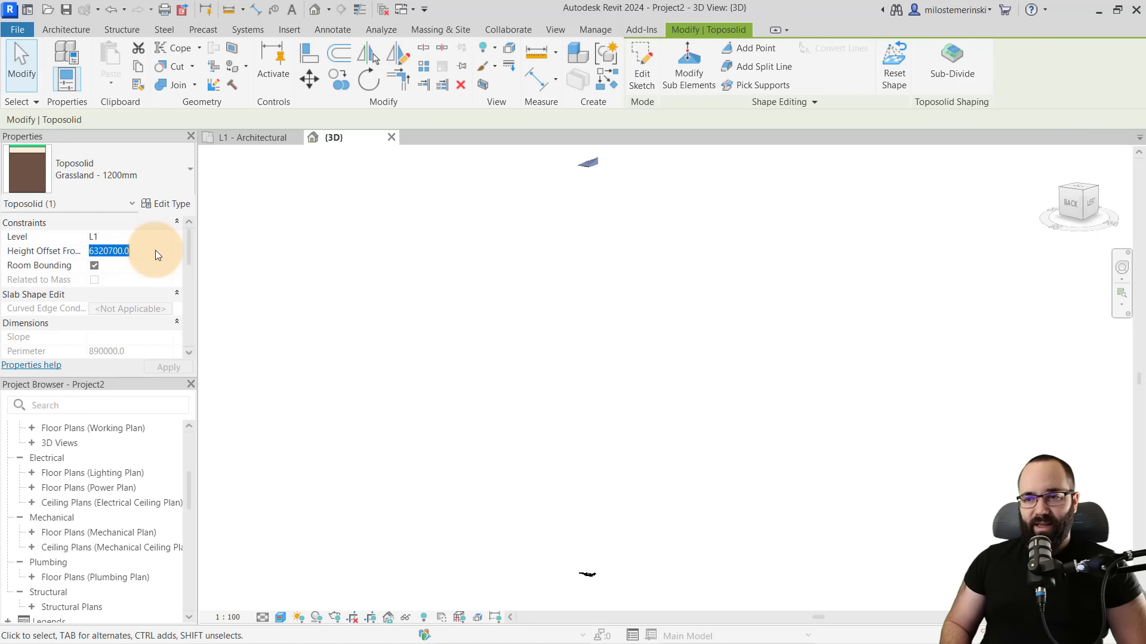
pyautogui.write('0.0')
pyautogui.click(188, 367)
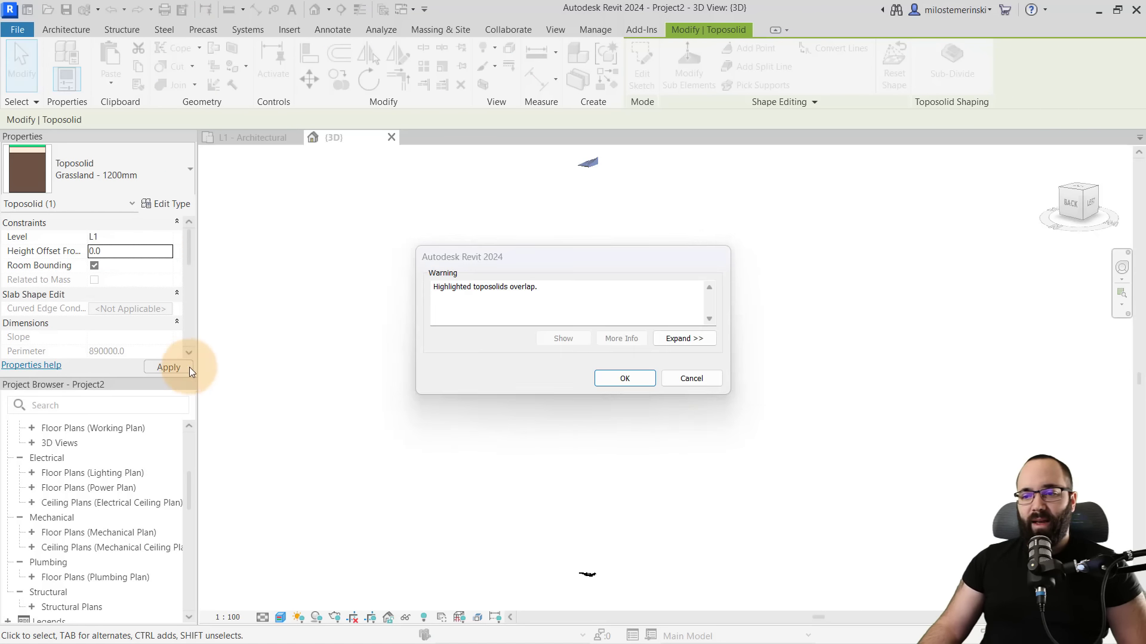
pyautogui.click(626, 376)
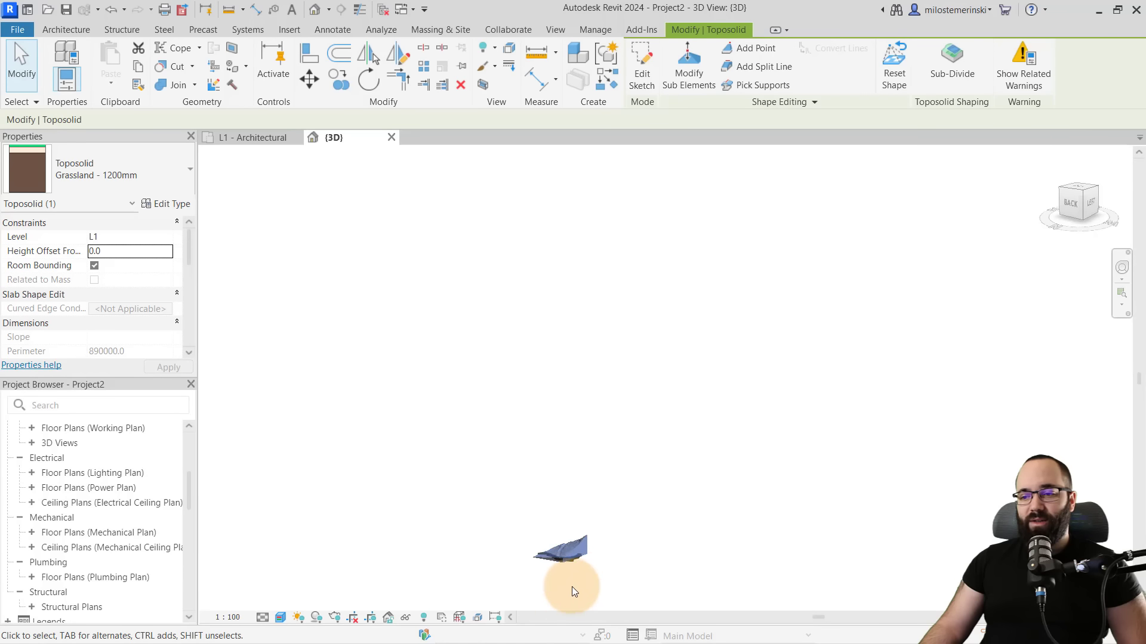
# Move the CSV-based toposolid sideways, clear of the CAD-based toposolid, and deselect it
pyautogui.scroll(3, 569, 582)
pyautogui.keyDown('shift'); pyautogui.moveTo(550, 540); pyautogui.dragTo(707, 617, button='middle'); pyautogui.keyUp('shift')
pyautogui.scroll(3, 570, 554)
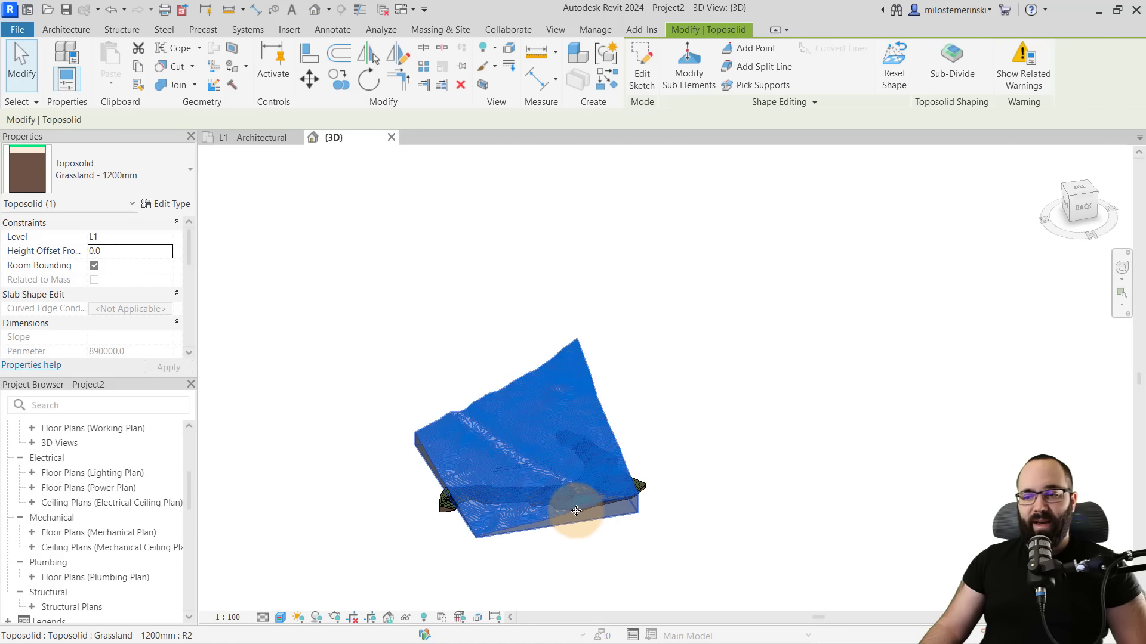
pyautogui.moveTo(576, 511); pyautogui.dragTo(395, 453)
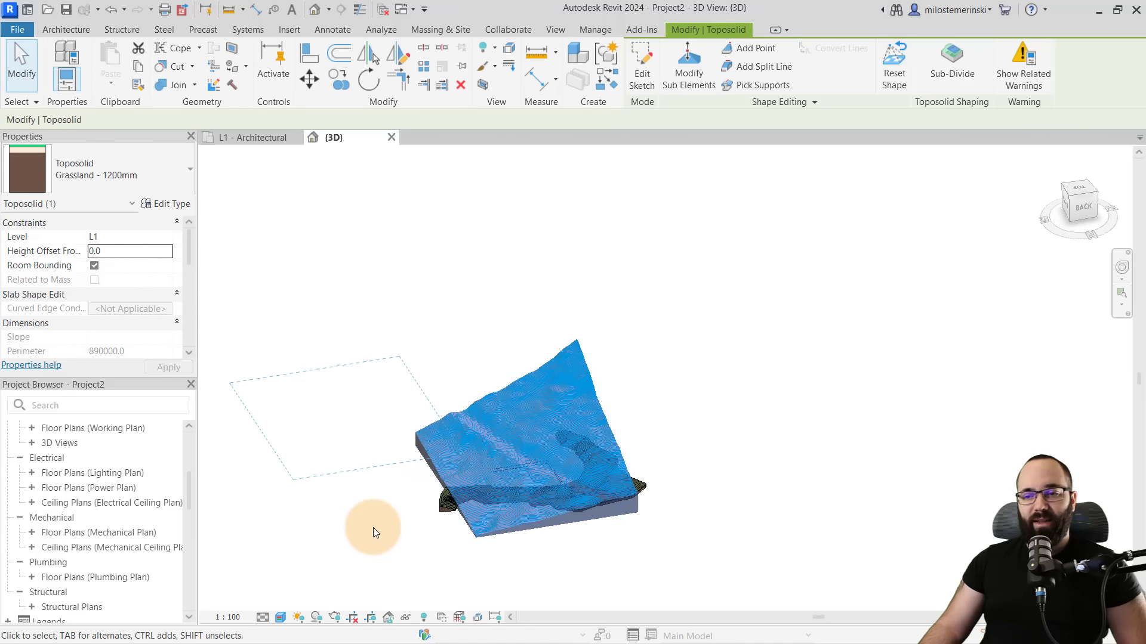
pyautogui.click(332, 510)
# Examine the CSV-based toposolid's terrain and contour lines from several sides and at closer range
pyautogui.keyDown('shift'); pyautogui.moveTo(332, 510); pyautogui.dragTo(418, 492, button='middle'); pyautogui.keyUp('shift')
pyautogui.moveTo(494, 481); pyautogui.dragTo(662, 421, button='middle')
pyautogui.scroll(6, 543, 432)
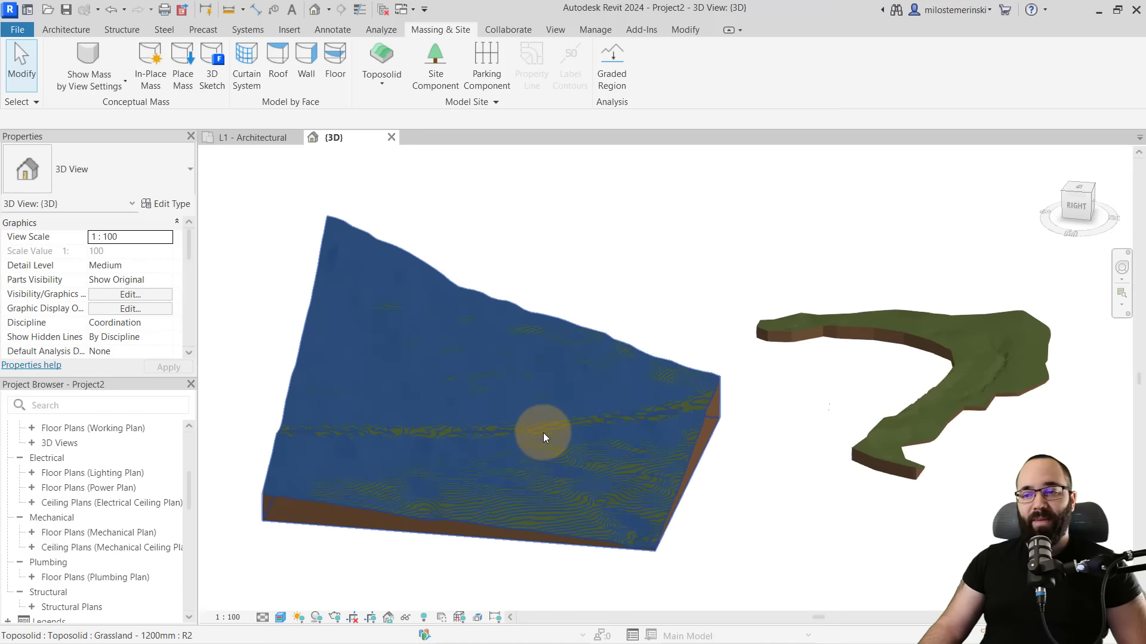
pyautogui.scroll(1, 359, 385)
pyautogui.moveTo(357, 384); pyautogui.dragTo(449, 367, button='middle')
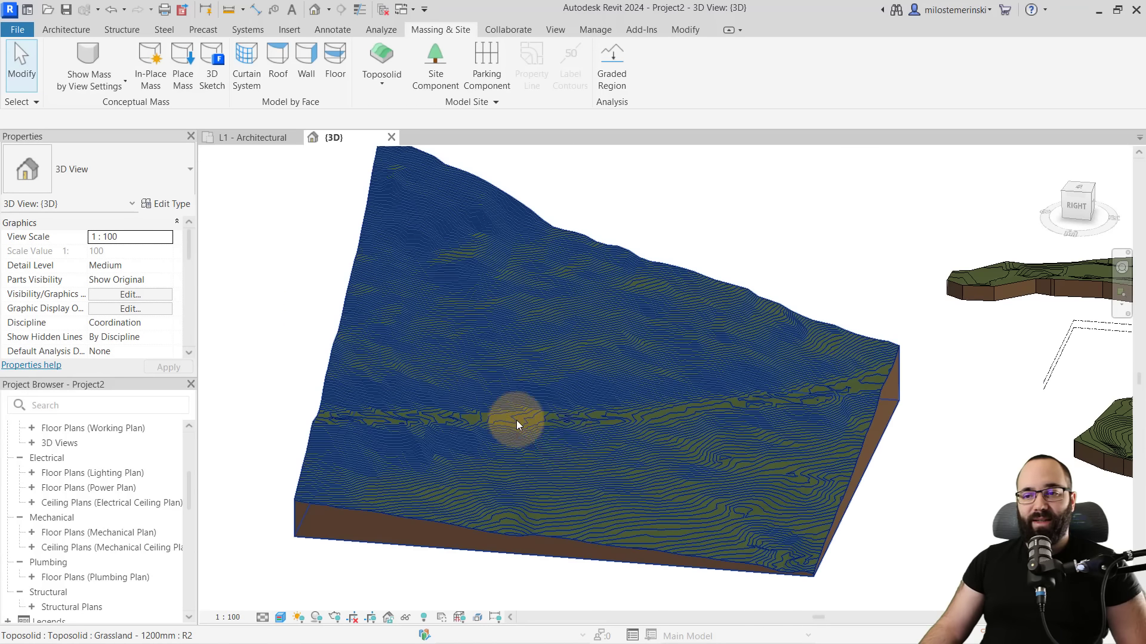
pyautogui.keyDown('shift'); pyautogui.moveTo(635, 454); pyautogui.dragTo(397, 278, button='middle'); pyautogui.keyUp('shift')
pyautogui.click(682, 401)
pyautogui.click(396, 278)
pyautogui.keyDown('shift'); pyautogui.moveTo(385, 374); pyautogui.dragTo(466, 383, button='middle'); pyautogui.keyUp('shift')
pyautogui.keyDown('shift'); pyautogui.moveTo(805, 385); pyautogui.dragTo(460, 360, button='middle'); pyautogui.keyUp('shift')
pyautogui.scroll(-3, 691, 402)
pyautogui.moveTo(690, 401); pyautogui.dragTo(603, 450, button='middle')
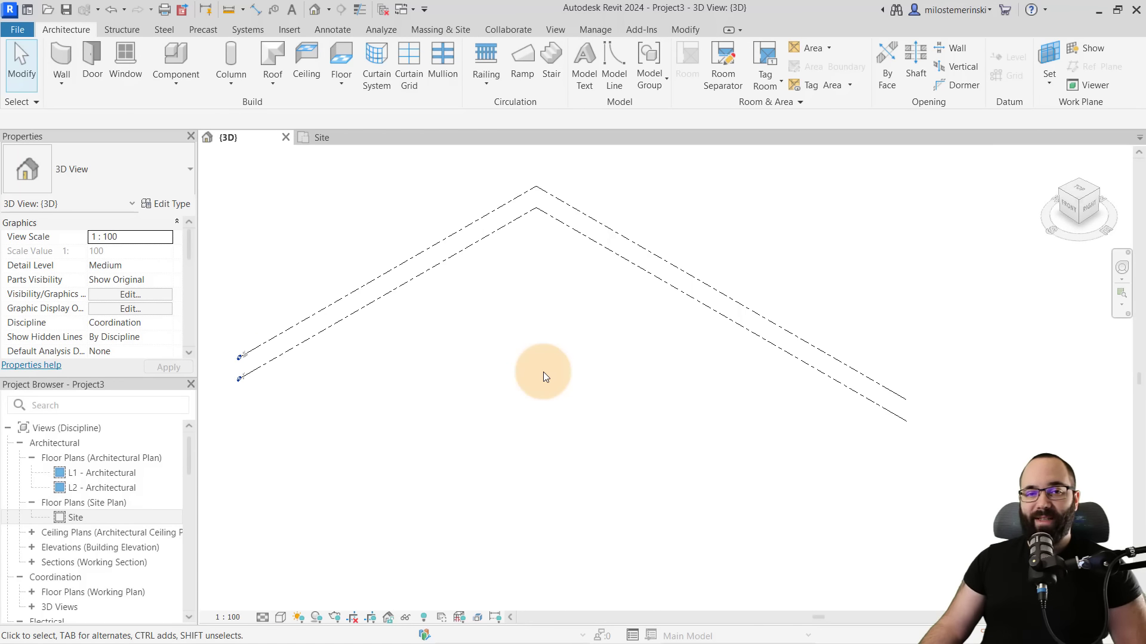
# Create a rectangular Grassland - 1200mm toposolid covering about 1482 m² on level L1, just inside the level lines, and deselect it
pyautogui.click(441, 30)
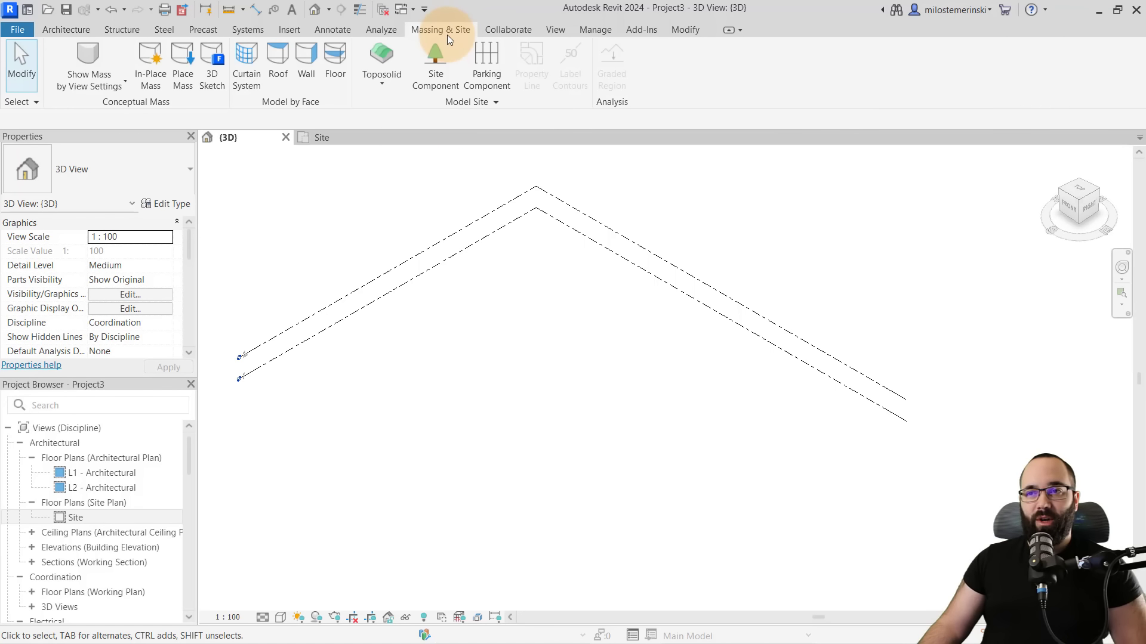
pyautogui.click(385, 56)
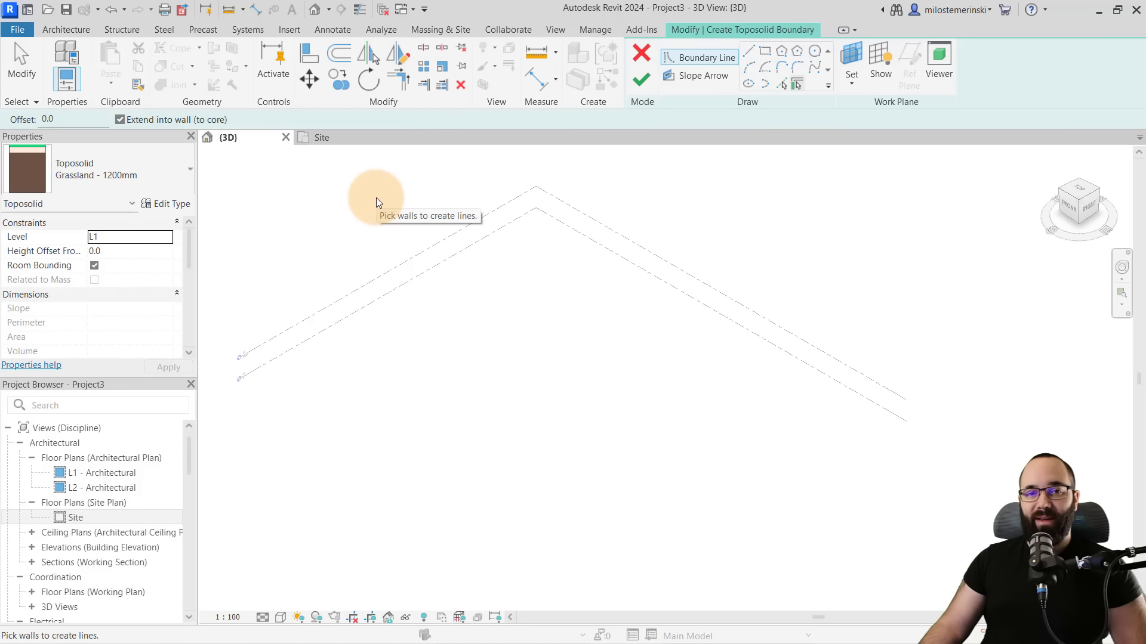
pyautogui.click(765, 51)
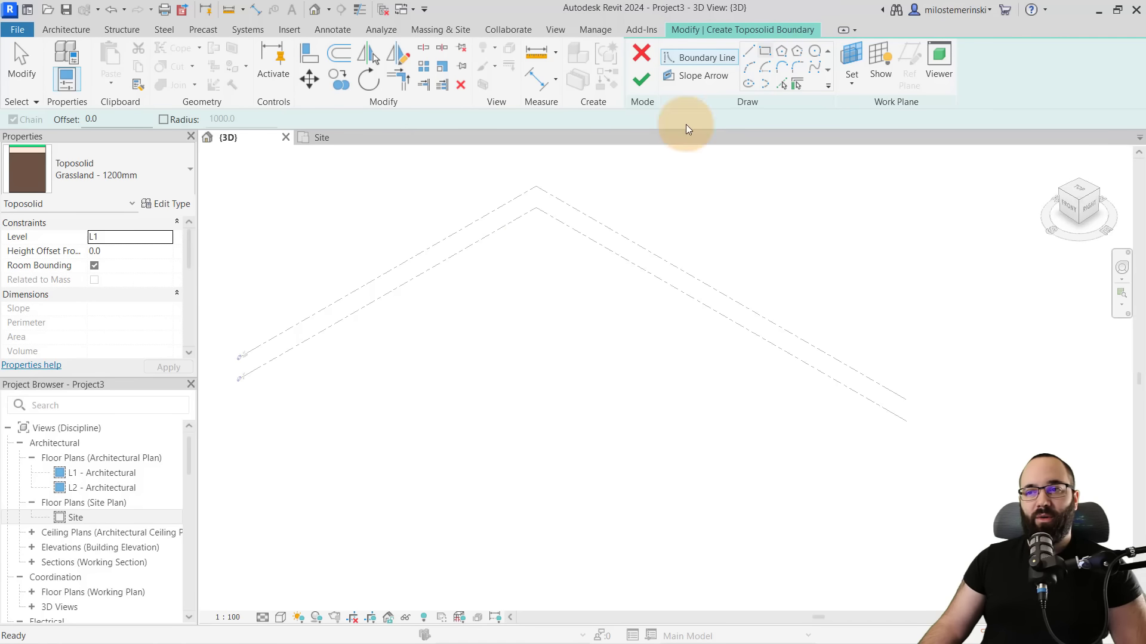
pyautogui.click(539, 250)
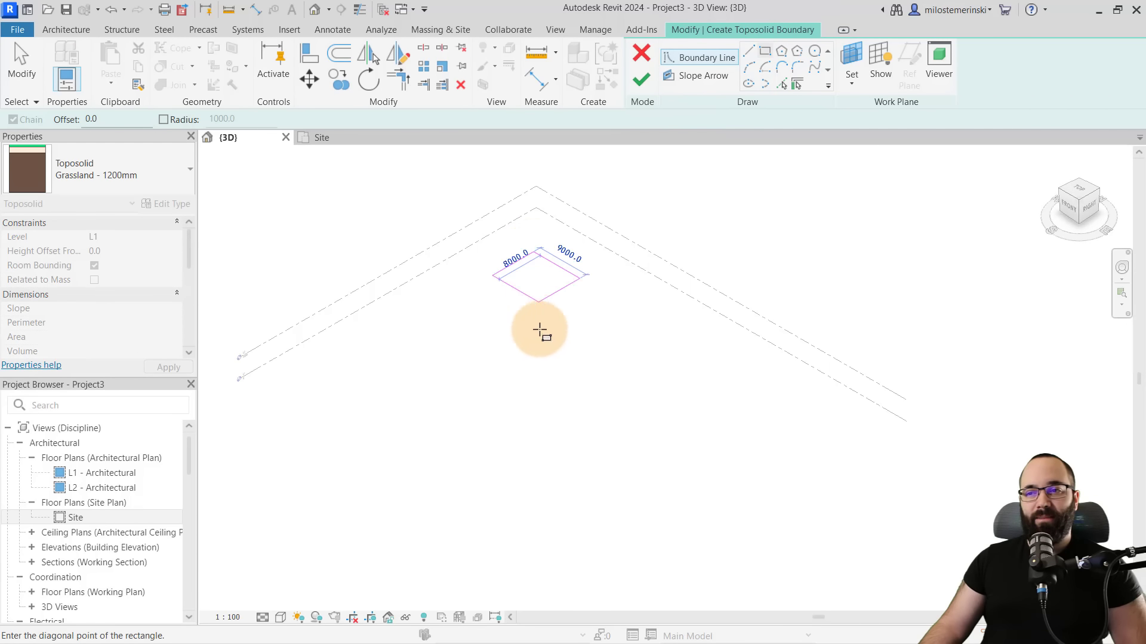
pyautogui.click(537, 481)
pyautogui.click(498, 372)
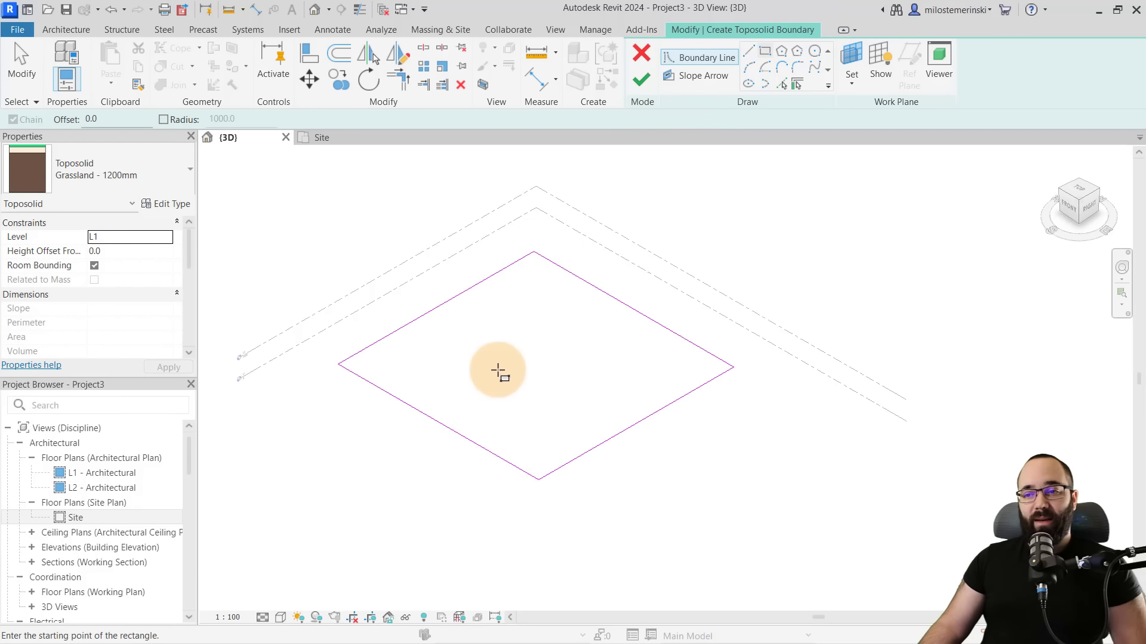
pyautogui.click(642, 81)
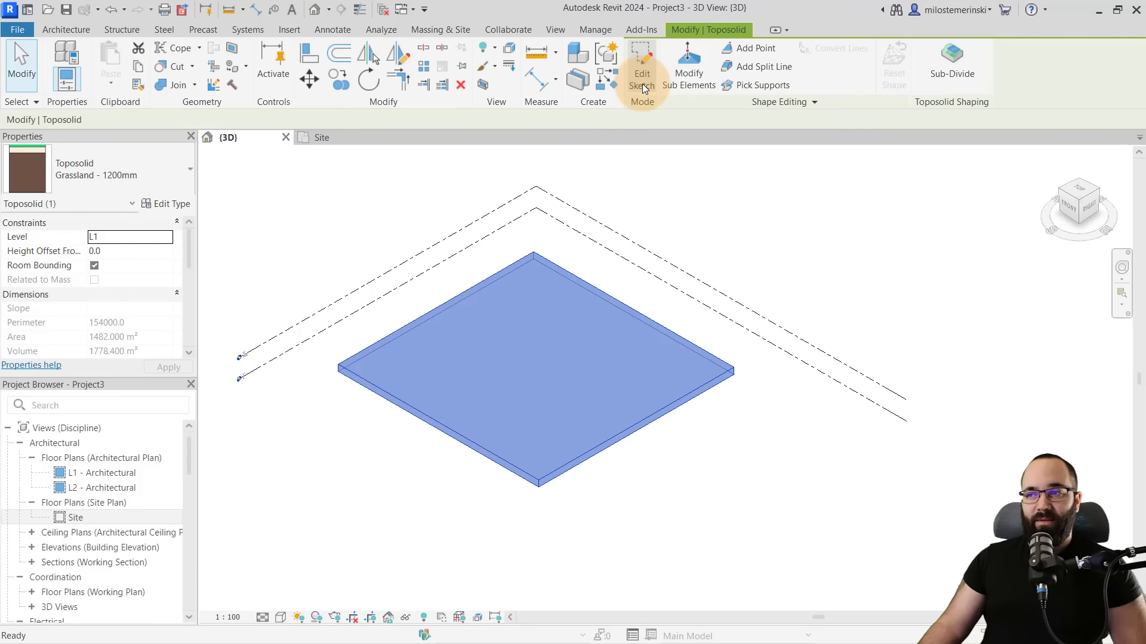
pyautogui.click(358, 508)
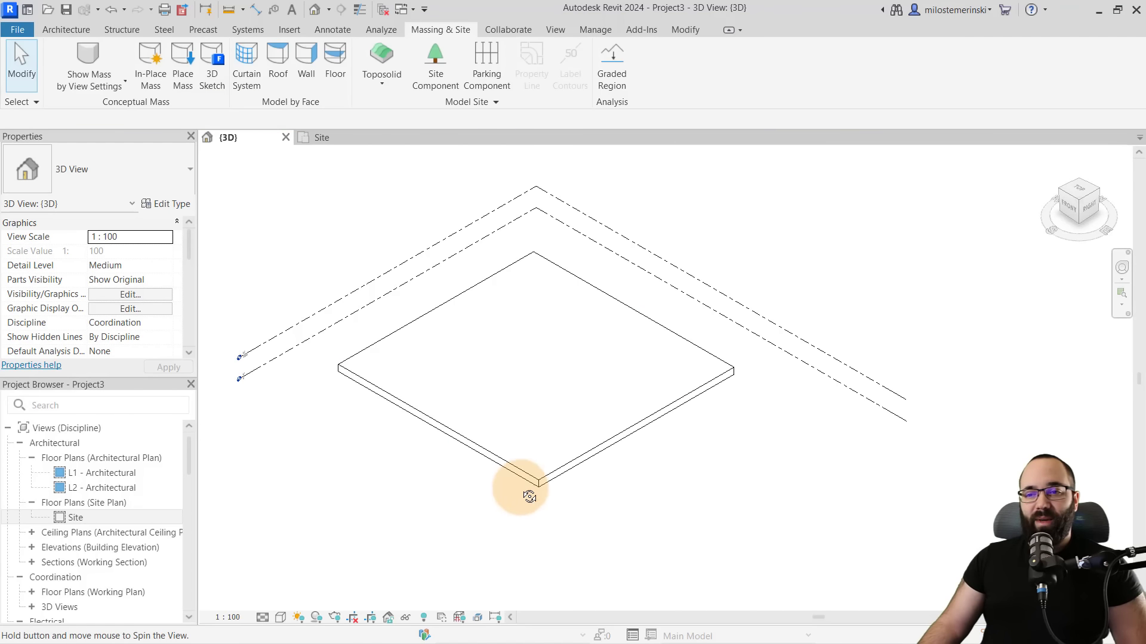
# Set the 3D view's visual style to Realistic
pyautogui.keyDown('shift'); pyautogui.moveTo(524, 494); pyautogui.dragTo(488, 398, button='middle'); pyautogui.keyUp('shift')
pyautogui.click(279, 617)
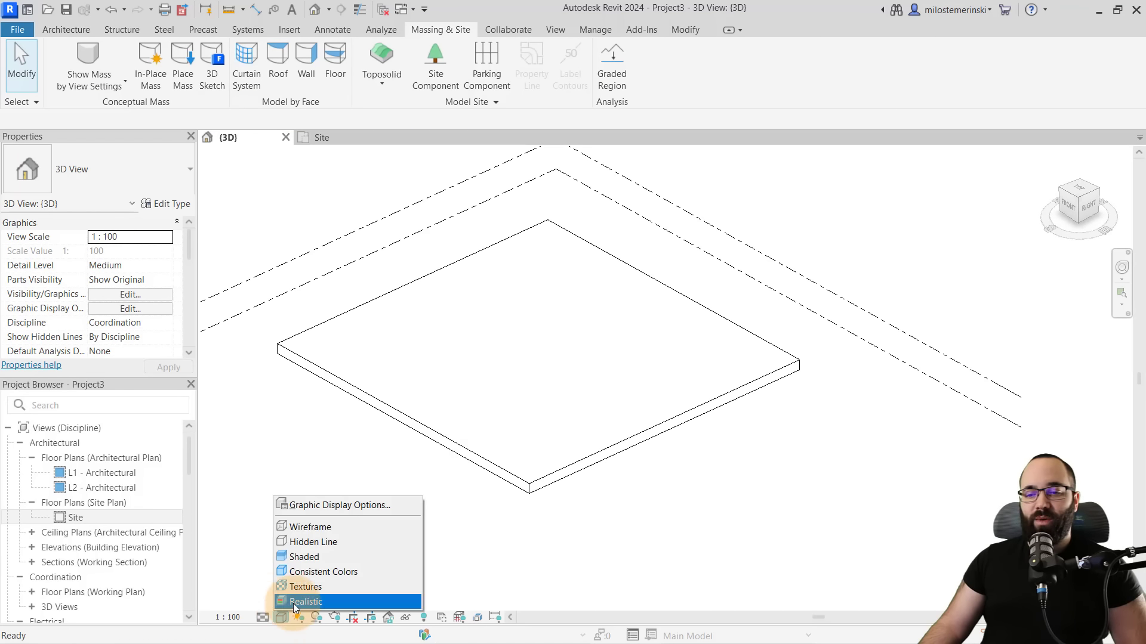
pyautogui.click(337, 602)
pyautogui.scroll(1, 385, 496)
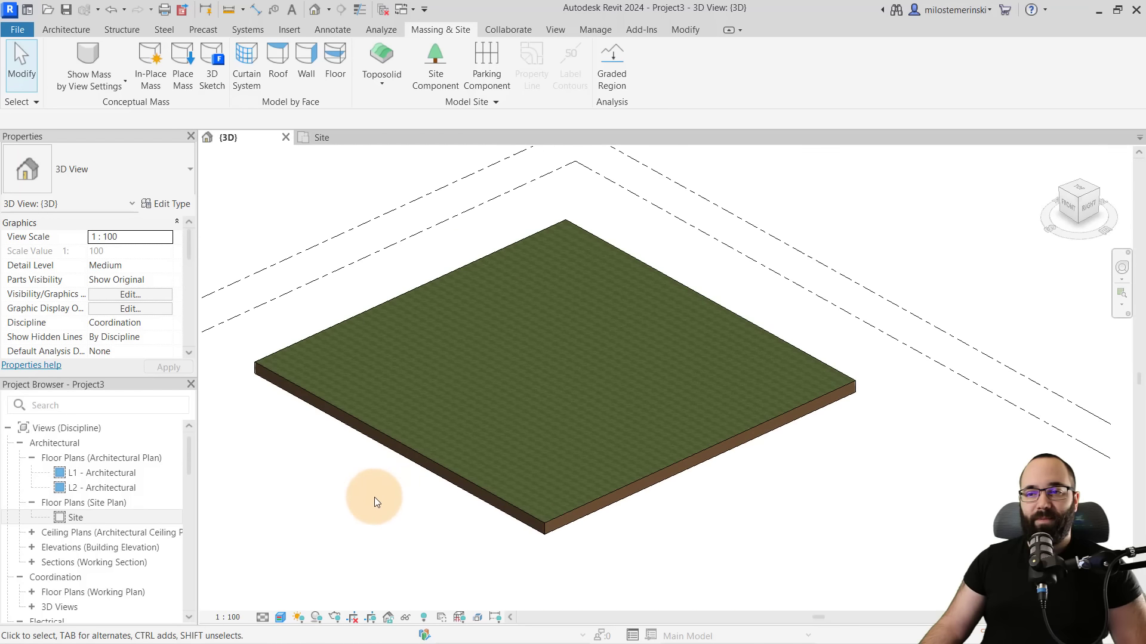
# Edit the toposolid's boundary so that an outward-bulging arc replaces its straight front-right edge, and finish the sketch
pyautogui.click(405, 441)
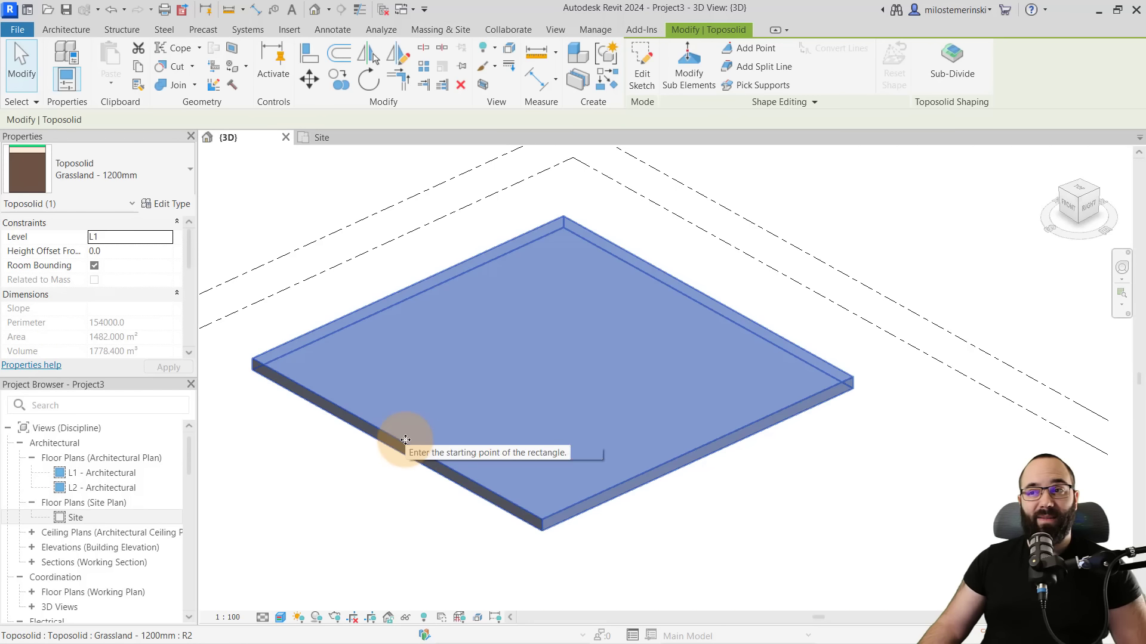
pyautogui.click(642, 78)
pyautogui.click(749, 67)
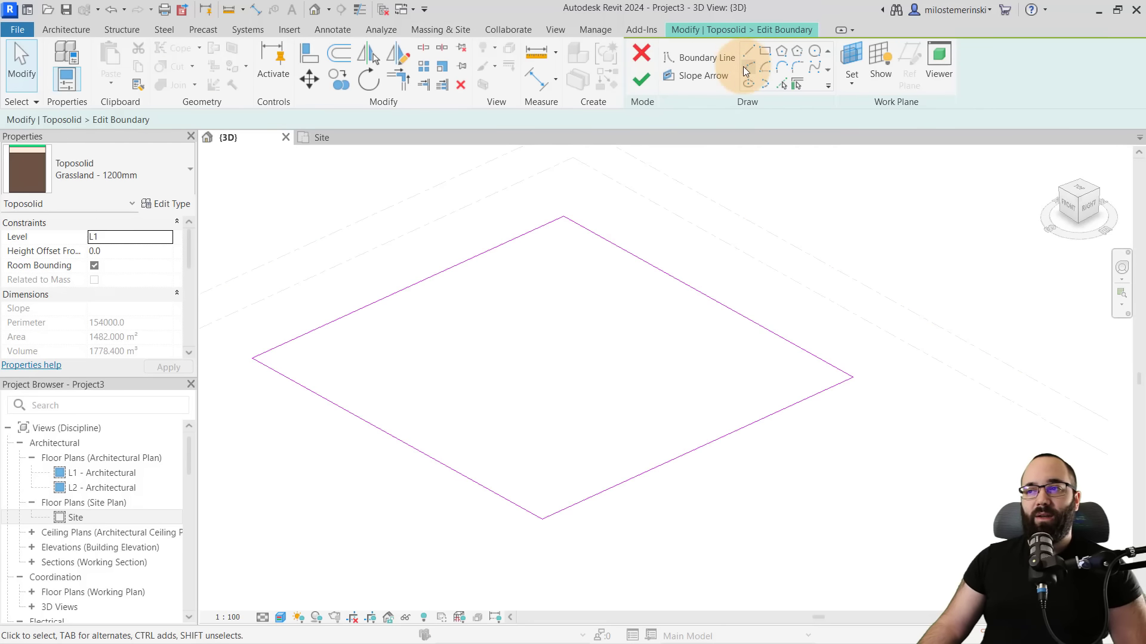
pyautogui.click(542, 519)
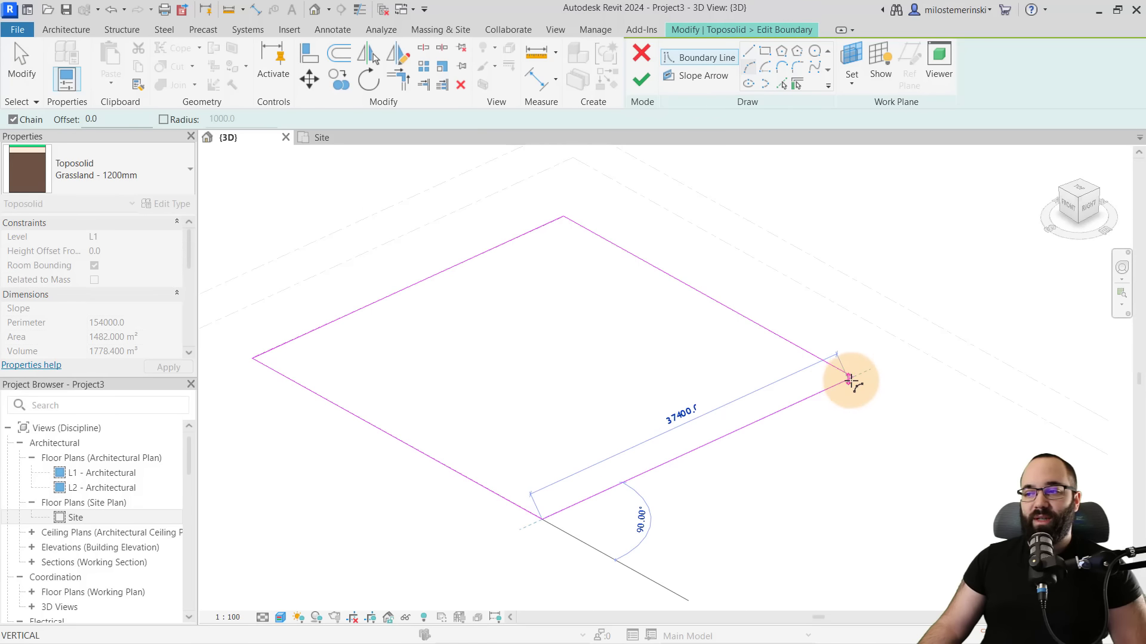
pyautogui.click(852, 378)
pyautogui.click(845, 410)
pyautogui.press('Escape')
pyautogui.press('Escape')
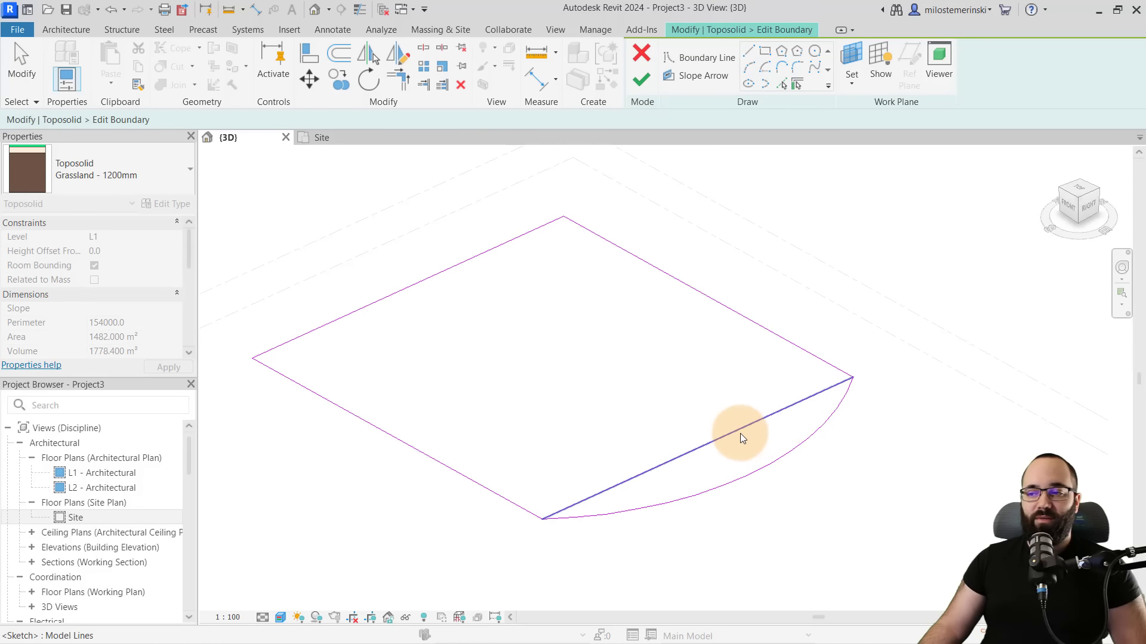
pyautogui.click(642, 82)
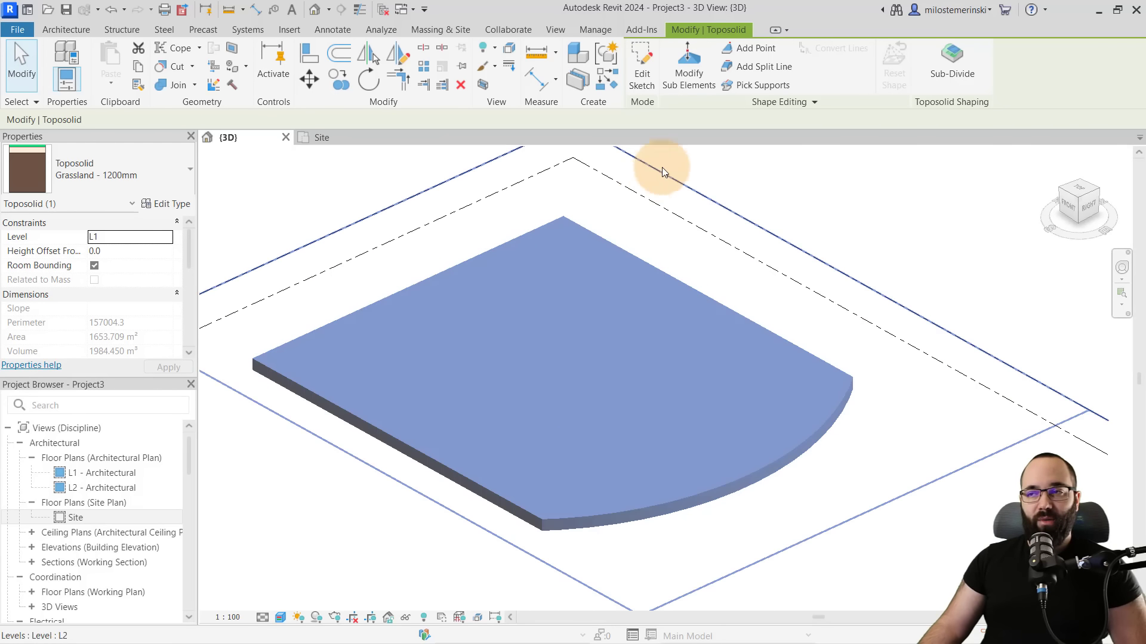
# Raise the toposolid's straight edge opposite the arc to an elevation of 4000 by modifying its sub-elements
pyautogui.click(696, 84)
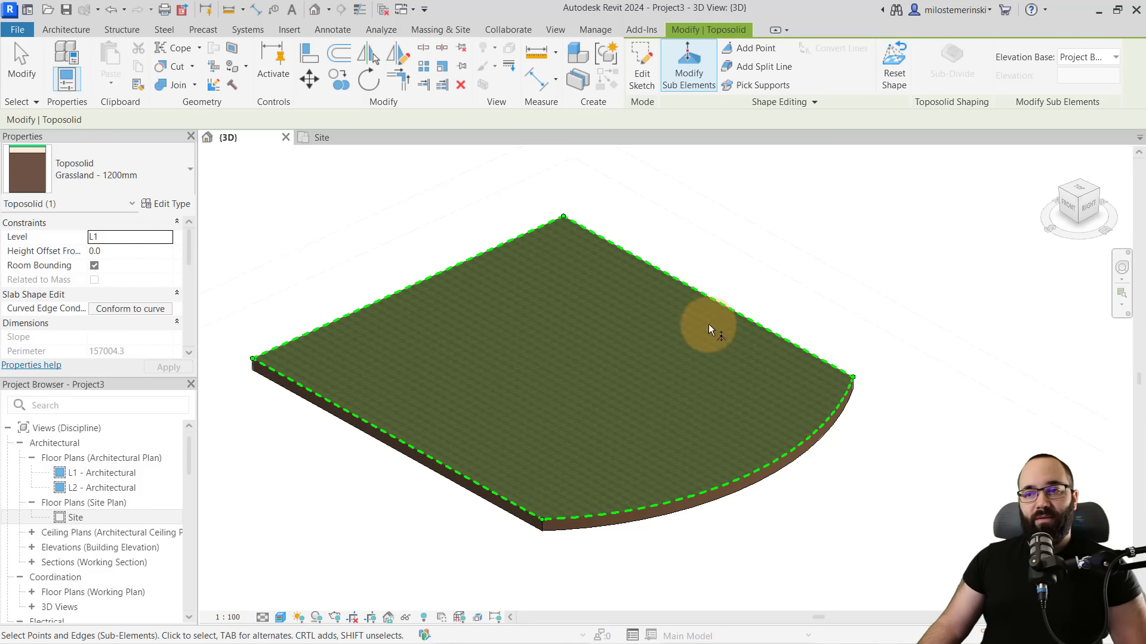
pyautogui.click(417, 277)
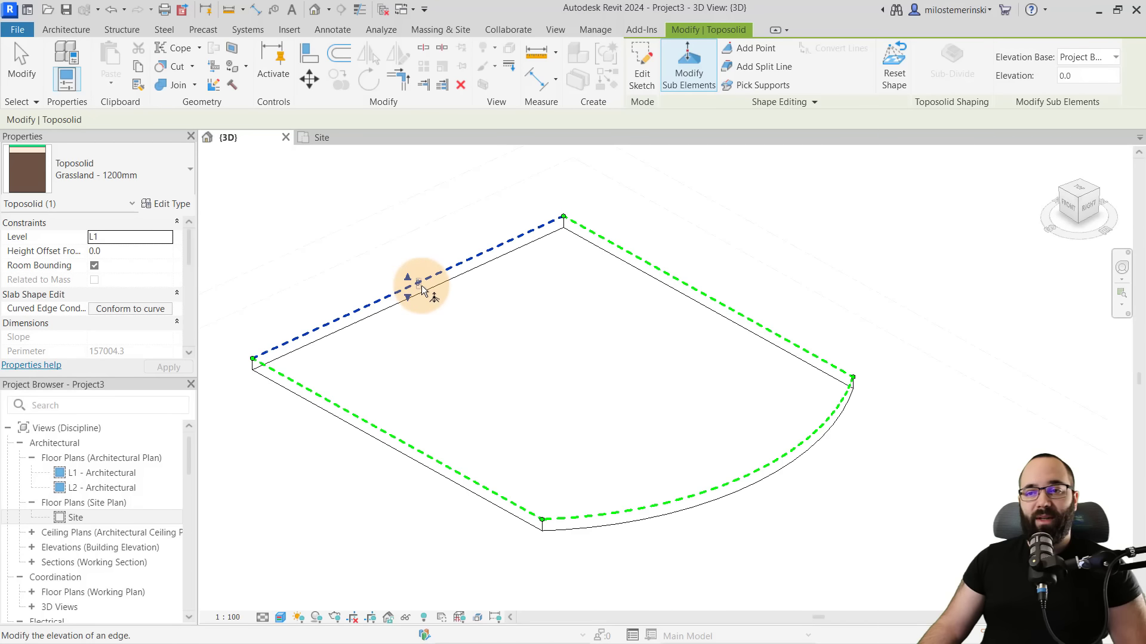
pyautogui.moveTo(408, 278); pyautogui.dragTo(422, 246)
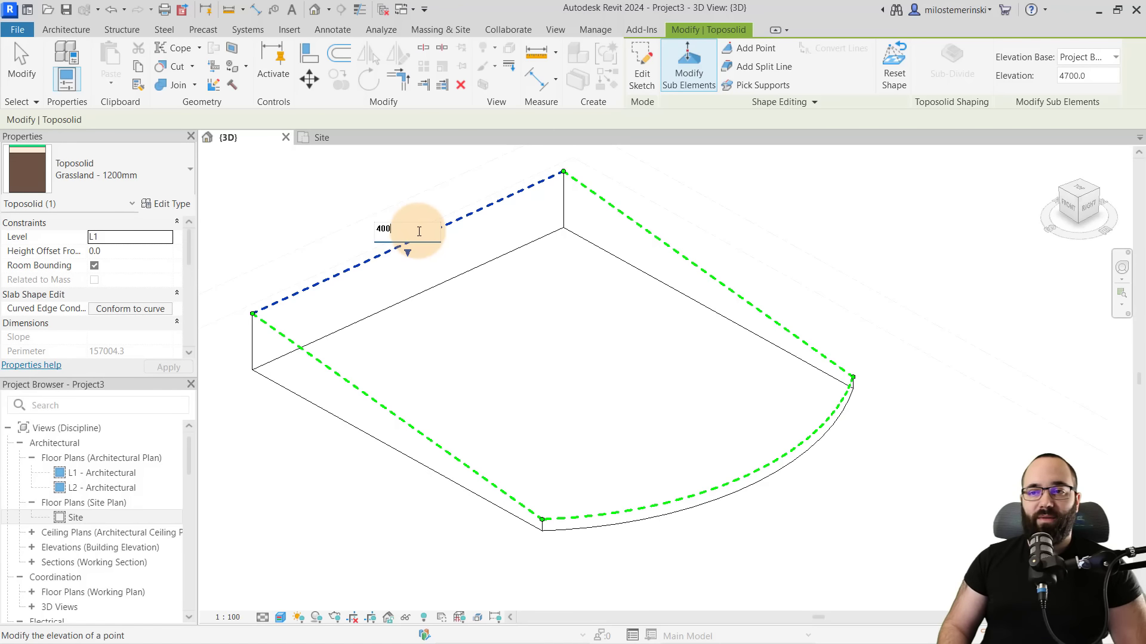
pyautogui.press('Return')
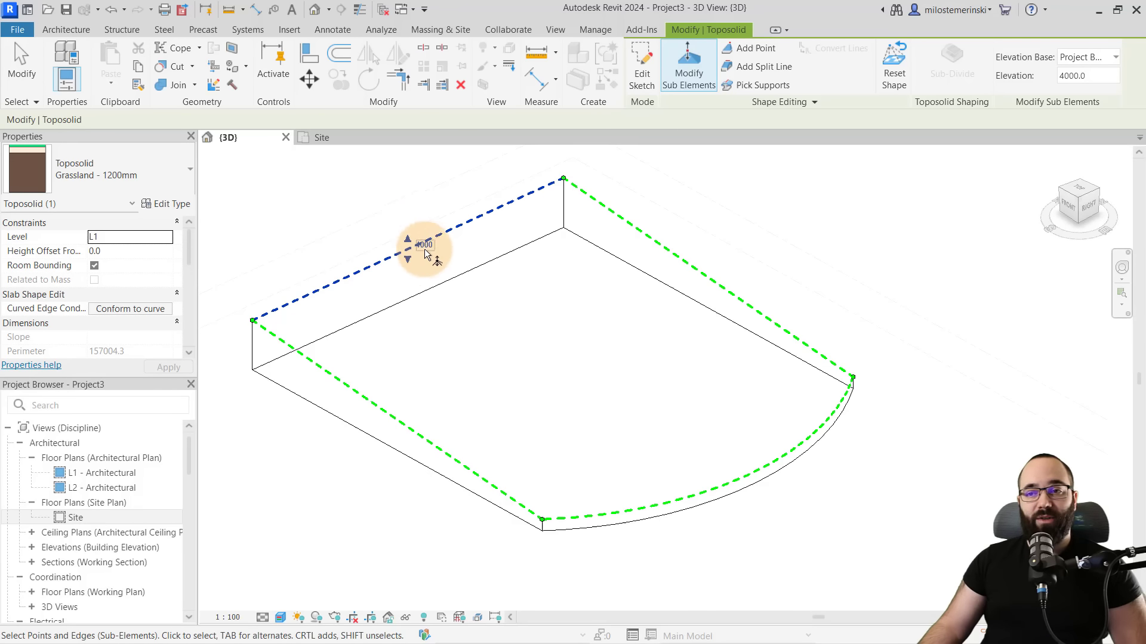
pyautogui.click(497, 291)
pyautogui.moveTo(548, 282); pyautogui.dragTo(508, 343, button='middle')
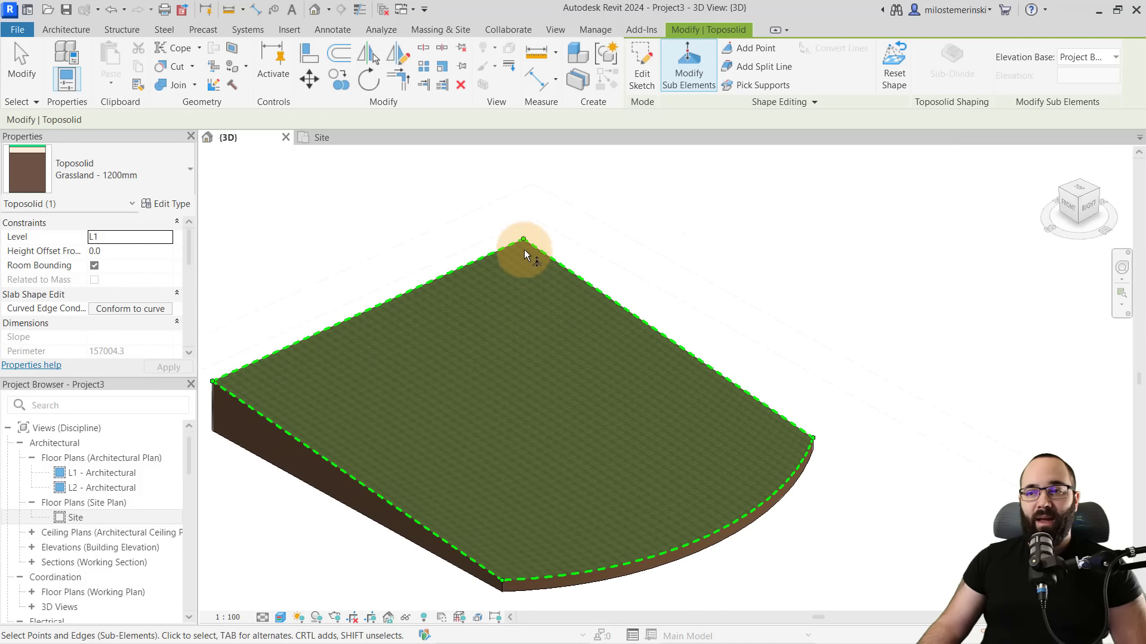
# Raise the toposolid's back corner point to an elevation of 5000
pyautogui.click(524, 239)
pyautogui.moveTo(524, 241)
pyautogui.mouseDown()
pyautogui.moveTo(527, 283)
pyautogui.moveTo(526, 227)
pyautogui.mouseUp()
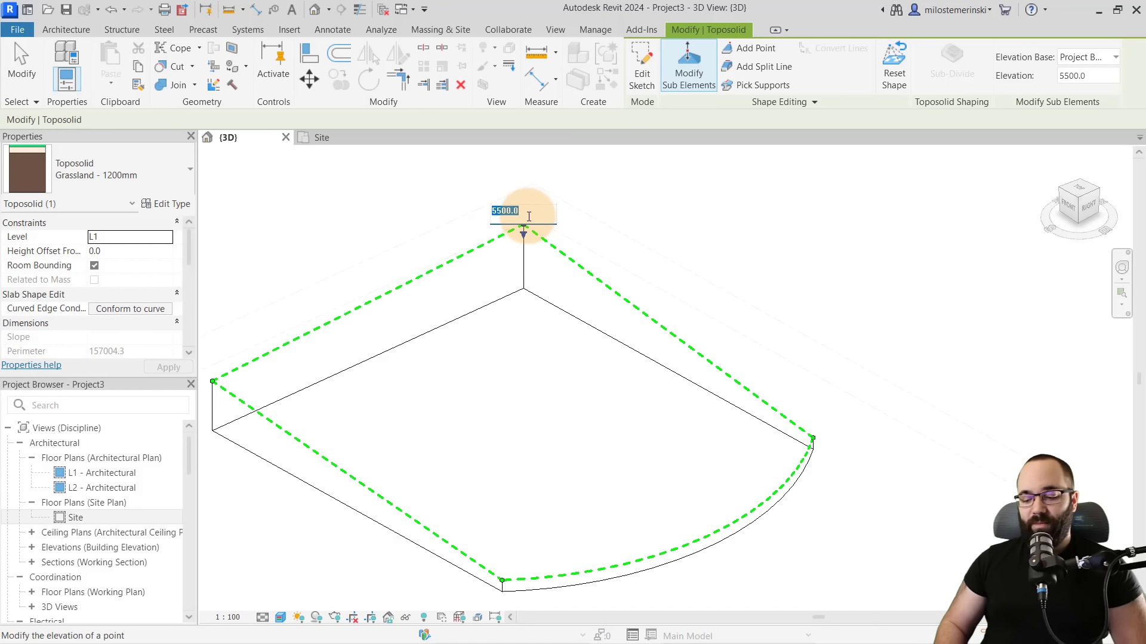
pyautogui.write('5000')
pyautogui.press('Return')
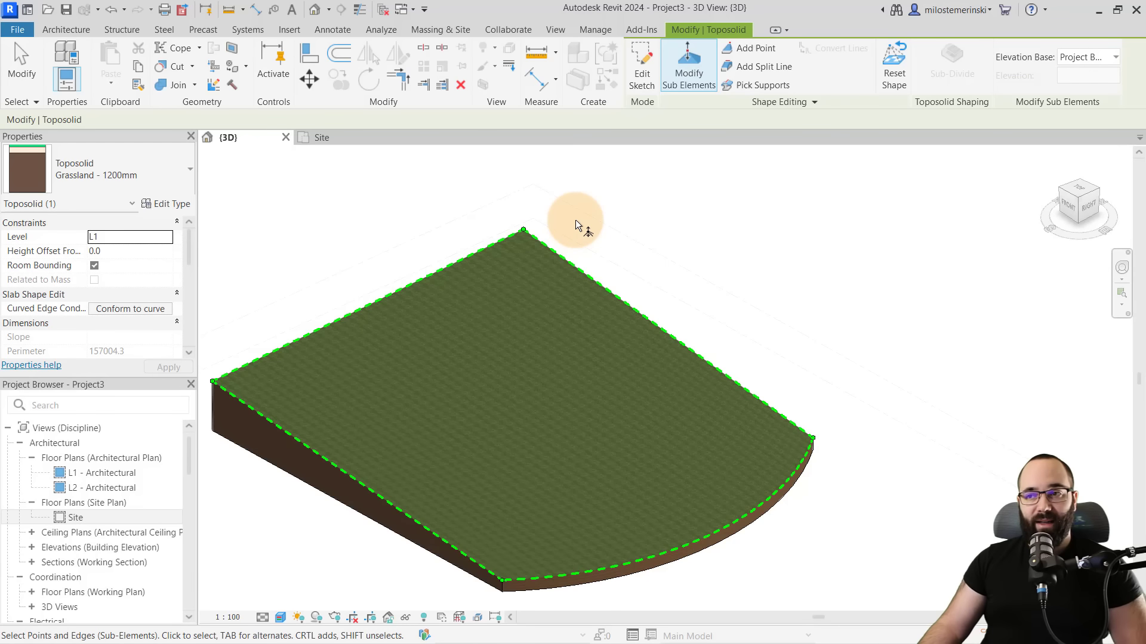
# Add a shape point along the surface near the back corner with 0.0 offset, and a second nearer the middle at absolute elevation 0.0
pyautogui.moveTo(581, 222); pyautogui.dragTo(613, 217, button='middle')
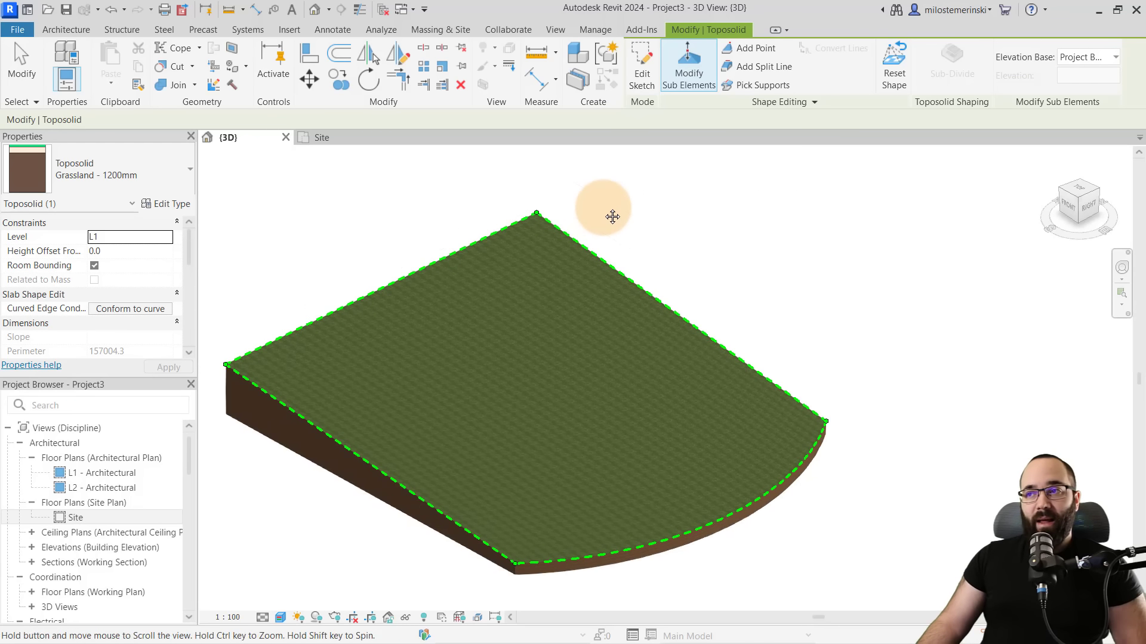
pyautogui.click(759, 46)
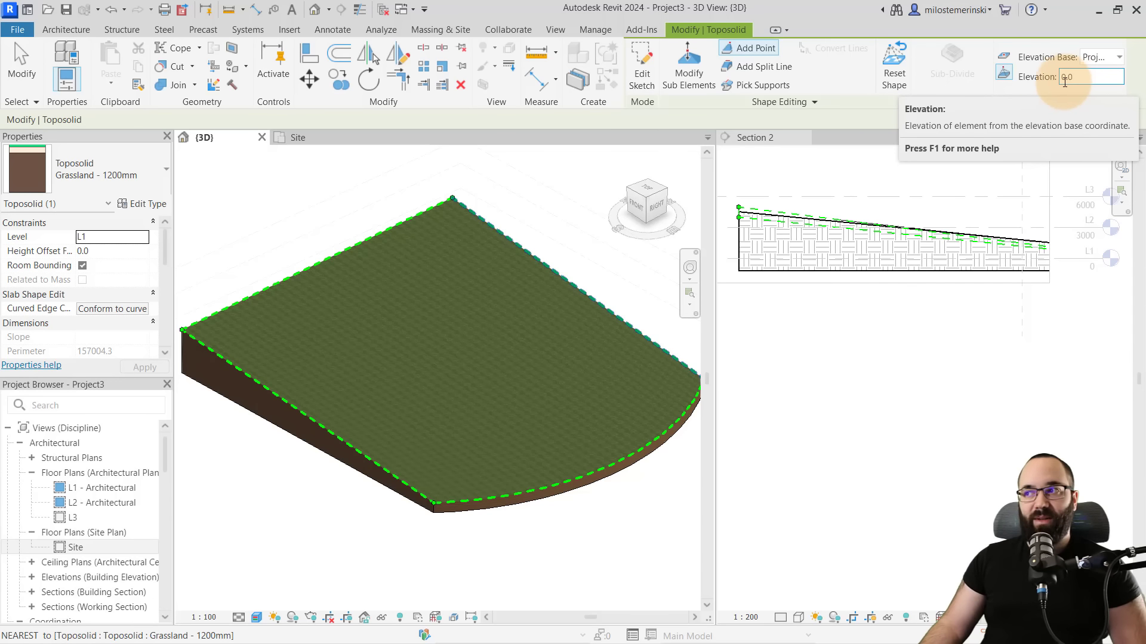
pyautogui.click(1004, 56)
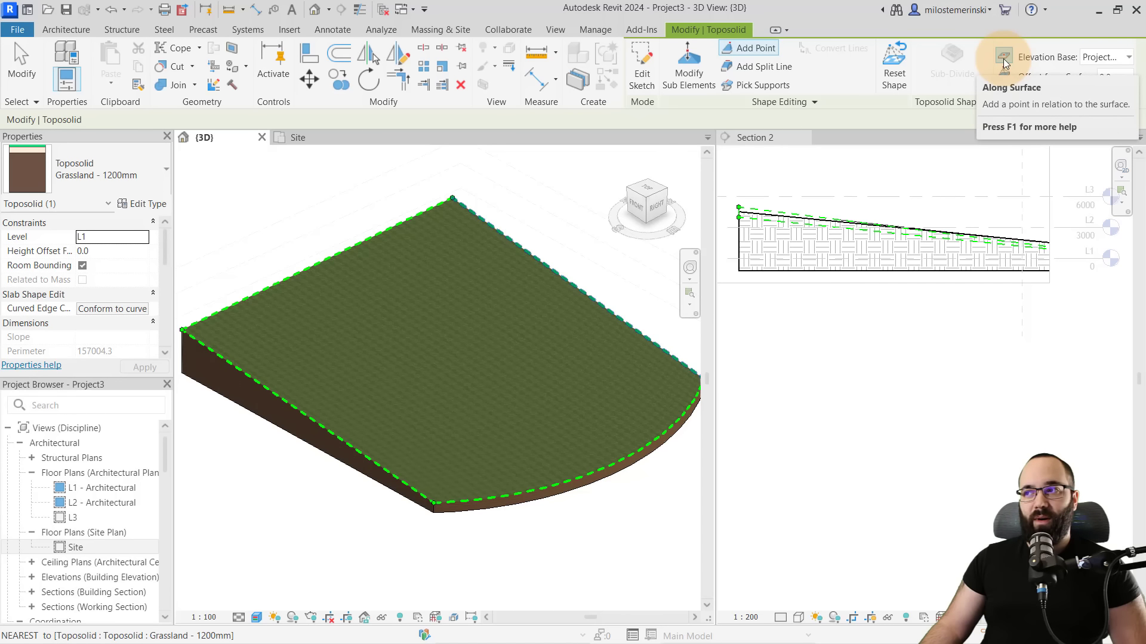
pyautogui.click(434, 262)
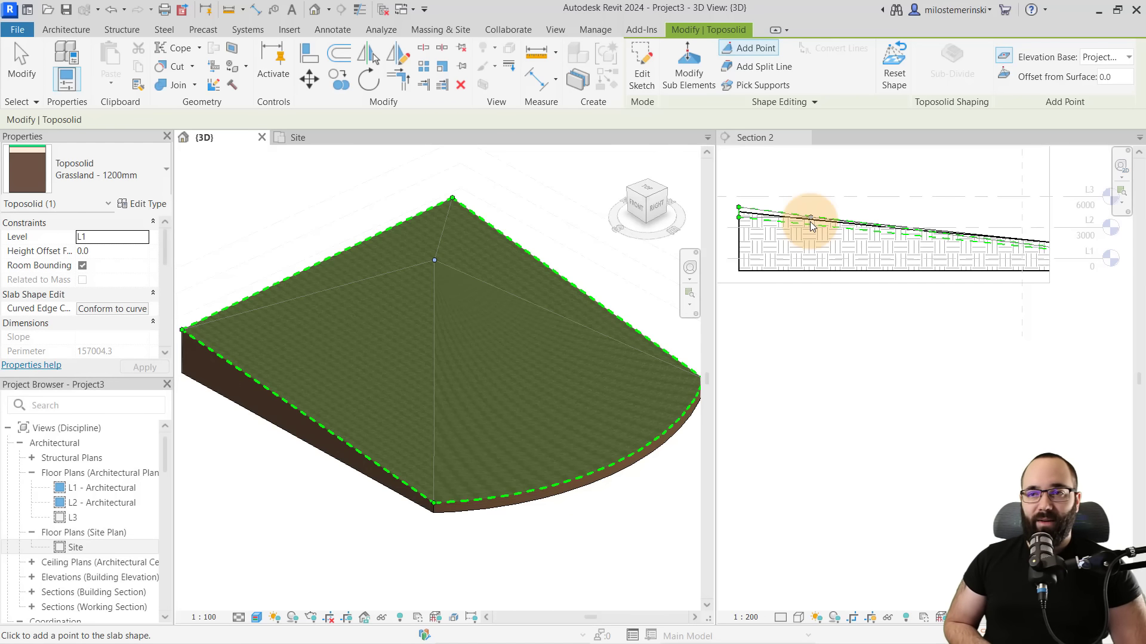
pyautogui.click(1004, 75)
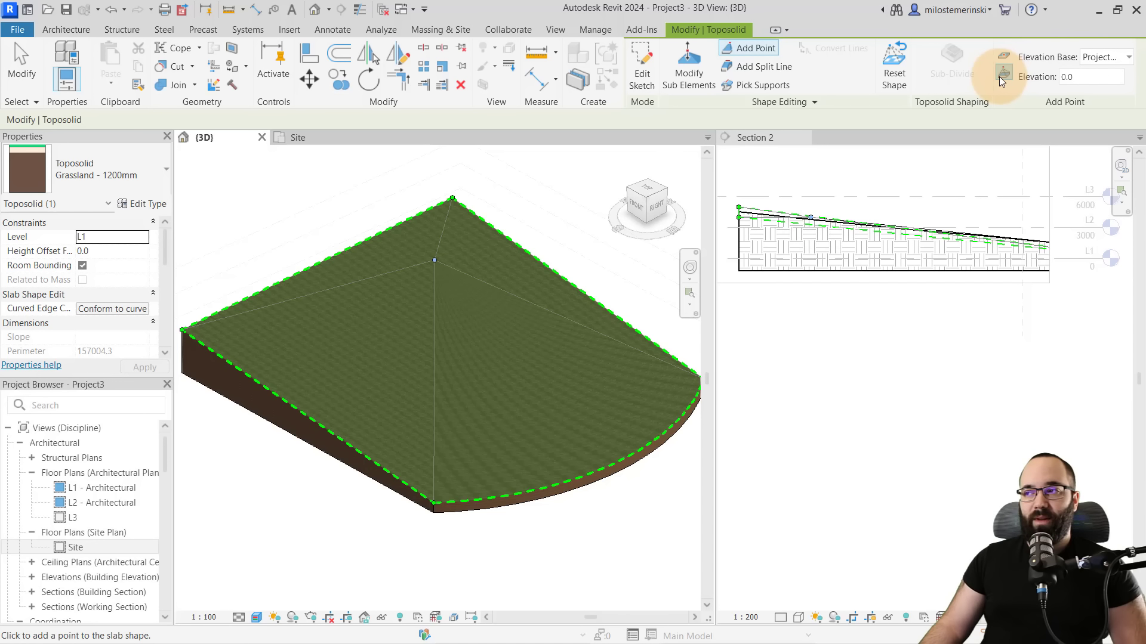
pyautogui.click(493, 298)
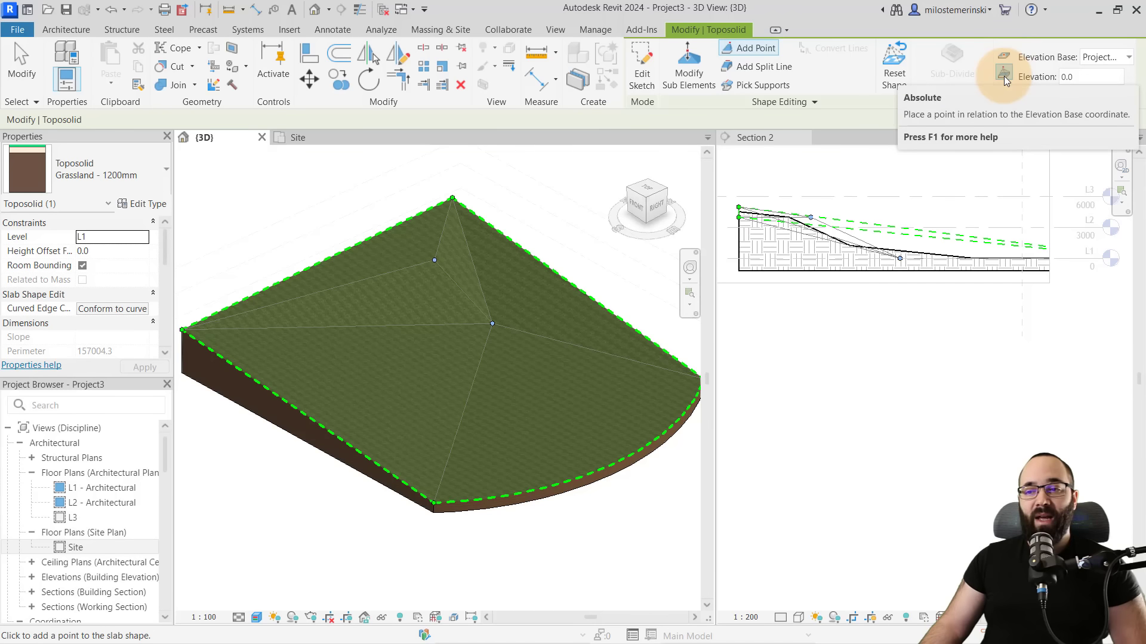
# Add a third shape point at an absolute elevation of 3000, between the middle point and the arc side
pyautogui.moveTo(1083, 77); pyautogui.dragTo(1005, 87)
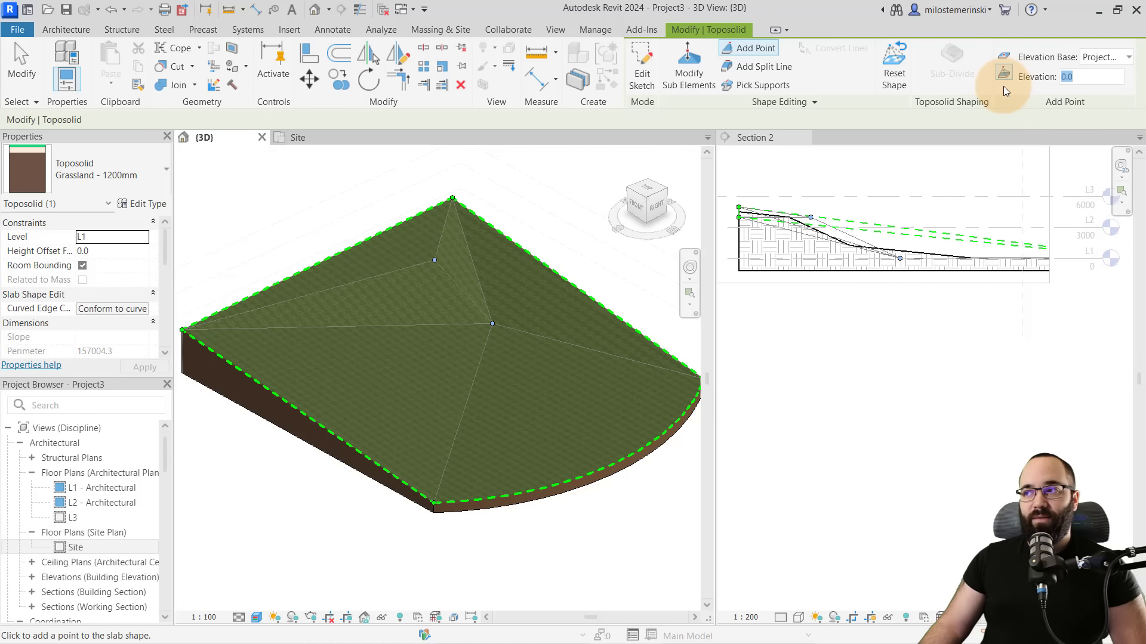
pyautogui.write('1000')
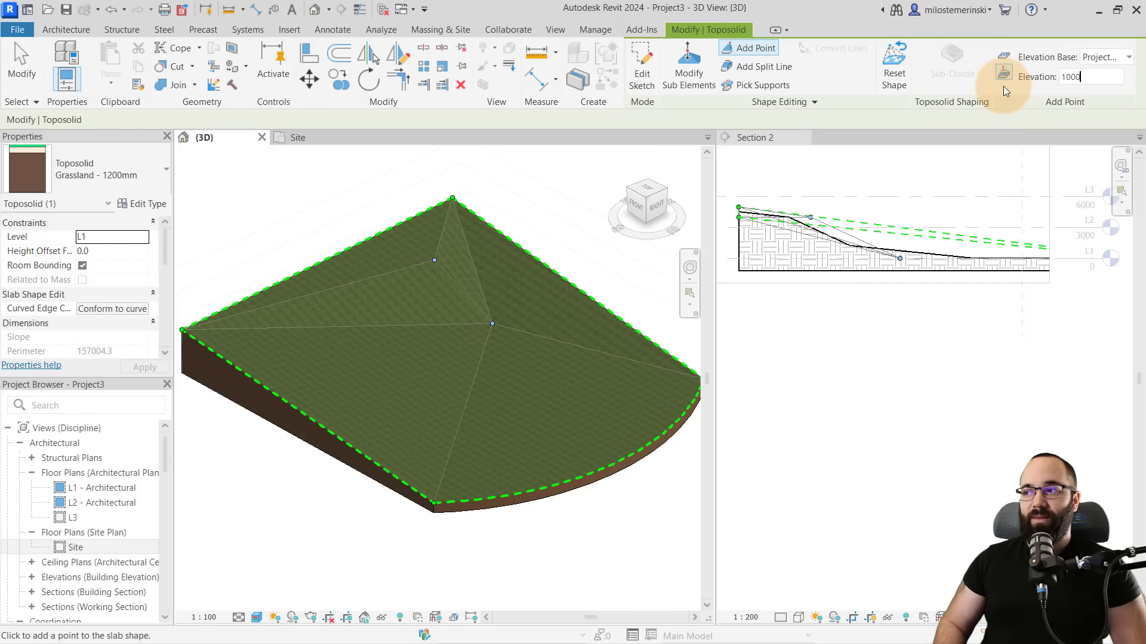
pyautogui.press('BackSpace')
pyautogui.press('BackSpace')
pyautogui.press('BackSpace')
pyautogui.press('BackSpace')
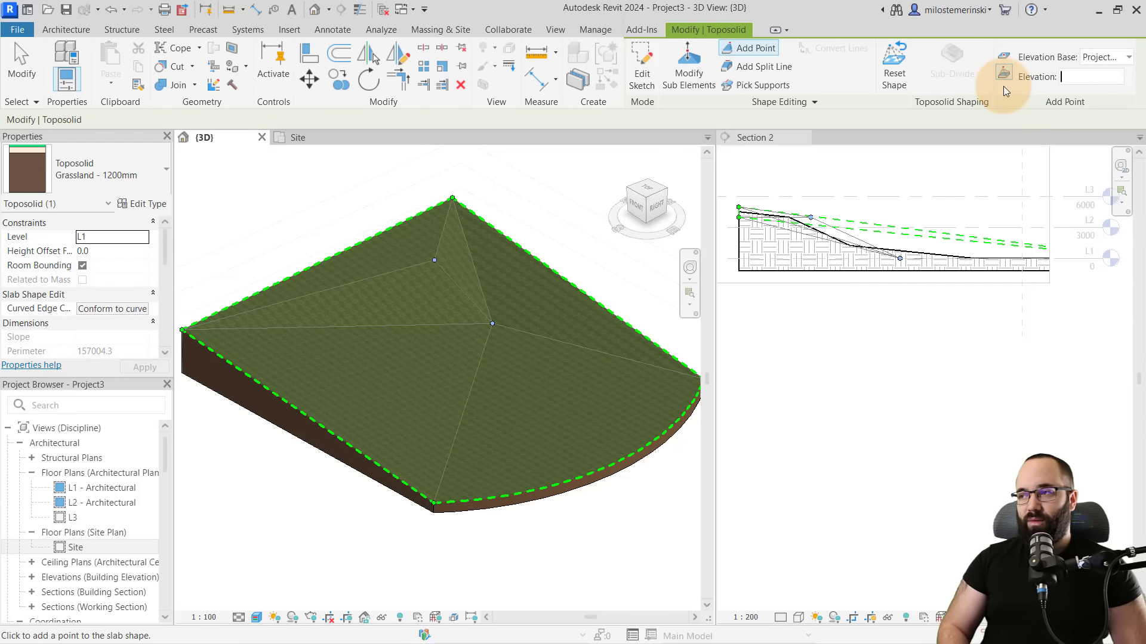
pyautogui.write('3000')
pyautogui.press('Return')
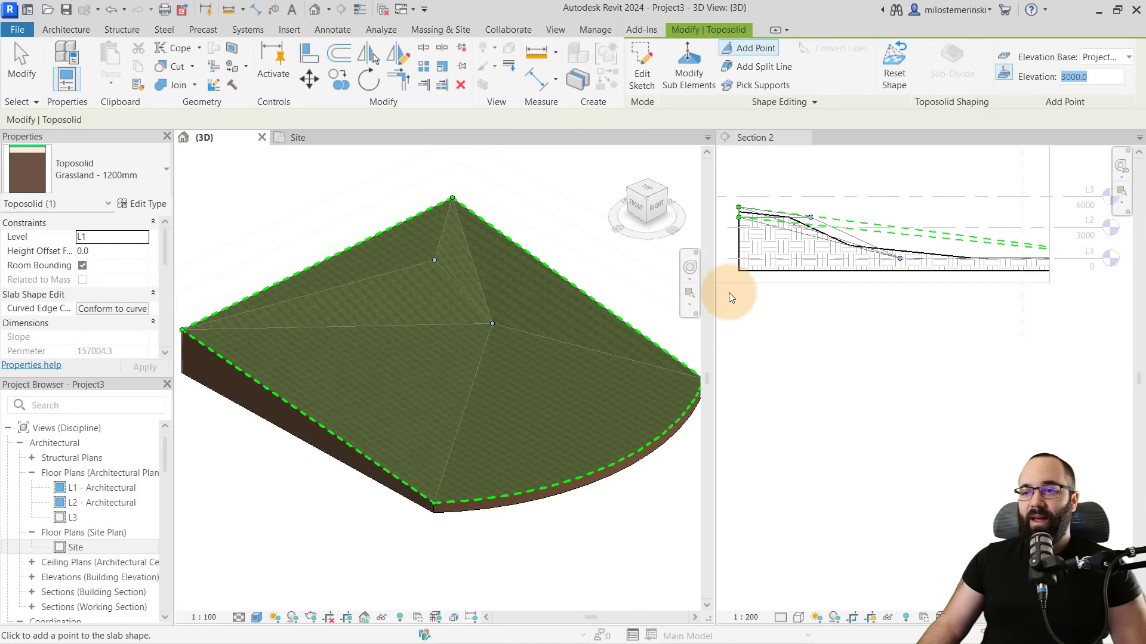
pyautogui.click(553, 355)
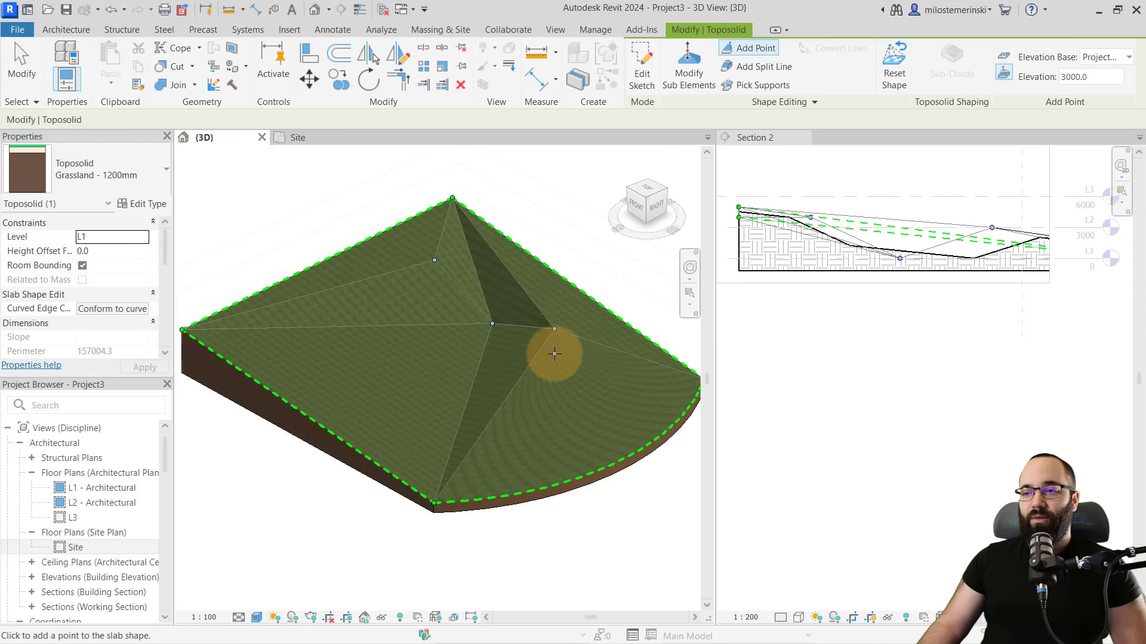
# Add a shape point near the back-left edge in Along Surface mode with an offset from surface of 3000
pyautogui.click(992, 227)
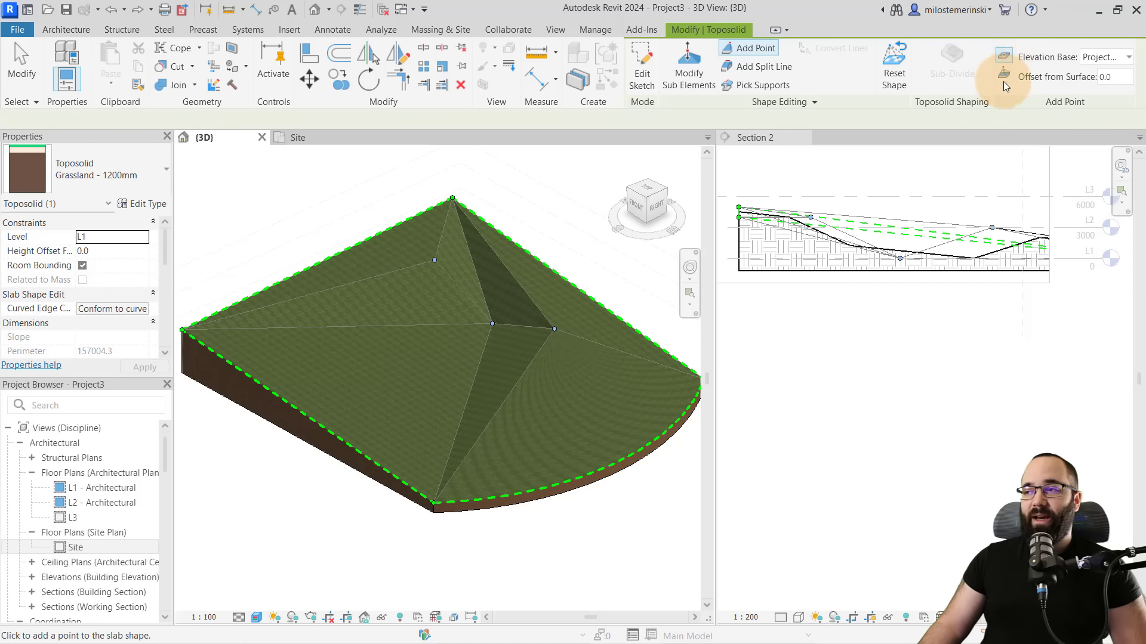
pyautogui.click(1004, 57)
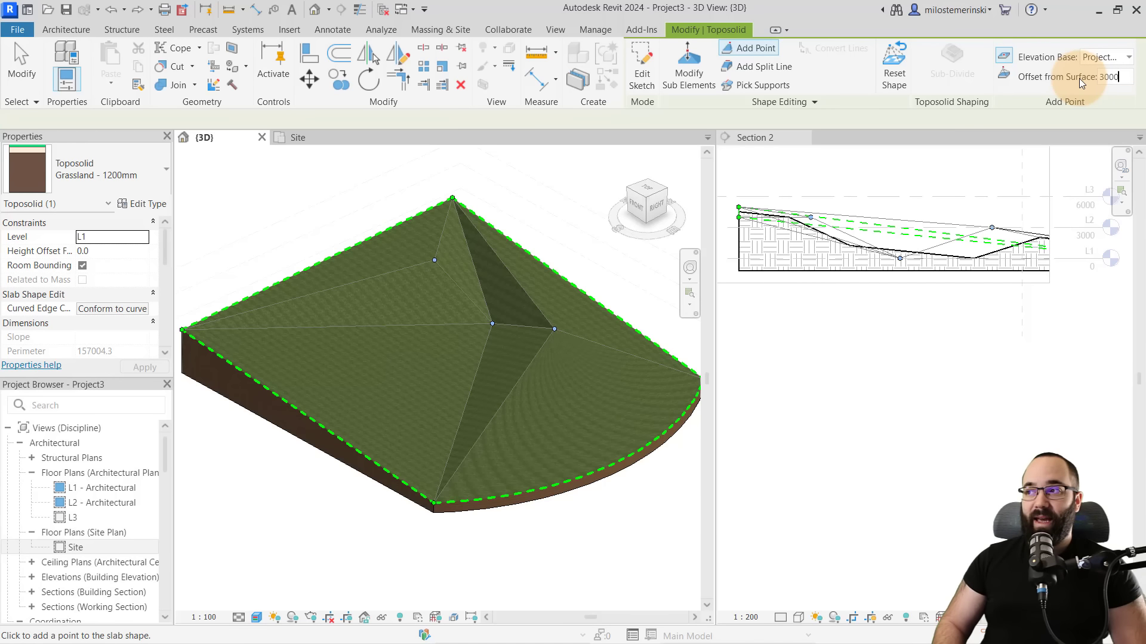
pyautogui.click(412, 242)
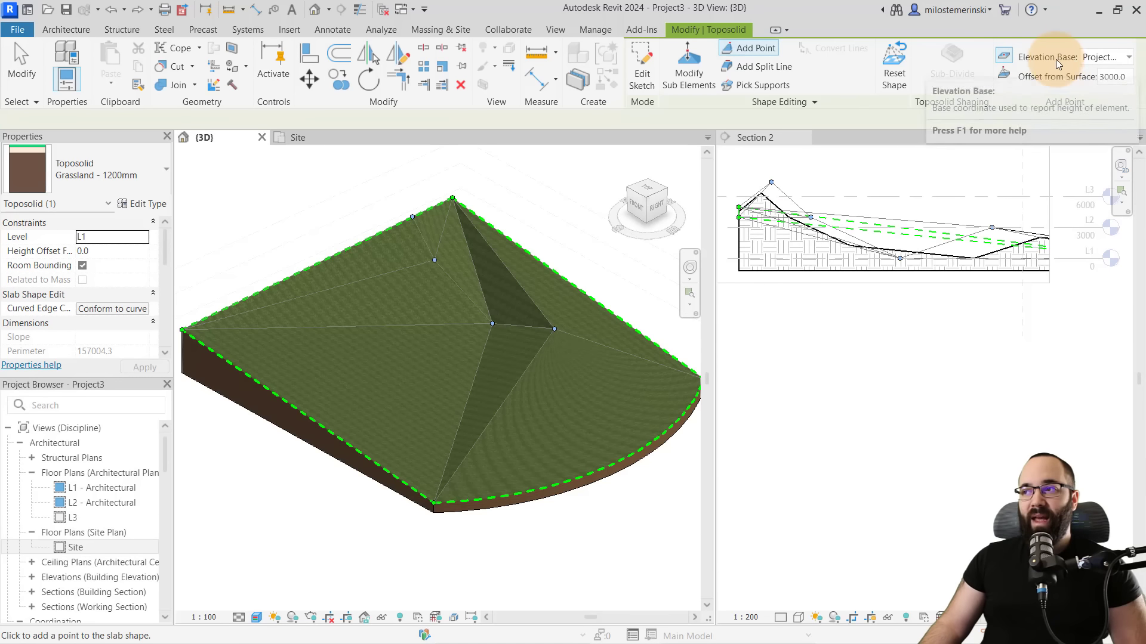
# Check the Elevation Base options and reset the toposolid's shape, discarding all its added points and elevation edits
pyautogui.click(1120, 59)
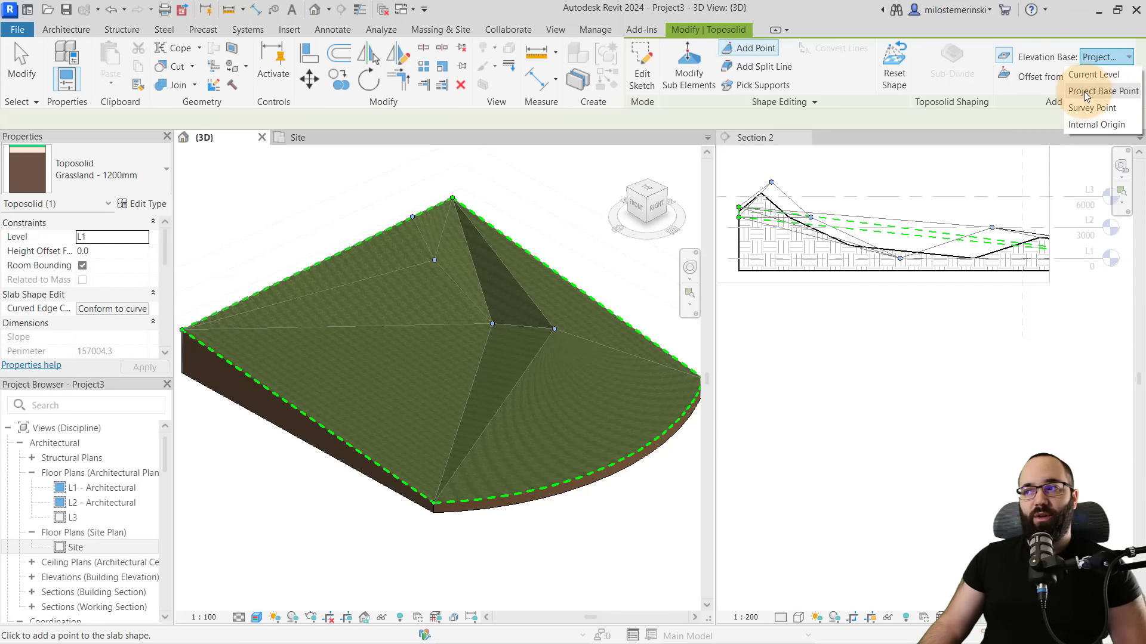
pyautogui.click(1128, 58)
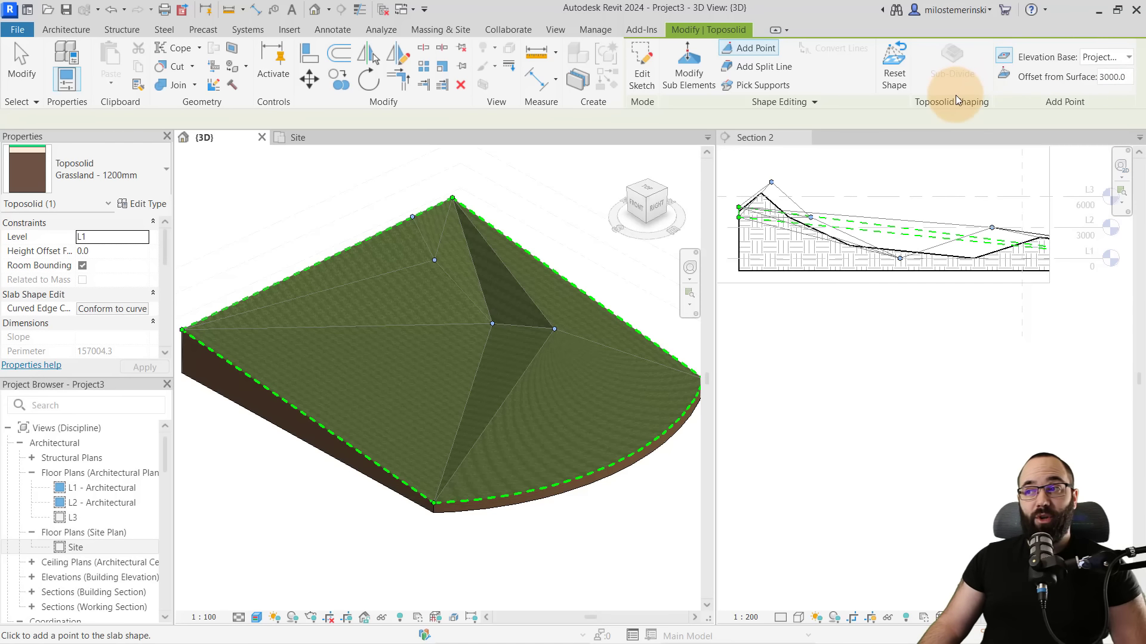
pyautogui.click(893, 80)
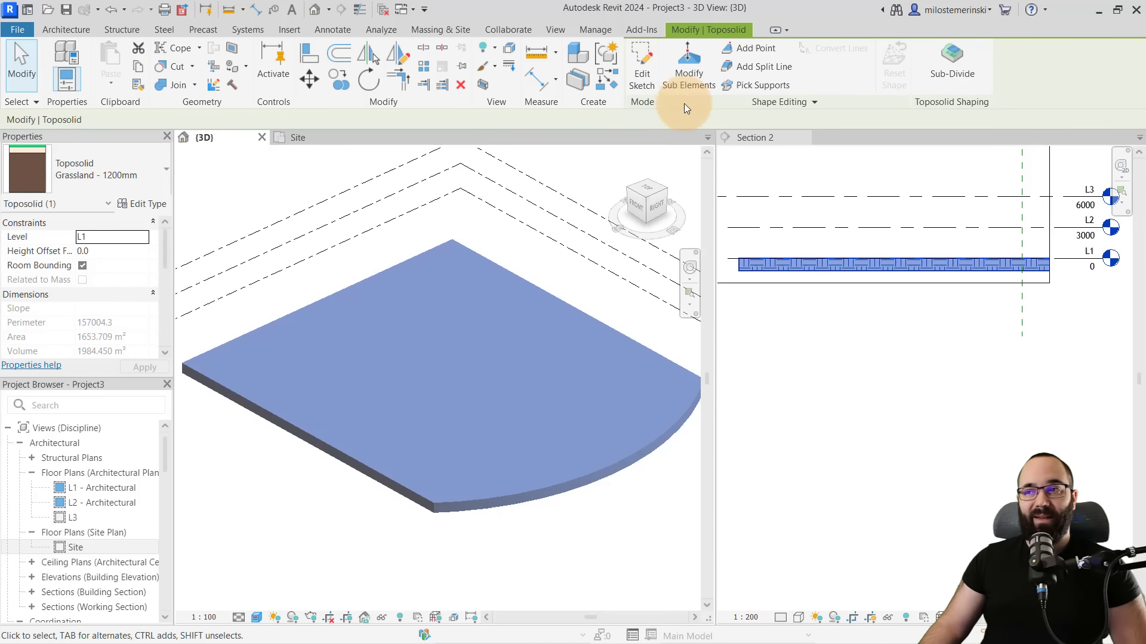
pyautogui.click(692, 84)
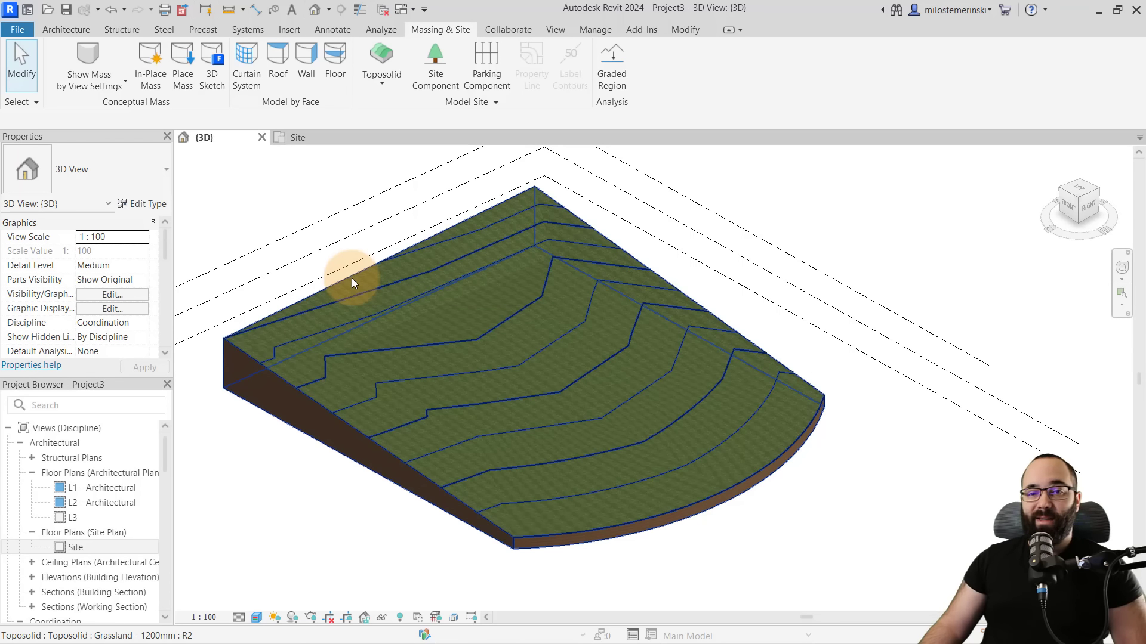
# Enable Preview Points in the shape editing options of the contoured toposolid
pyautogui.click(352, 278)
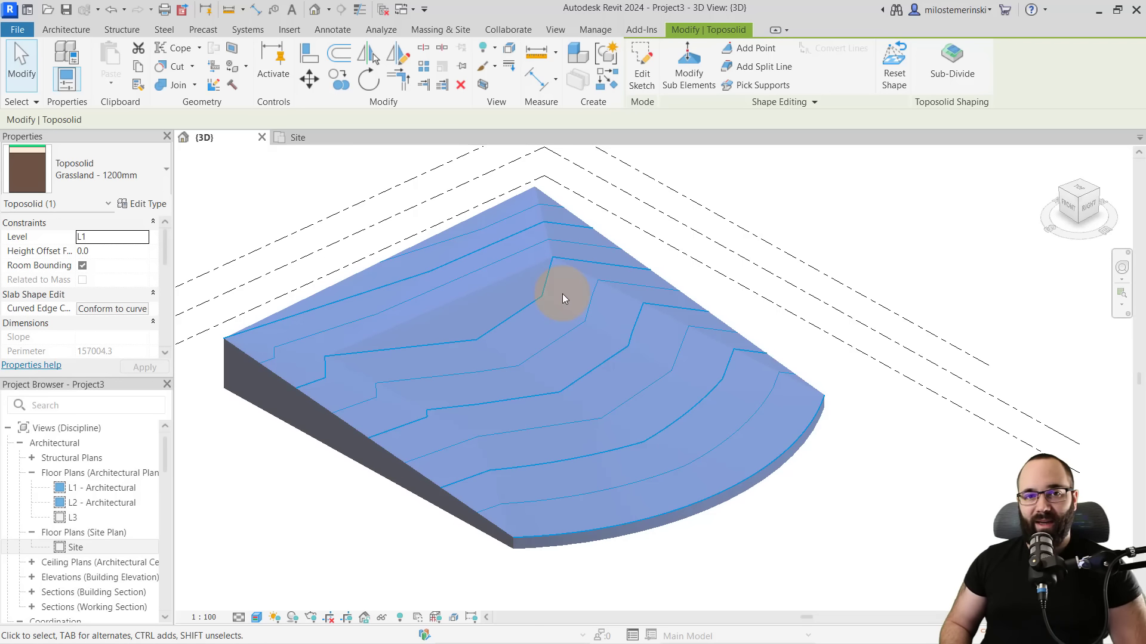
pyautogui.press('Escape')
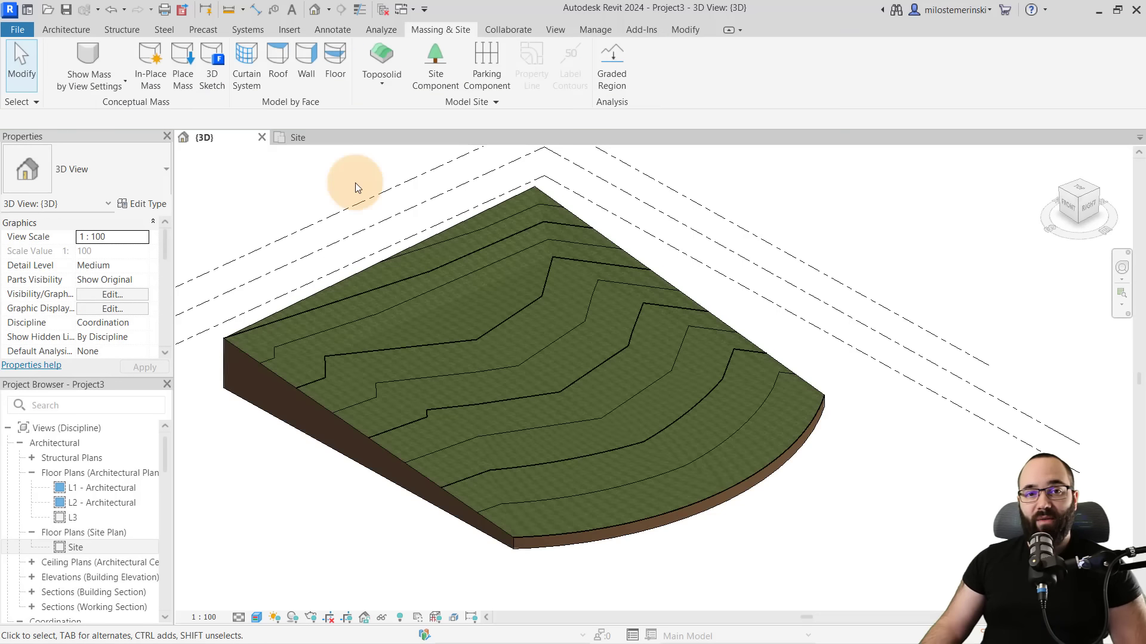
pyautogui.click(399, 260)
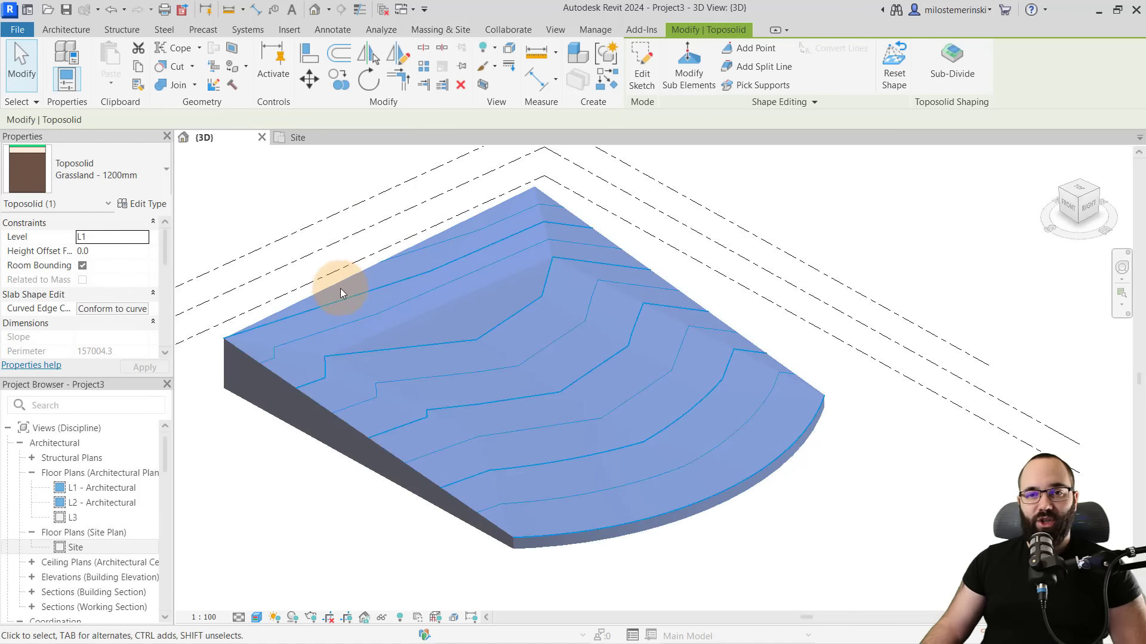
pyautogui.click(782, 103)
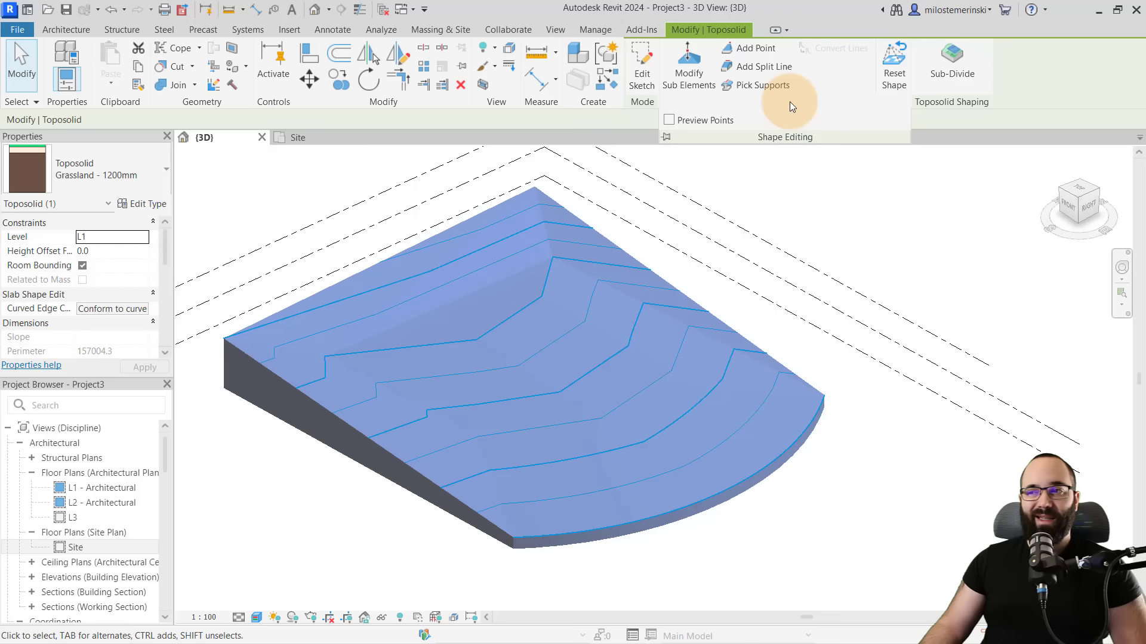
pyautogui.click(669, 120)
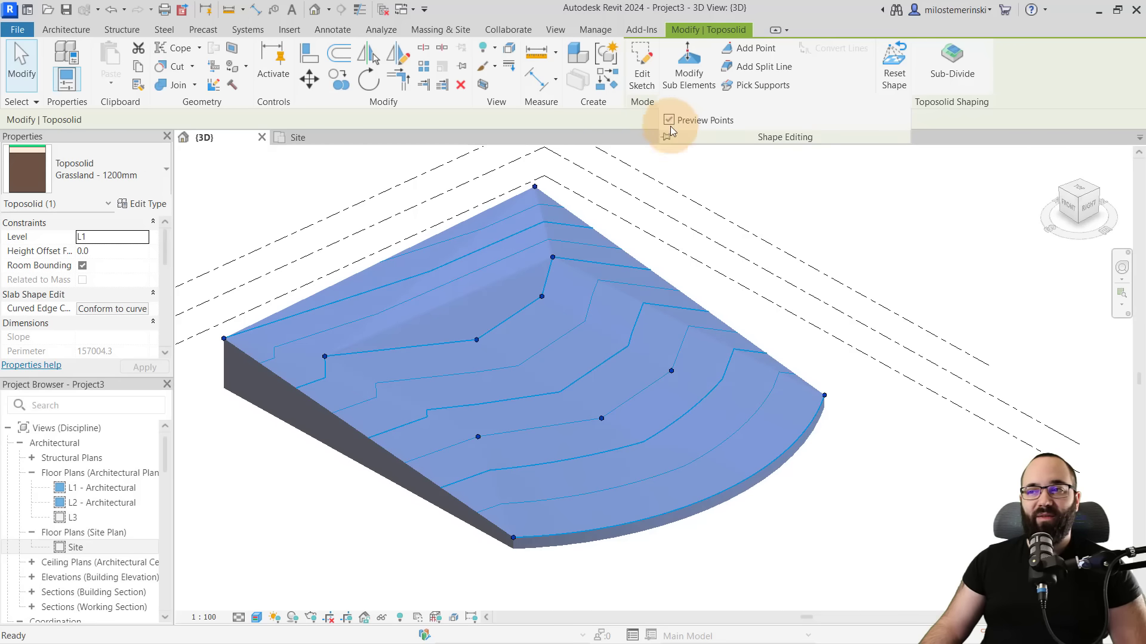
pyautogui.click(704, 186)
pyautogui.click(475, 222)
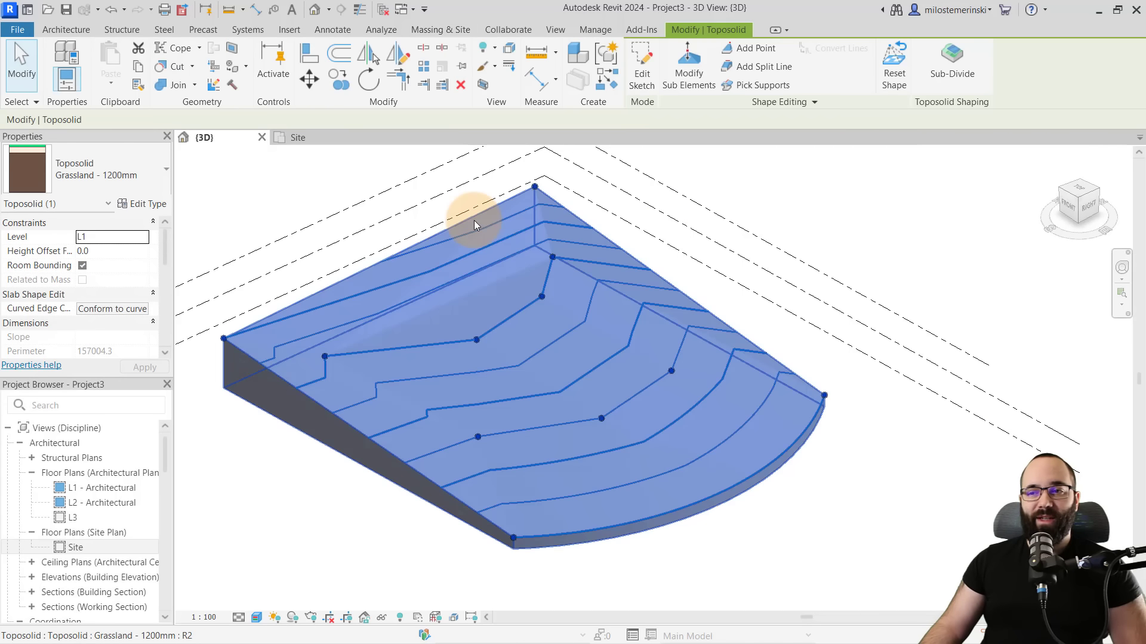
# Set the elevation of the second interior point from the back corner directly to 3500 without entering sub-element editing
pyautogui.click(541, 298)
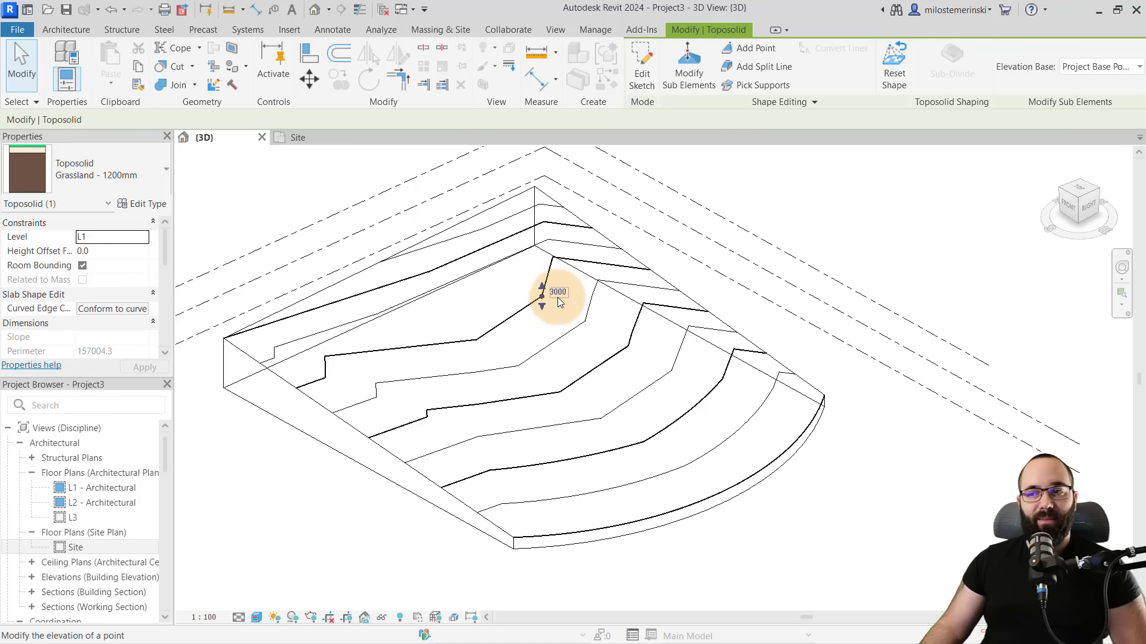
pyautogui.click(556, 292)
pyautogui.write('3500')
pyautogui.press('Return')
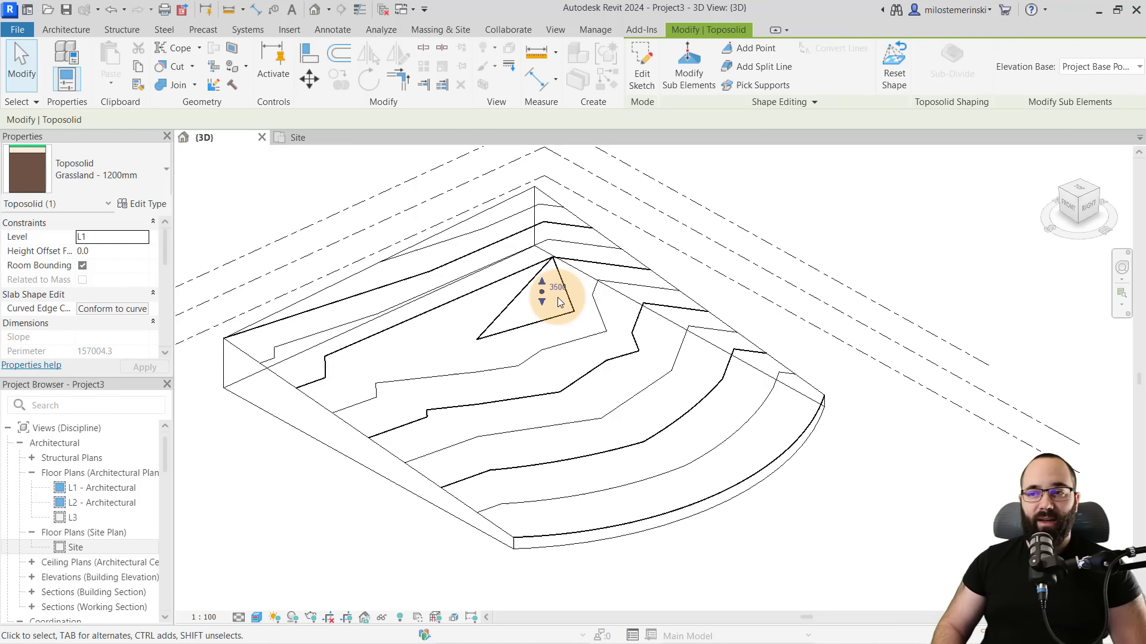
# Return that interior point's elevation to 3000 and finish editing it
pyautogui.click(565, 295)
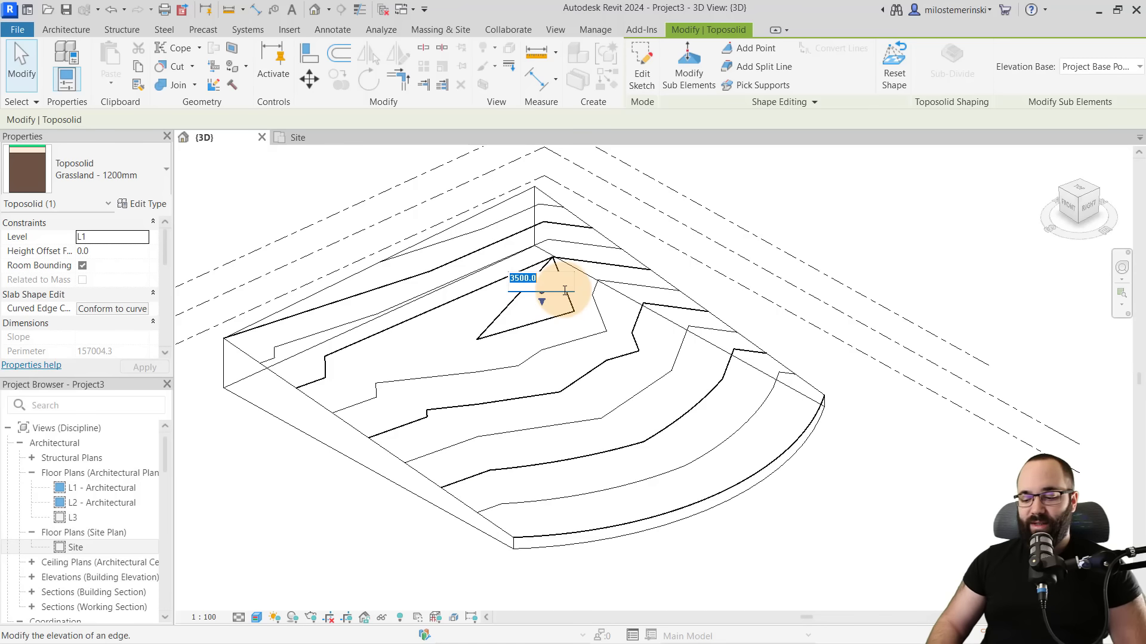
pyautogui.press('Return')
pyautogui.press('Escape')
pyautogui.press('Escape')
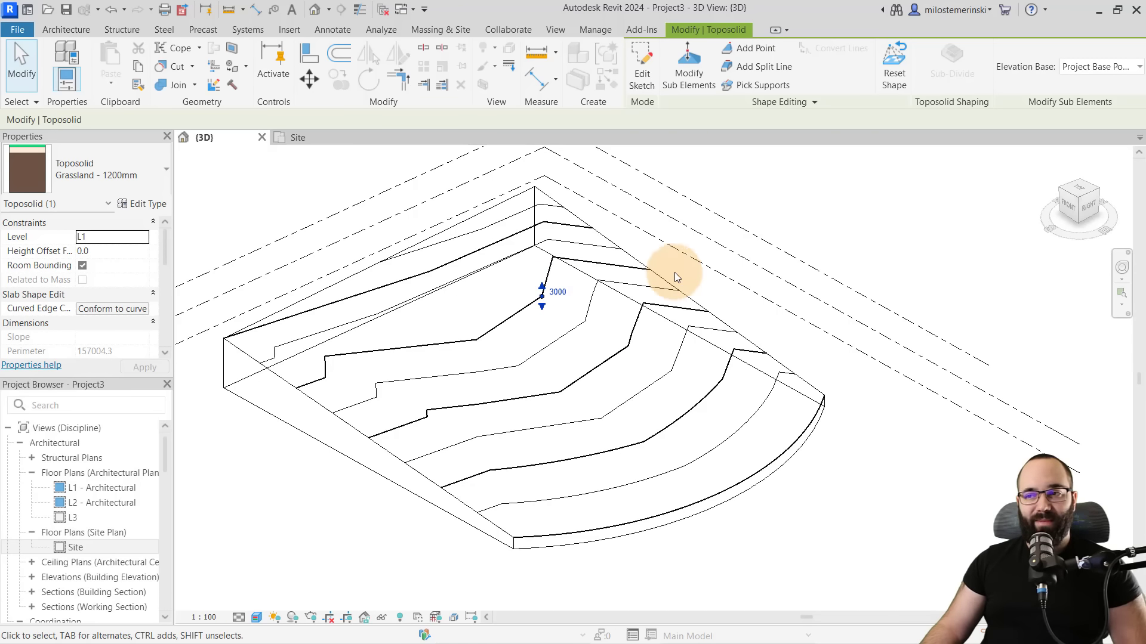
pyautogui.click(658, 274)
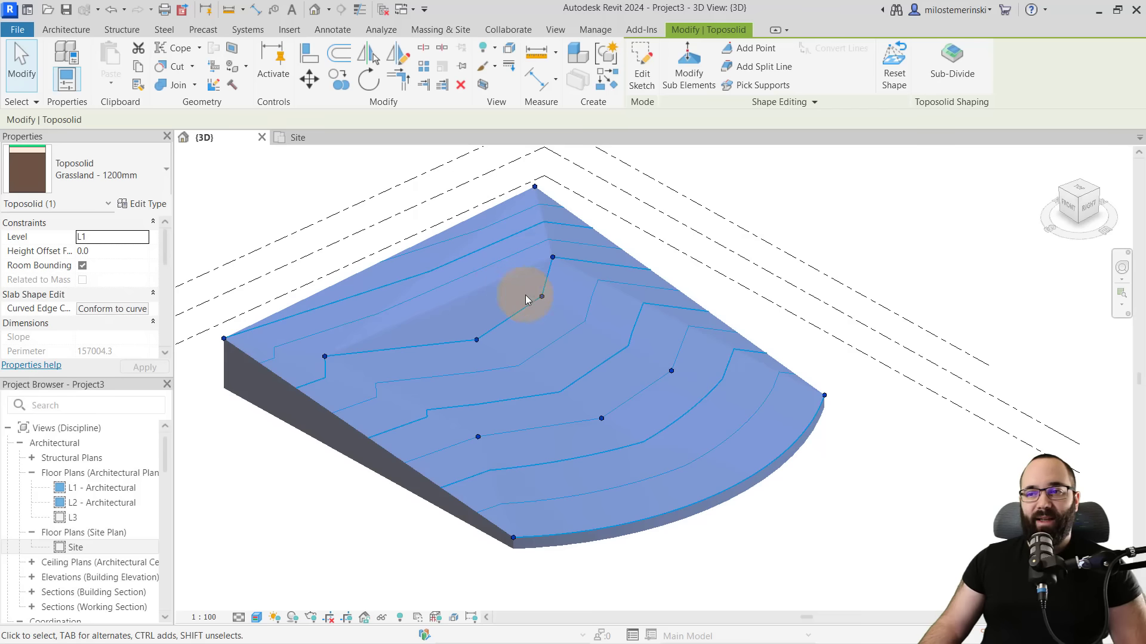
# In Modify Sub Elements, pull the interior point nearest the back corner upward and set its elevation to exactly 3500
pyautogui.click(683, 88)
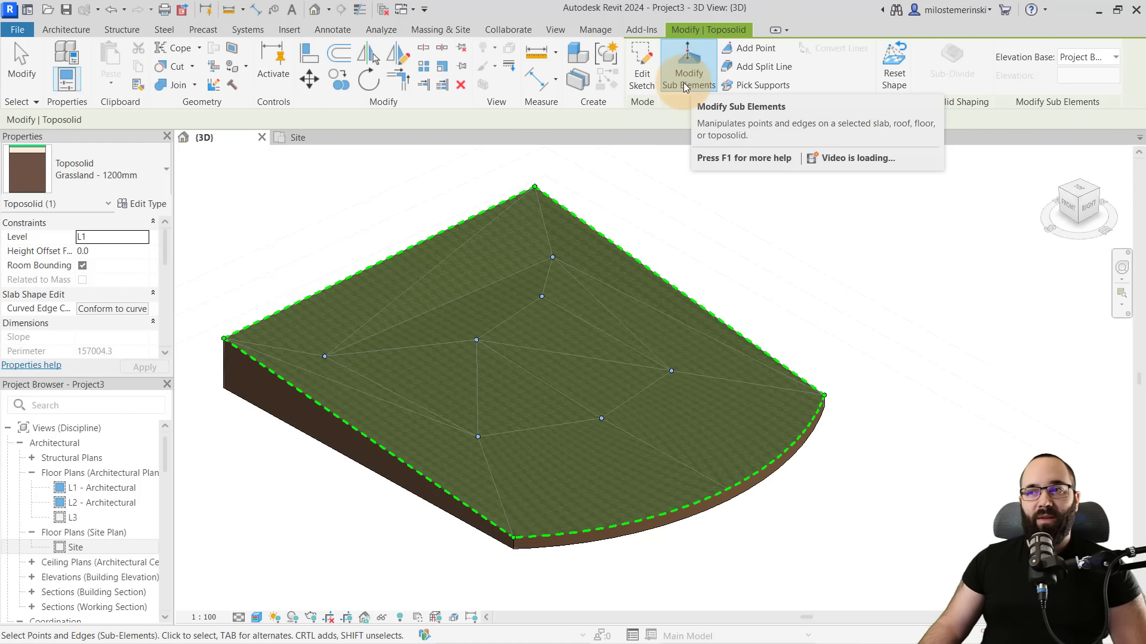
pyautogui.click(553, 257)
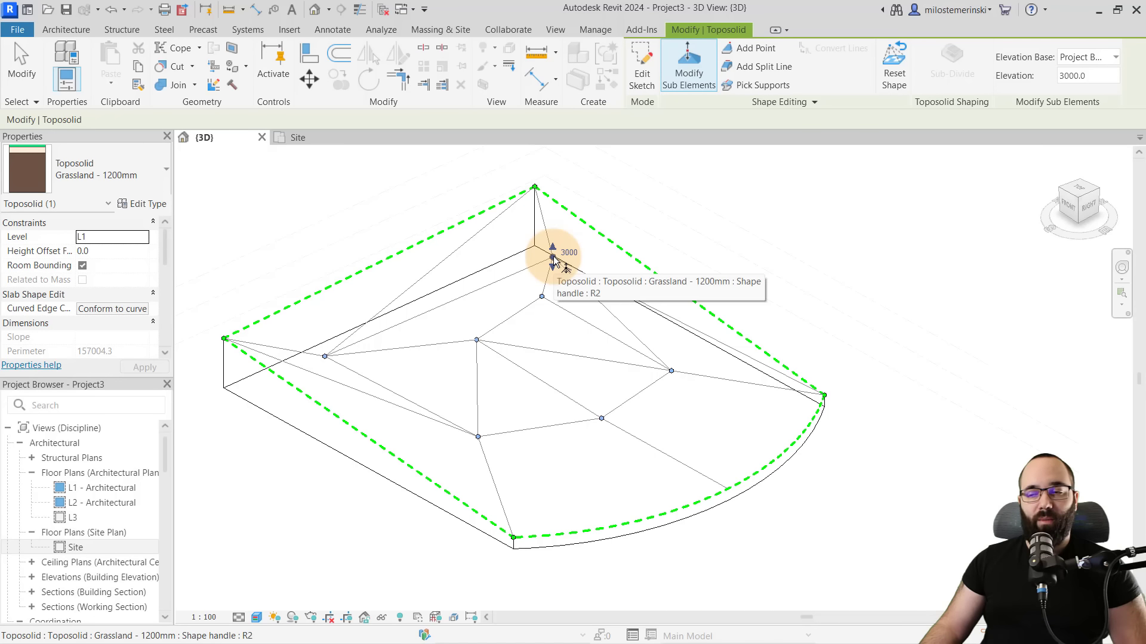
pyautogui.moveTo(552, 253)
pyautogui.mouseDown()
pyautogui.moveTo(556, 272)
pyautogui.moveTo(558, 243)
pyautogui.mouseUp()
pyautogui.click(566, 235)
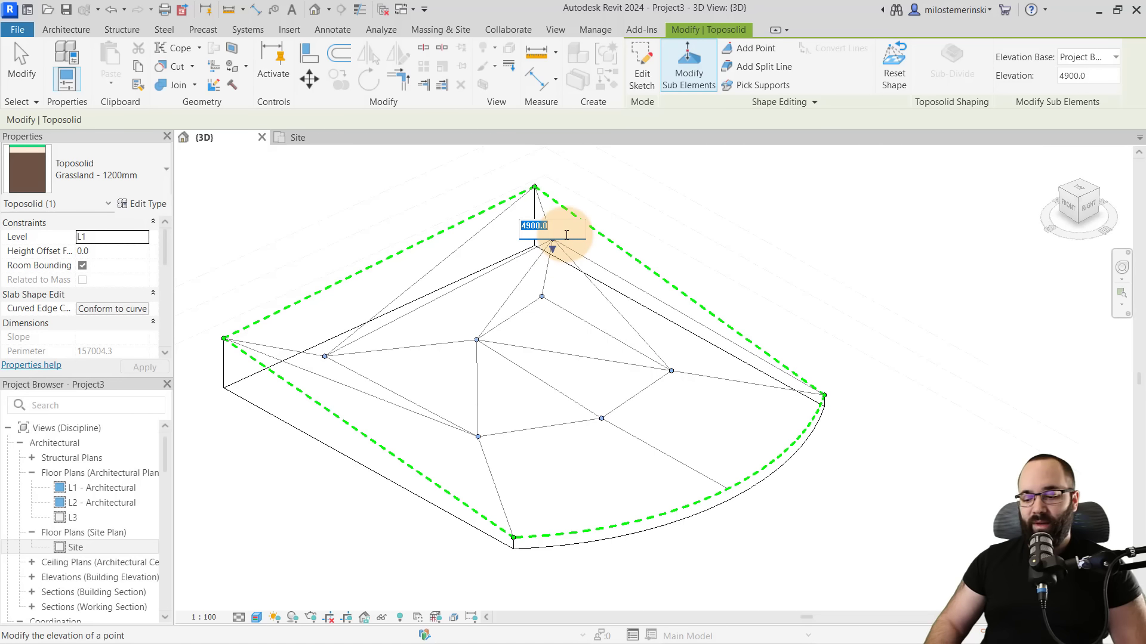
pyautogui.write('350')
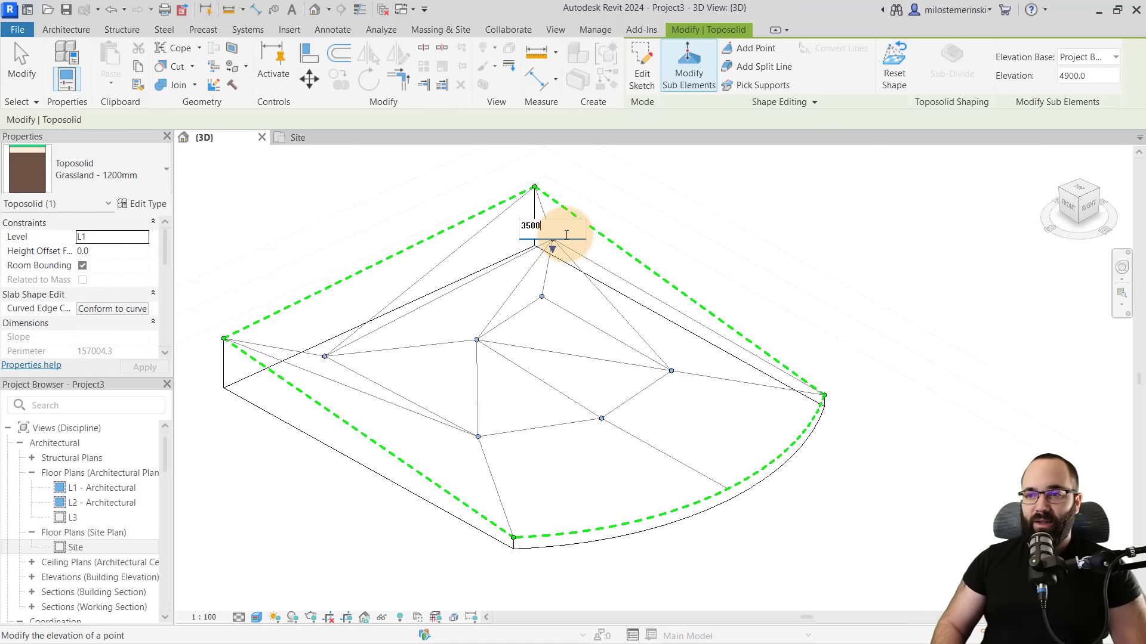
pyautogui.write('0.0')
pyautogui.press('Return')
# Shift the interior point nearest the back corner freely to a new location and set its elevation to 3500 again
pyautogui.keyDown('shift'); pyautogui.moveTo(604, 296); pyautogui.dragTo(487, 325, button='middle'); pyautogui.keyUp('shift')
pyautogui.scroll(4, 780, 328)
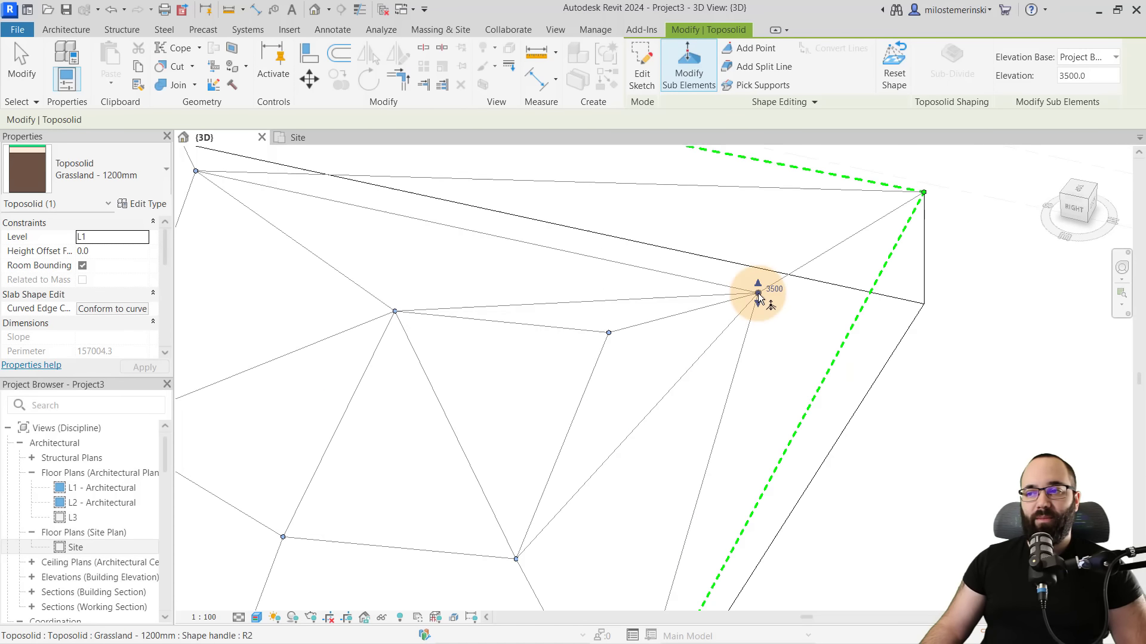
pyautogui.moveTo(758, 295); pyautogui.dragTo(669, 257)
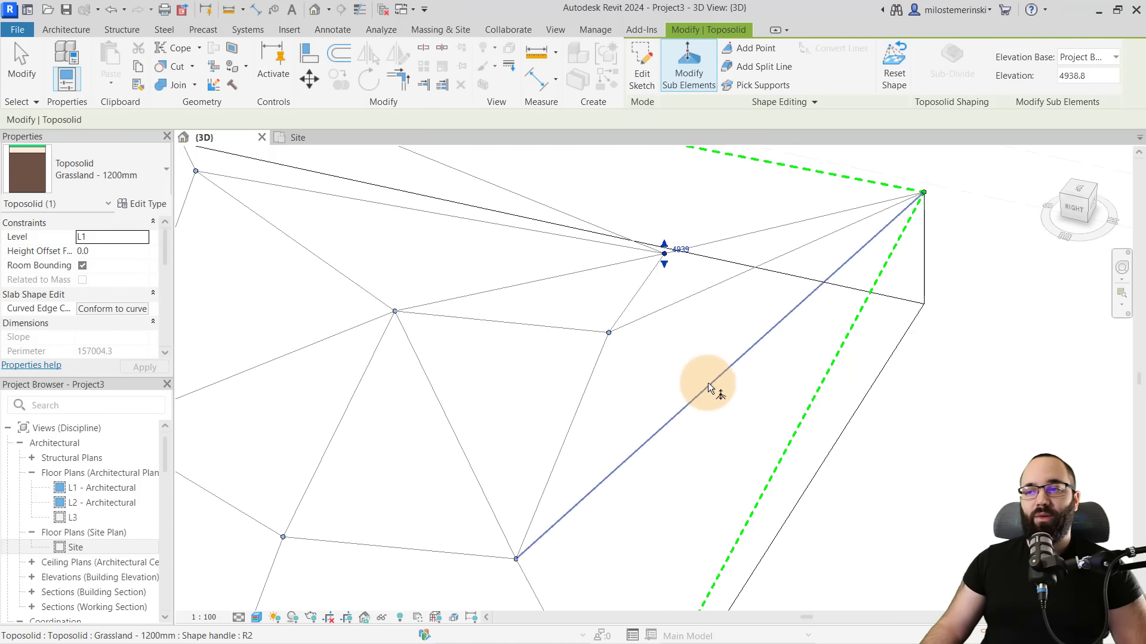
pyautogui.keyDown('shift'); pyautogui.moveTo(708, 386); pyautogui.dragTo(716, 334, button='middle'); pyautogui.keyUp('shift')
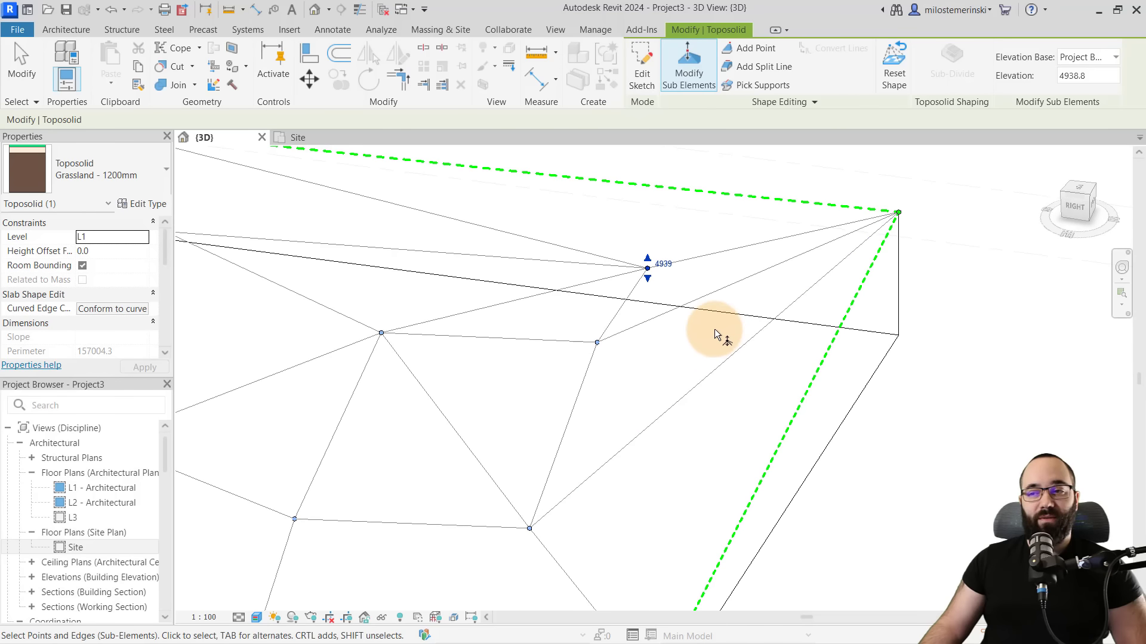
pyautogui.click(661, 266)
pyautogui.write('350')
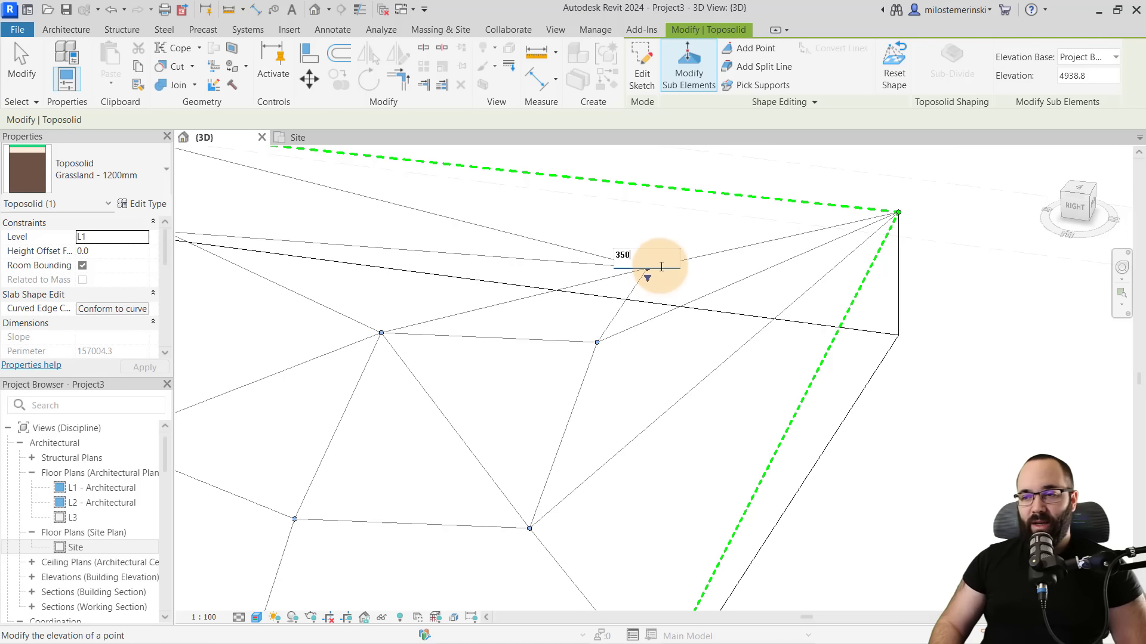
pyautogui.write('0')
pyautogui.press('Return')
# Use the Move tool to shift that same point toward the back corner, at an elevation of about 2518
pyautogui.keyDown('shift'); pyautogui.moveTo(660, 263); pyautogui.dragTo(626, 312, button='middle'); pyautogui.keyUp('shift')
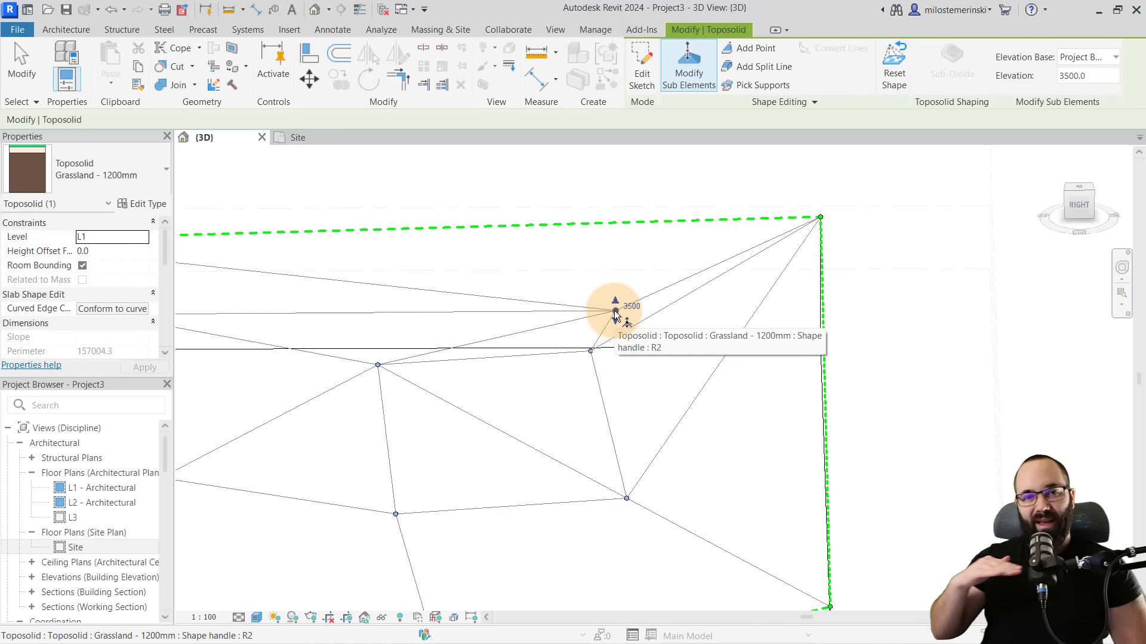
pyautogui.click(308, 78)
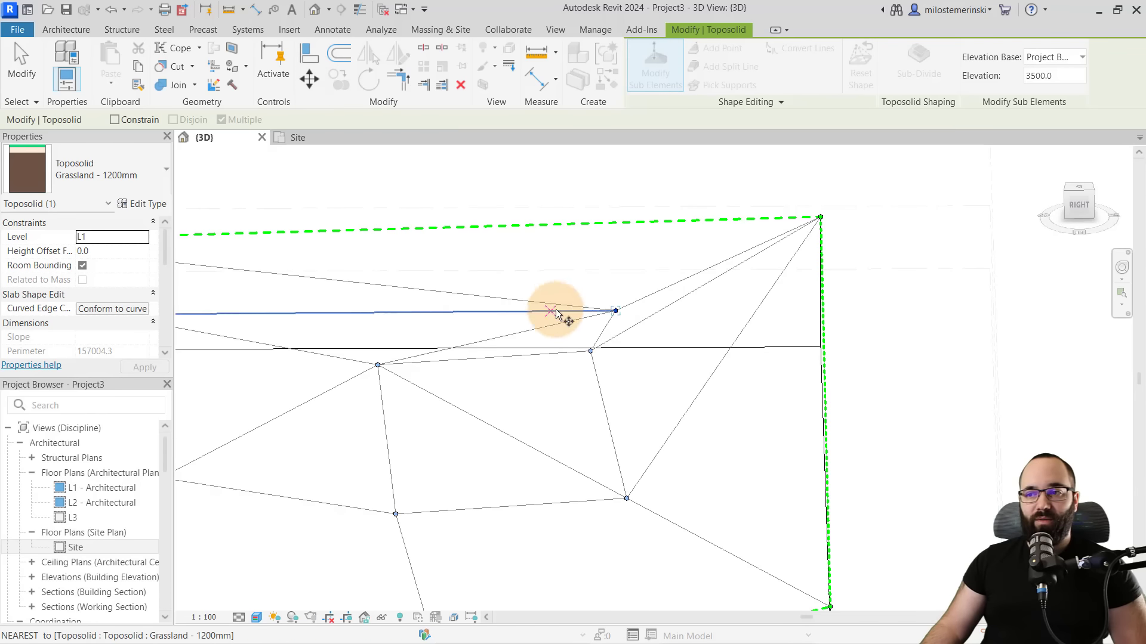
pyautogui.click(615, 311)
pyautogui.click(701, 335)
pyautogui.keyDown('shift'); pyautogui.moveTo(702, 342); pyautogui.dragTo(684, 457, button='middle'); pyautogui.keyUp('shift')
pyautogui.moveTo(548, 434); pyautogui.dragTo(629, 461, button='middle')
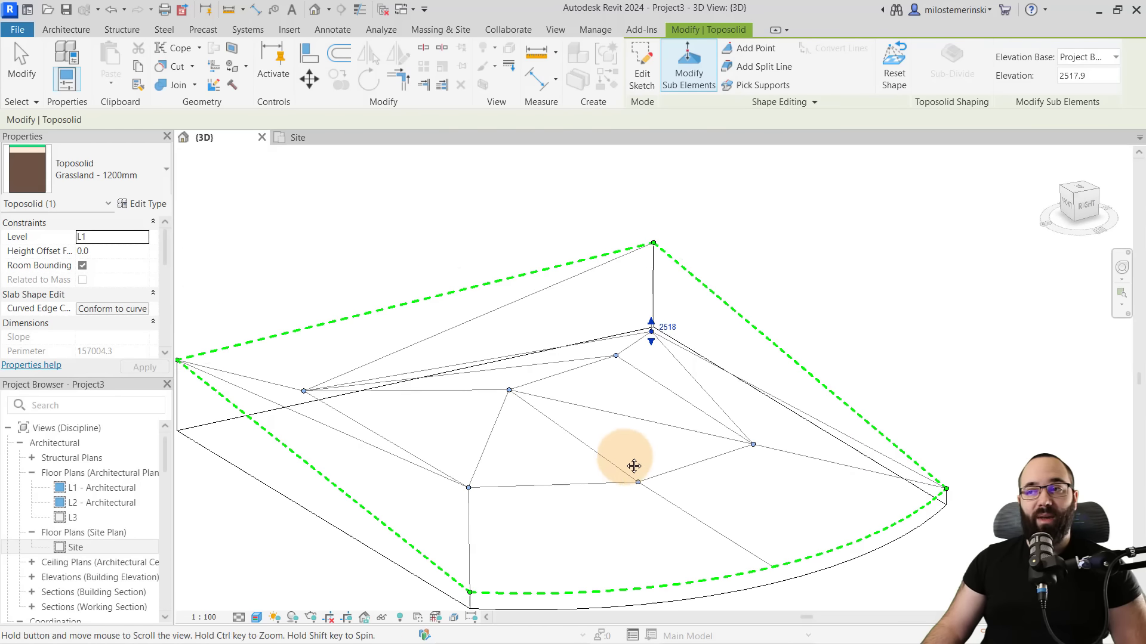
# Raise the fold line between the middle point and the point near the right edge to 3050 and convert it to a split line
pyautogui.click(609, 414)
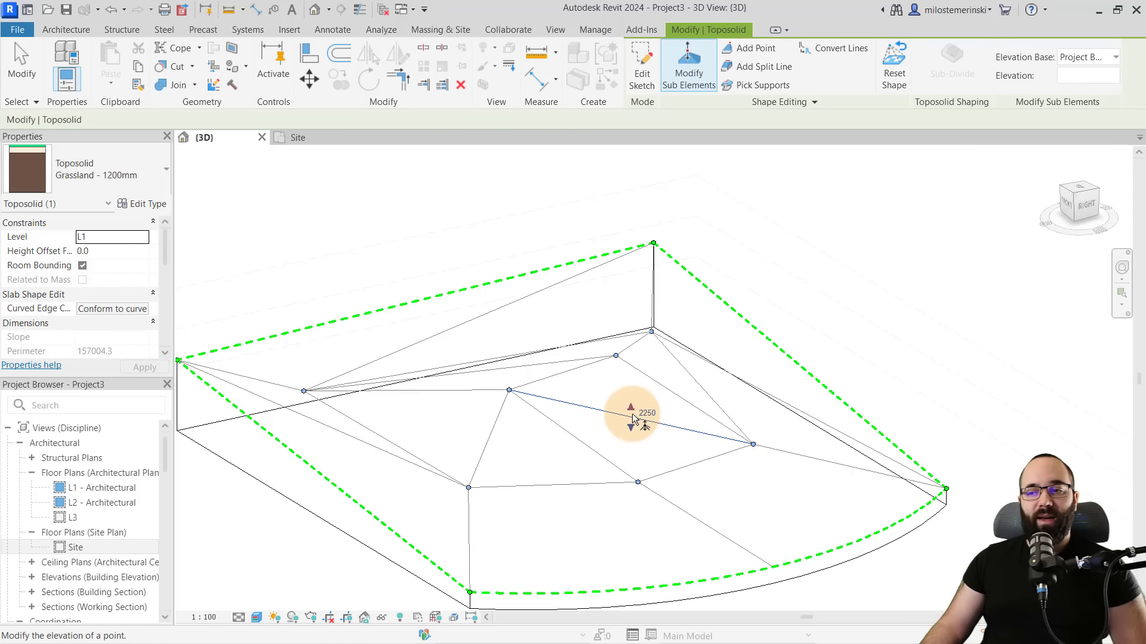
pyautogui.moveTo(631, 407)
pyautogui.mouseDown()
pyautogui.moveTo(633, 389)
pyautogui.moveTo(630, 428)
pyautogui.moveTo(631, 400)
pyautogui.mouseUp()
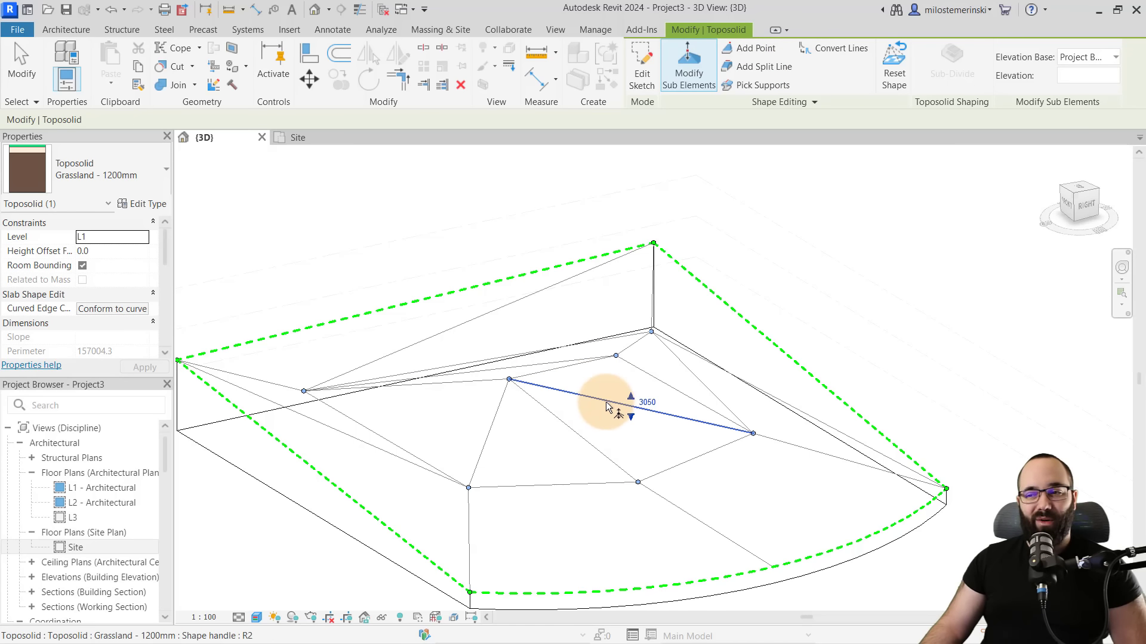
pyautogui.click(836, 48)
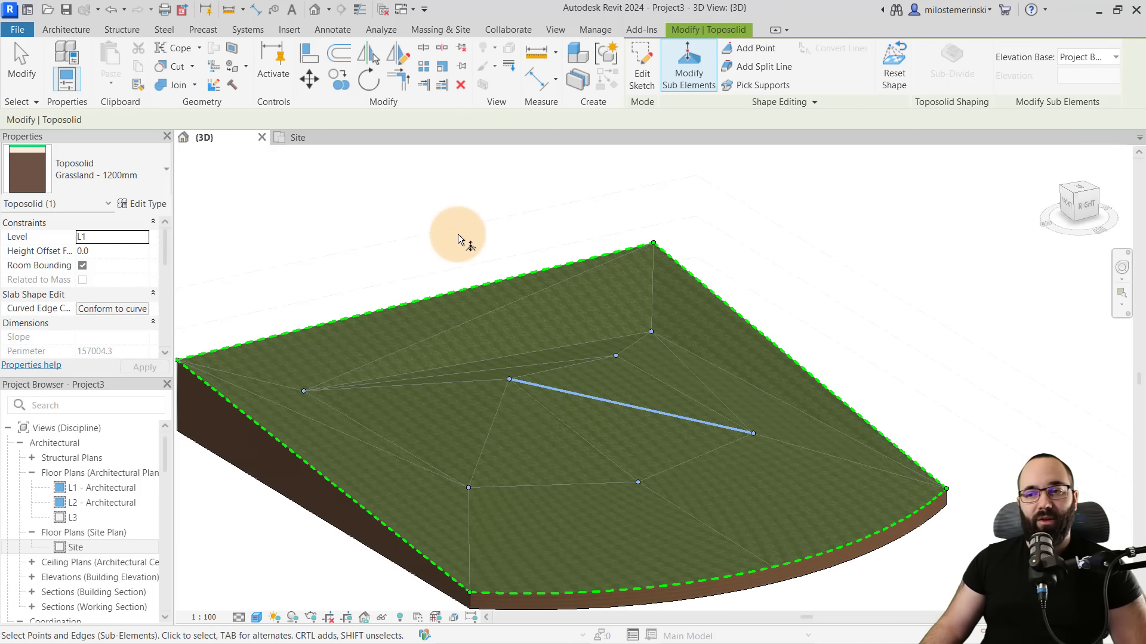
pyautogui.click(17, 65)
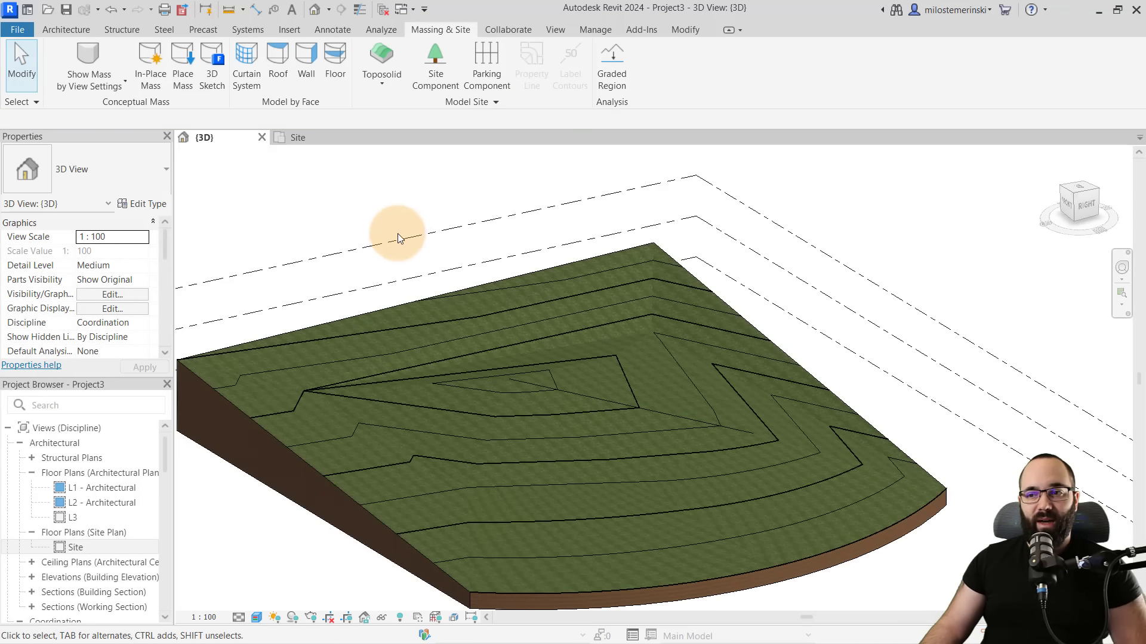
# Delete the converted split line between the two interior points and finish sub-element editing
pyautogui.keyDown('shift'); pyautogui.moveTo(562, 287); pyautogui.dragTo(553, 342, button='middle'); pyautogui.keyUp('shift')
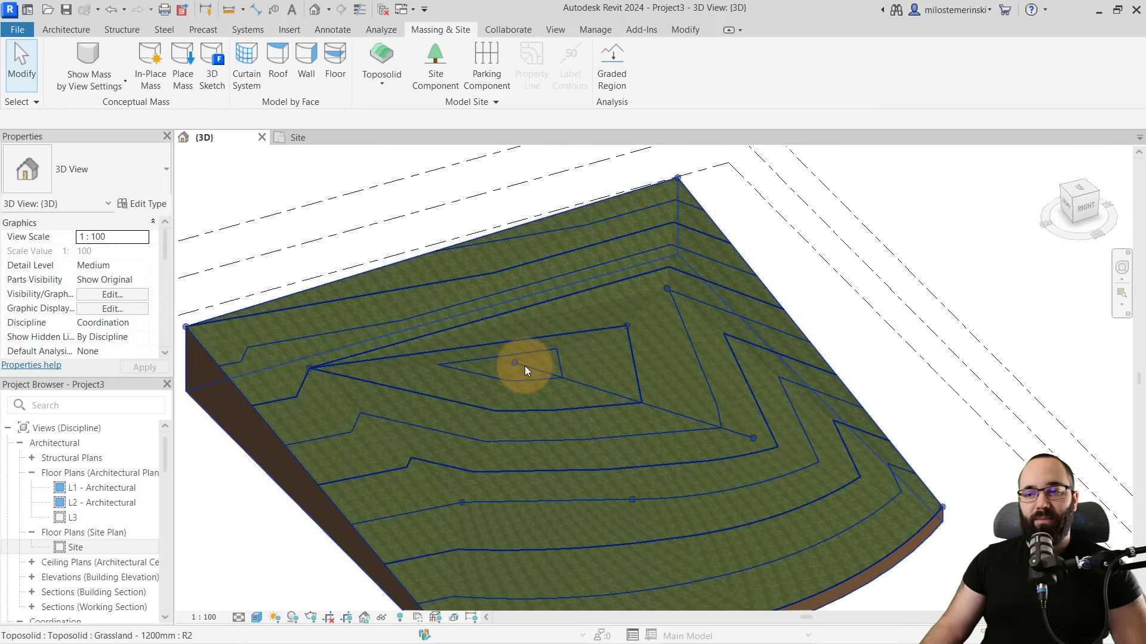
pyautogui.click(753, 438)
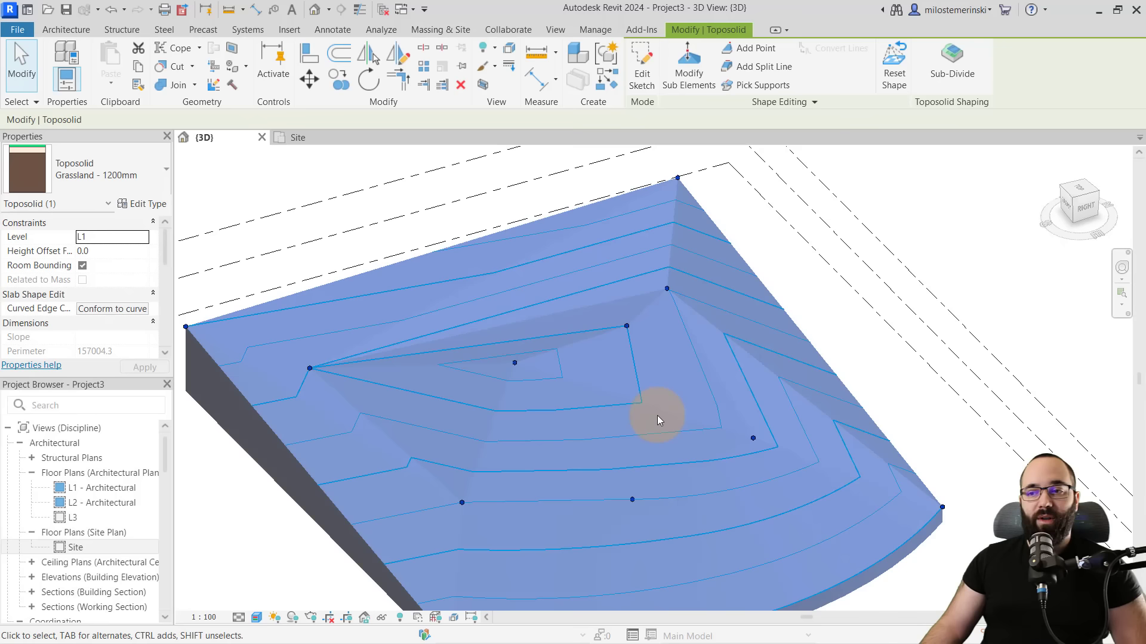
pyautogui.click(689, 77)
pyautogui.click(624, 363)
pyautogui.click(621, 362)
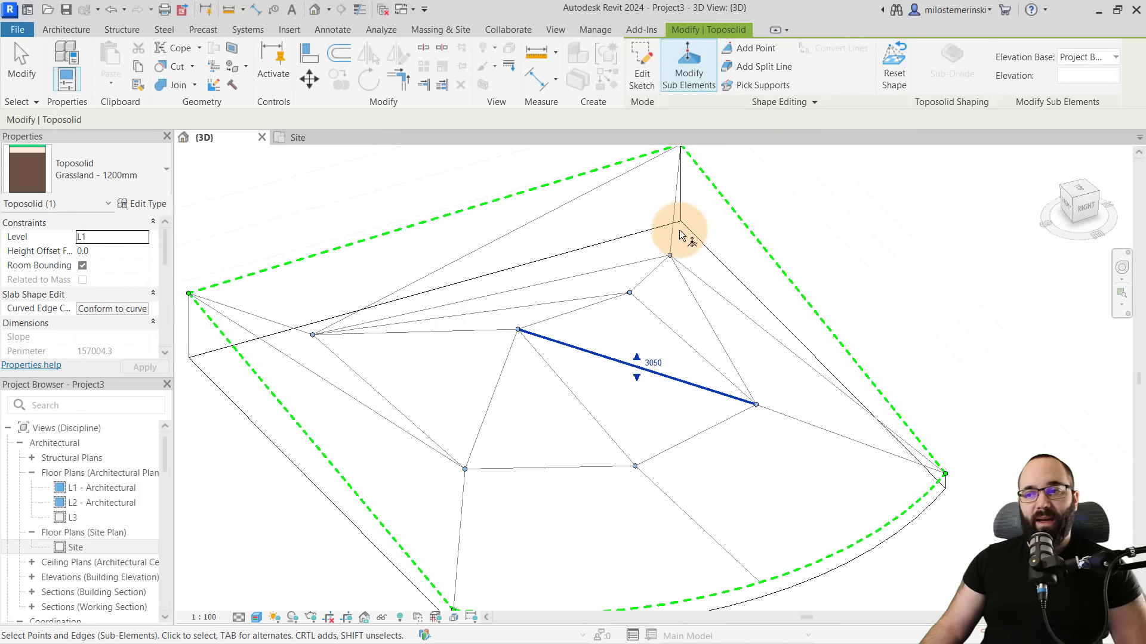
pyautogui.press('Escape')
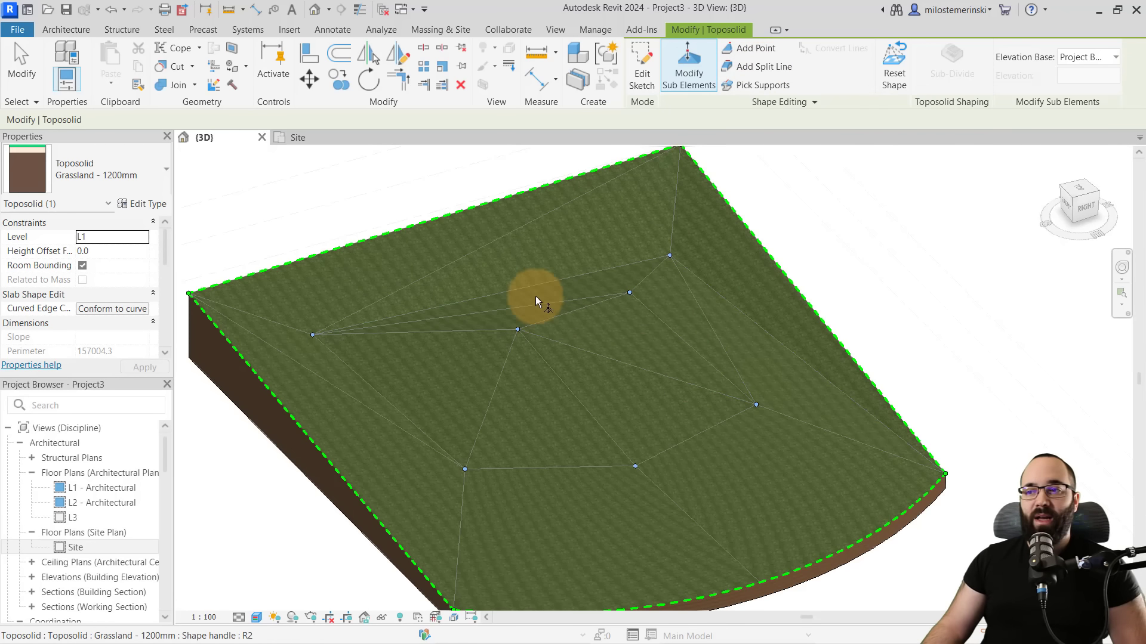
pyautogui.press('Escape')
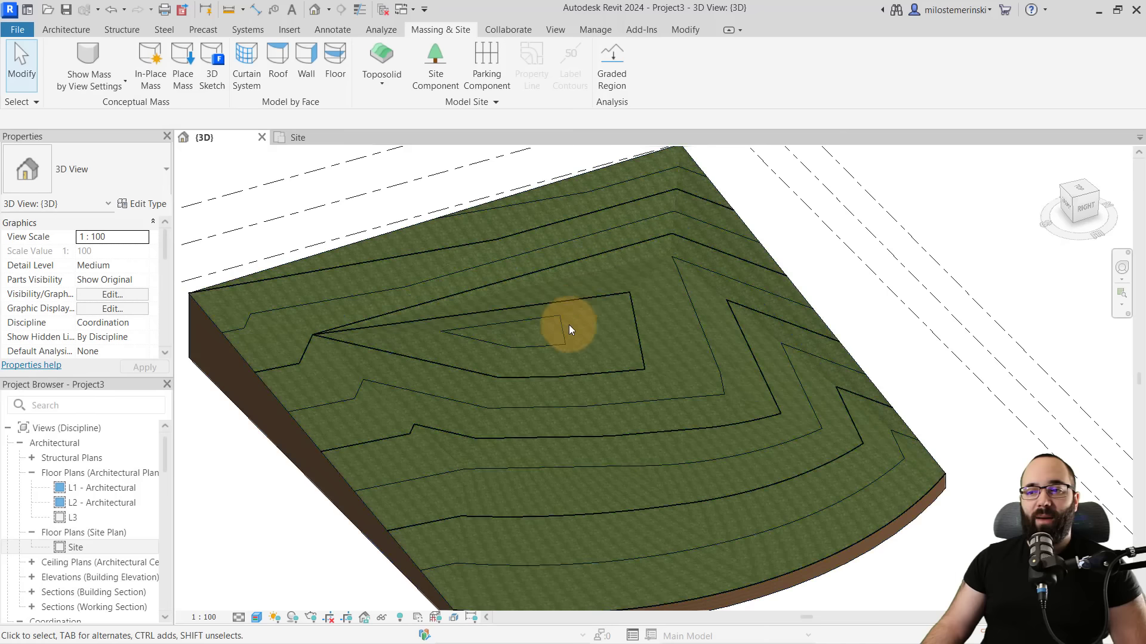
pyautogui.moveTo(568, 324)
pyautogui.keyDown('shift'); pyautogui.mouseDown(button='middle')
pyautogui.moveTo(593, 299)
pyautogui.moveTo(562, 299)
pyautogui.moveTo(581, 310)
pyautogui.mouseUp(button='middle'); pyautogui.keyUp('shift')
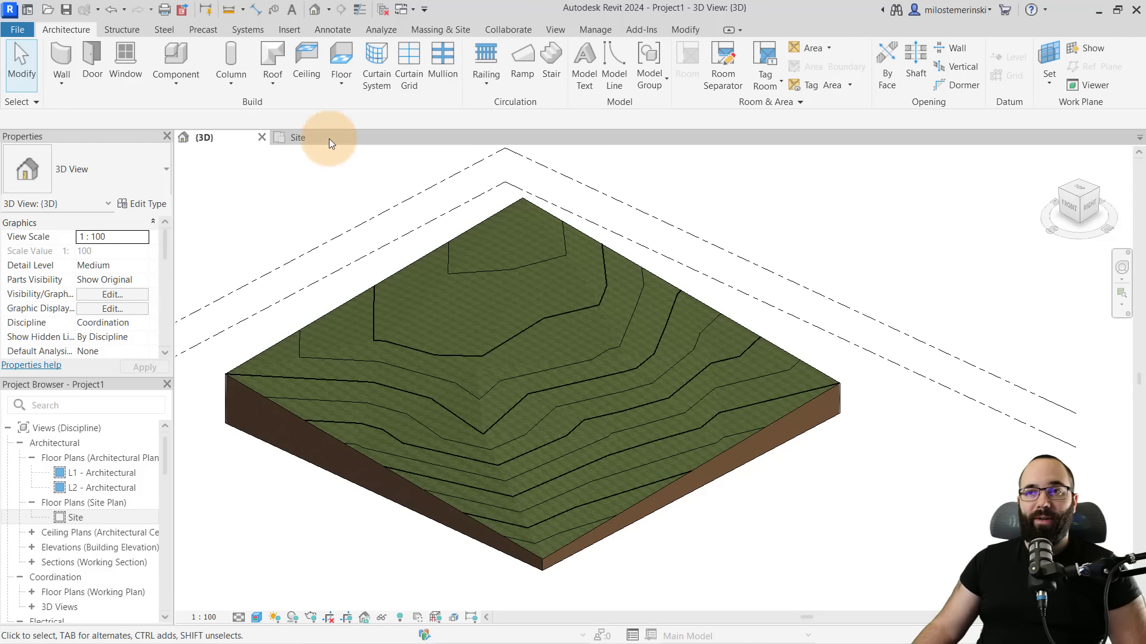
pyautogui.click(428, 31)
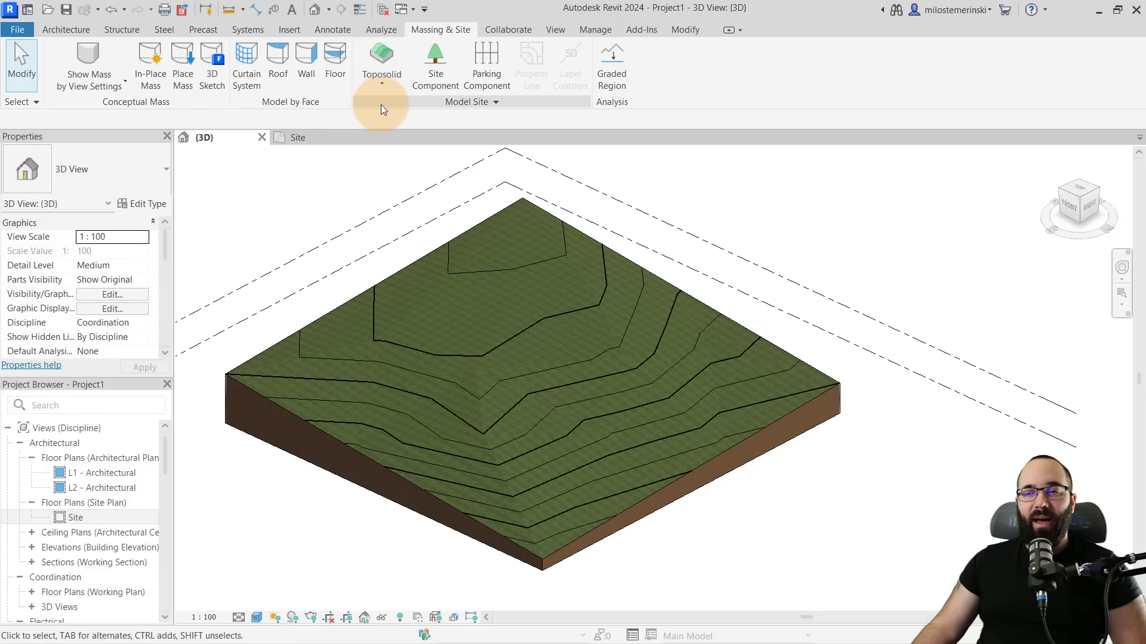
pyautogui.click(490, 103)
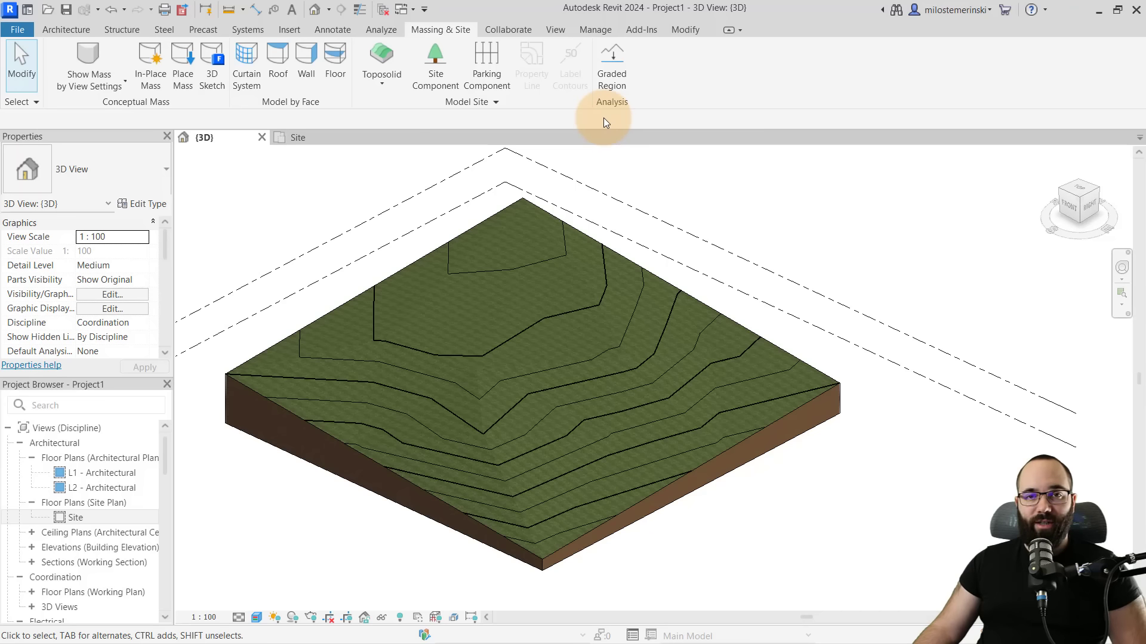
# Select the toposolid and open the Contour Display settings of its Grassland - 1200mm type
pyautogui.click(508, 207)
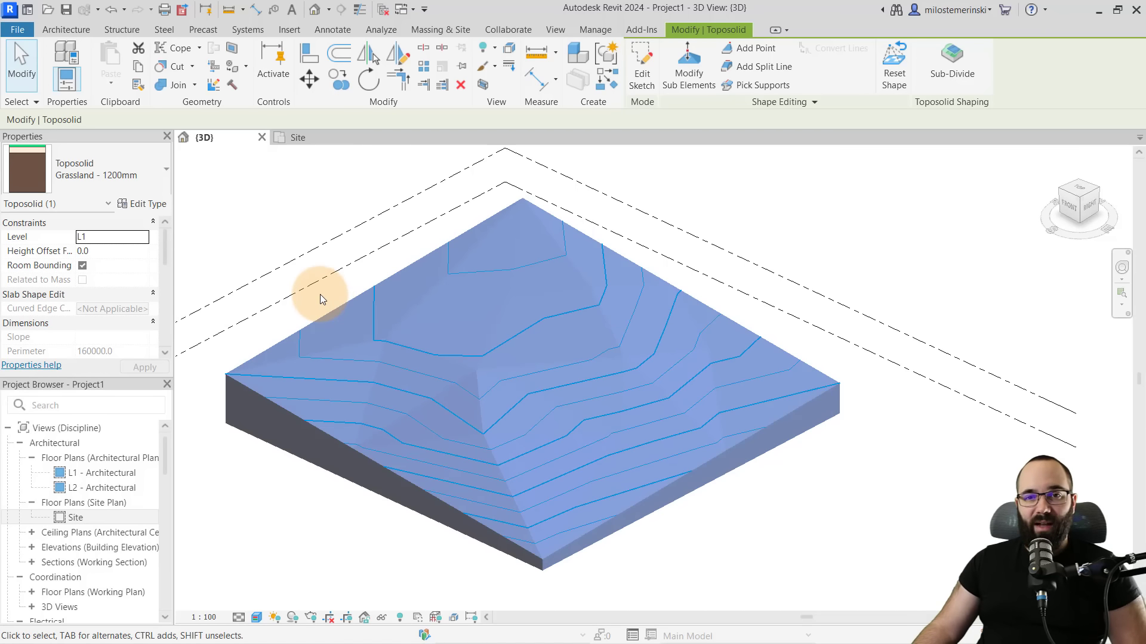
pyautogui.click(142, 204)
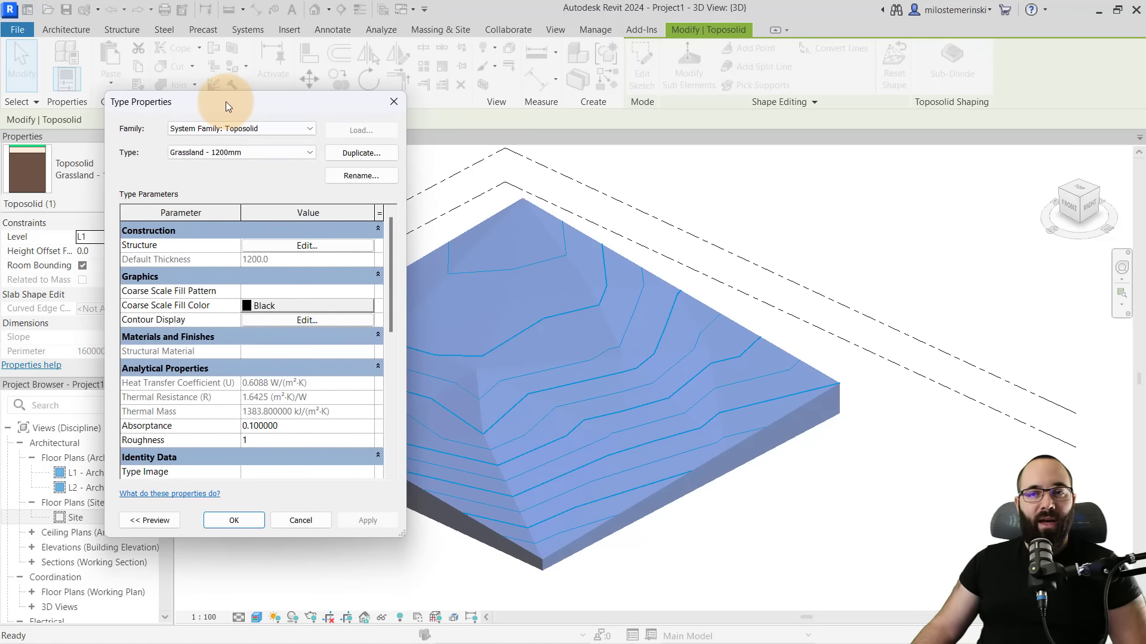
pyautogui.moveTo(225, 101); pyautogui.dragTo(242, 99)
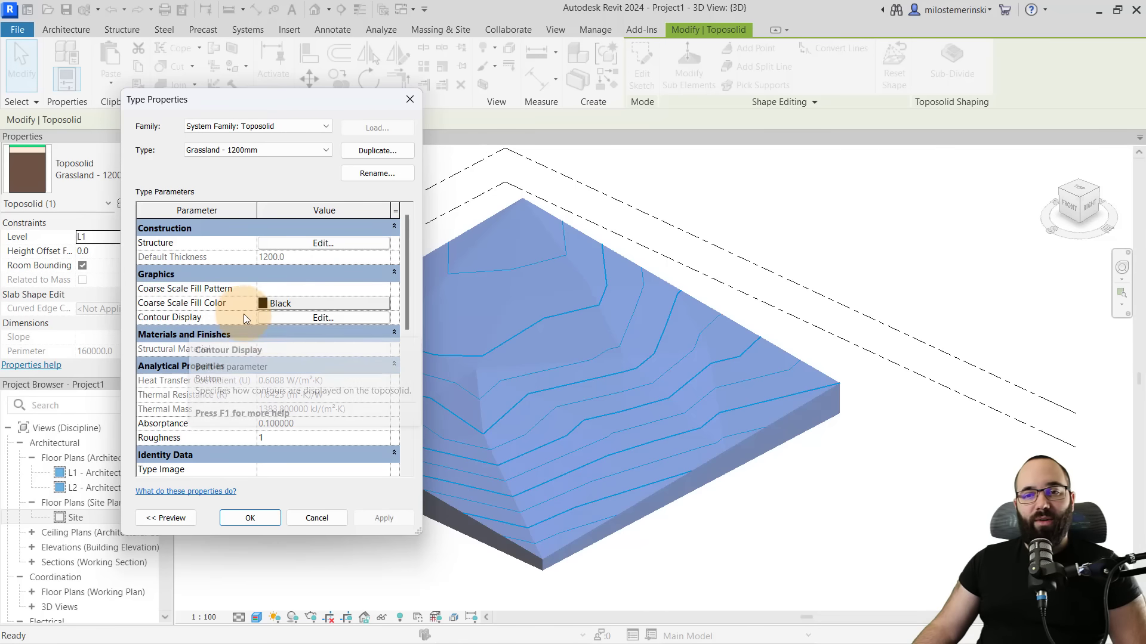
pyautogui.click(301, 323)
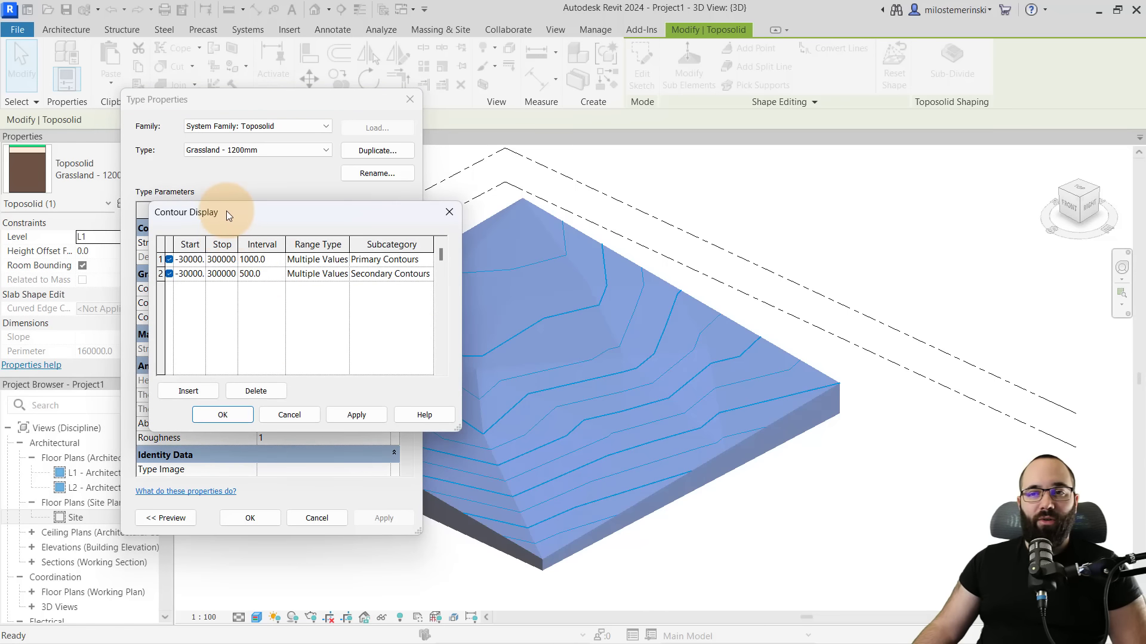
pyautogui.moveTo(227, 210); pyautogui.dragTo(261, 208)
pyautogui.click(228, 278)
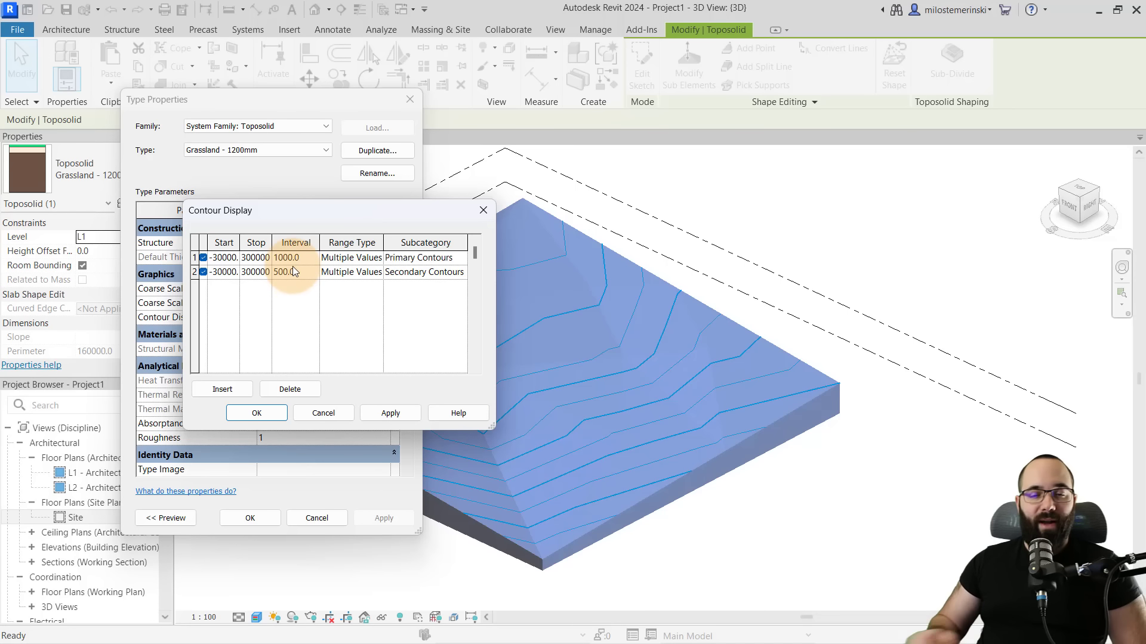
# Review the range type choices for the Primary Contours row and keep Multiple Values
pyautogui.click(353, 258)
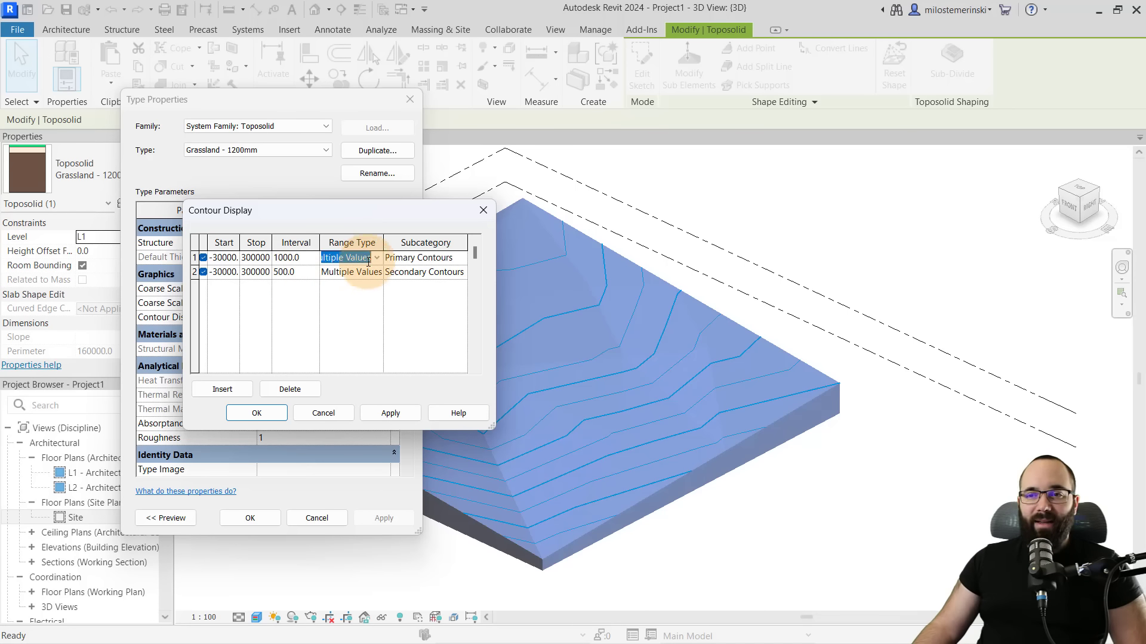
pyautogui.click(376, 258)
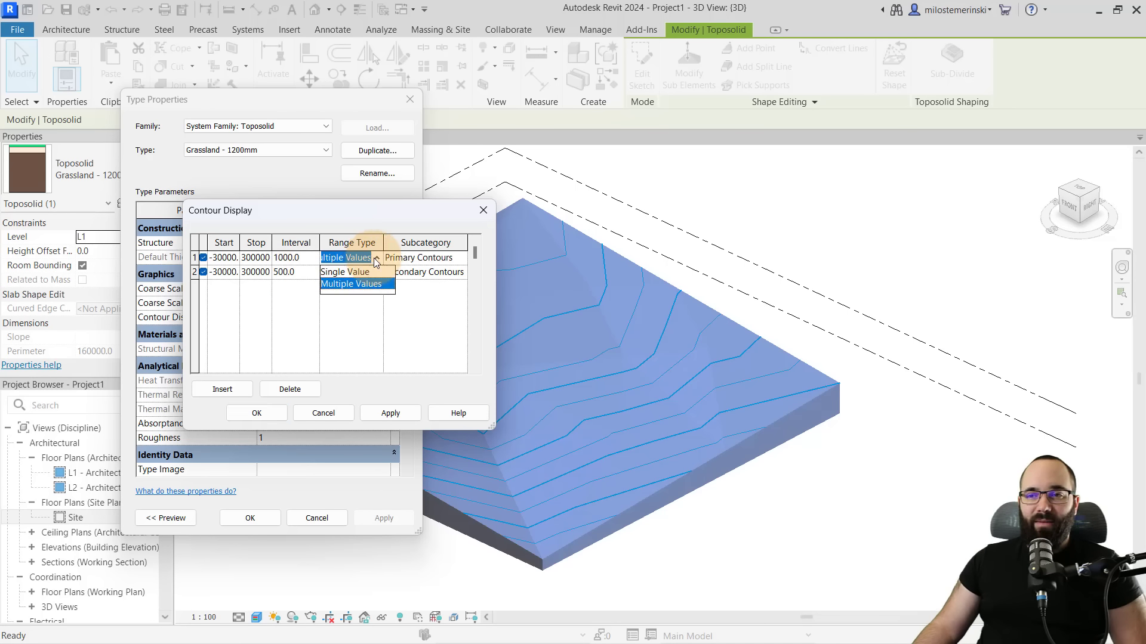
pyautogui.click(351, 284)
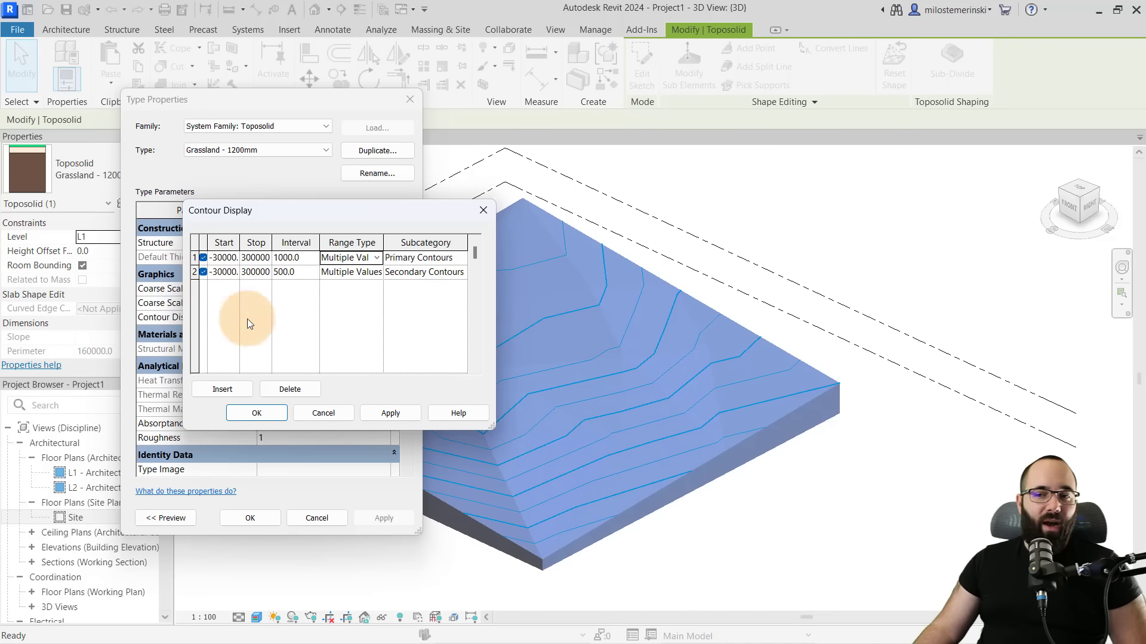
# Insert a contour row starting at 2000, with range type Single Value and subcategory Primary Contours
pyautogui.click(228, 389)
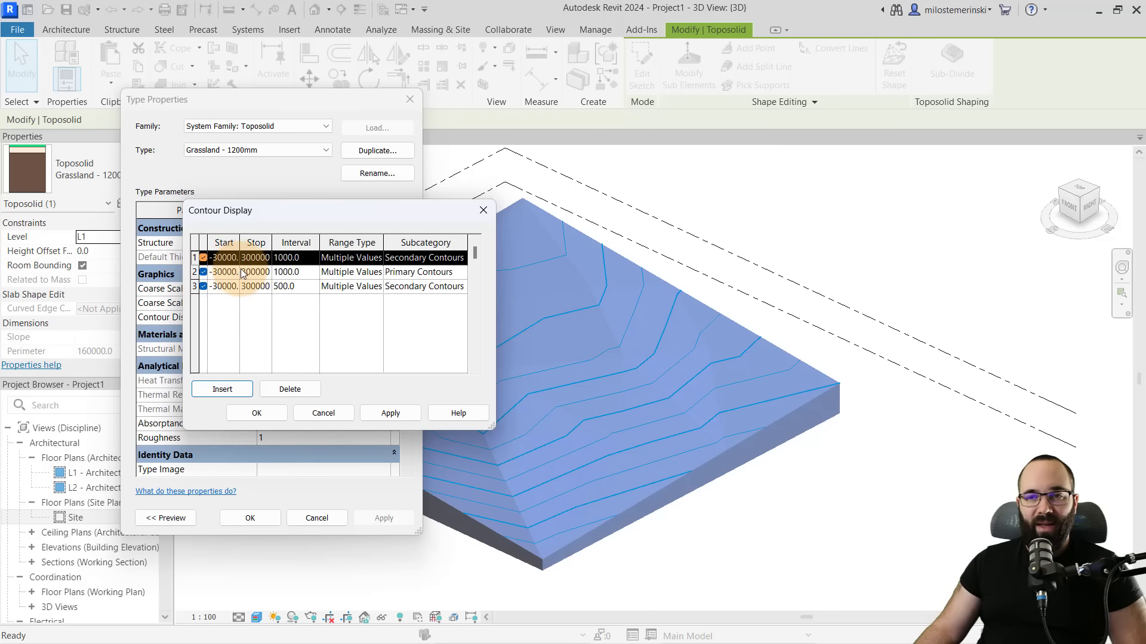
pyautogui.click(225, 257)
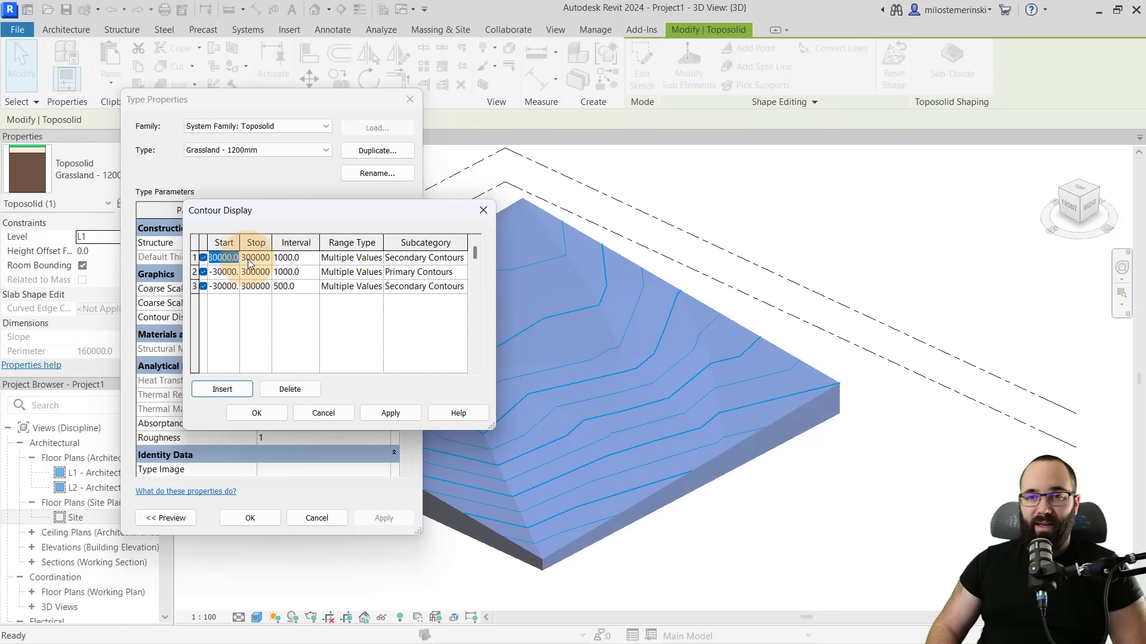
pyautogui.write('2000')
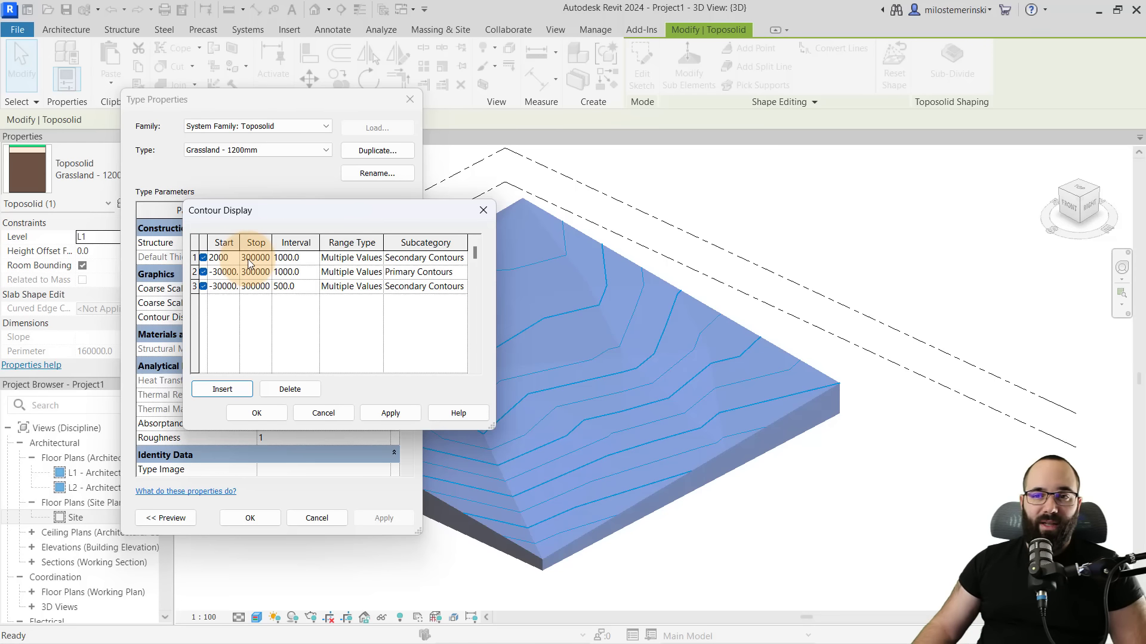
pyautogui.click(247, 260)
pyautogui.doubleClick(244, 261)
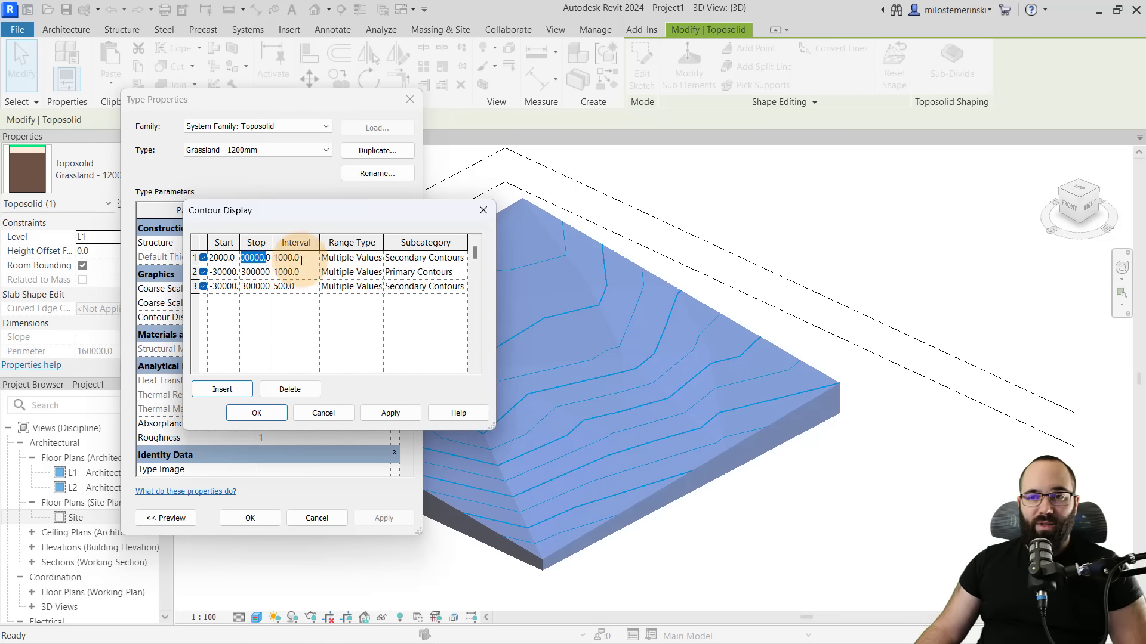
pyautogui.click(352, 261)
pyautogui.click(377, 263)
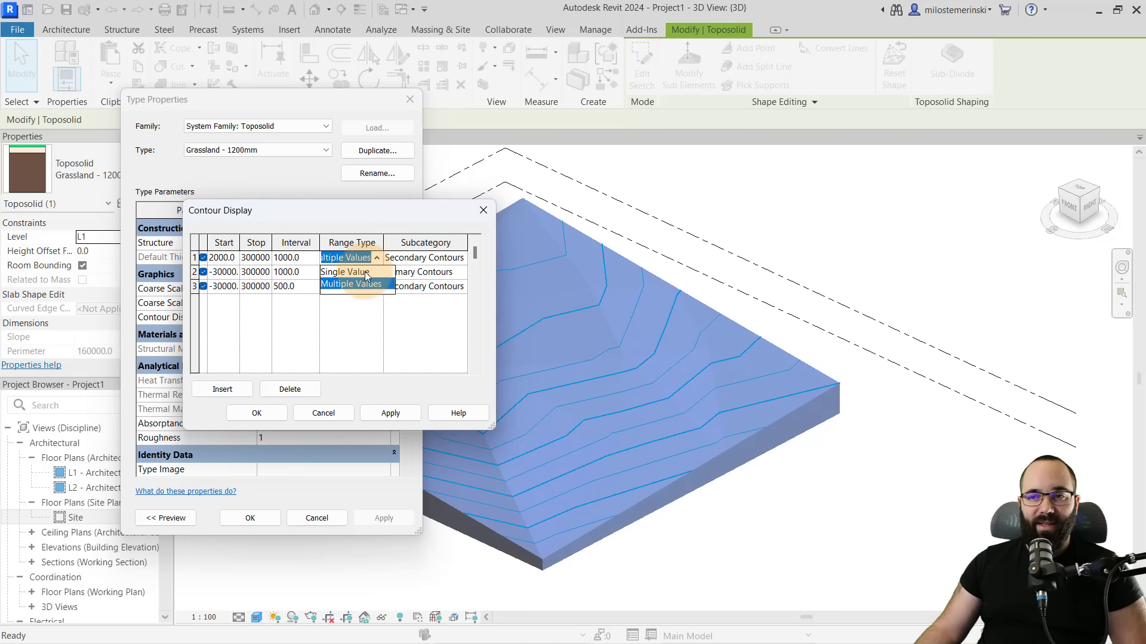
pyautogui.click(365, 272)
pyautogui.click(431, 262)
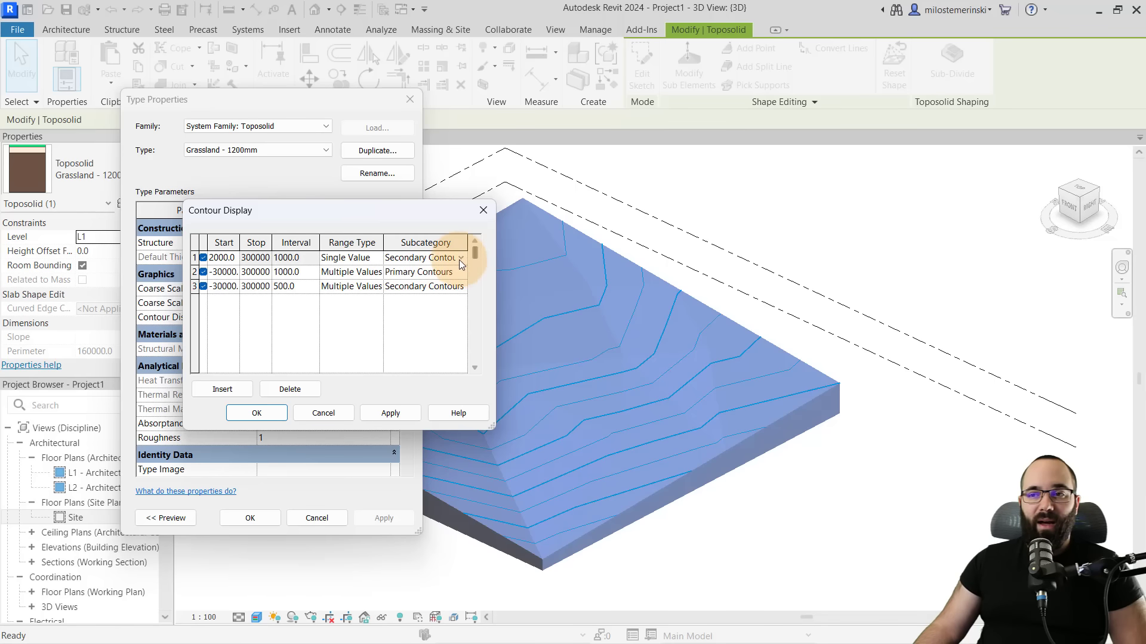
pyautogui.click(460, 258)
pyautogui.click(417, 307)
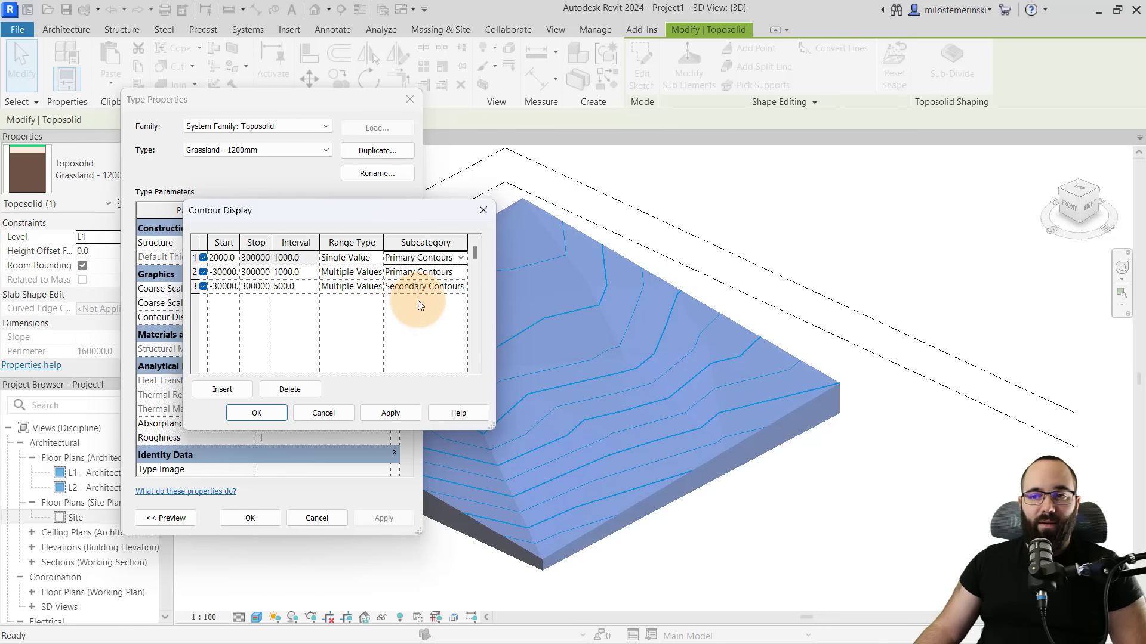
# Disable the two Multiple Values contour rows and apply the contour display to the toposolid type
pyautogui.click(203, 272)
pyautogui.click(203, 286)
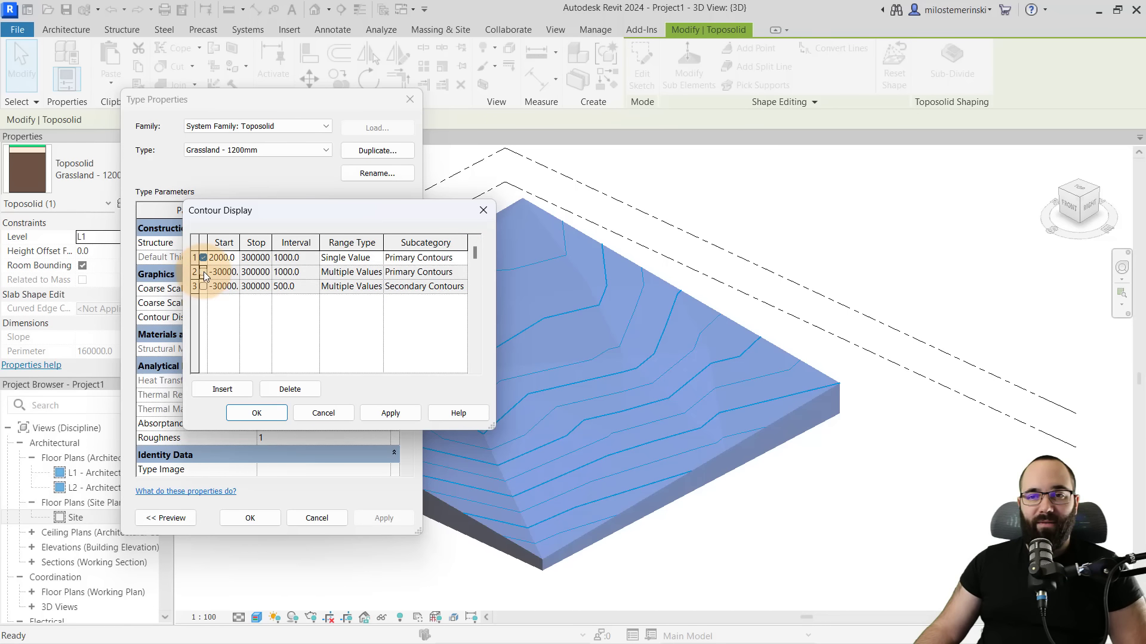
pyautogui.click(389, 414)
pyautogui.click(258, 413)
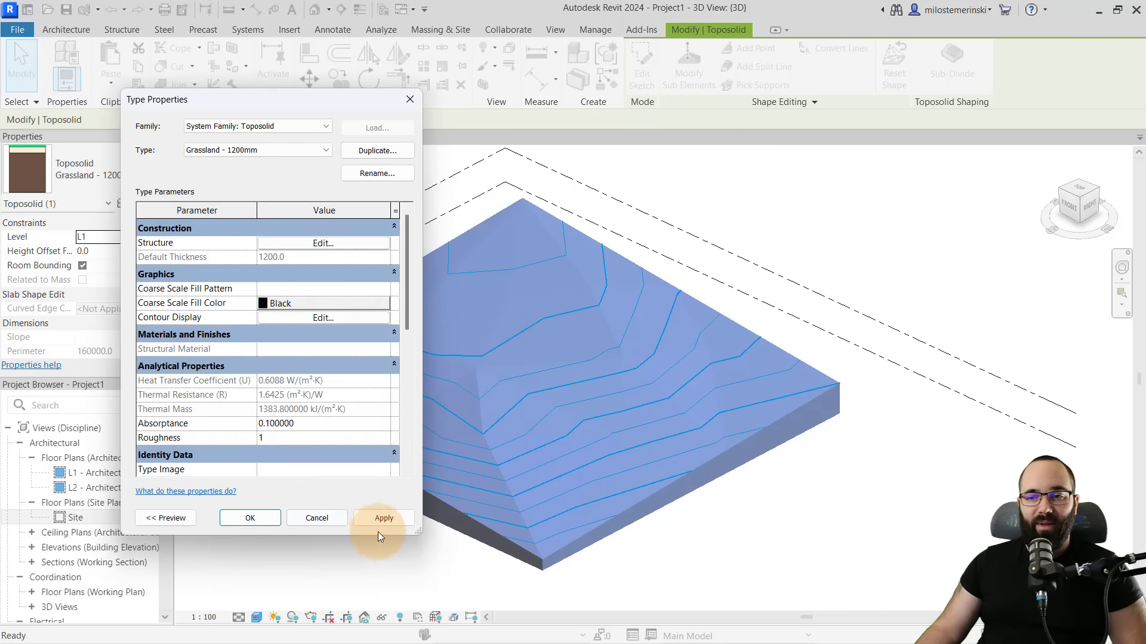
pyautogui.click(379, 517)
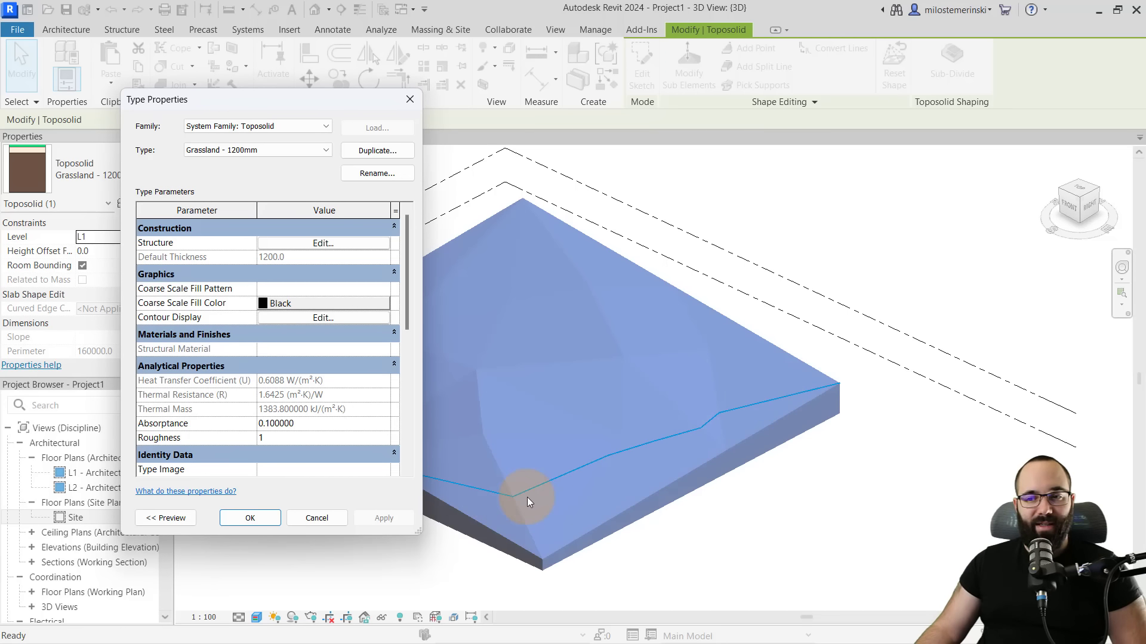
# Enable both Multiple Values contour rows again, disable the 2000 Single Value row, and apply the changes to the type
pyautogui.click(271, 318)
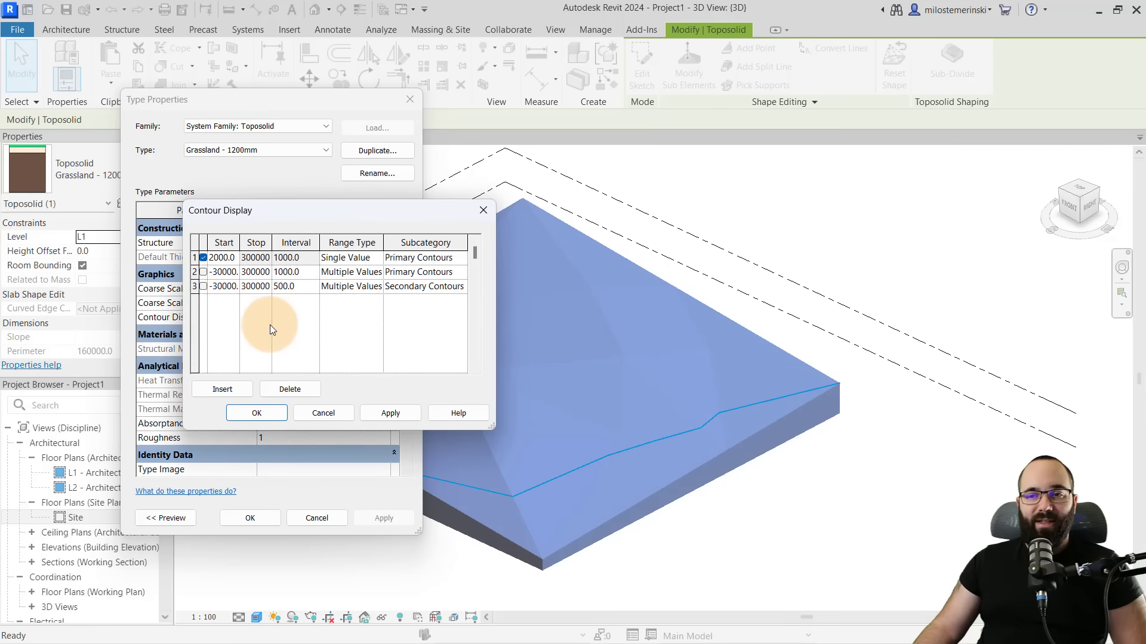
pyautogui.click(204, 272)
pyautogui.click(203, 286)
pyautogui.click(203, 257)
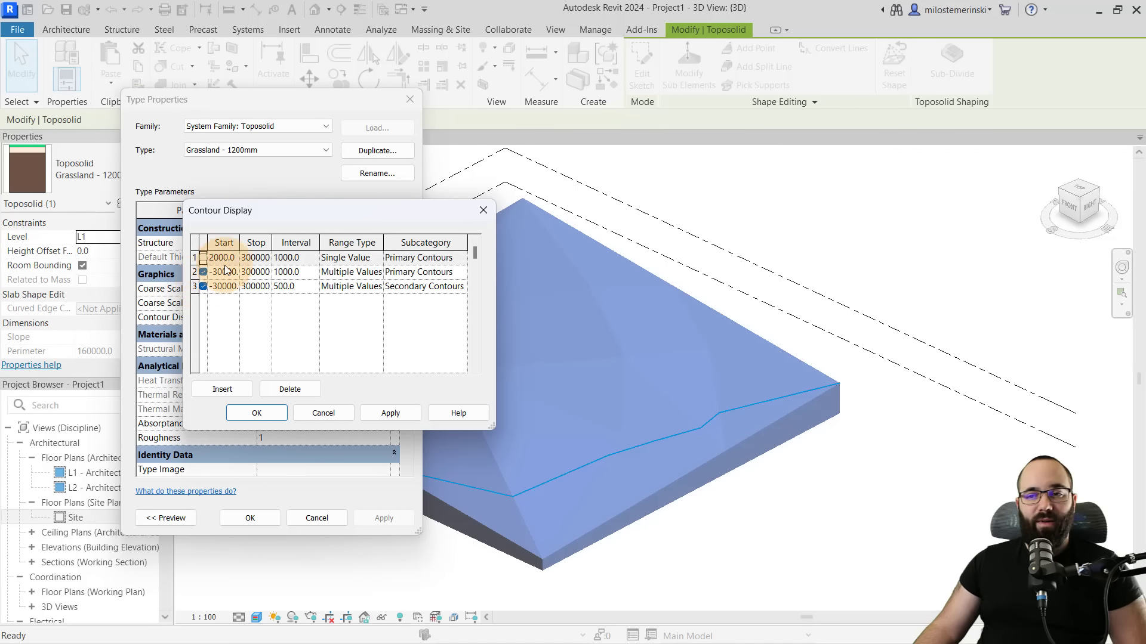
pyautogui.click(389, 413)
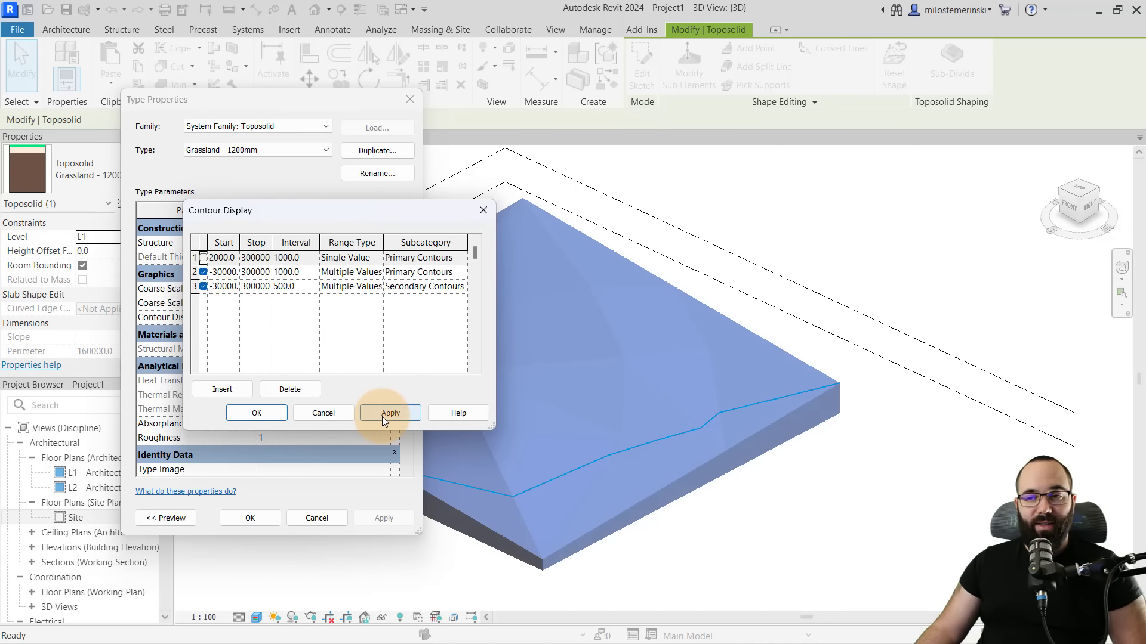
pyautogui.click(299, 411)
pyautogui.click(385, 518)
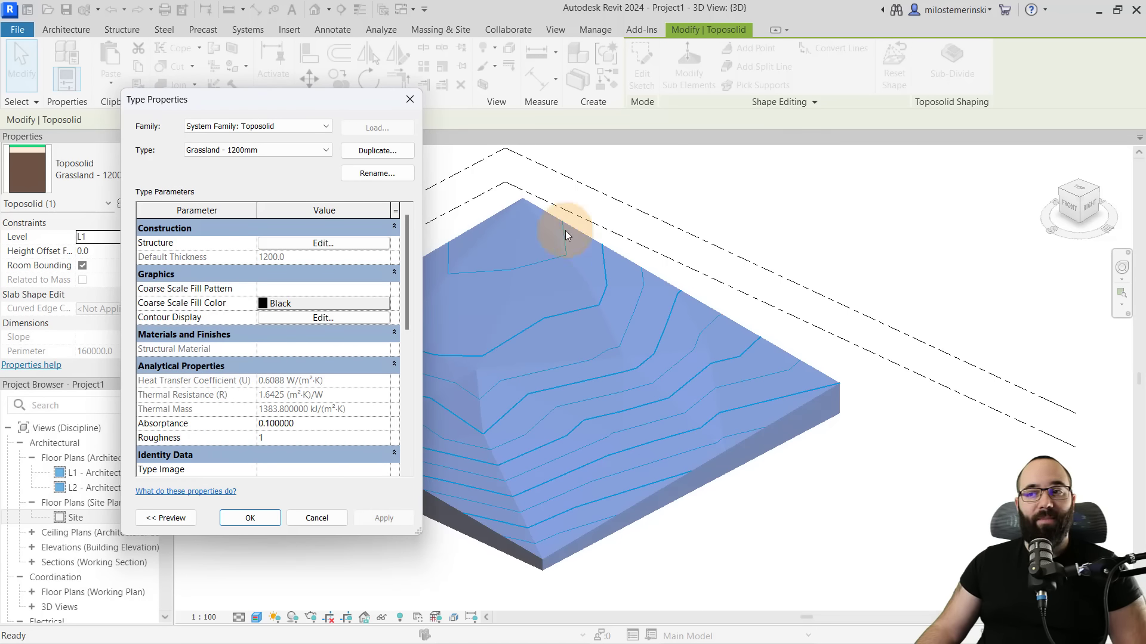
# Check the type's Contour Display settings once more, close the type properties and deselect the toposolid
pyautogui.click(374, 318)
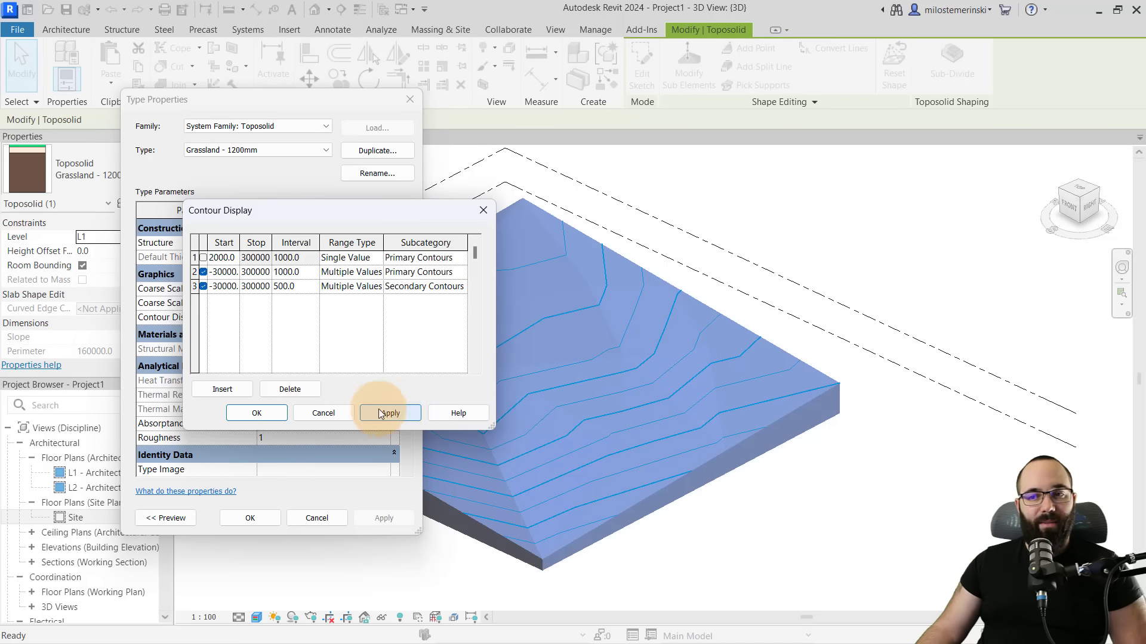
pyautogui.click(302, 414)
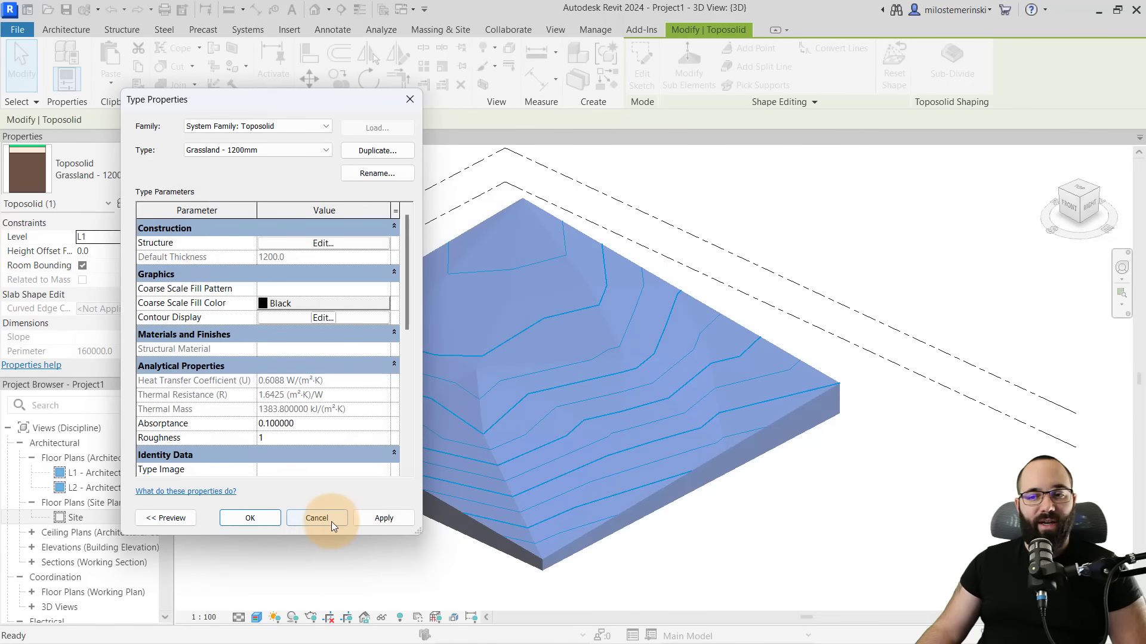
pyautogui.click(328, 521)
pyautogui.click(335, 529)
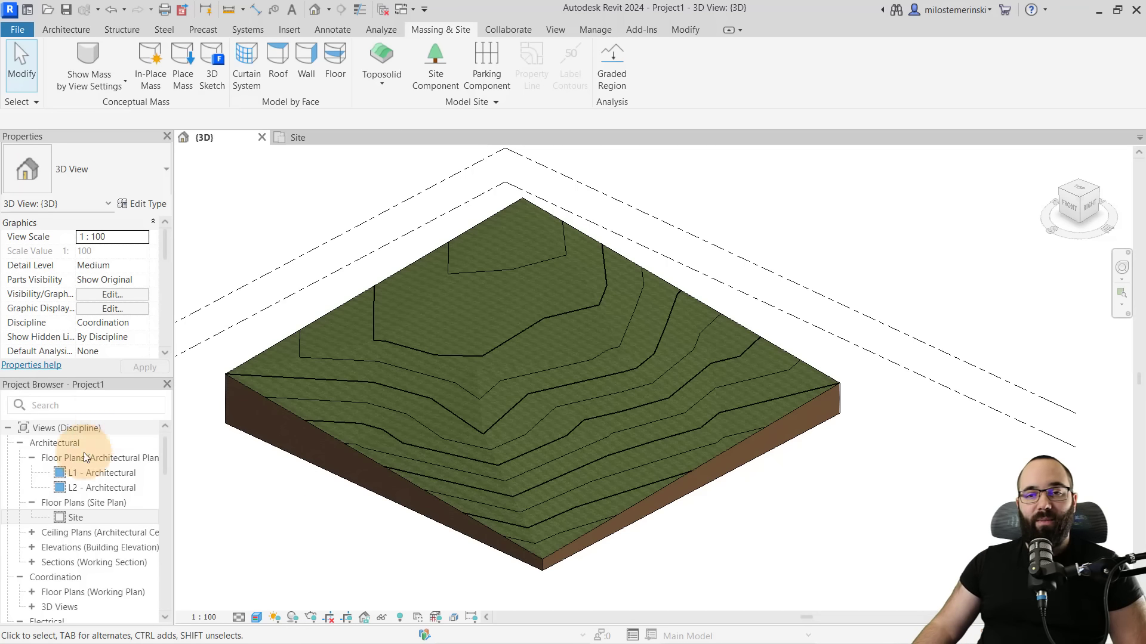
# Examine the Topography subcategories in the 3D view's Visibility/Graphic Overrides and close the settings without changes
pyautogui.click(92, 294)
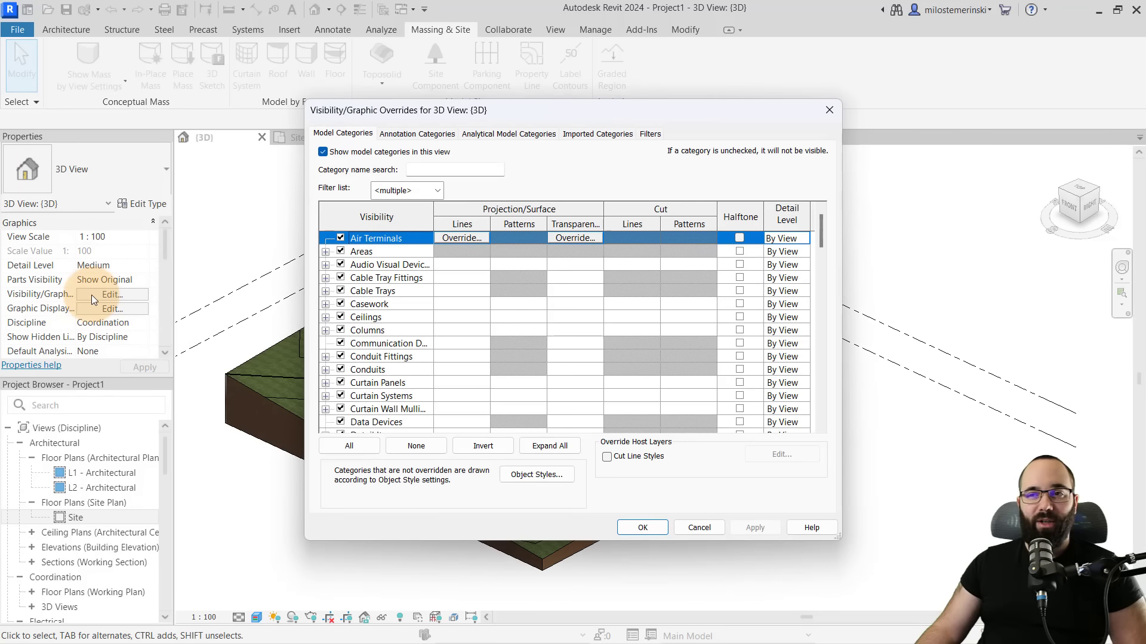
pyautogui.moveTo(331, 102); pyautogui.dragTo(233, 93)
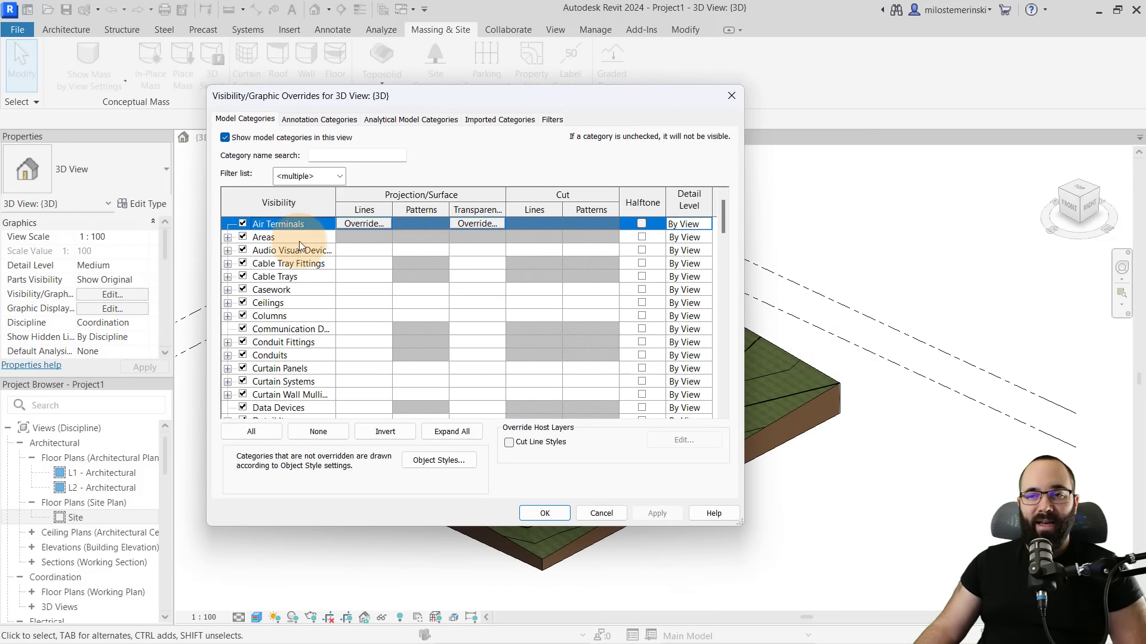
pyautogui.click(295, 311)
pyautogui.press('t')
pyautogui.scroll(-2, 292, 328)
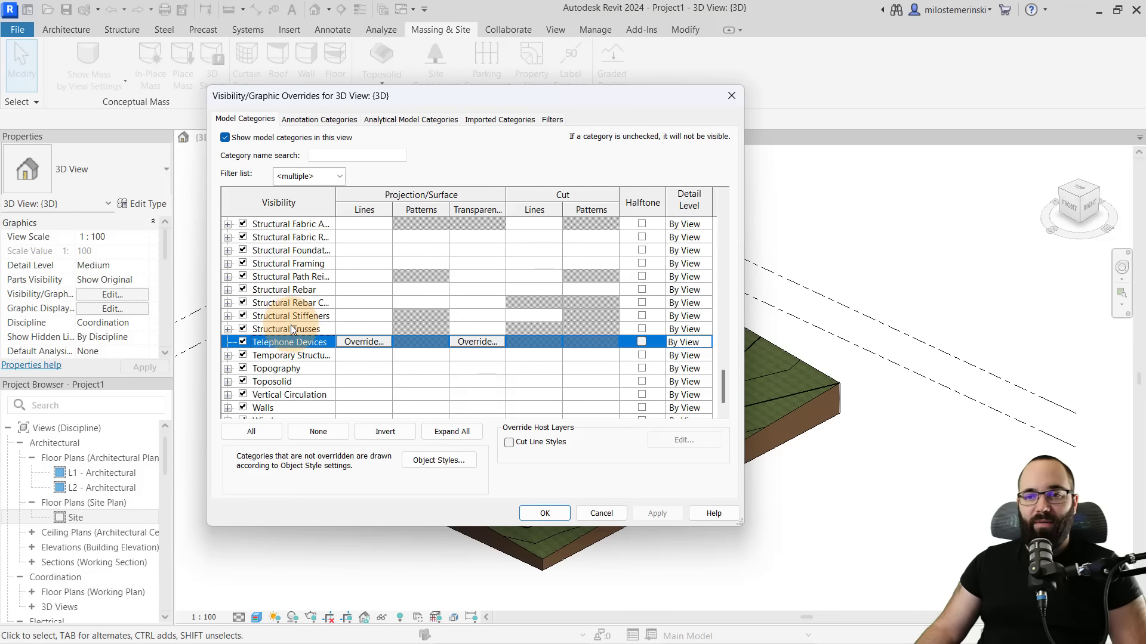
pyautogui.click(228, 368)
pyautogui.scroll(-3, 292, 341)
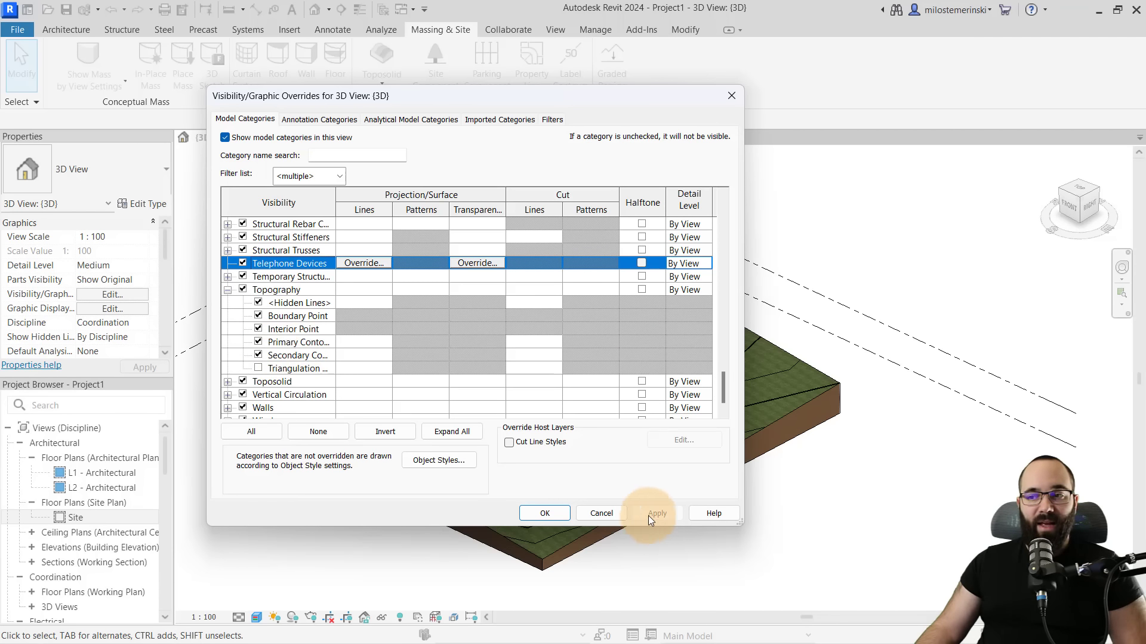
pyautogui.click(603, 513)
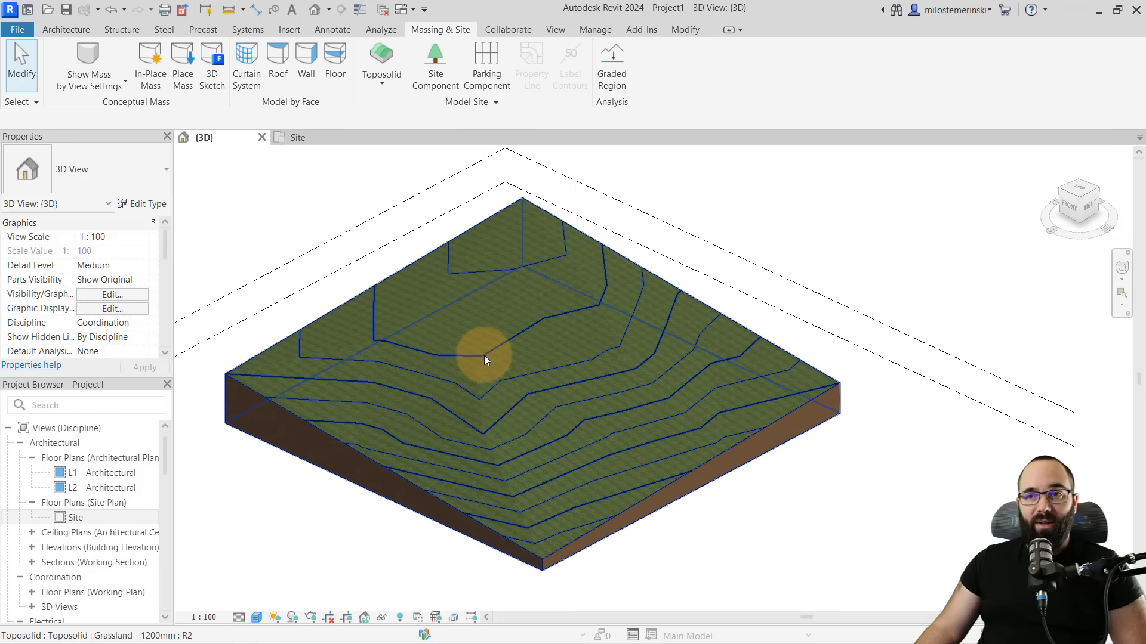
# Examine the line weights, colors and patterns of the Topography subcategories in Object Styles and close it without changes
pyautogui.click(597, 28)
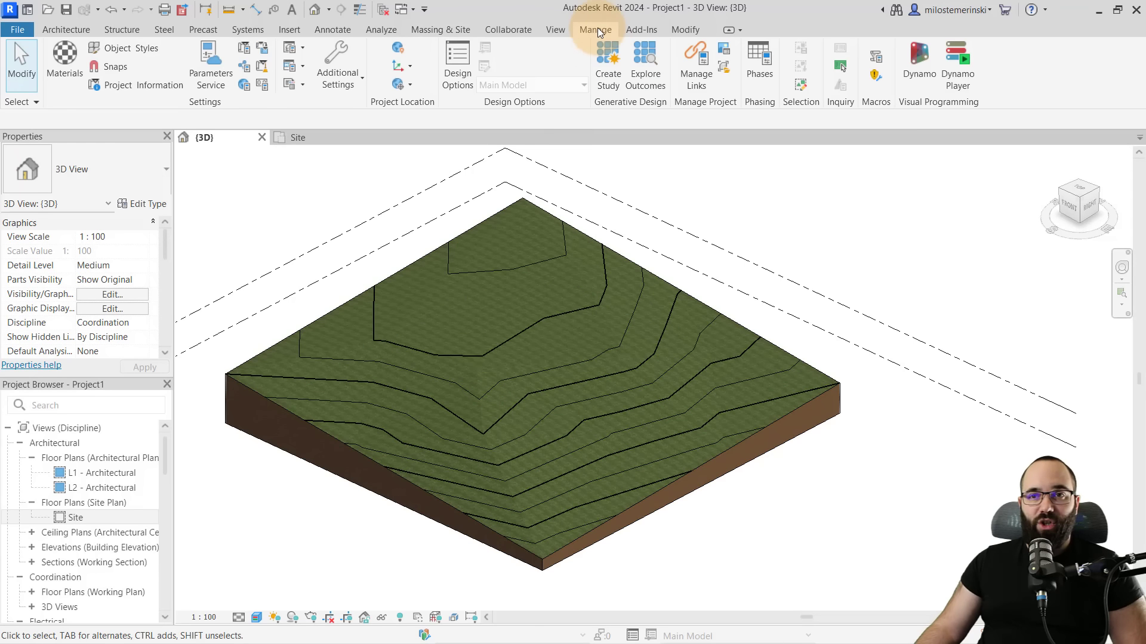
pyautogui.click(141, 49)
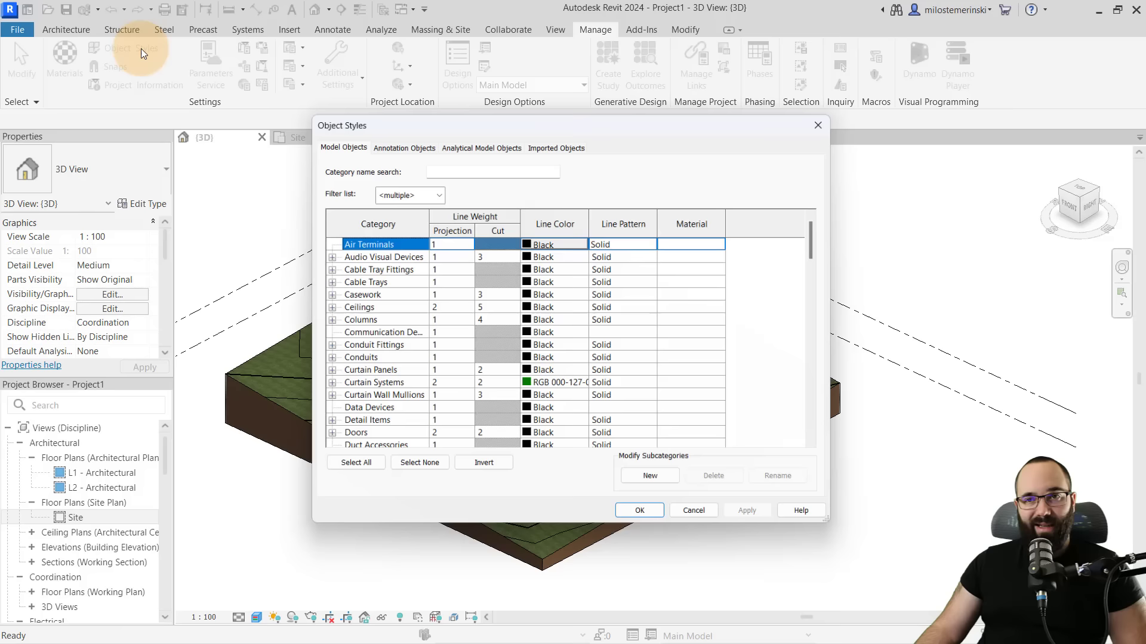
pyautogui.moveTo(366, 125); pyautogui.dragTo(247, 78)
pyautogui.click(243, 248)
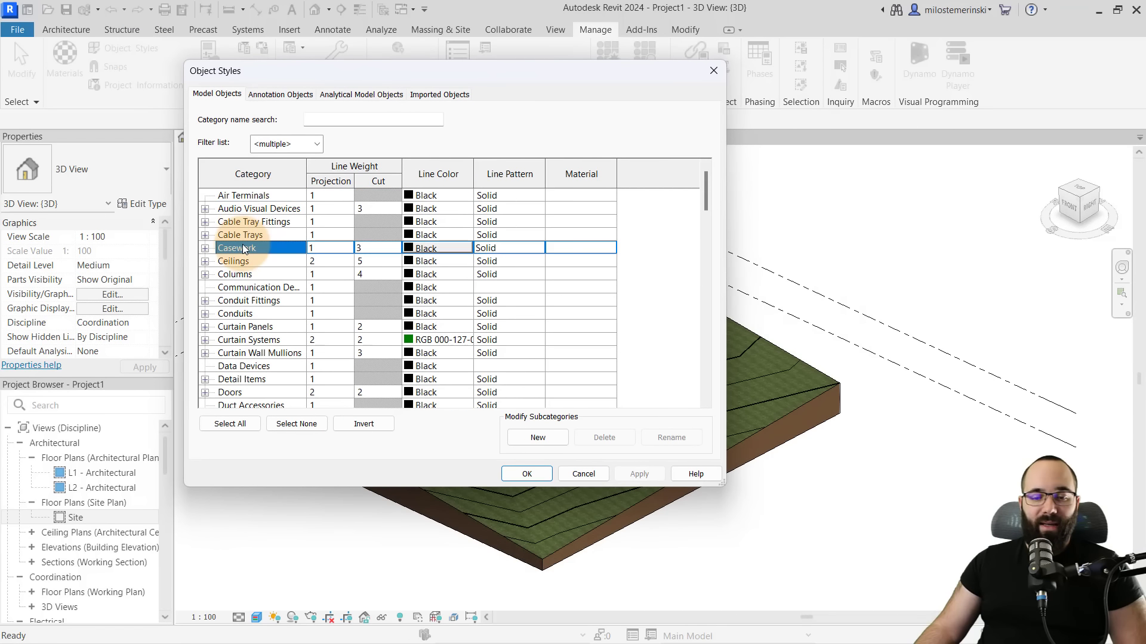
pyautogui.press('t')
pyautogui.scroll(-2, 247, 343)
pyautogui.scroll(-4, 248, 343)
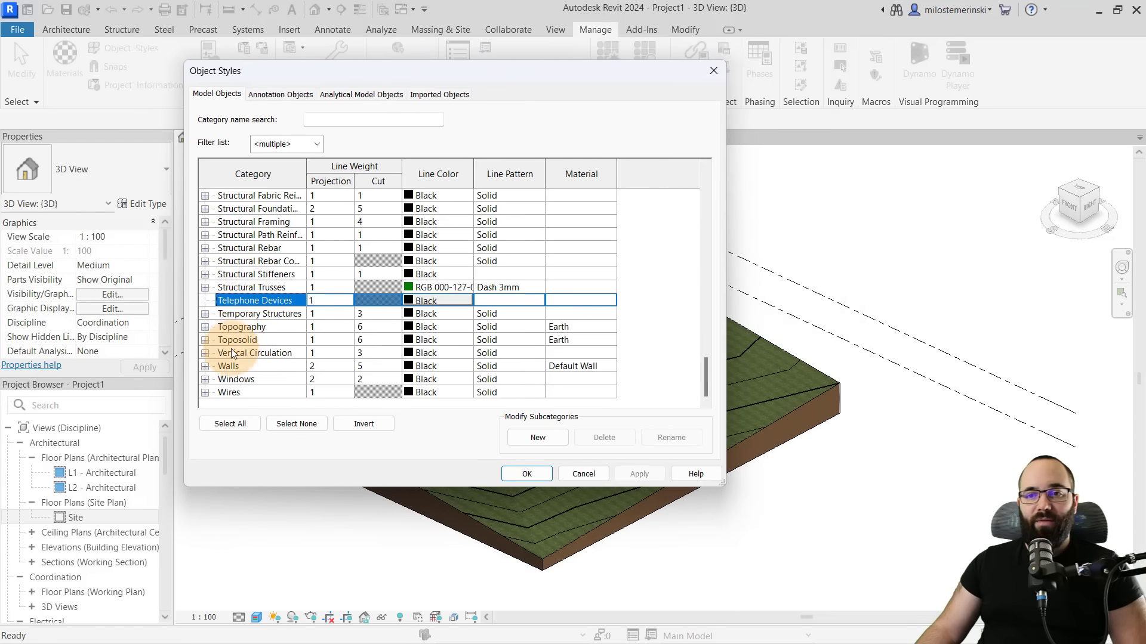
pyautogui.click(205, 327)
pyautogui.scroll(-1, 260, 370)
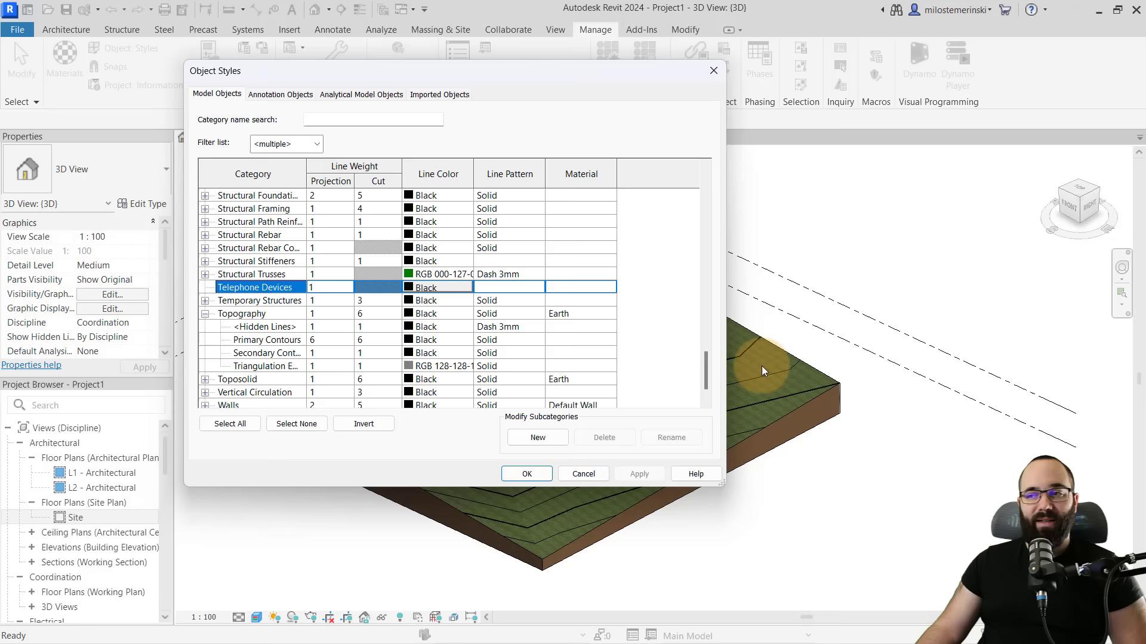
pyautogui.scroll(-1, 307, 286)
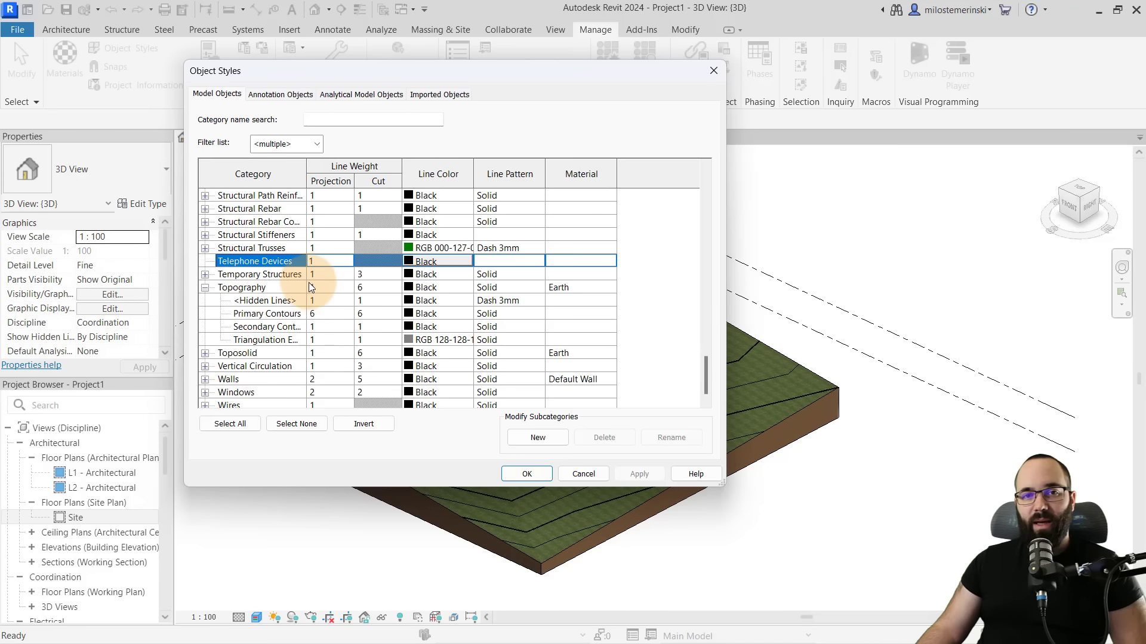
pyautogui.click(583, 475)
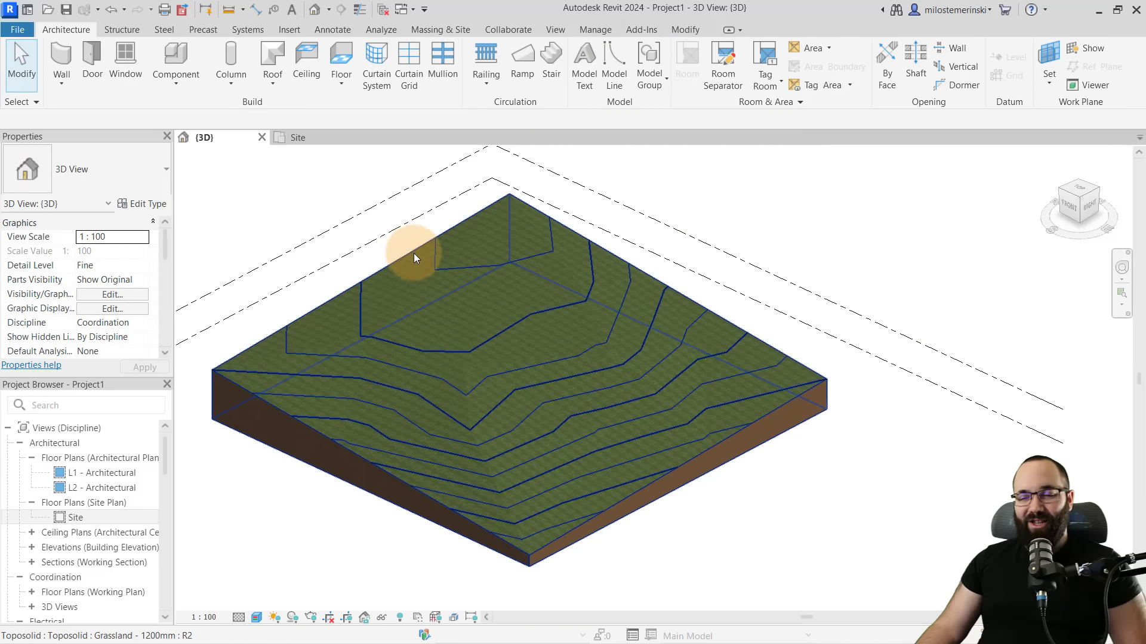
# Start a sub-division boundary sketch on the Grassland - 1200mm toposolid
pyautogui.click(412, 252)
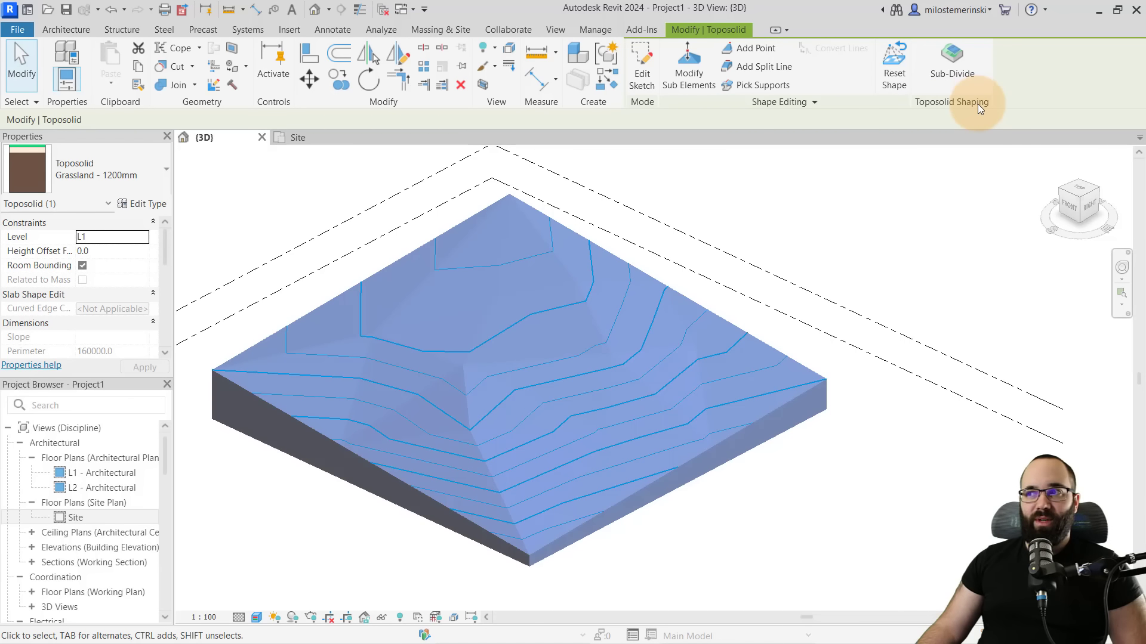
pyautogui.click(951, 78)
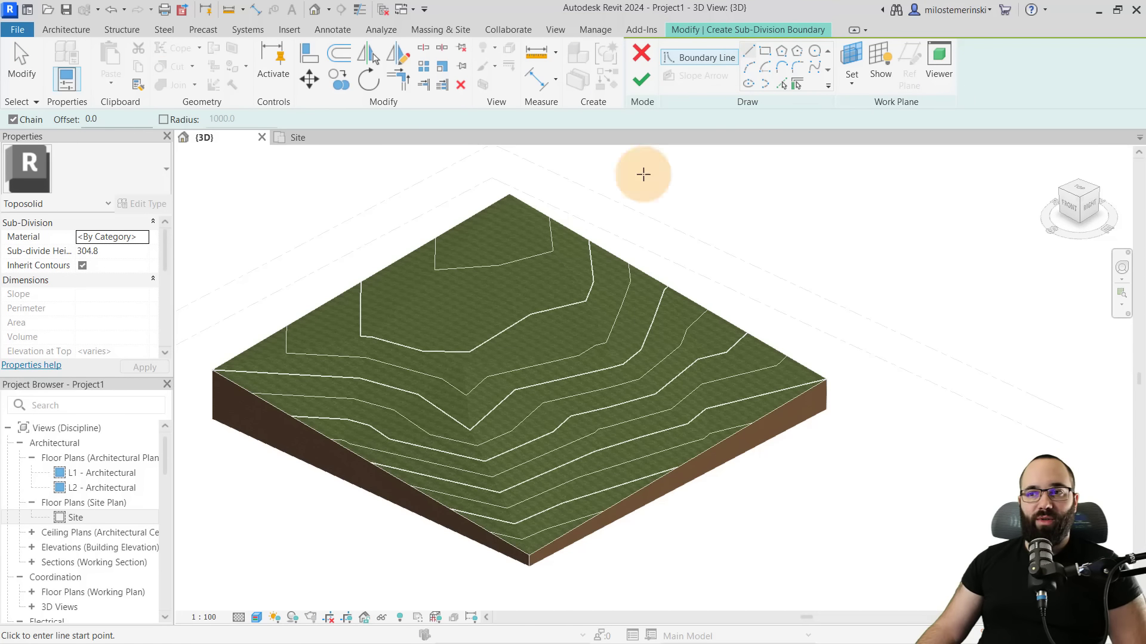
# In the Site plan, sketch a rectangular sub-division boundary about 8000 mm deep across the toposolid's full width and finish it
pyautogui.click(301, 138)
pyautogui.scroll(-1, 435, 246)
pyautogui.moveTo(435, 245); pyautogui.dragTo(325, 233, button='middle')
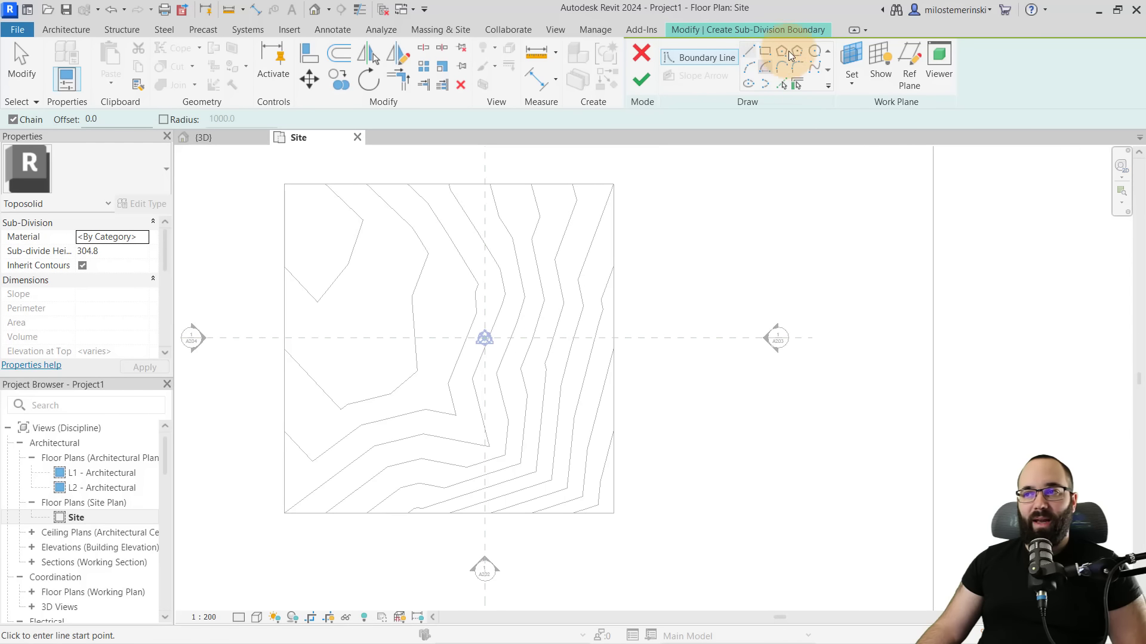
pyautogui.click(769, 55)
pyautogui.click(284, 216)
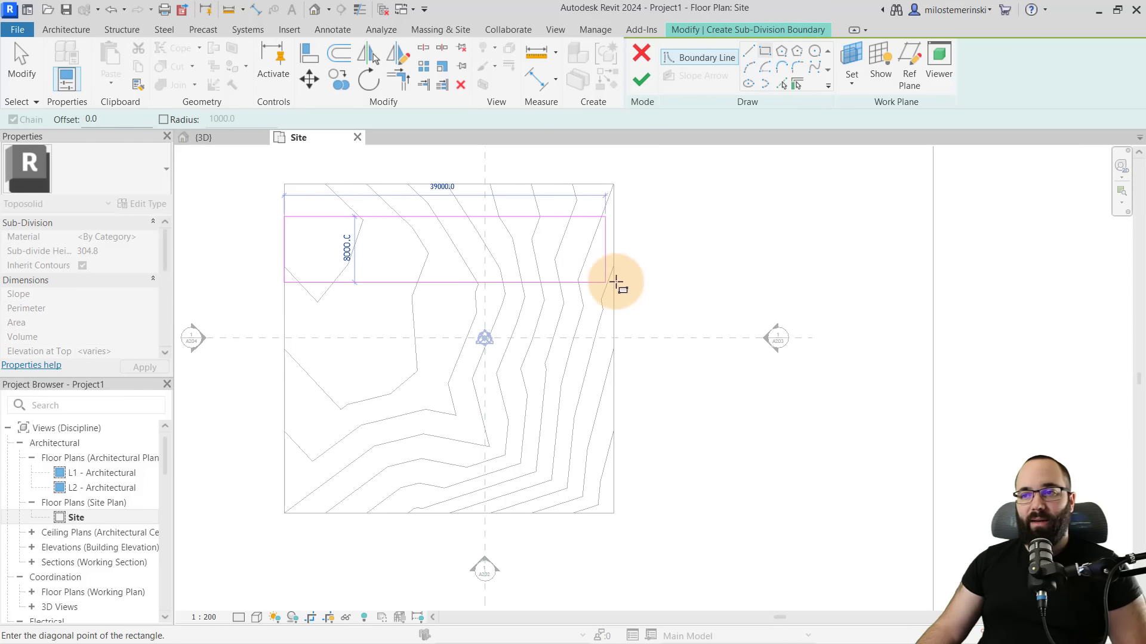
pyautogui.click(614, 284)
pyautogui.click(642, 79)
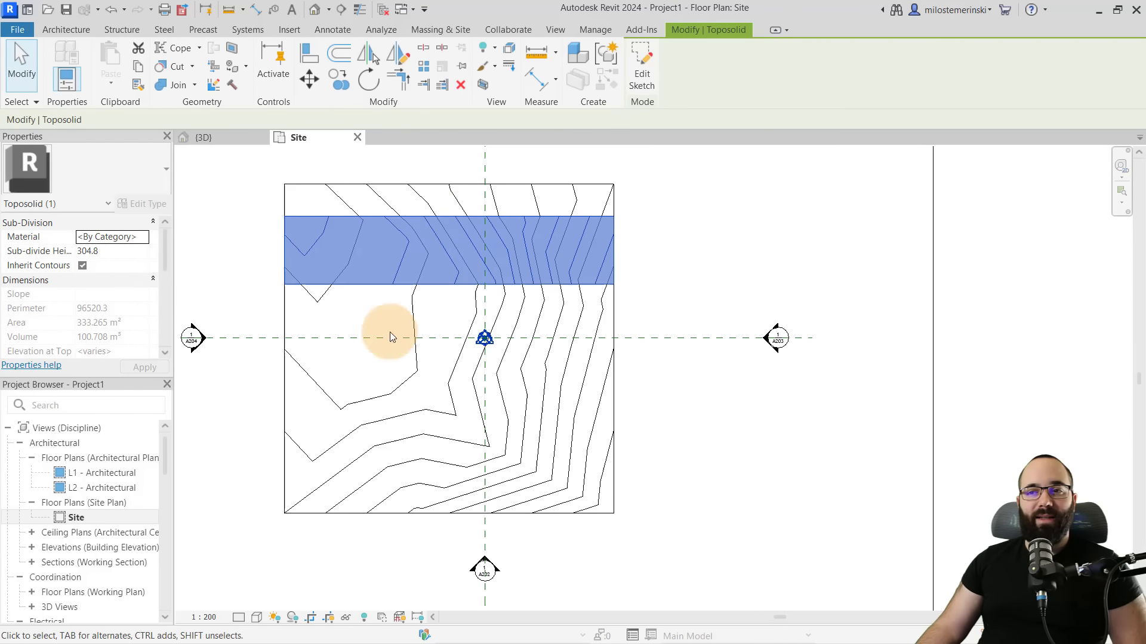
# In the 3D view, set the new sub-division's height to 100 mm
pyautogui.click(204, 137)
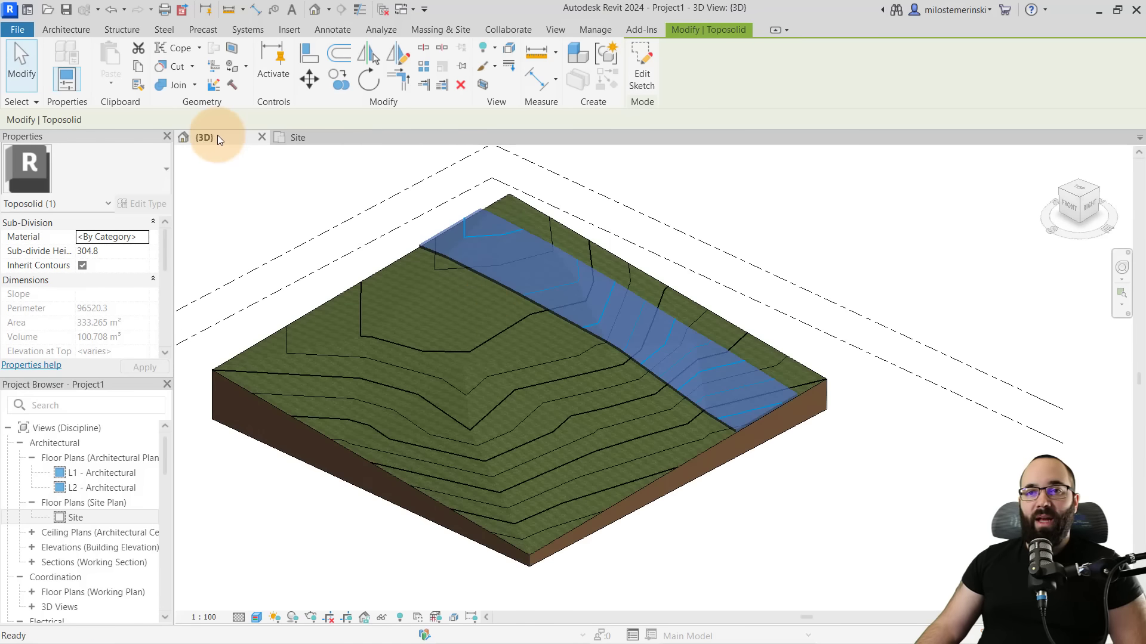
pyautogui.keyDown('shift'); pyautogui.moveTo(559, 366); pyautogui.dragTo(528, 372, button='middle'); pyautogui.keyUp('shift')
pyautogui.click(334, 228)
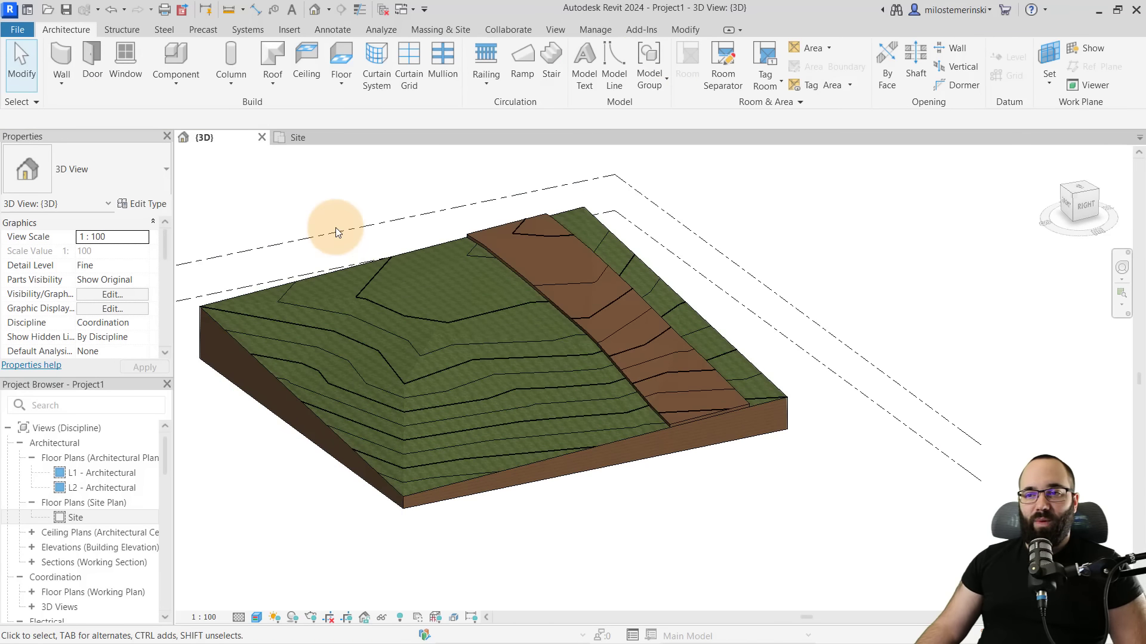
pyautogui.click(484, 246)
pyautogui.keyDown('shift'); pyautogui.moveTo(473, 250); pyautogui.dragTo(486, 286, button='middle'); pyautogui.keyUp('shift')
pyautogui.scroll(3, 417, 230)
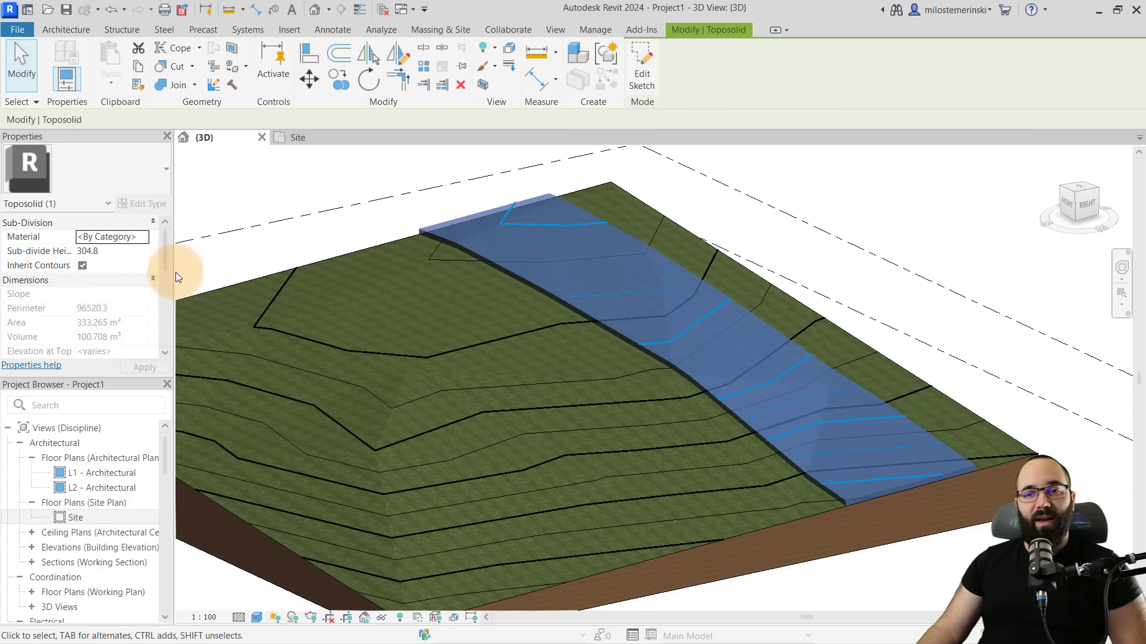
pyautogui.moveTo(174, 273); pyautogui.dragTo(187, 266)
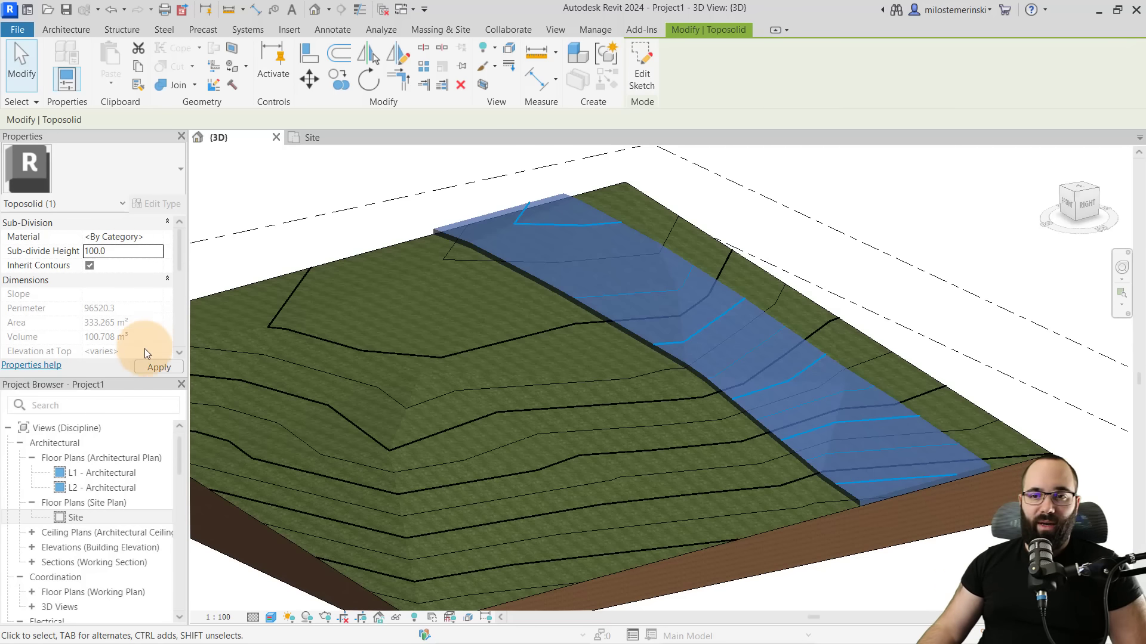
pyautogui.click(154, 365)
pyautogui.click(400, 219)
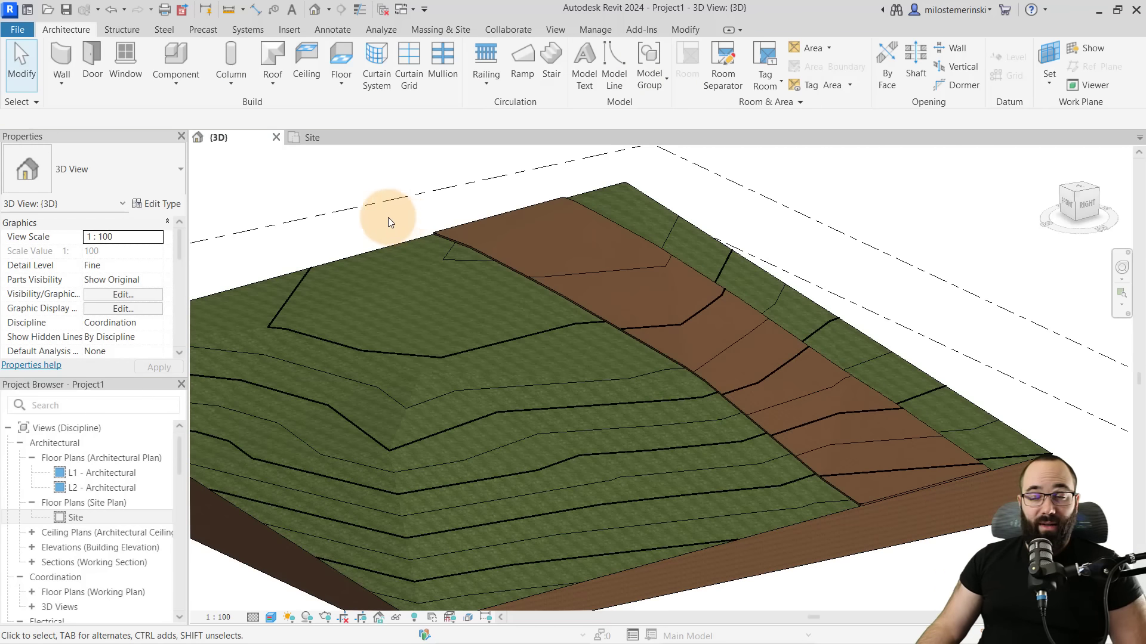
# Try a sub-divide height of 1 mm on the strip and set it back to 100 mm
pyautogui.click(434, 237)
pyautogui.write('1.0')
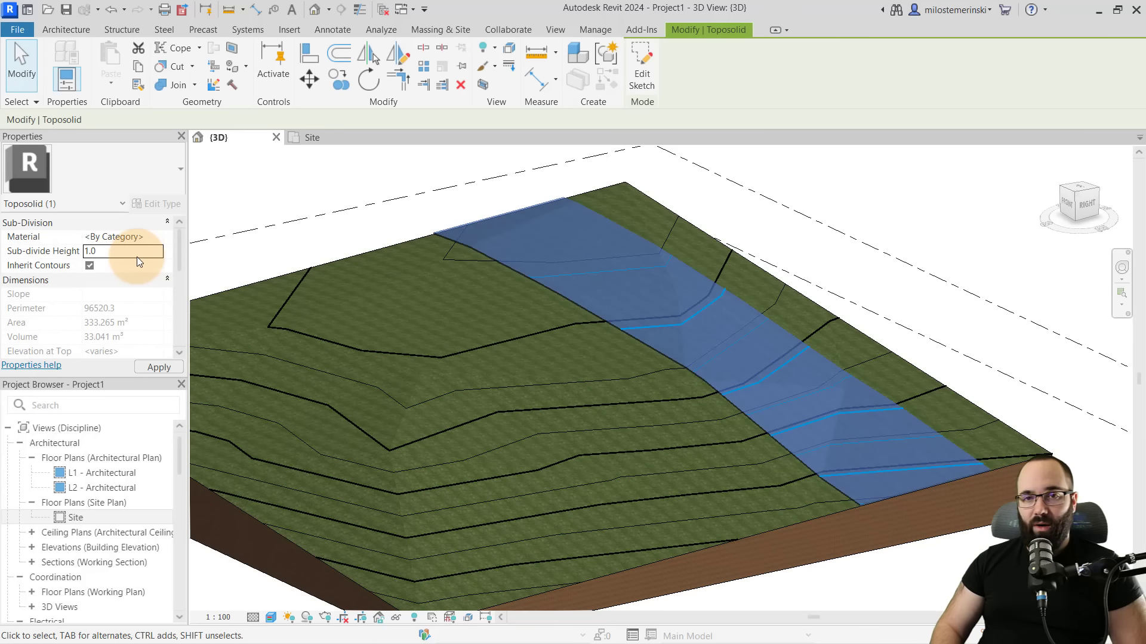
pyautogui.click(157, 367)
pyautogui.click(355, 238)
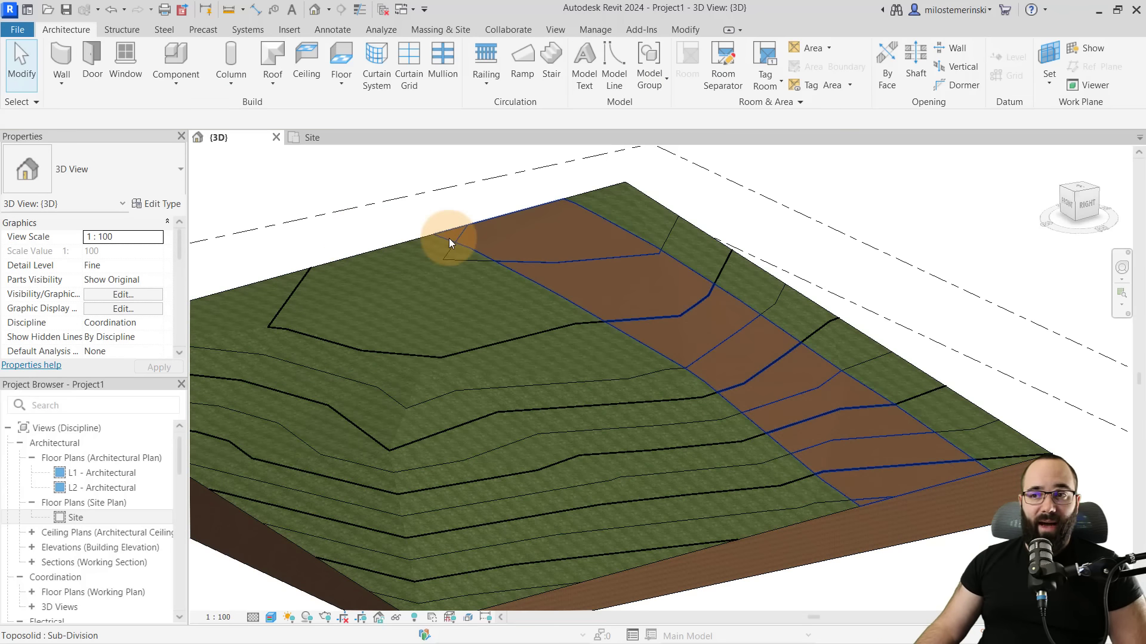
pyautogui.click(448, 238)
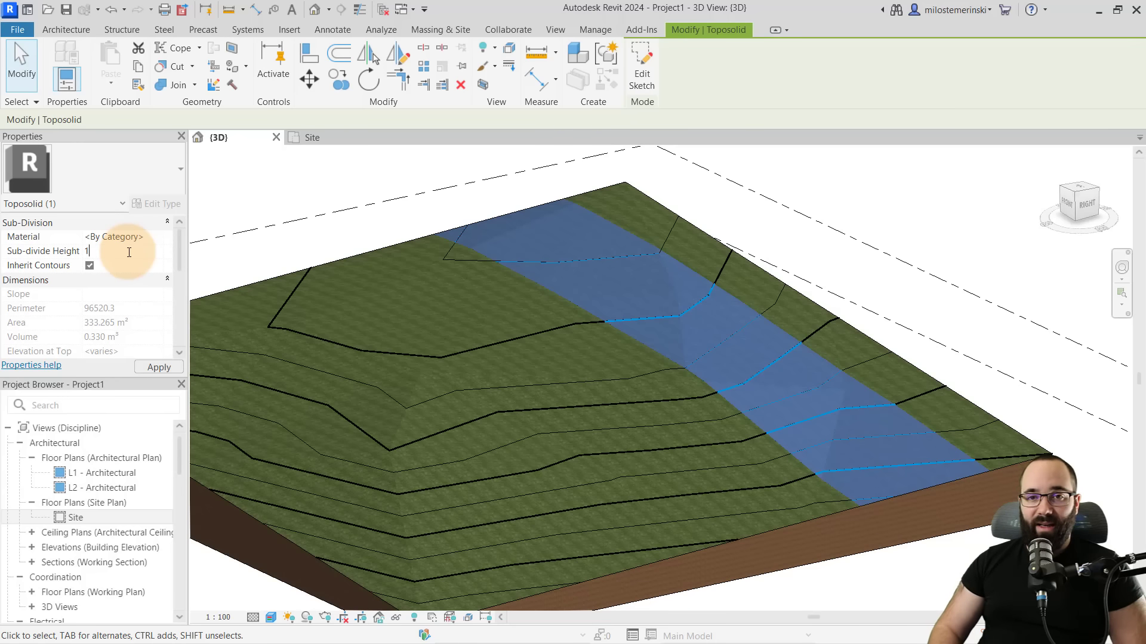
pyautogui.click(293, 243)
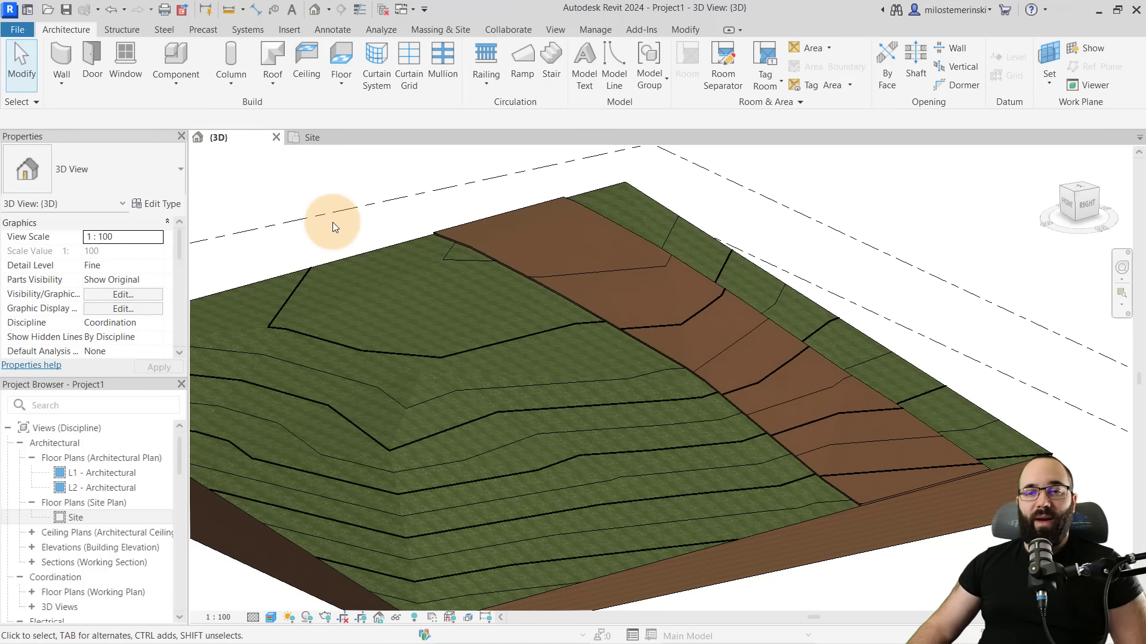
# Search the materials for asphalt and assign the asphalt pavement material to the sub-division strip
pyautogui.click(463, 229)
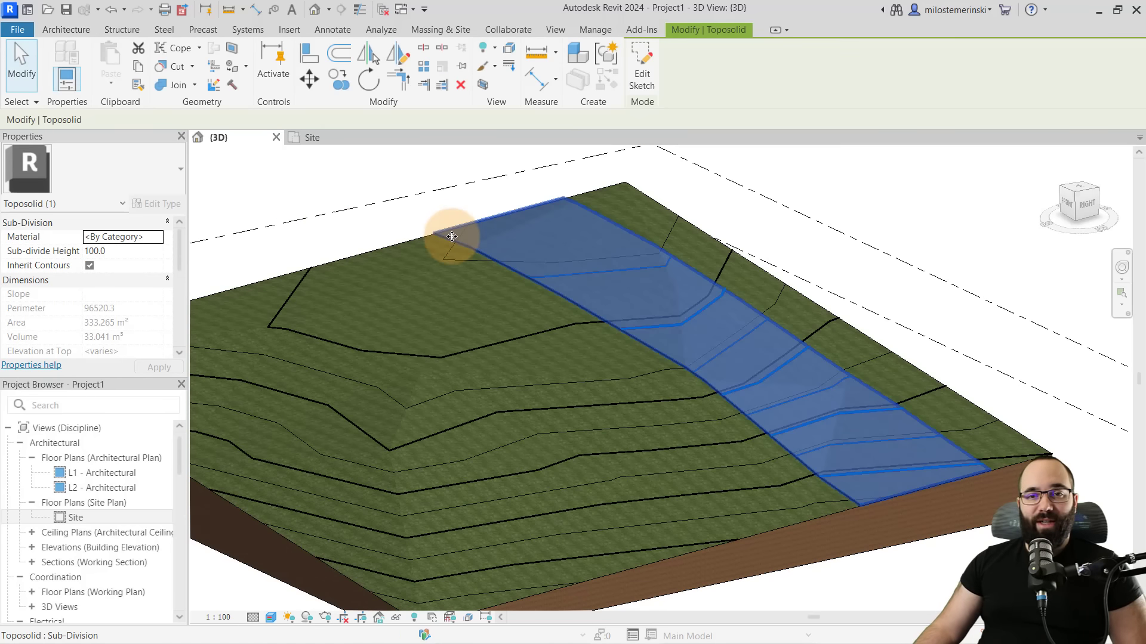
pyautogui.click(151, 236)
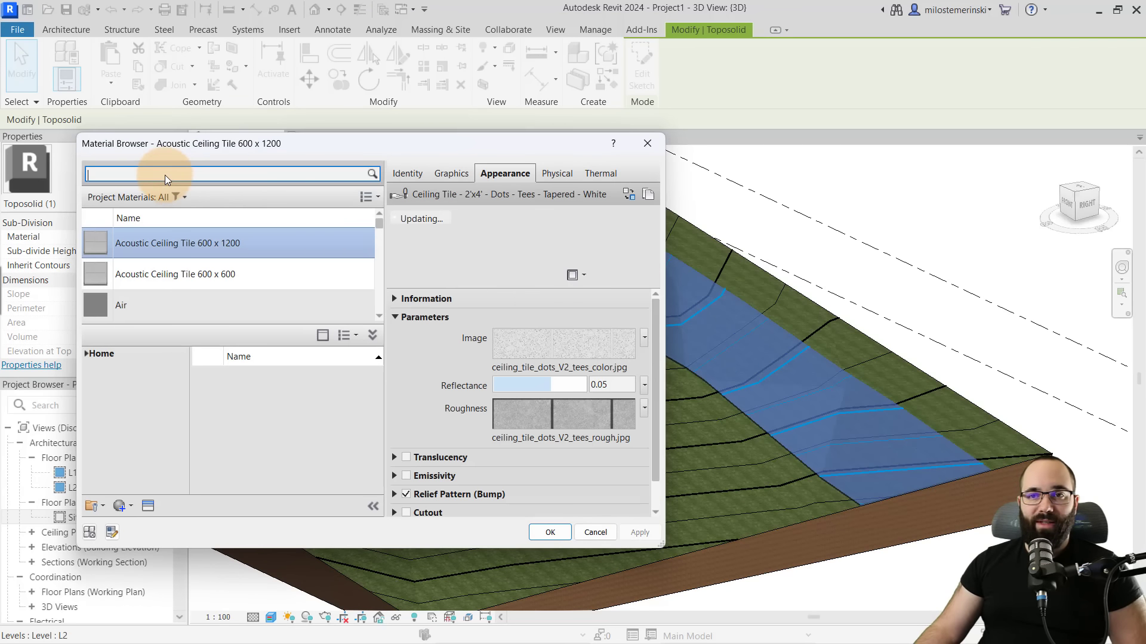
pyautogui.write('asphalt')
pyautogui.doubleClick(135, 277)
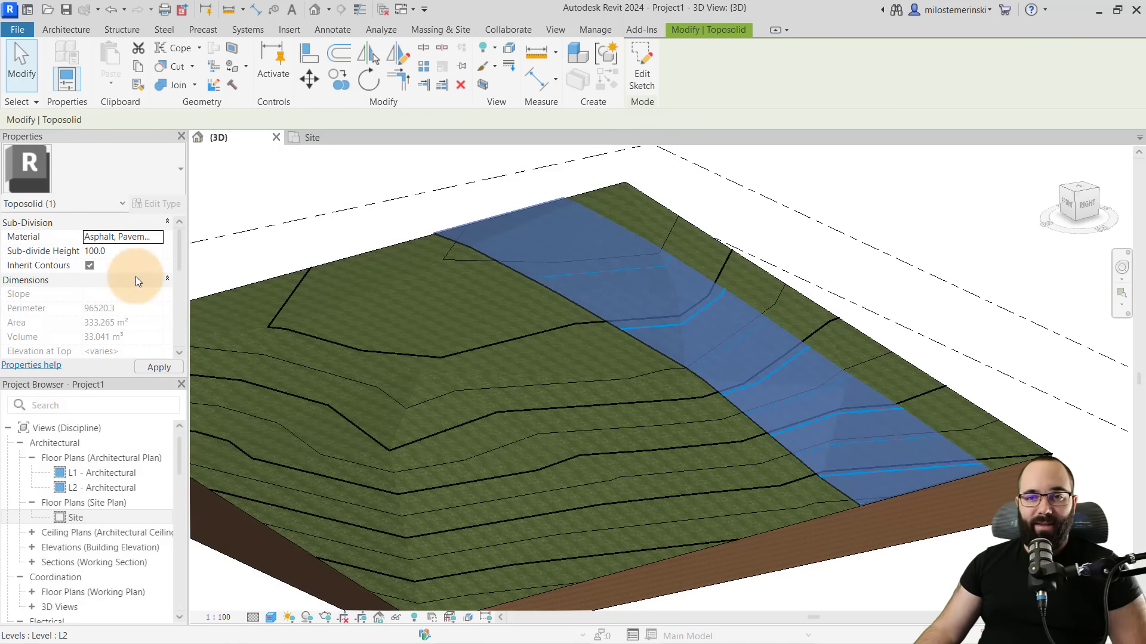
pyautogui.click(346, 230)
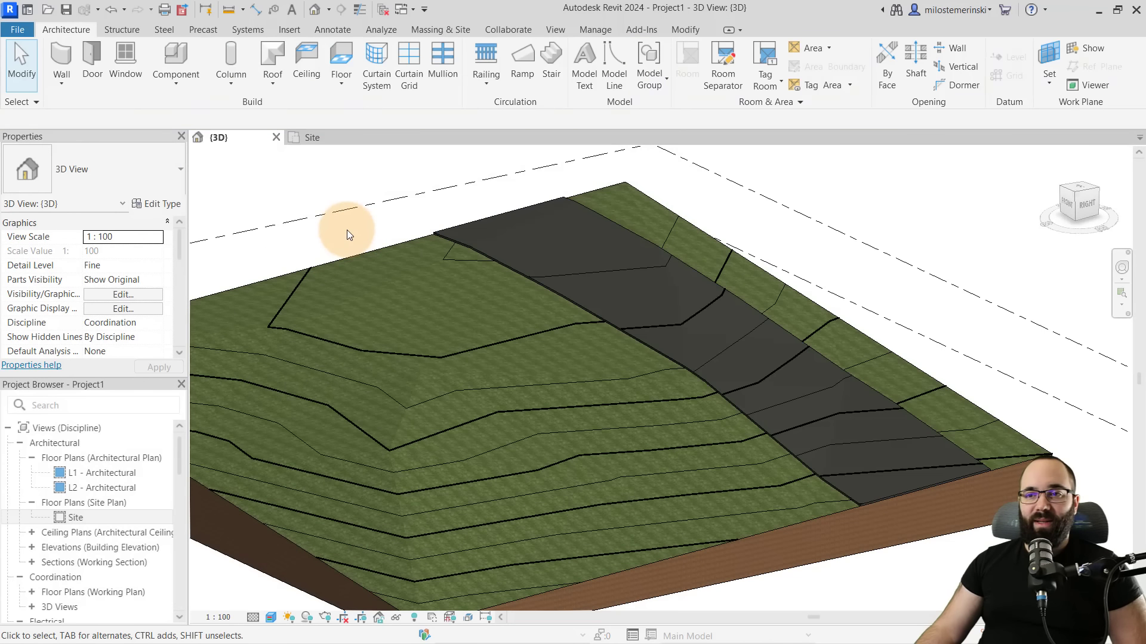
# Examine the asphalt strip and the contour lines crossing it in the 3D view
pyautogui.click(446, 234)
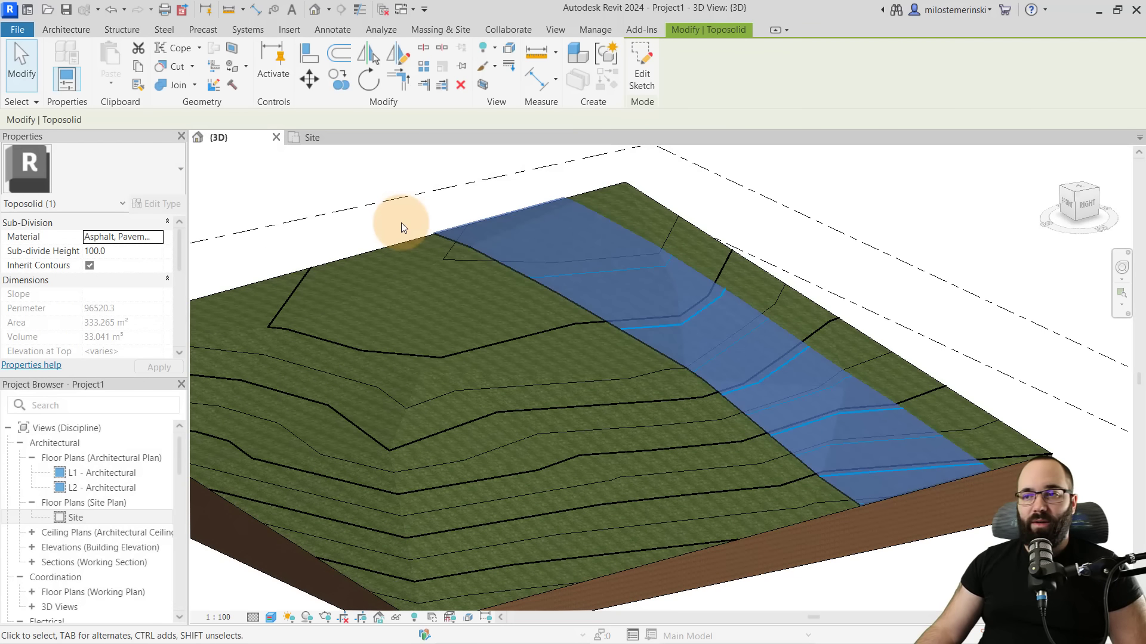
pyautogui.click(345, 228)
pyautogui.keyDown('shift'); pyautogui.moveTo(359, 235); pyautogui.dragTo(331, 269, button='middle'); pyautogui.keyUp('shift')
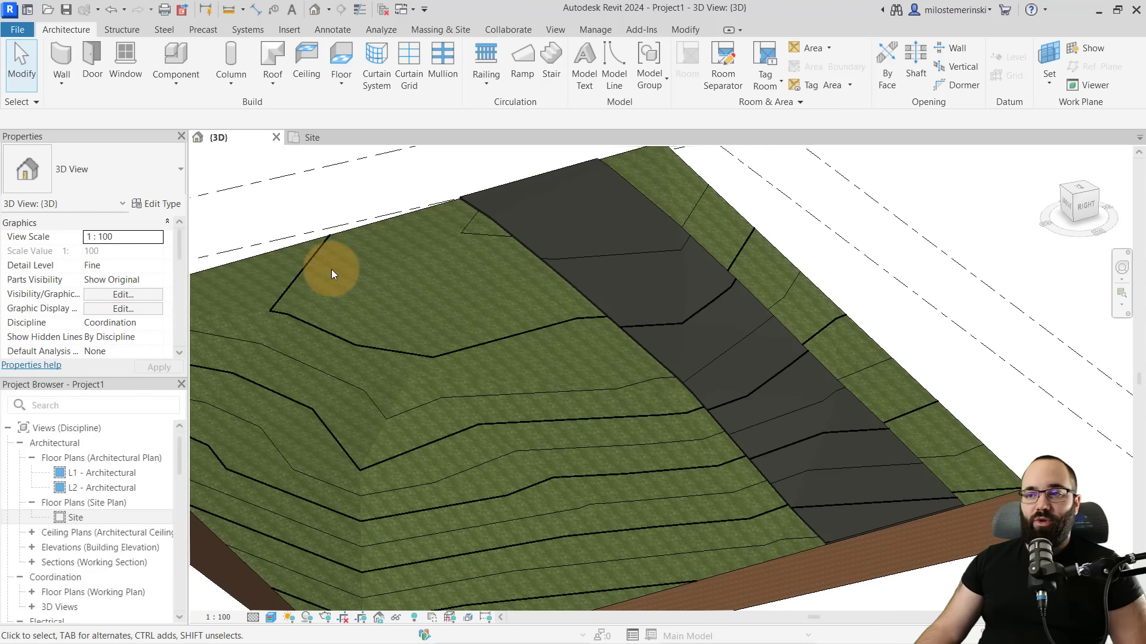
pyautogui.click(477, 204)
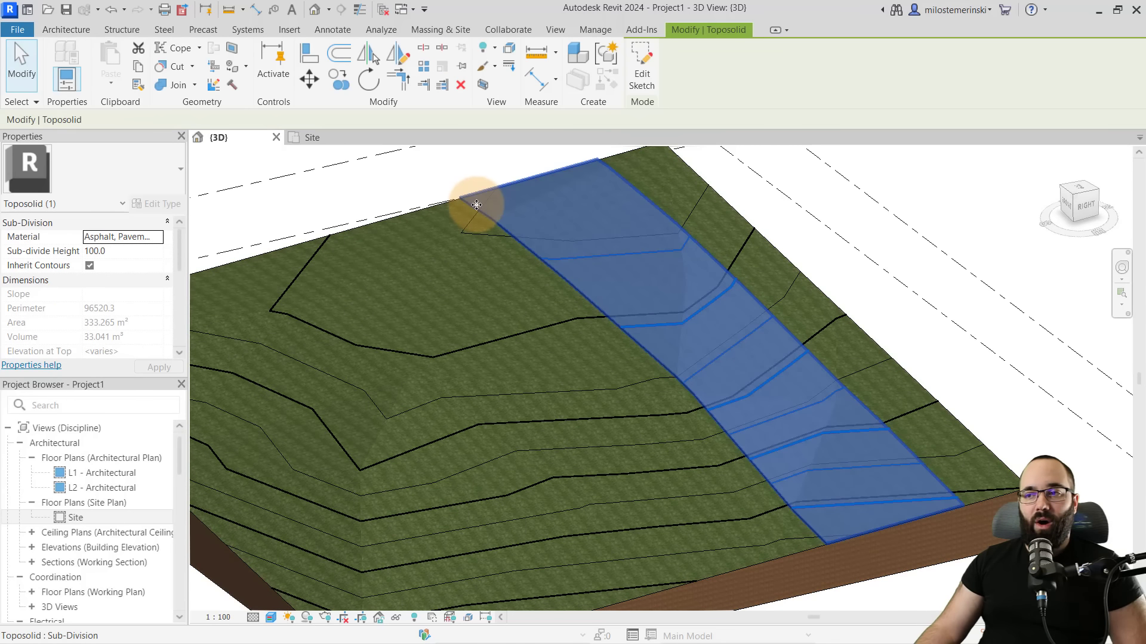
pyautogui.click(274, 210)
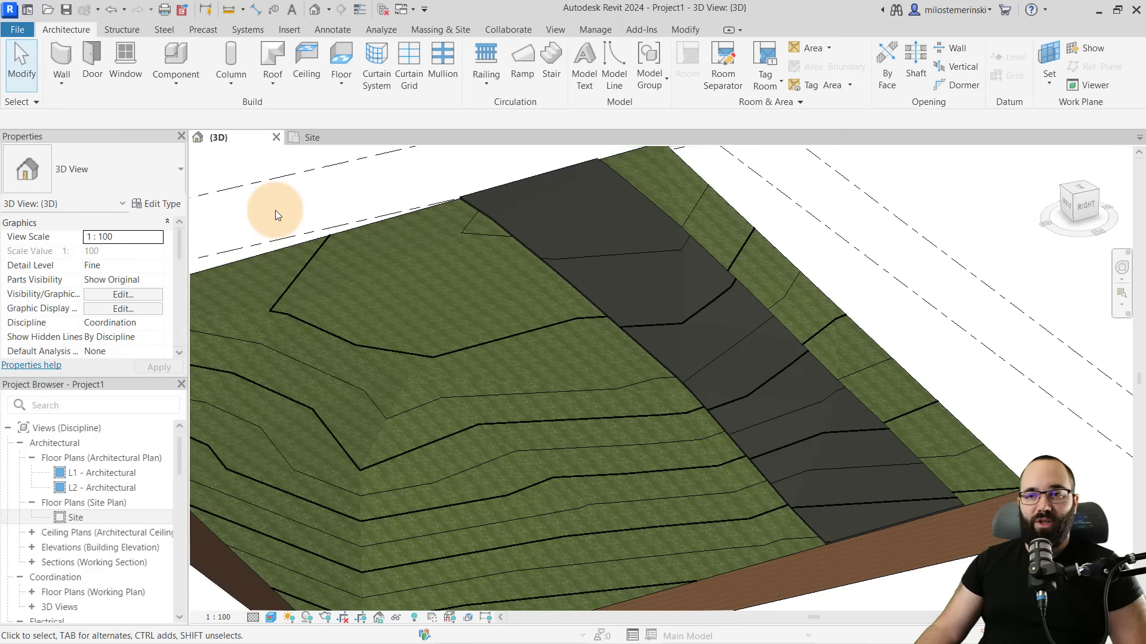
pyautogui.keyDown('shift'); pyautogui.moveTo(275, 210); pyautogui.dragTo(517, 253, button='middle'); pyautogui.keyUp('shift')
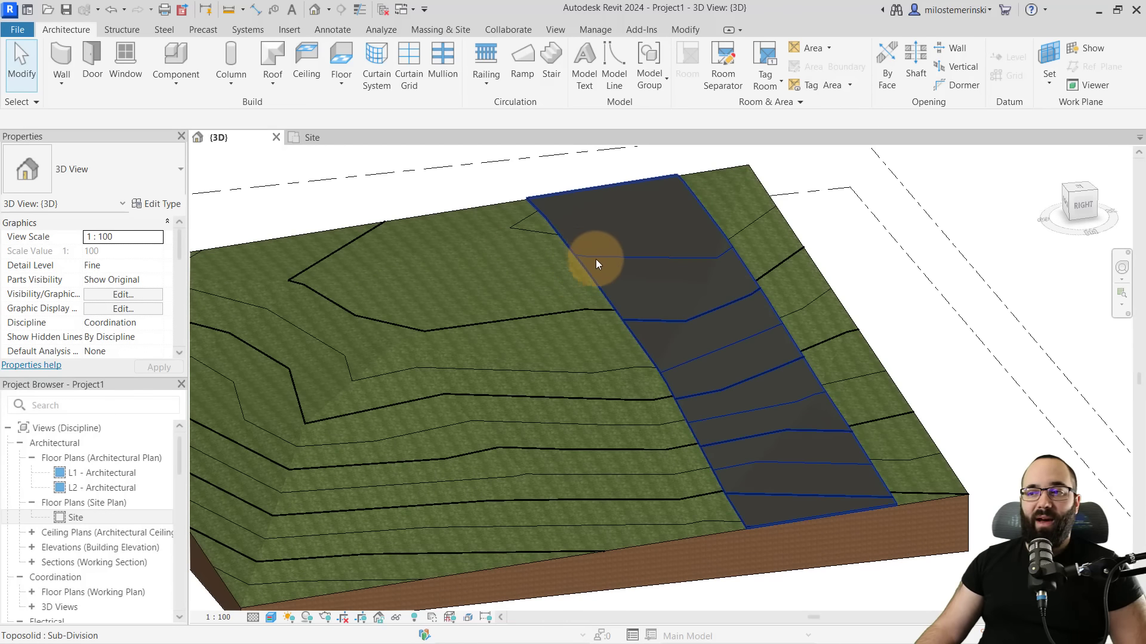
# Turn off Inherit Contours for the asphalt sub-division
pyautogui.moveTo(646, 314)
pyautogui.keyDown('shift'); pyautogui.mouseDown(button='middle')
pyautogui.moveTo(673, 317)
pyautogui.moveTo(644, 321)
pyautogui.mouseUp(button='middle'); pyautogui.keyUp('shift')
pyautogui.click(655, 320)
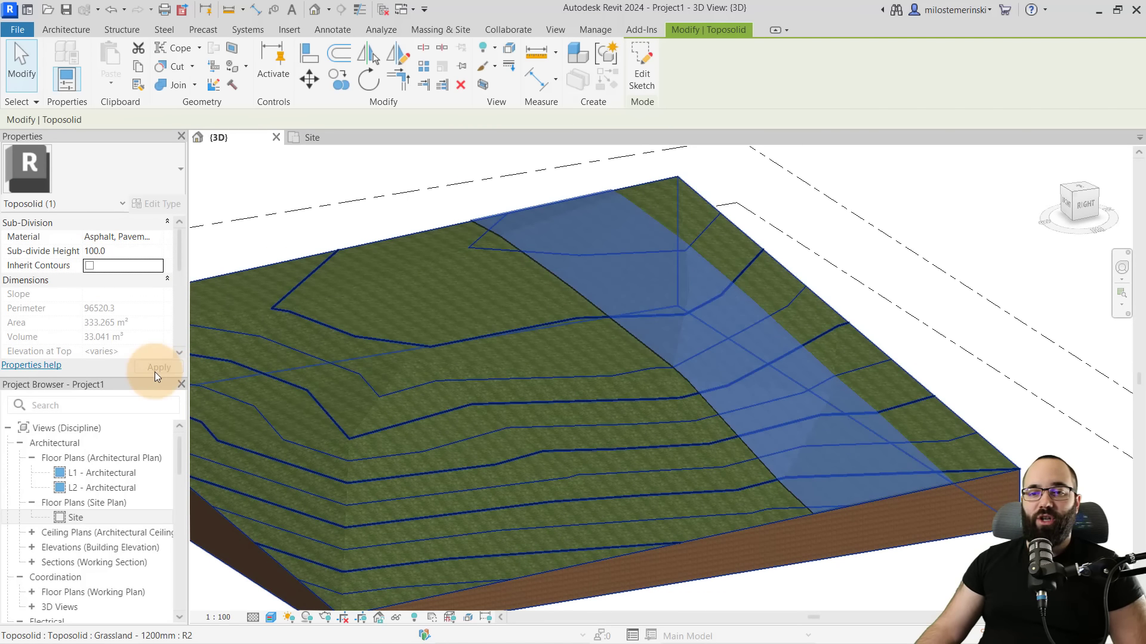
pyautogui.click(304, 238)
pyautogui.keyDown('shift'); pyautogui.moveTo(361, 229); pyautogui.dragTo(480, 210, button='middle'); pyautogui.keyUp('shift')
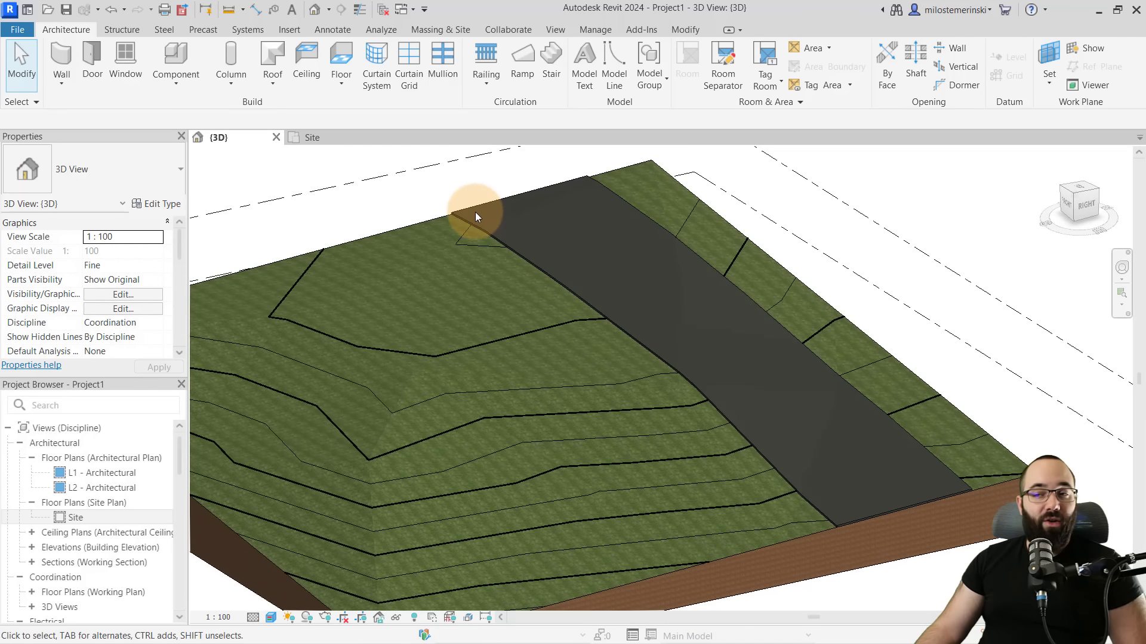
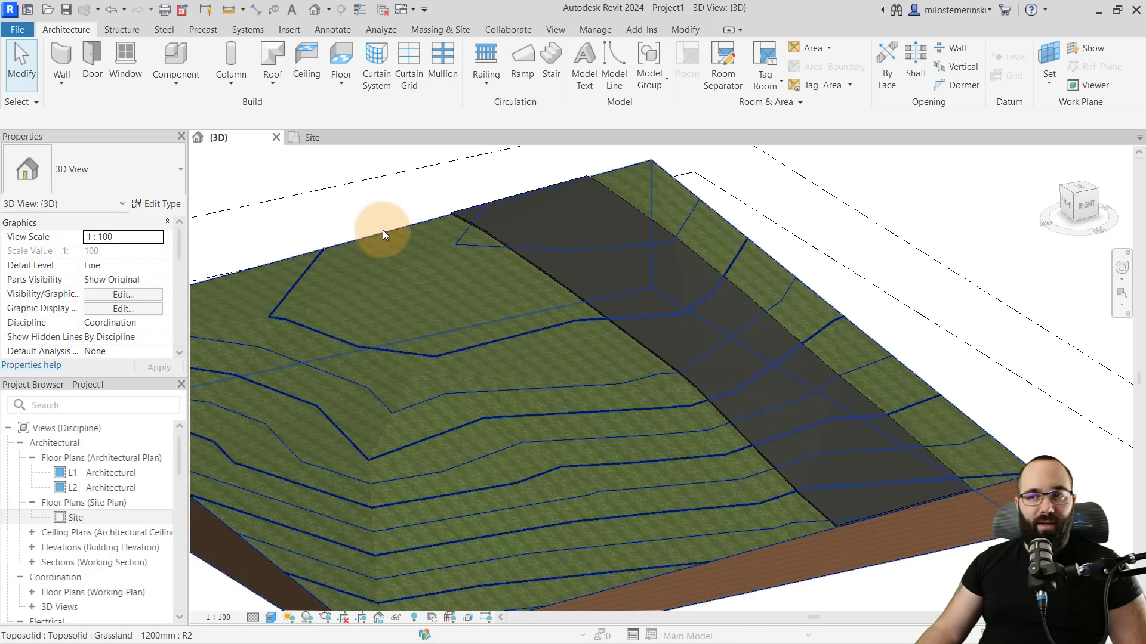
pyautogui.click(468, 218)
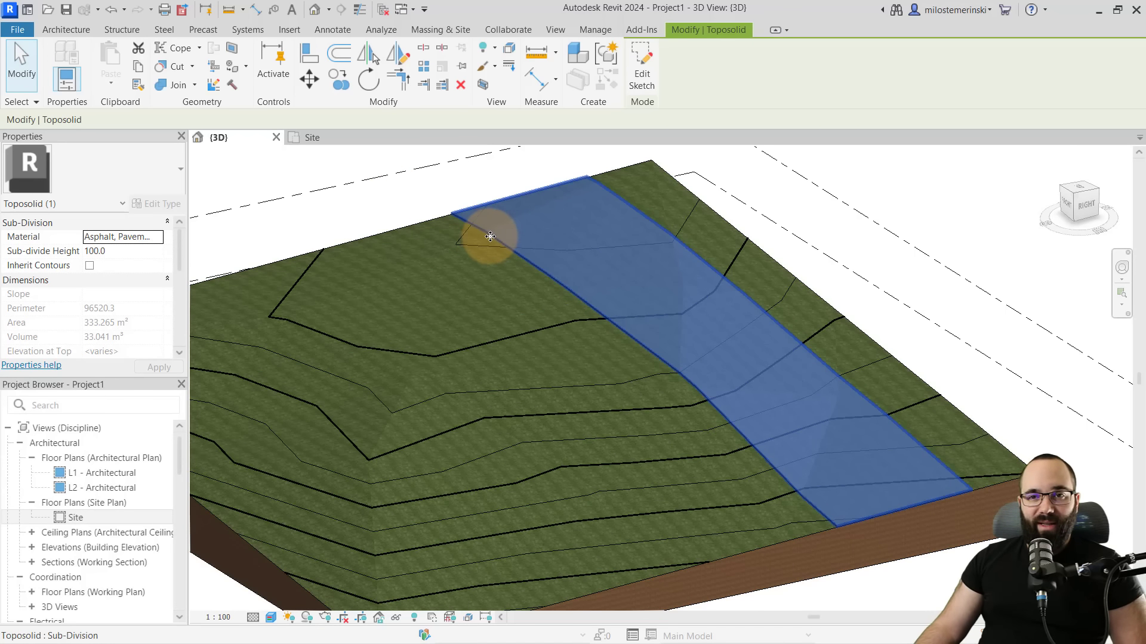
pyautogui.click(409, 196)
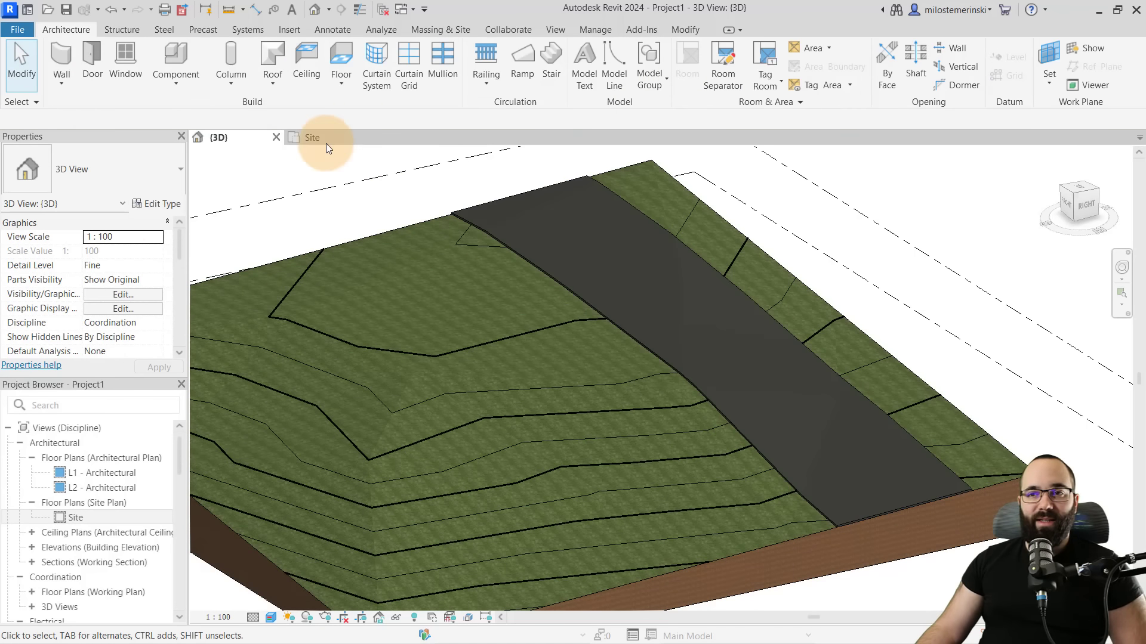
# In the Site plan, draw a vertical section line crossing the asphalt strip, dismissing the save reminder
pyautogui.click(325, 141)
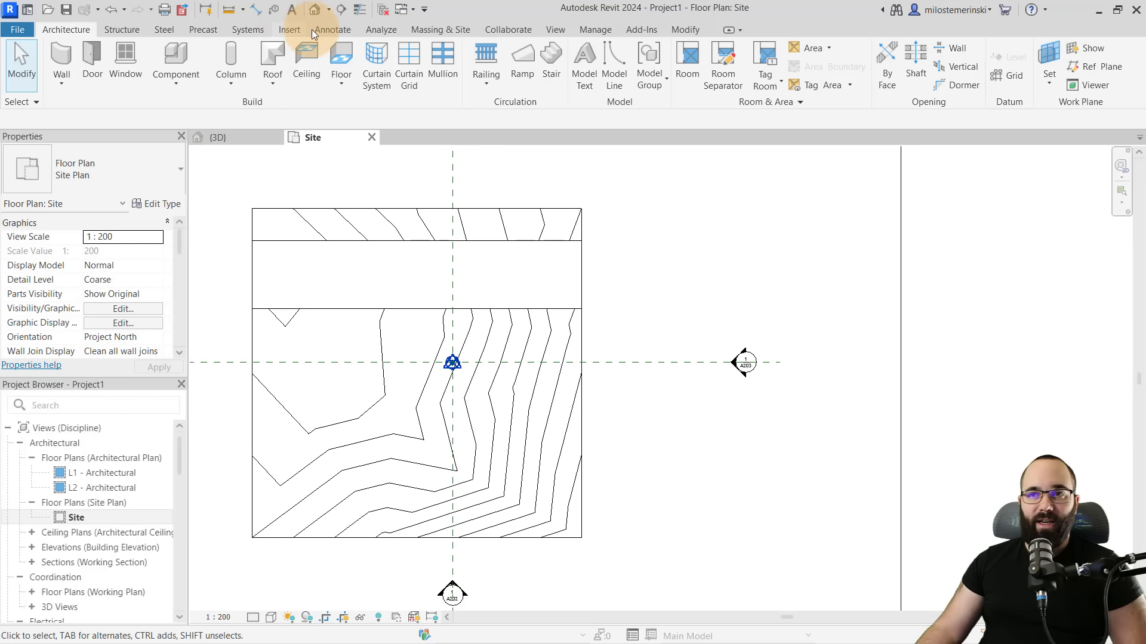
pyautogui.click(338, 12)
pyautogui.click(666, 380)
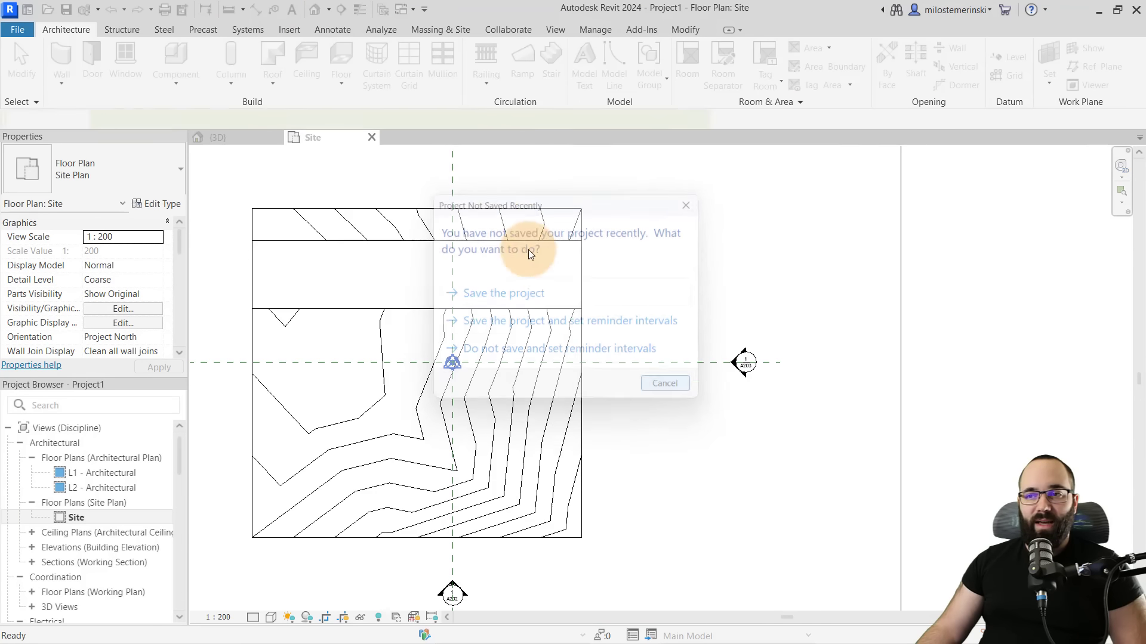
pyautogui.click(519, 222)
pyautogui.click(519, 340)
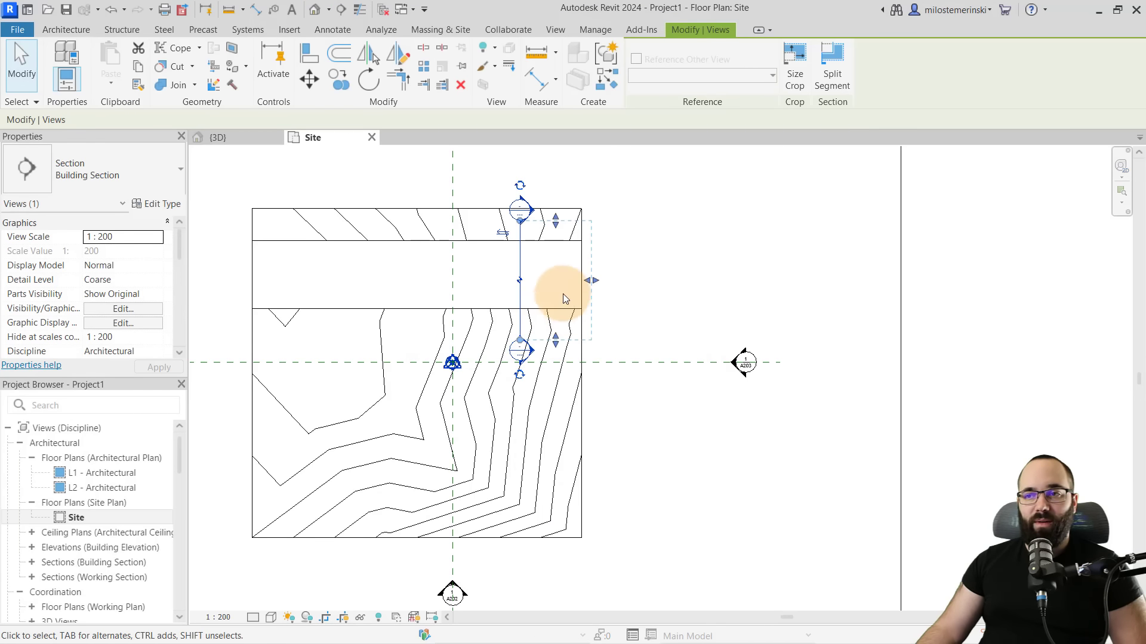
# Flip the section's viewing direction and extend its view depth past the toposolid's far edge
pyautogui.click(503, 233)
pyautogui.moveTo(448, 281); pyautogui.dragTo(229, 288)
pyautogui.click(574, 175)
# Open the new section view and examine how the asphalt strip sits on the terrain surface
pyautogui.doubleClick(513, 209)
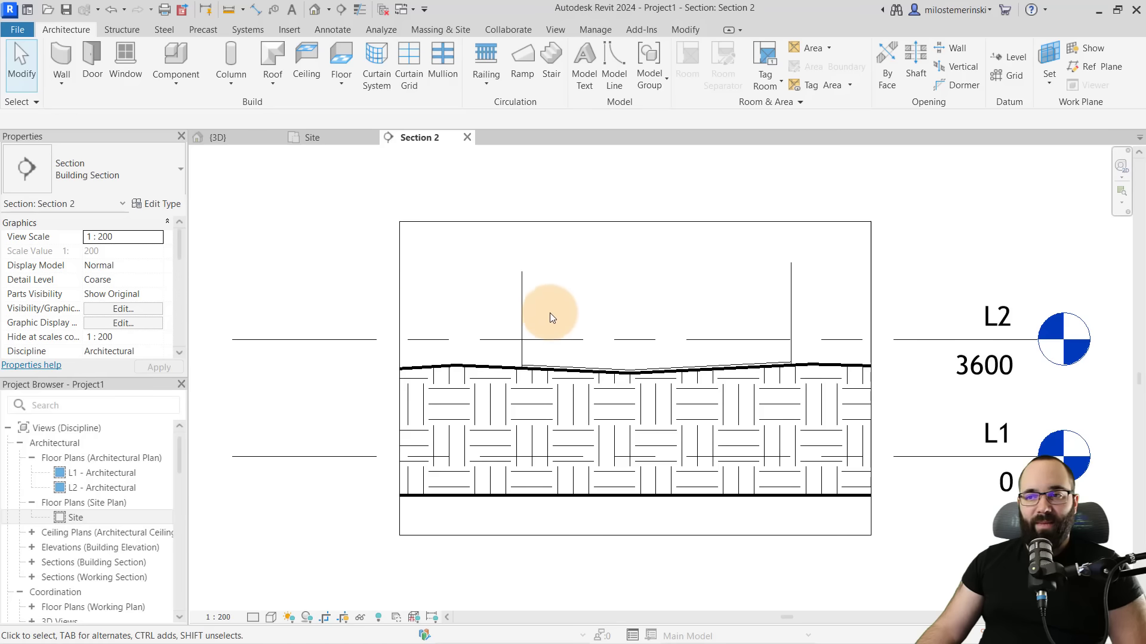
pyautogui.scroll(3, 432, 337)
pyautogui.scroll(-4, 429, 335)
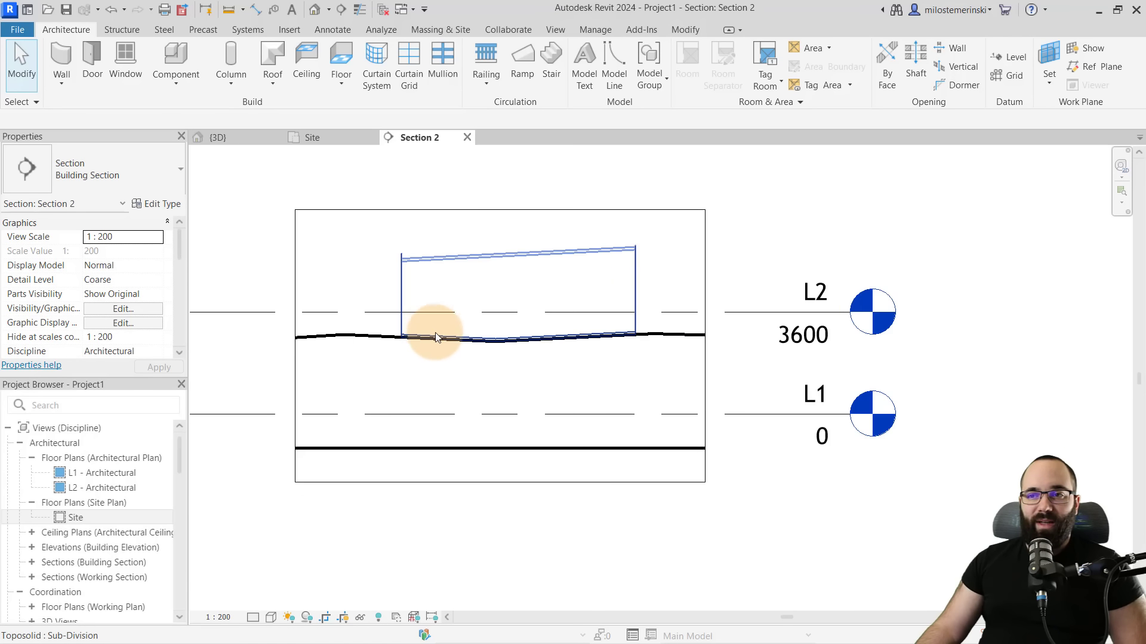
pyautogui.click(429, 335)
pyautogui.scroll(4, 430, 334)
pyautogui.press('Escape')
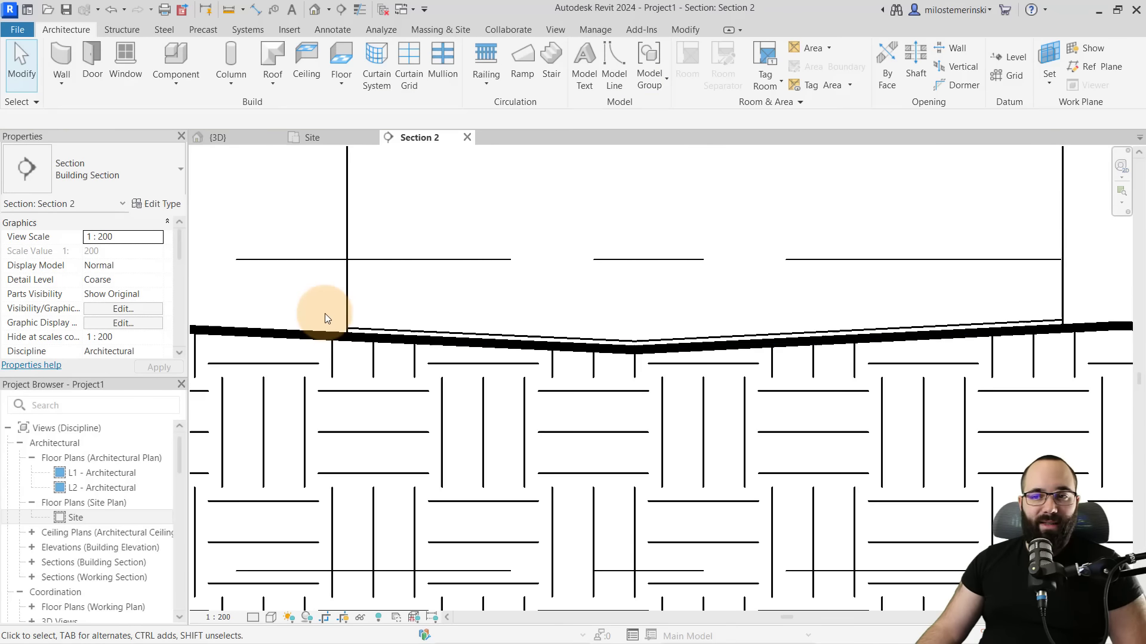
pyautogui.scroll(2, 324, 313)
pyautogui.scroll(-4, 358, 319)
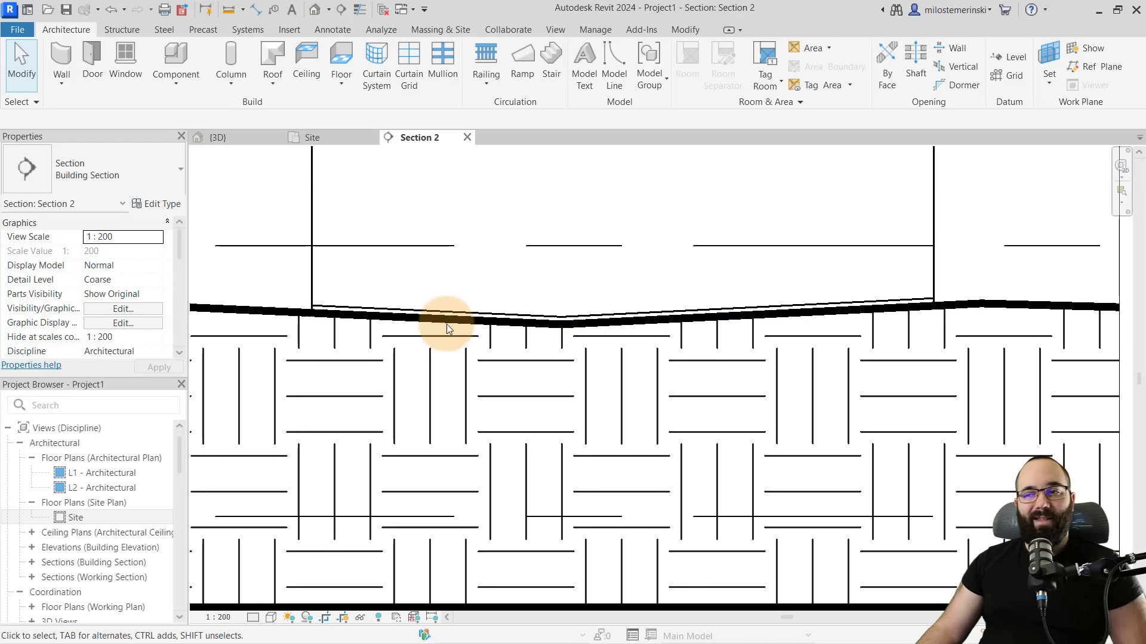
# Set the section view's detail level to Fine and inspect the cut strip and terrain layers
pyautogui.click(900, 298)
pyautogui.scroll(-5, 512, 260)
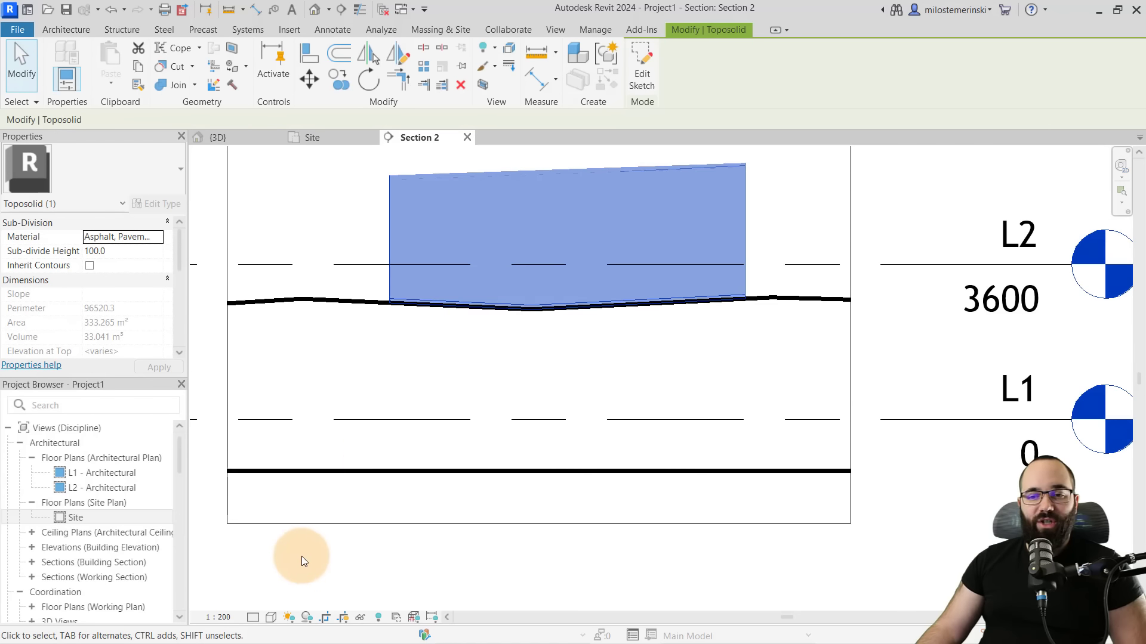
pyautogui.click(253, 617)
pyautogui.click(269, 604)
pyautogui.scroll(4, 399, 313)
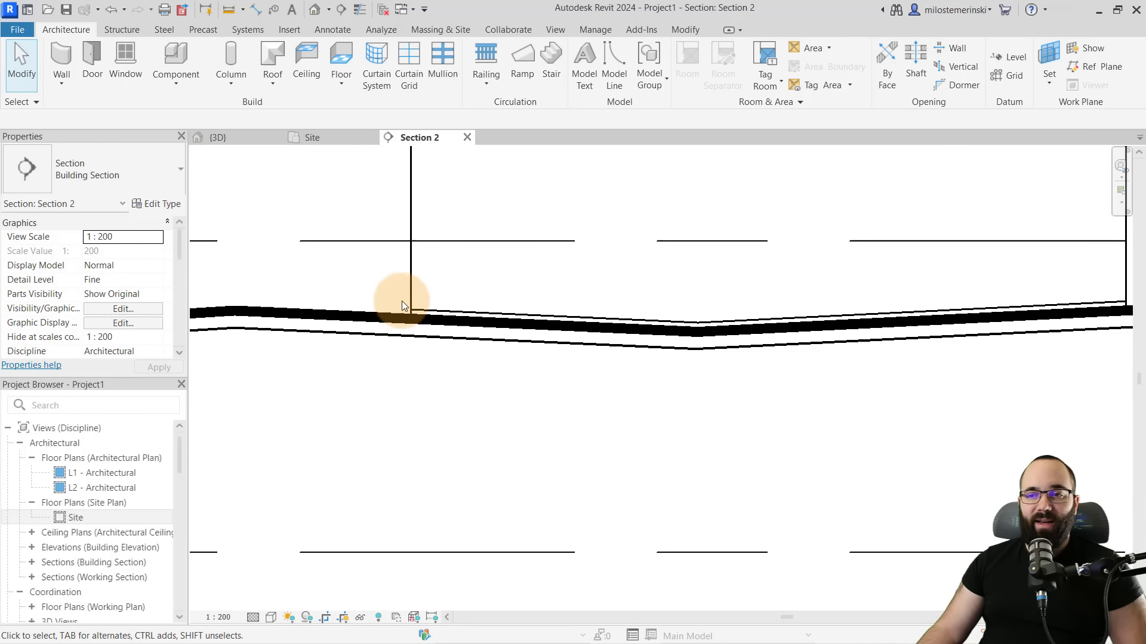
# Try to join the asphalt sub-division with the grassland toposolid in the section view, resolving the error and clearing the selection
pyautogui.click(412, 305)
pyautogui.scroll(-2, 358, 287)
pyautogui.moveTo(356, 280); pyautogui.dragTo(285, 270, button='middle')
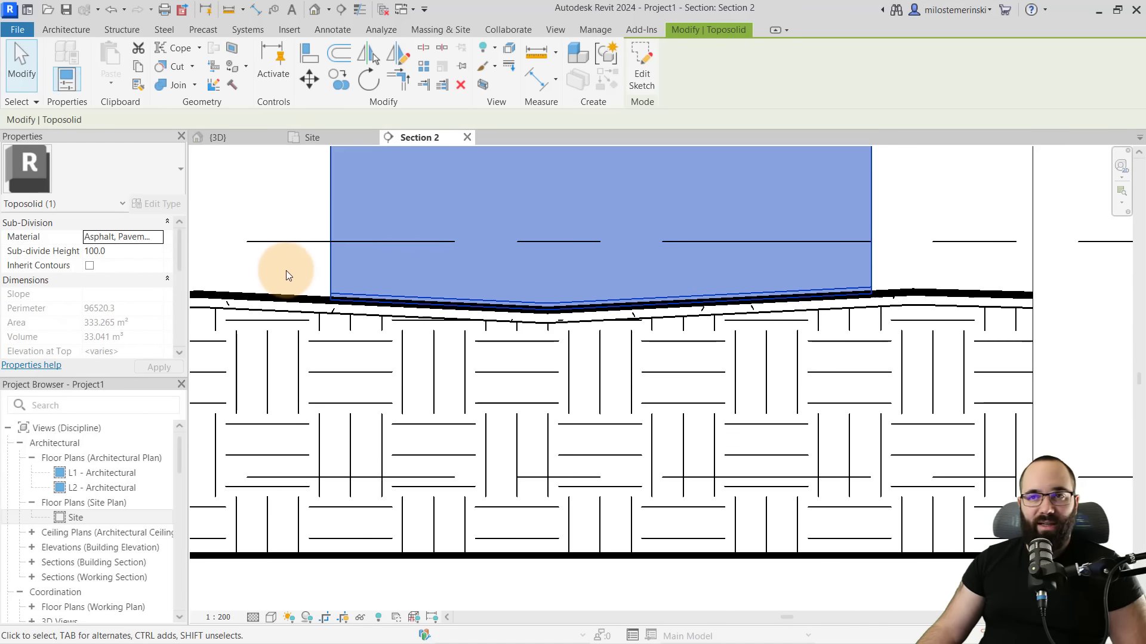
pyautogui.click(171, 85)
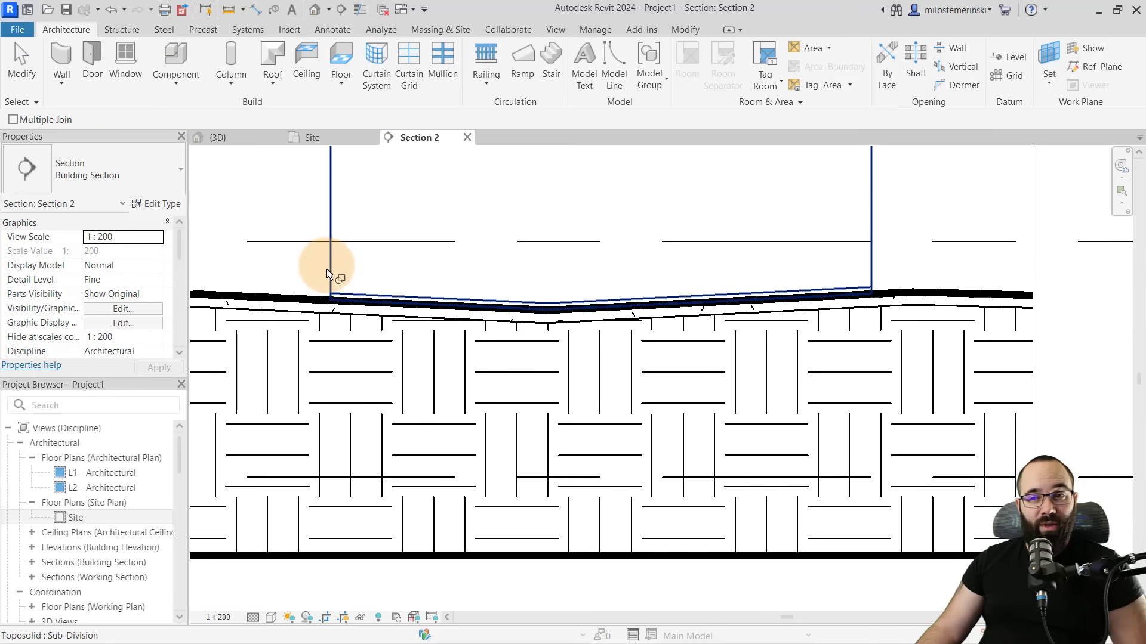
pyautogui.click(312, 300)
pyautogui.click(341, 298)
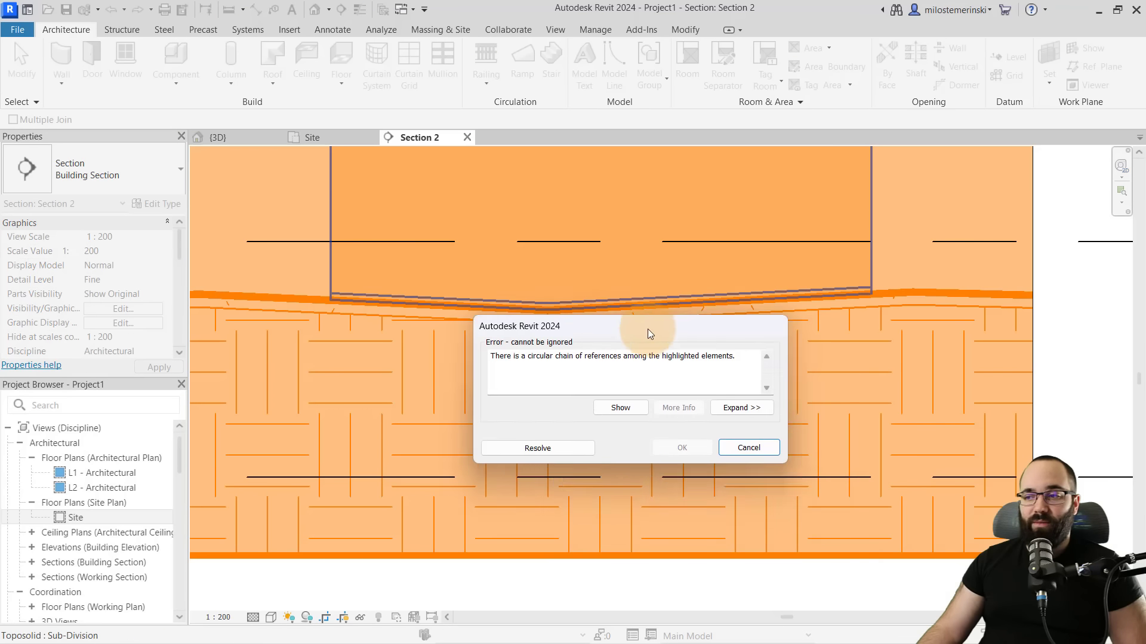
pyautogui.click(484, 392)
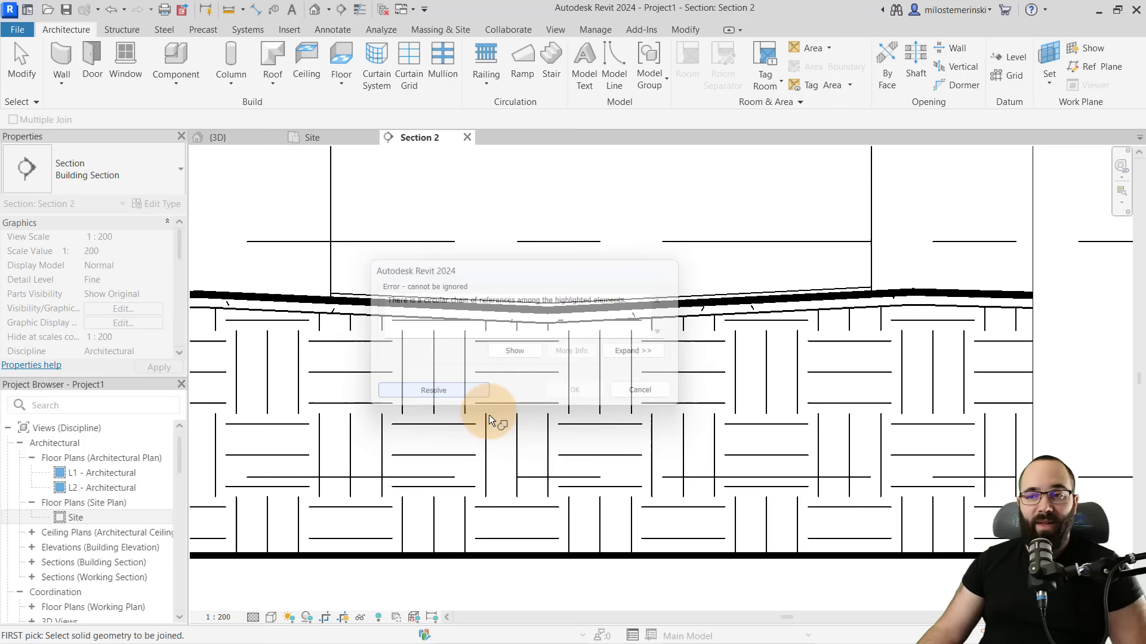
pyautogui.click(333, 288)
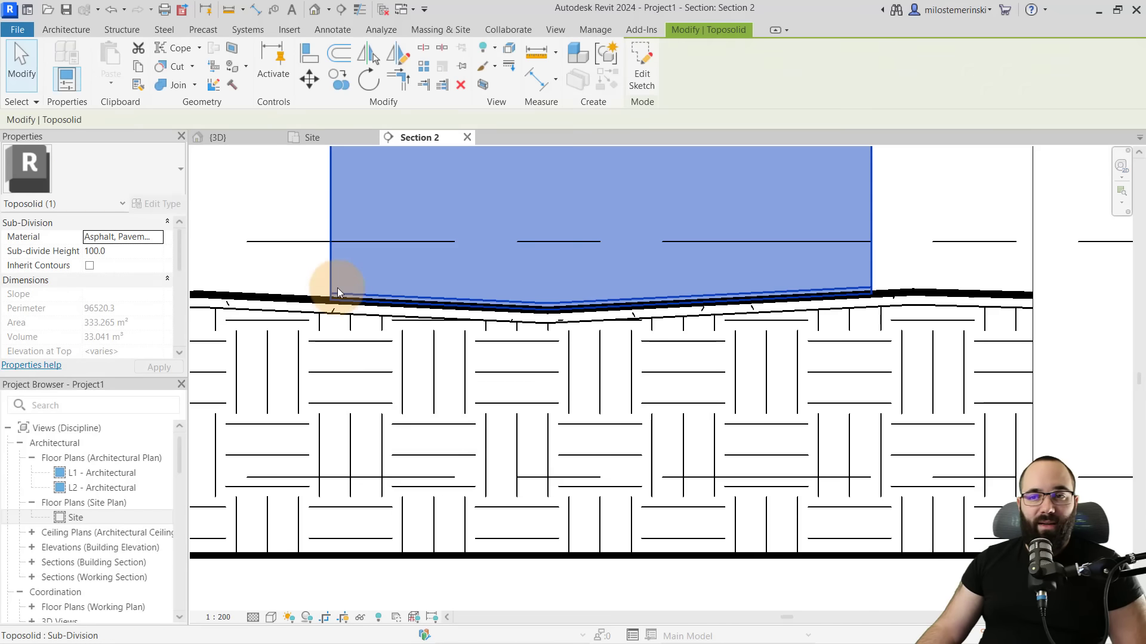
pyautogui.press('Escape')
pyautogui.scroll(-3, 516, 271)
pyautogui.moveTo(515, 272); pyautogui.dragTo(511, 293, button='middle')
# In the 3D view, adjust the height of the toposolid's shape point beneath the asphalt strip and check that the strip follows
pyautogui.click(227, 138)
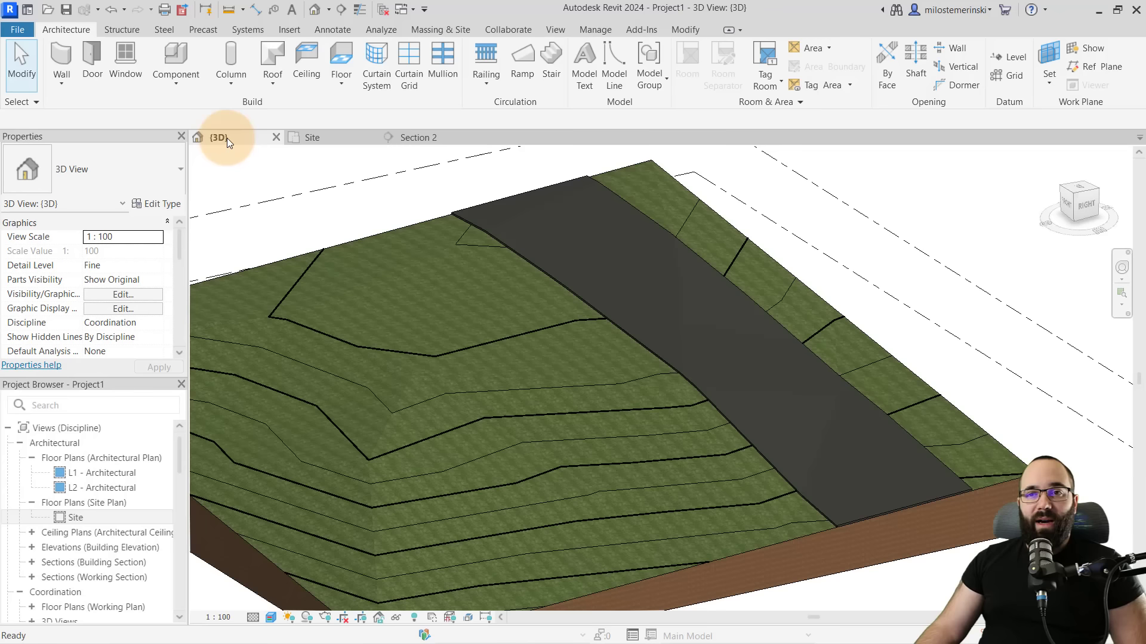
pyautogui.click(531, 264)
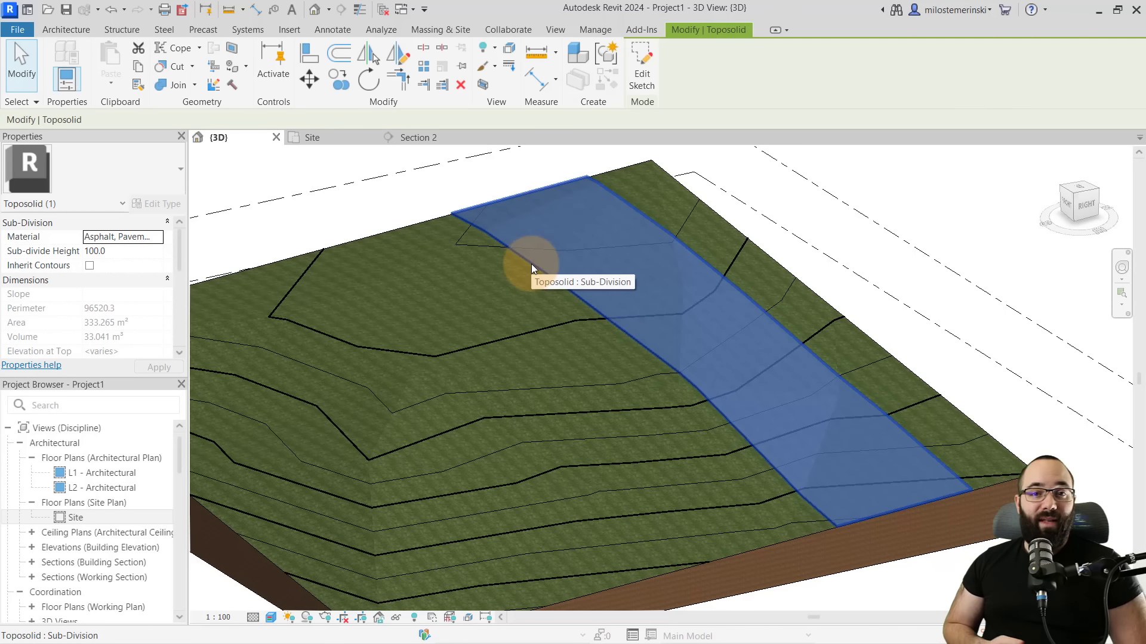
pyautogui.click(468, 191)
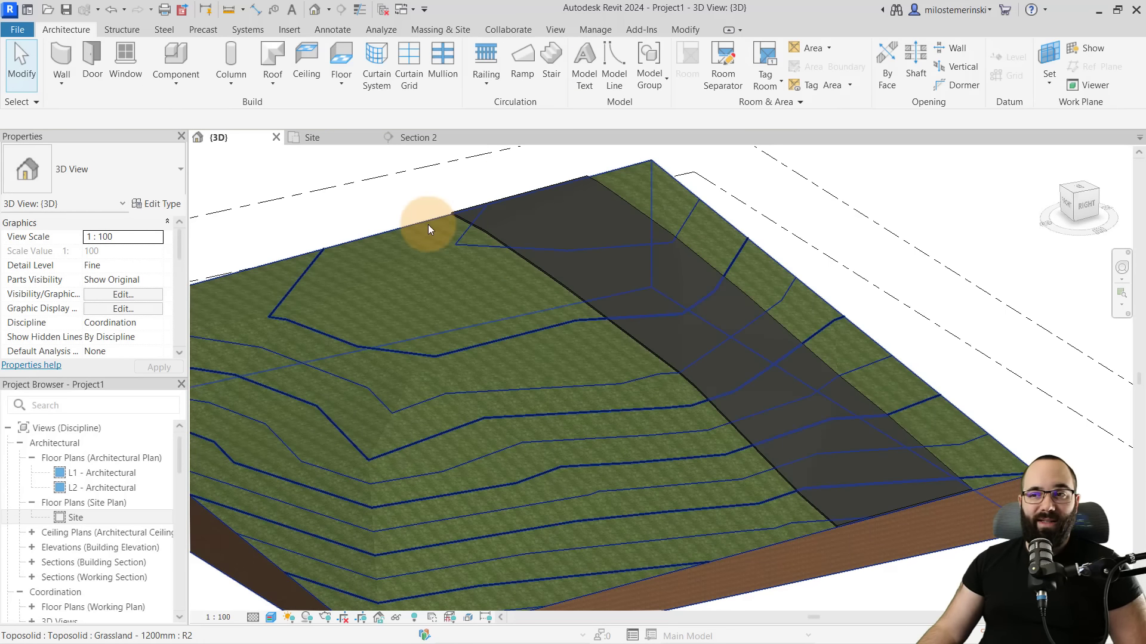
pyautogui.click(428, 224)
pyautogui.scroll(-1, 568, 257)
pyautogui.moveTo(485, 309); pyautogui.dragTo(509, 311, button='middle')
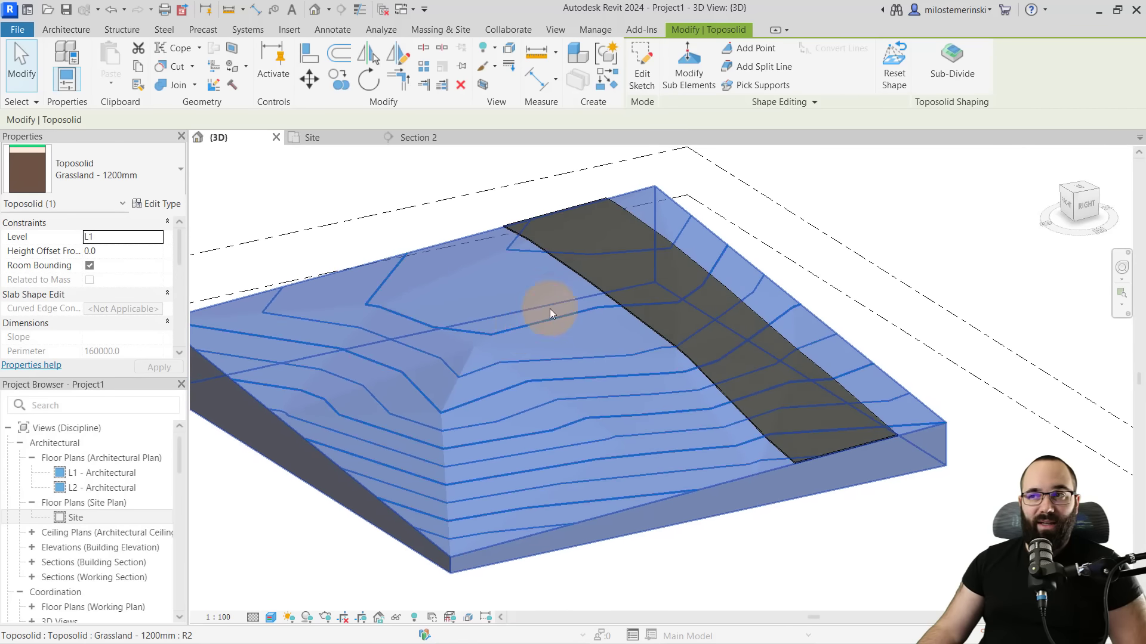
pyautogui.click(688, 84)
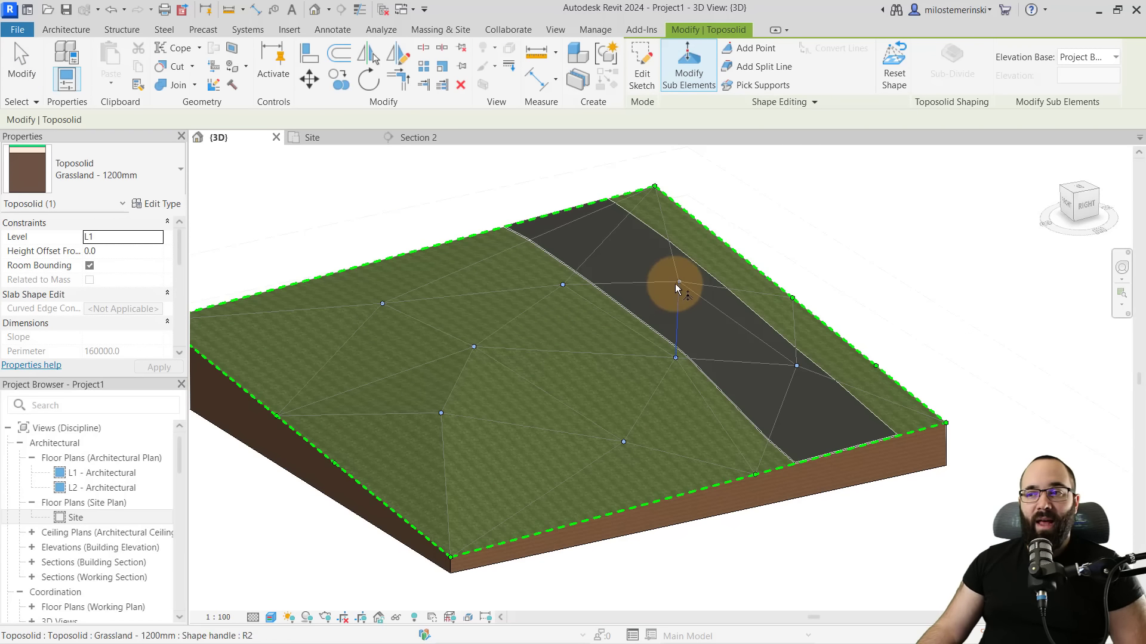
pyautogui.moveTo(681, 286)
pyautogui.mouseDown()
pyautogui.moveTo(669, 311)
pyautogui.moveTo(679, 279)
pyautogui.moveTo(677, 300)
pyautogui.mouseUp()
pyautogui.click(643, 392)
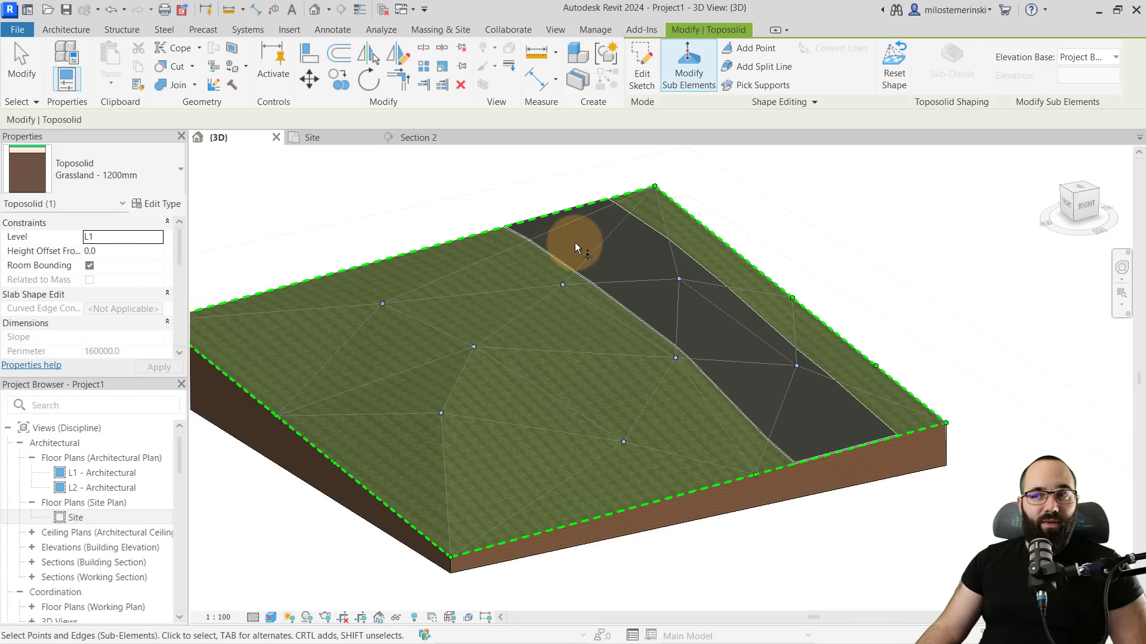
pyautogui.click(528, 165)
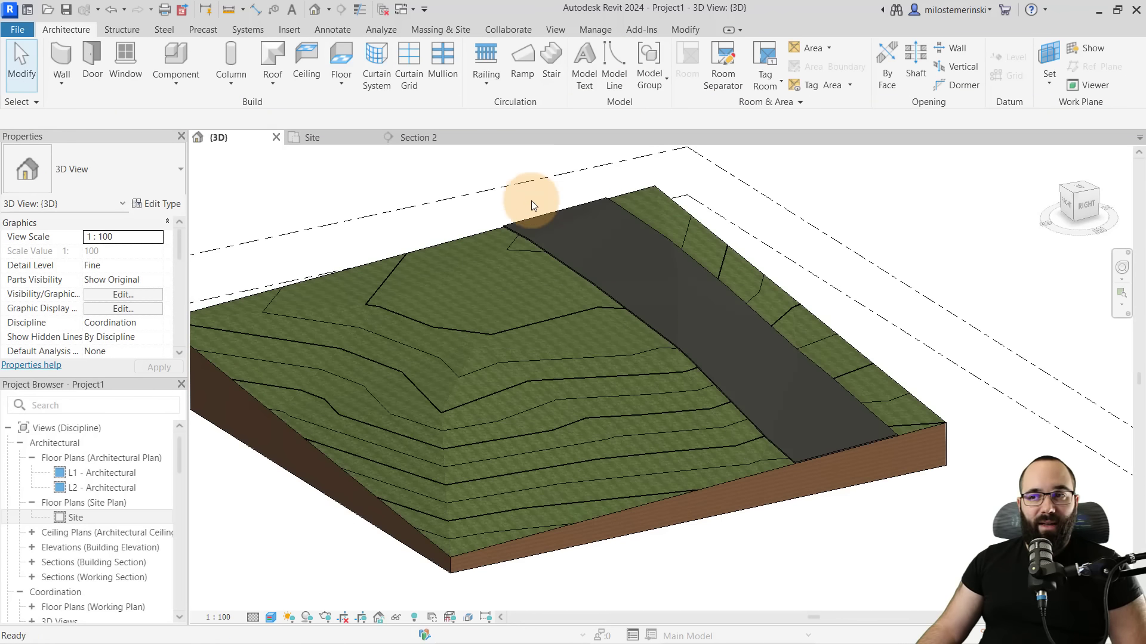
pyautogui.click(513, 227)
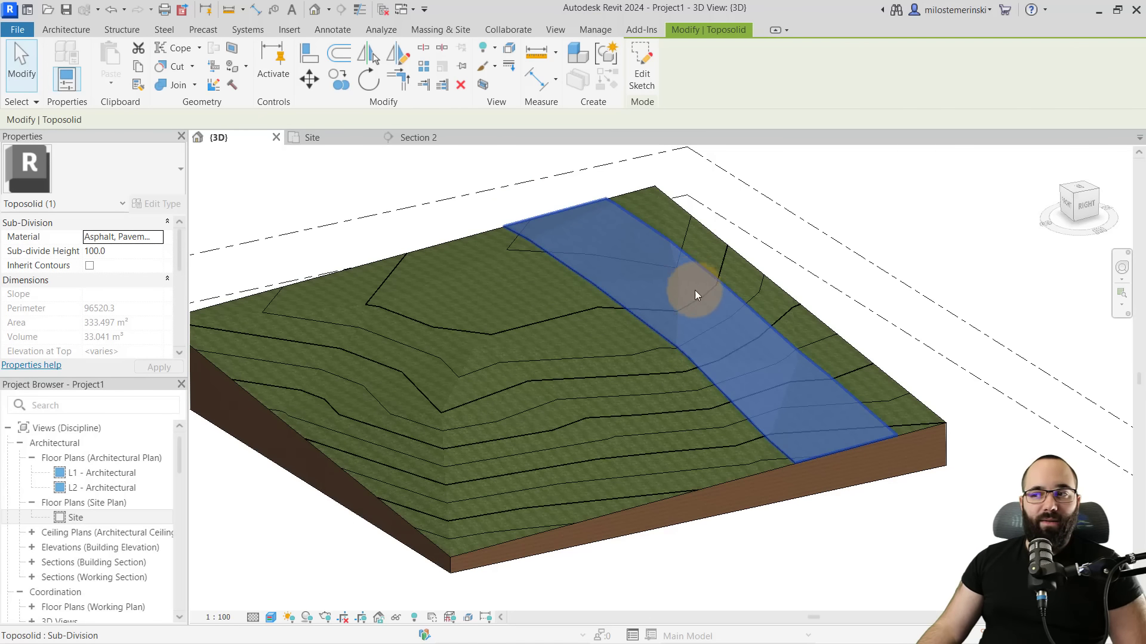
pyautogui.click(490, 207)
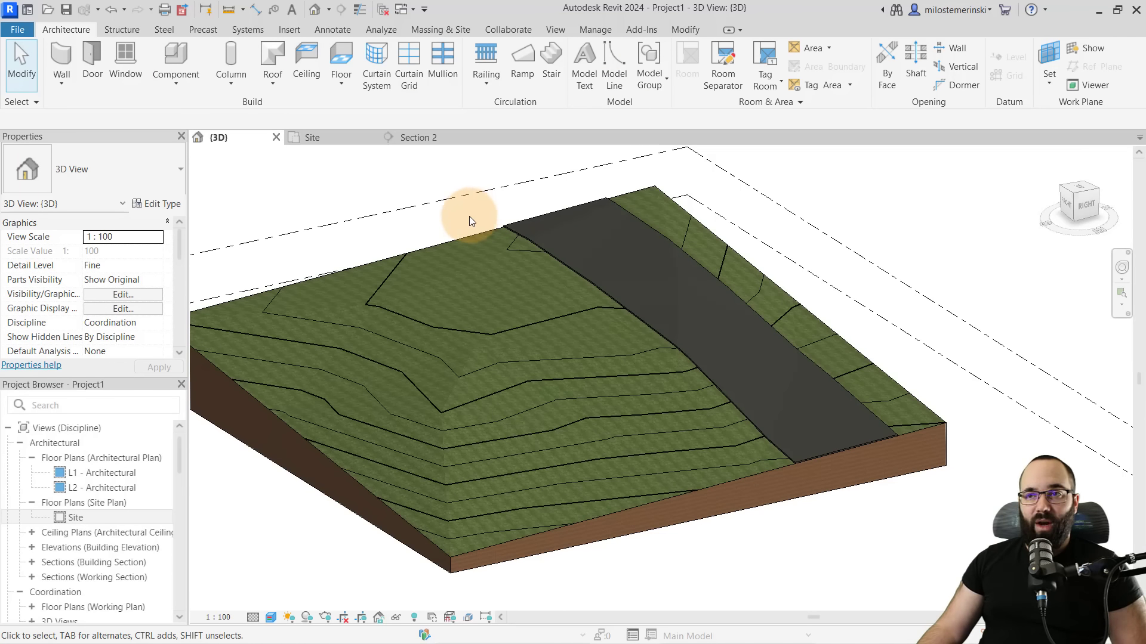
# Split the toposolid in the Site plan with a full-width rectangle about 40000 by 7825 mm near its lower edge, resolving the error with Delete Instance(s)
pyautogui.click(466, 238)
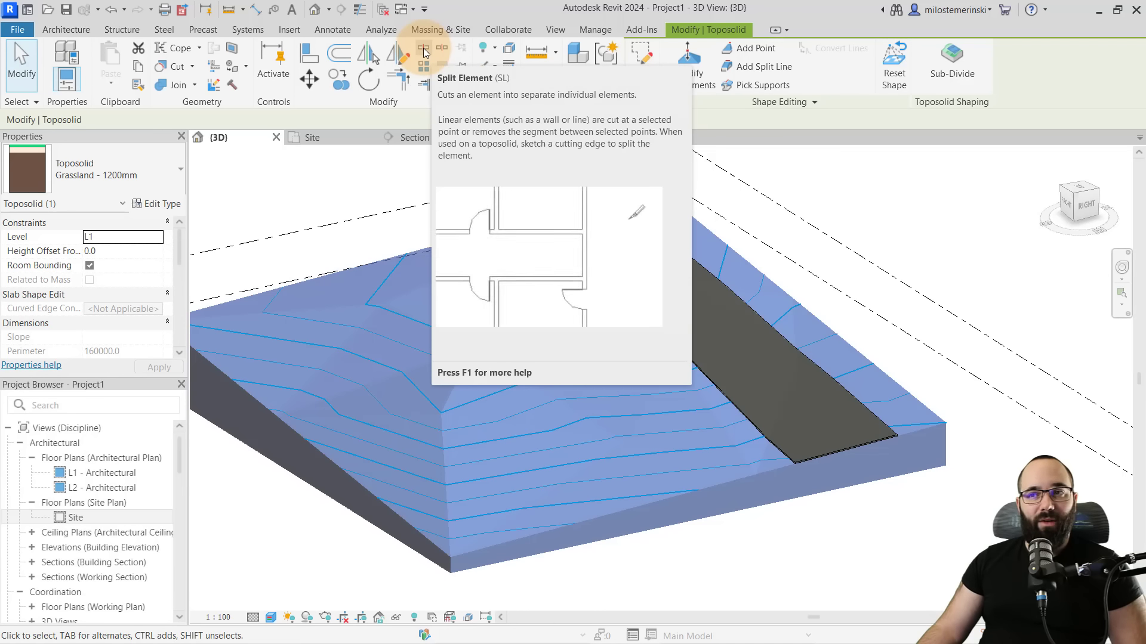
pyautogui.click(424, 49)
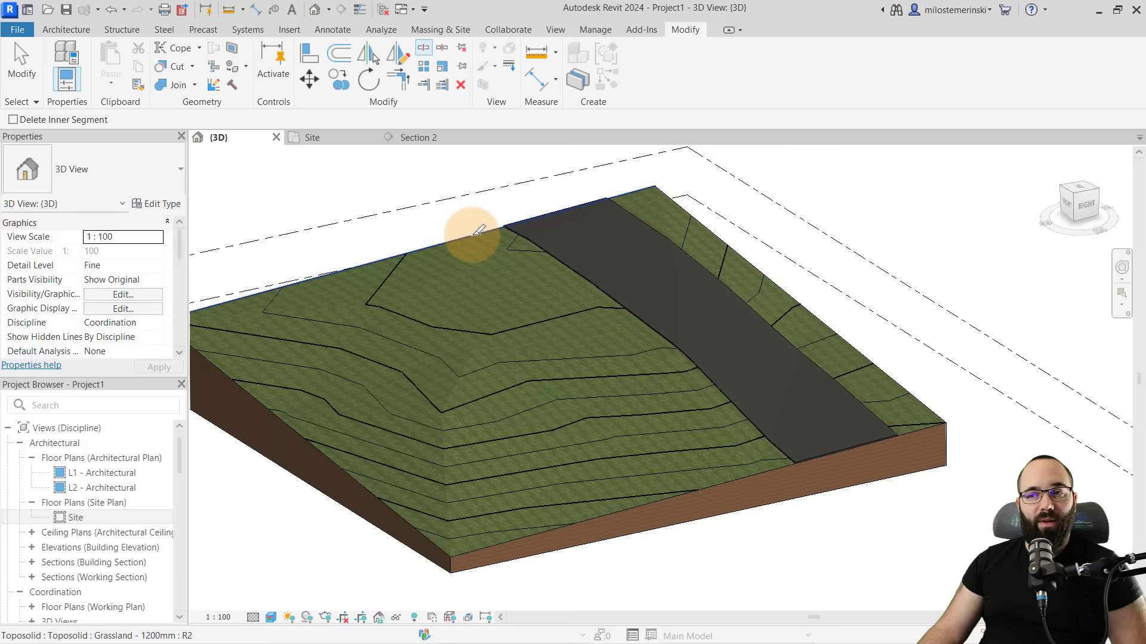
pyautogui.click(478, 230)
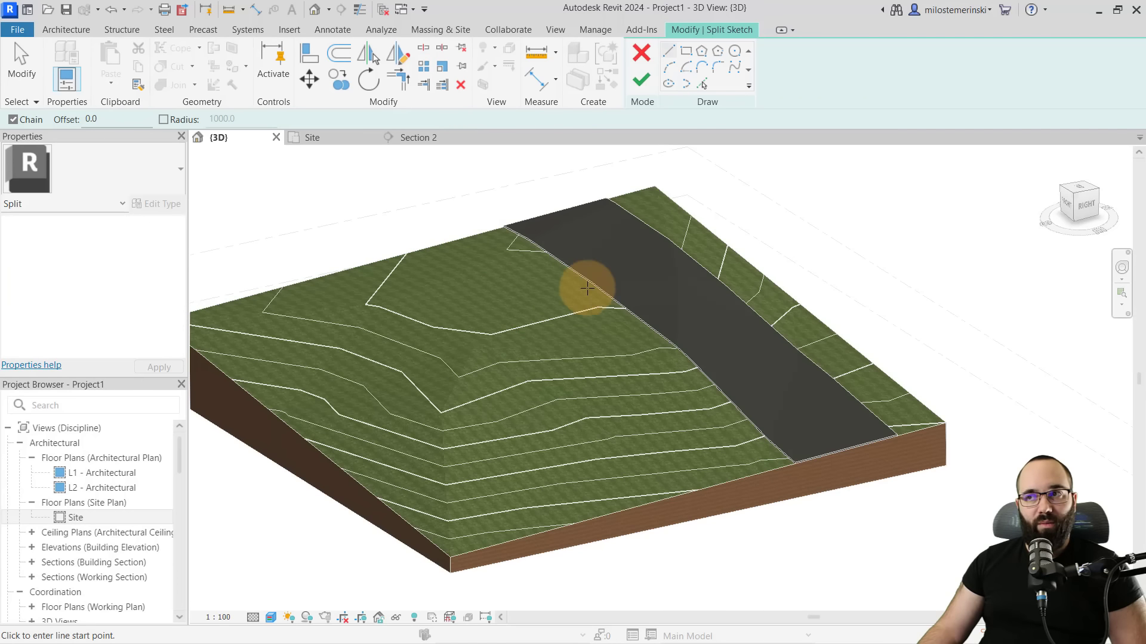
pyautogui.click(686, 51)
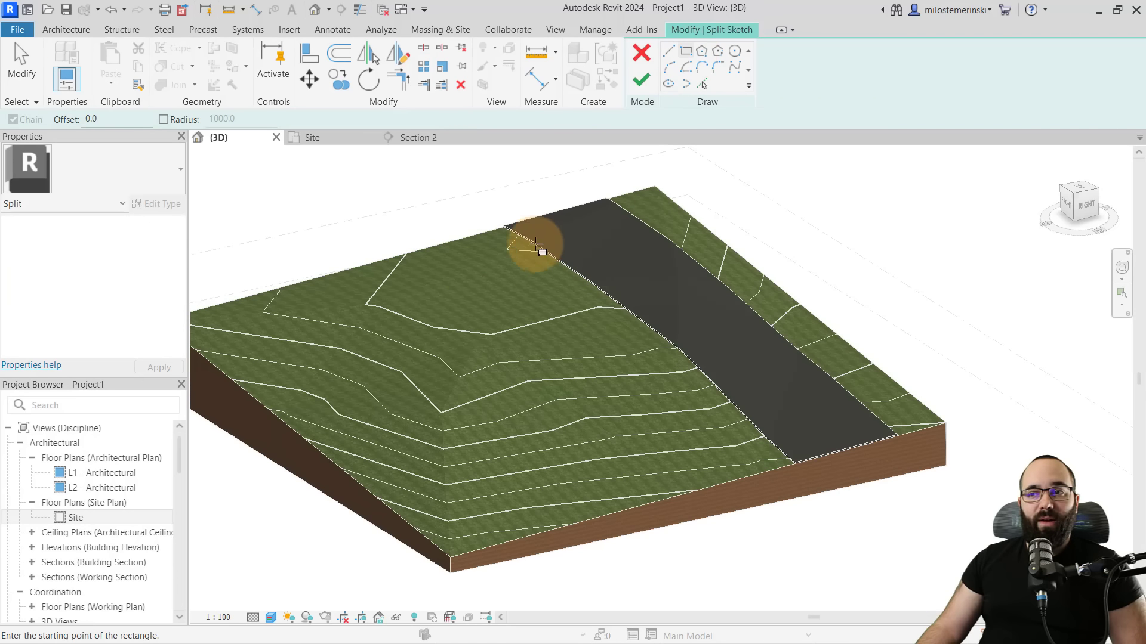
pyautogui.click(327, 138)
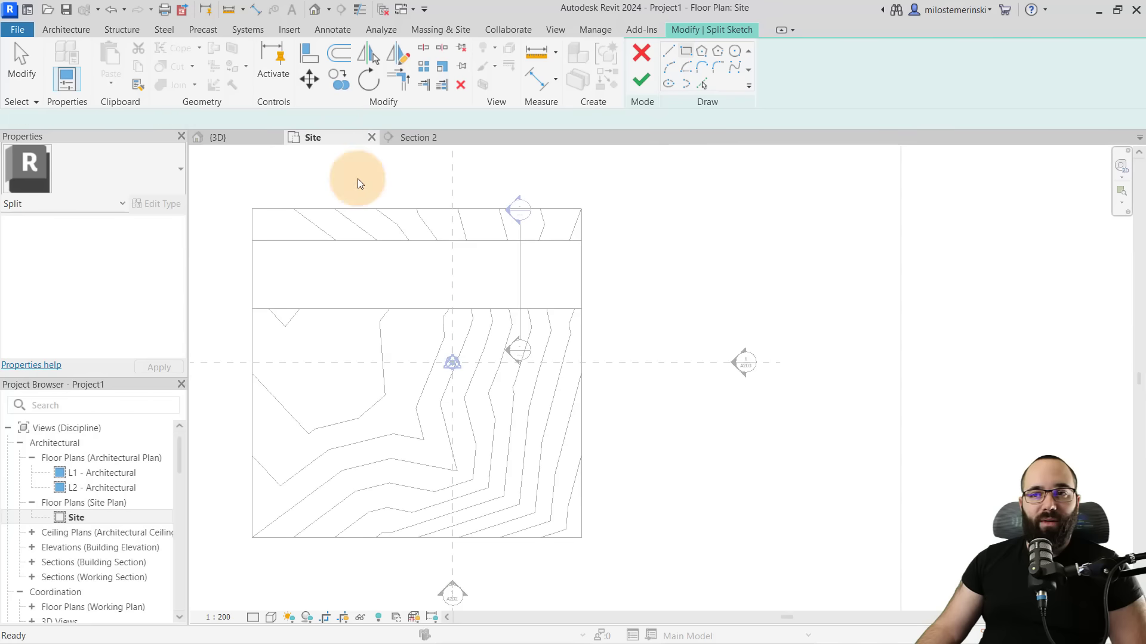
pyautogui.moveTo(453, 376); pyautogui.dragTo(456, 329, button='middle')
pyautogui.click(255, 471)
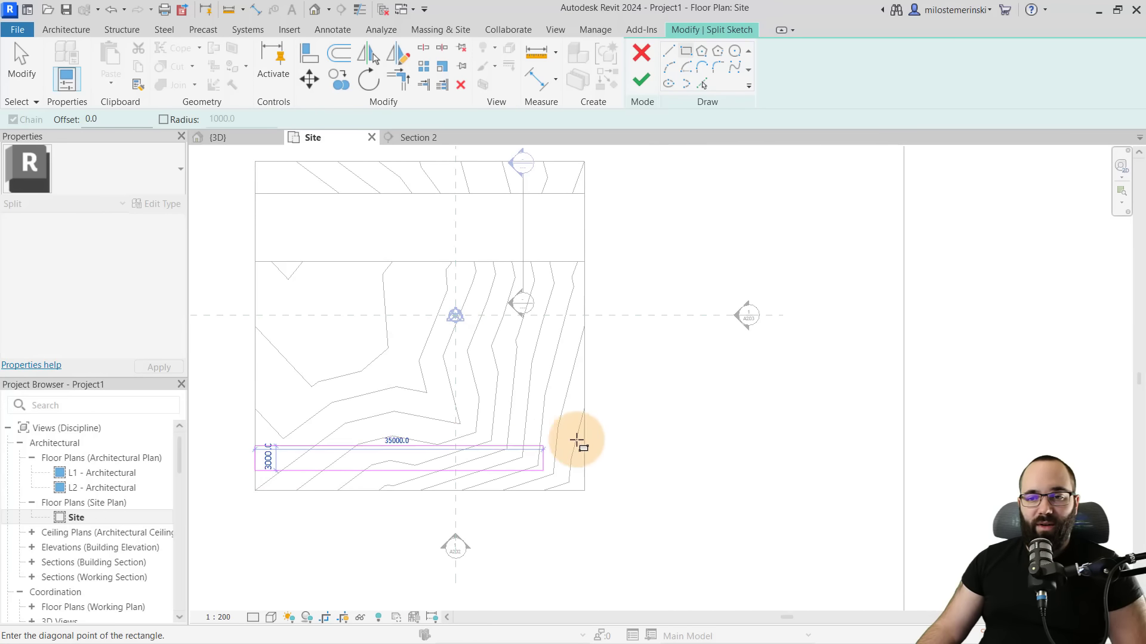
pyautogui.click(584, 406)
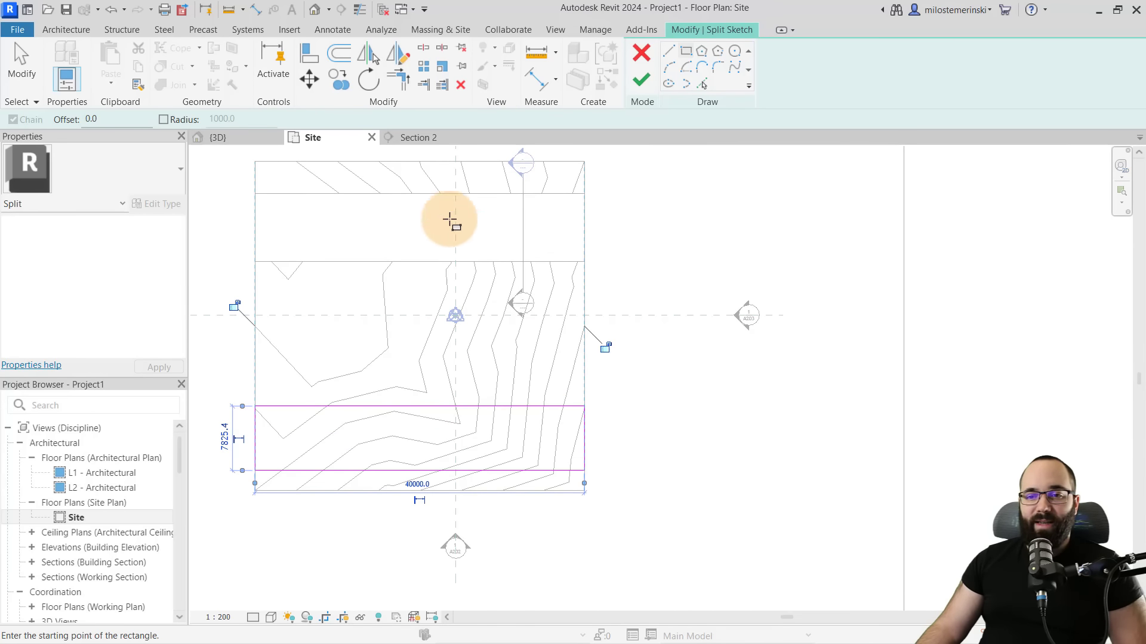
pyautogui.click(642, 80)
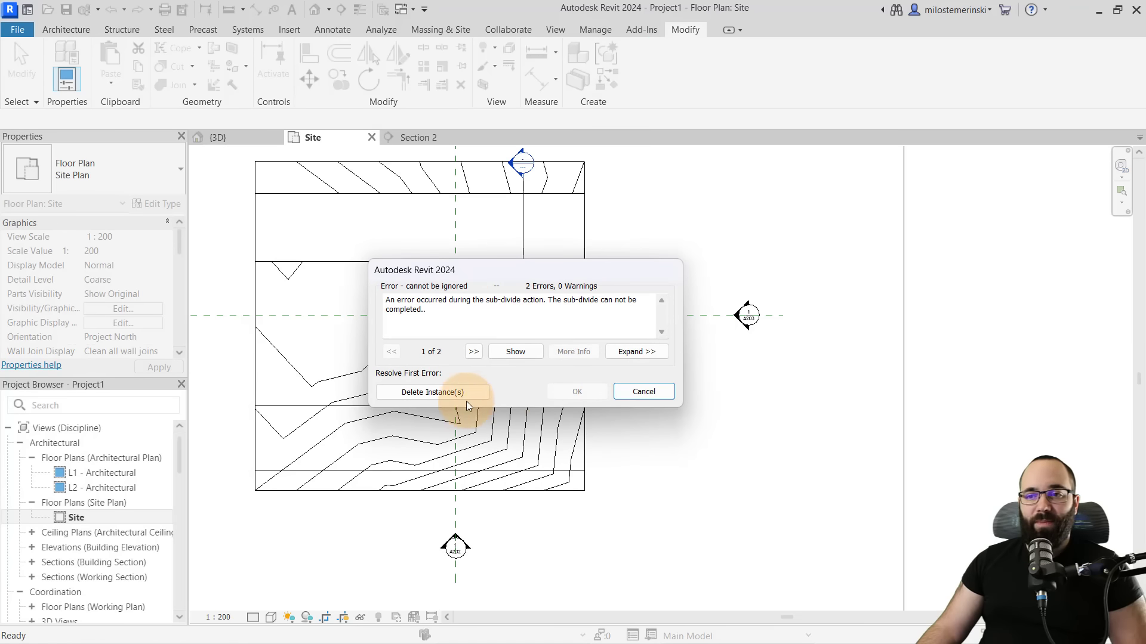
pyautogui.click(417, 392)
# Examine the split-off strip in the 3D view as a separate toposolid
pyautogui.click(265, 146)
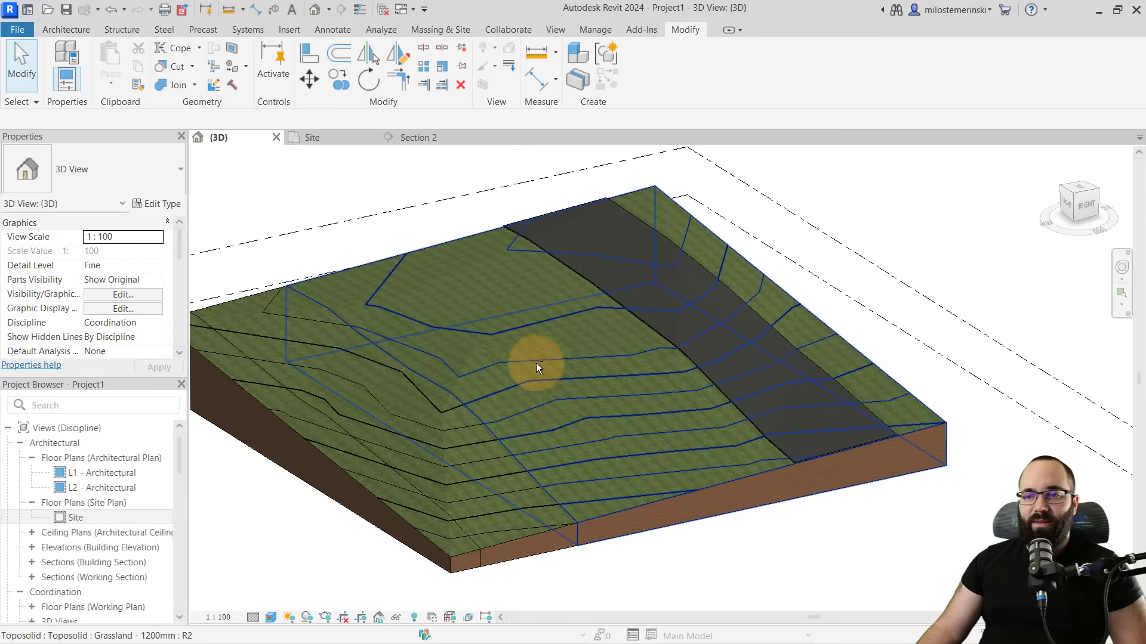
pyautogui.keyDown('shift'); pyautogui.moveTo(531, 365); pyautogui.dragTo(341, 455, button='middle'); pyautogui.keyUp('shift')
pyautogui.click(373, 494)
pyautogui.keyDown('shift'); pyautogui.moveTo(467, 388); pyautogui.dragTo(471, 358, button='middle'); pyautogui.keyUp('shift')
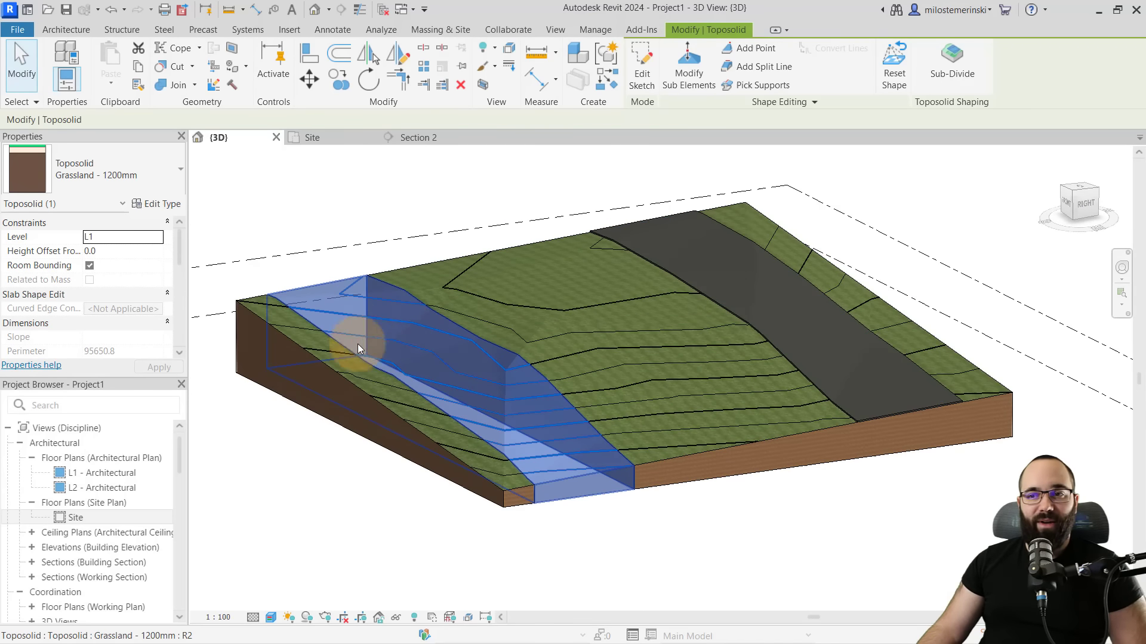
pyautogui.click(341, 270)
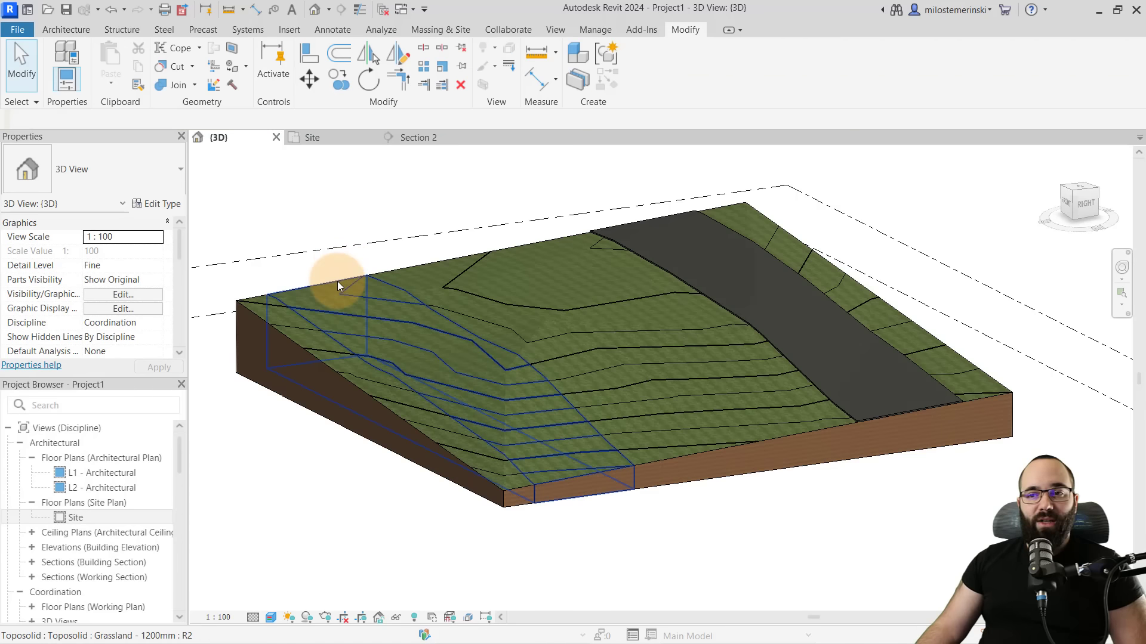
# Change the split-off strip's toposolid type to Generic - 1000mm
pyautogui.click(468, 312)
pyautogui.keyDown('shift'); pyautogui.moveTo(468, 312); pyautogui.dragTo(418, 333, button='middle'); pyautogui.keyUp('shift')
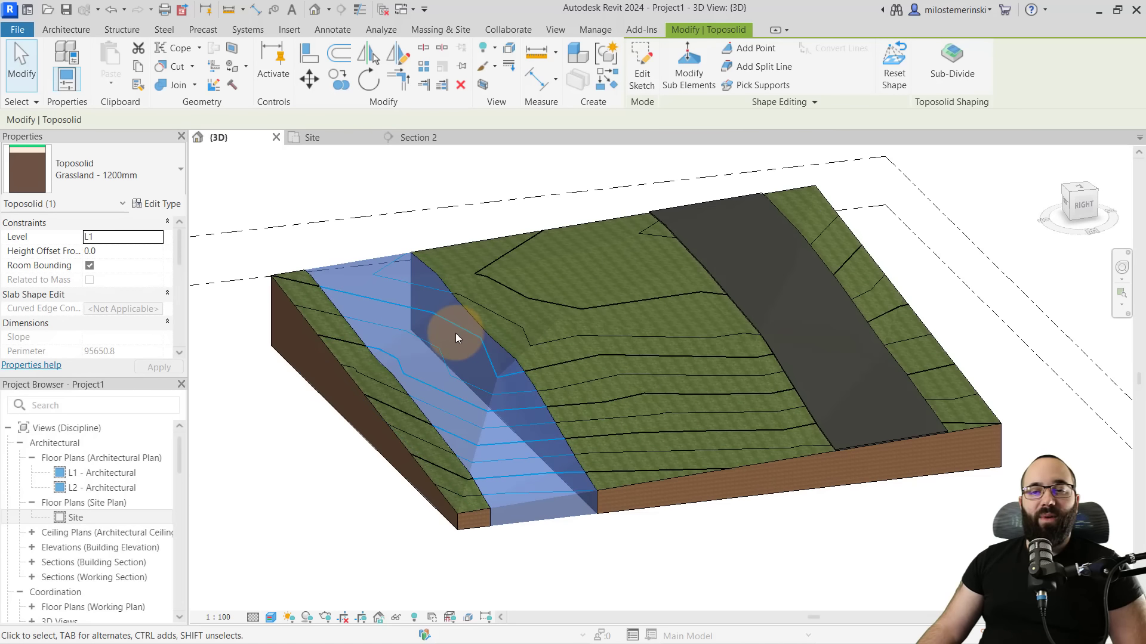
pyautogui.click(132, 177)
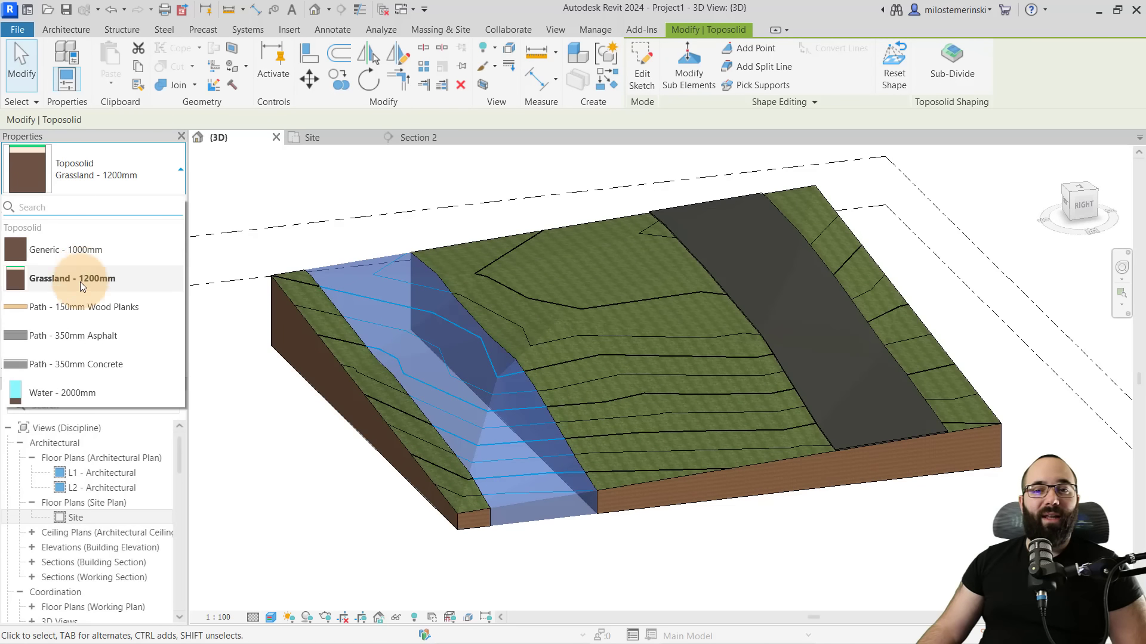
pyautogui.click(79, 250)
pyautogui.click(299, 235)
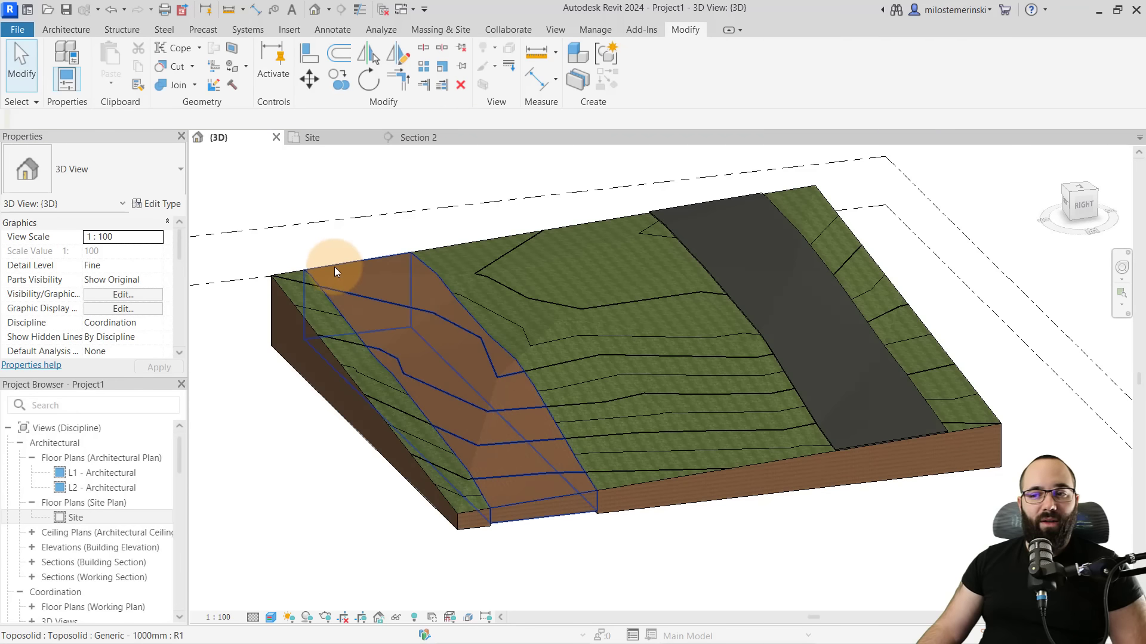
# Set the split-off strip's height offset from level to -200 and view the lowered strip
pyautogui.click(393, 313)
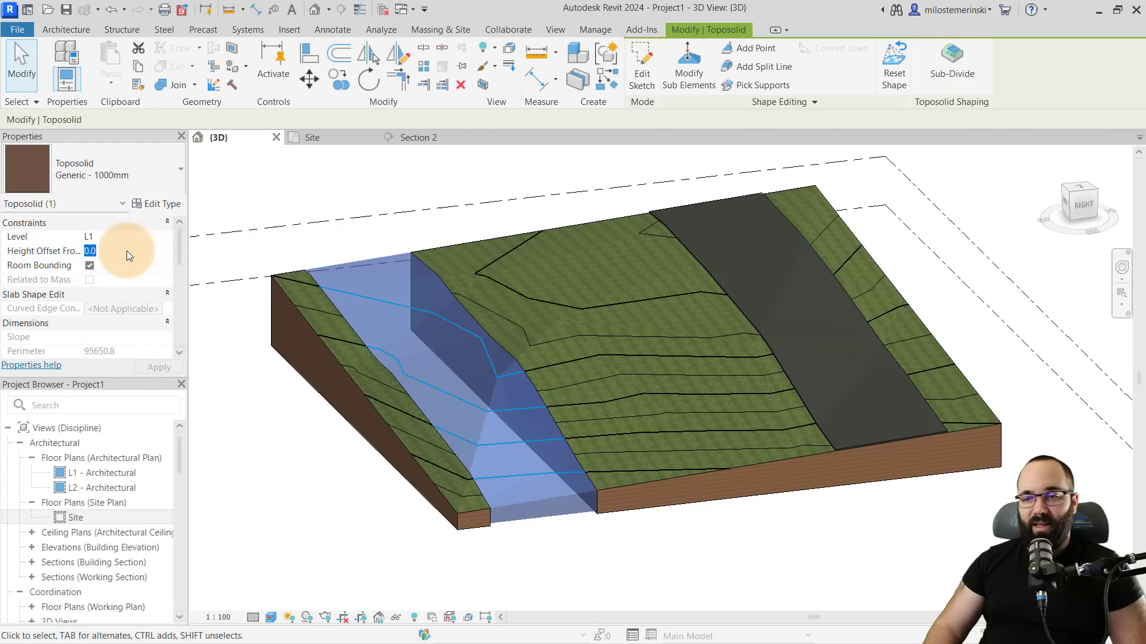
pyautogui.write('-200')
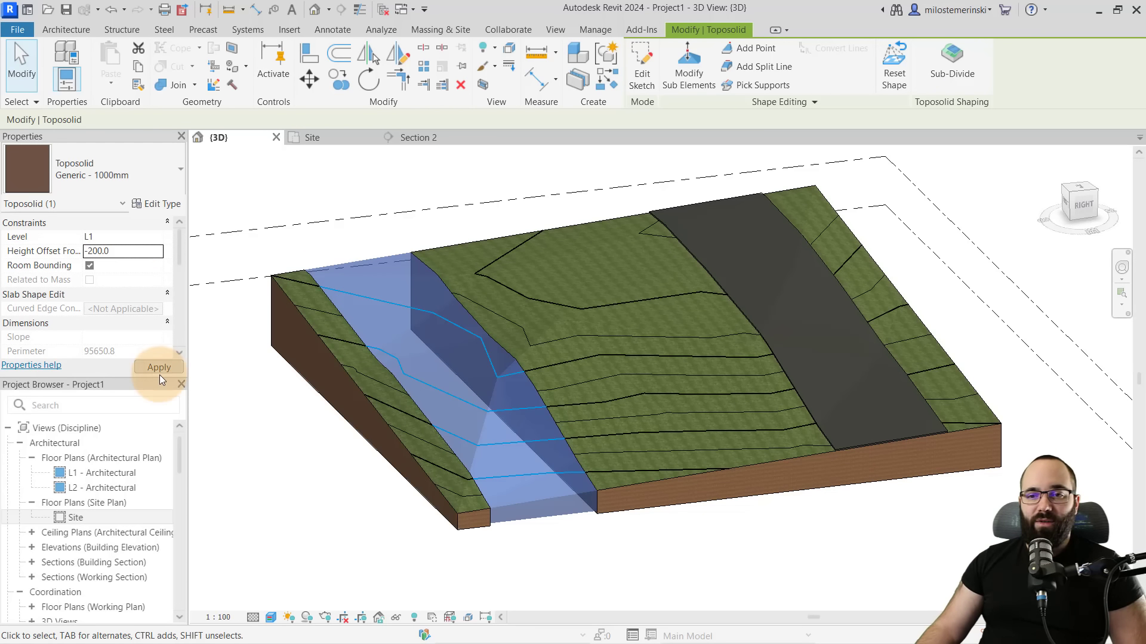
pyautogui.click(281, 424)
pyautogui.keyDown('shift'); pyautogui.moveTo(563, 493); pyautogui.dragTo(752, 519, button='middle'); pyautogui.keyUp('shift')
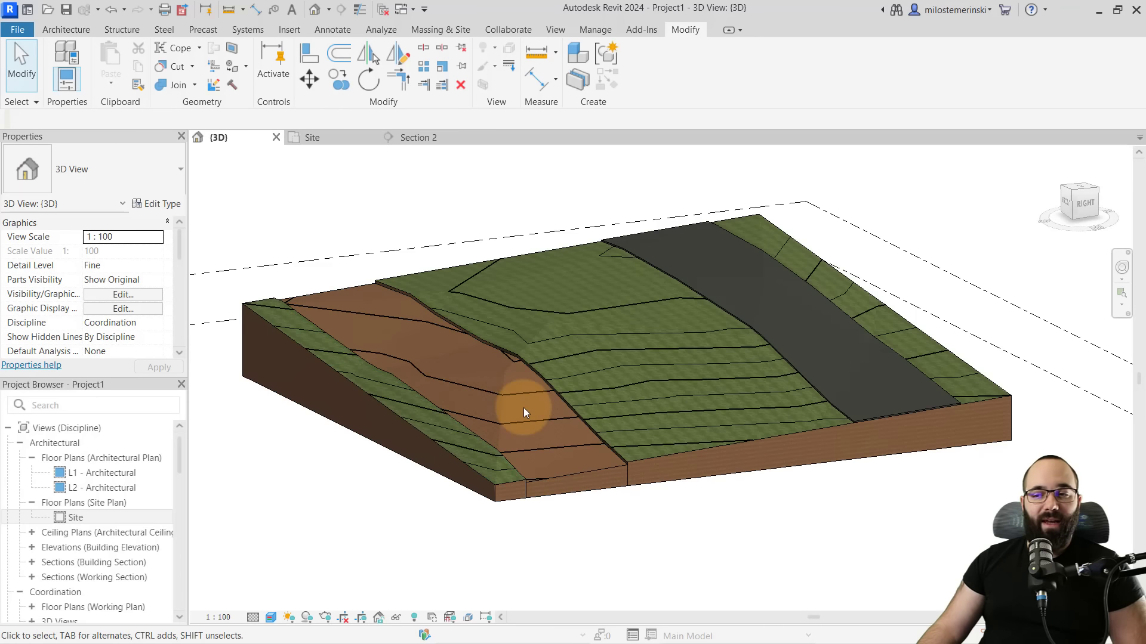
# Review the type properties of the lowered Generic - 1000mm strip and close them without making changes
pyautogui.click(508, 397)
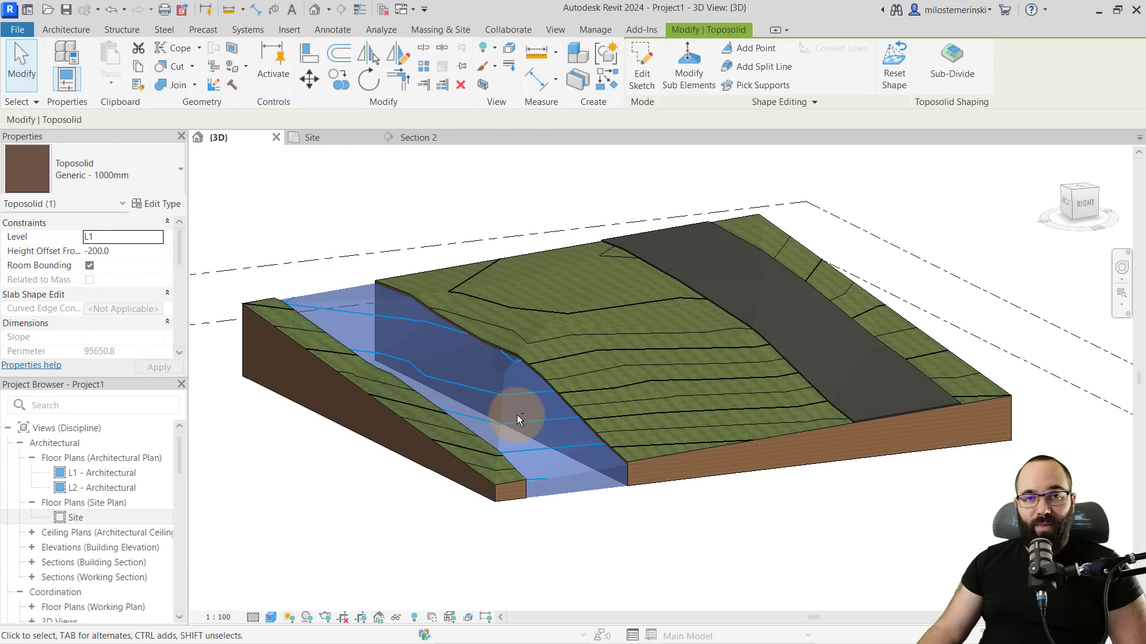
pyautogui.keyDown('shift'); pyautogui.moveTo(517, 414); pyautogui.dragTo(499, 425, button='middle'); pyautogui.keyUp('shift')
pyautogui.click(151, 204)
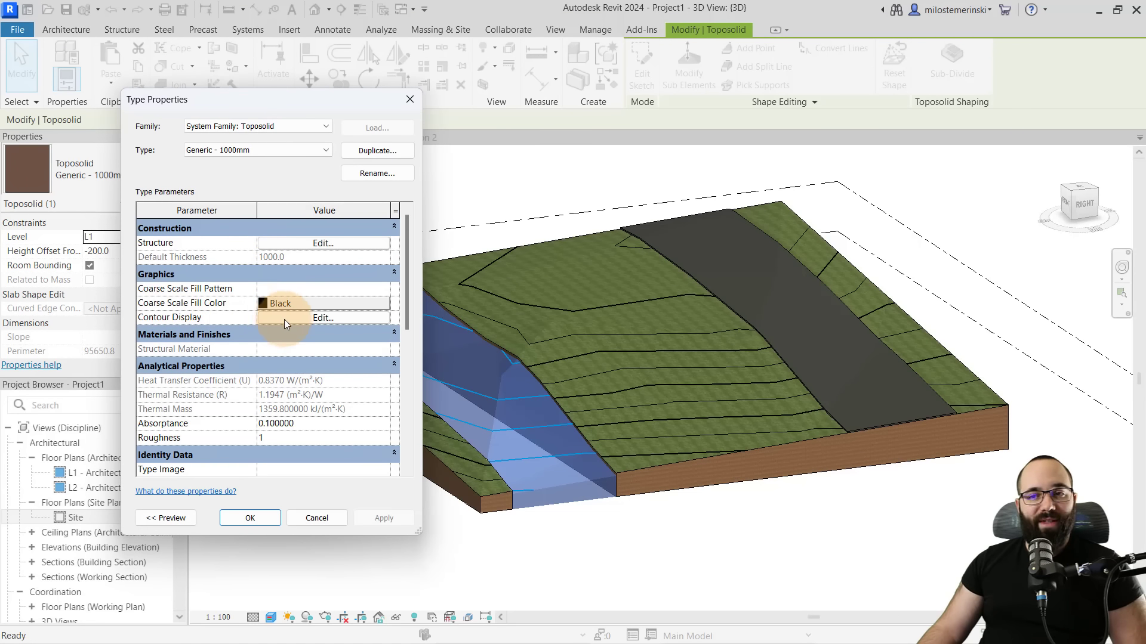
pyautogui.click(409, 99)
pyautogui.click(385, 256)
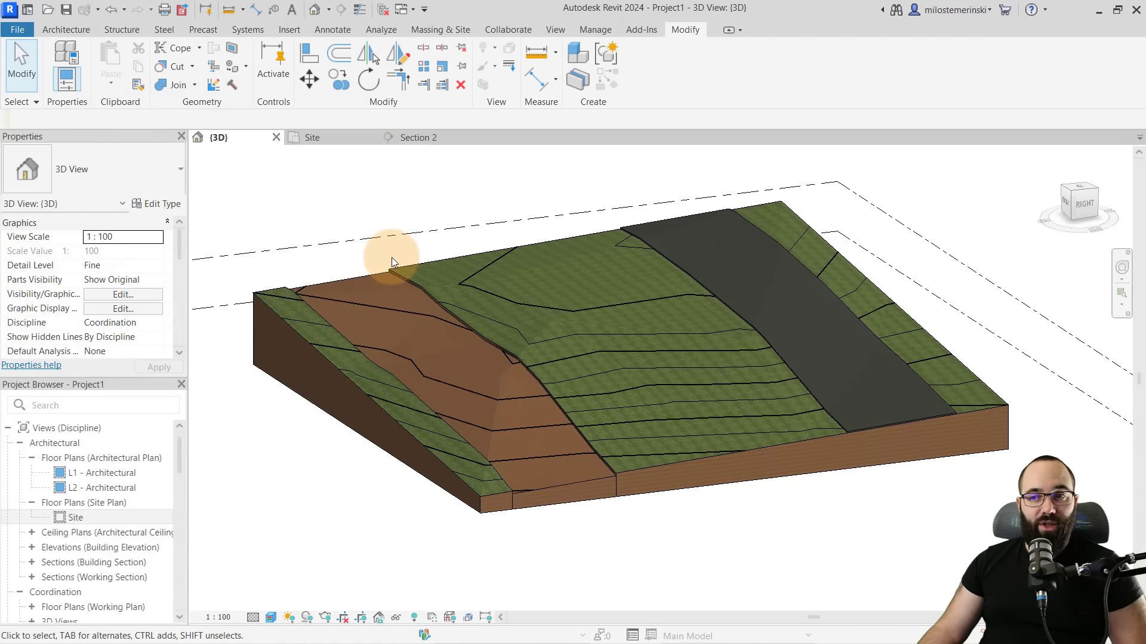
pyautogui.click(369, 287)
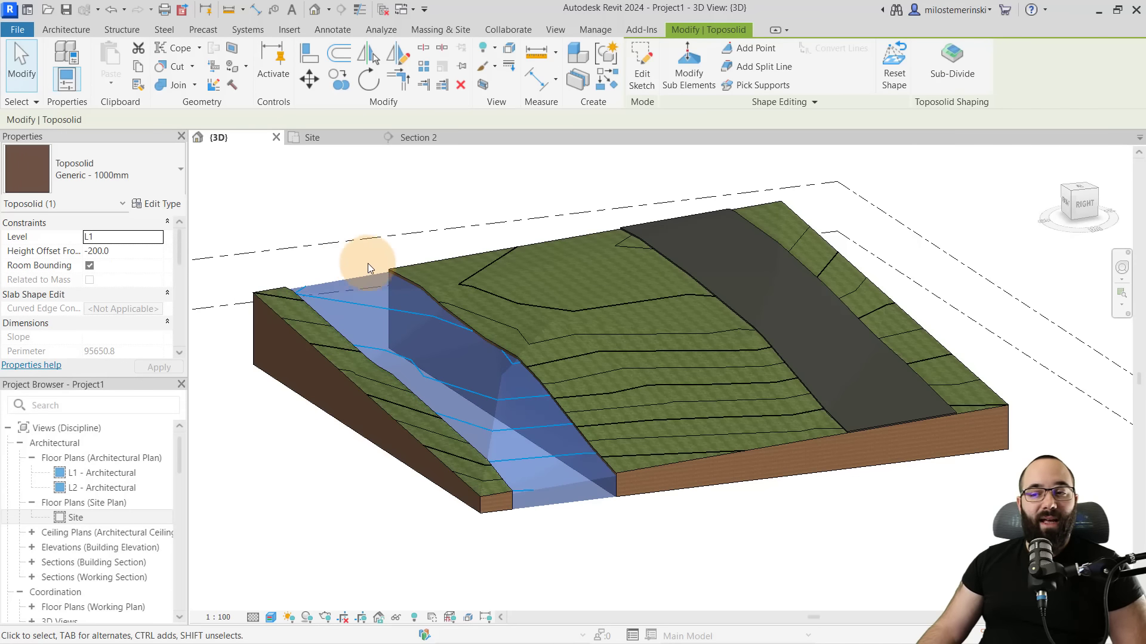
# Move the section line in the Site plan so that it cuts through the lowered split-off strip
pyautogui.click(353, 264)
pyautogui.keyDown('shift'); pyautogui.moveTo(353, 267); pyautogui.dragTo(360, 265, button='middle'); pyautogui.keyUp('shift')
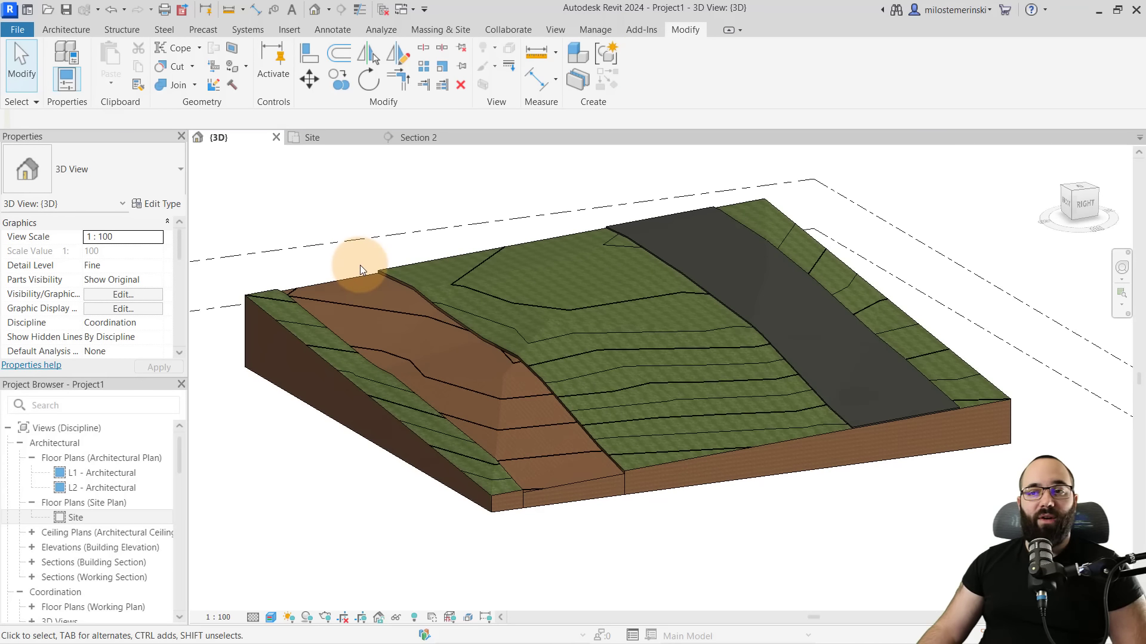
pyautogui.click(337, 142)
pyautogui.moveTo(524, 227); pyautogui.dragTo(519, 414)
pyautogui.click(507, 502)
pyautogui.doubleClick(507, 488)
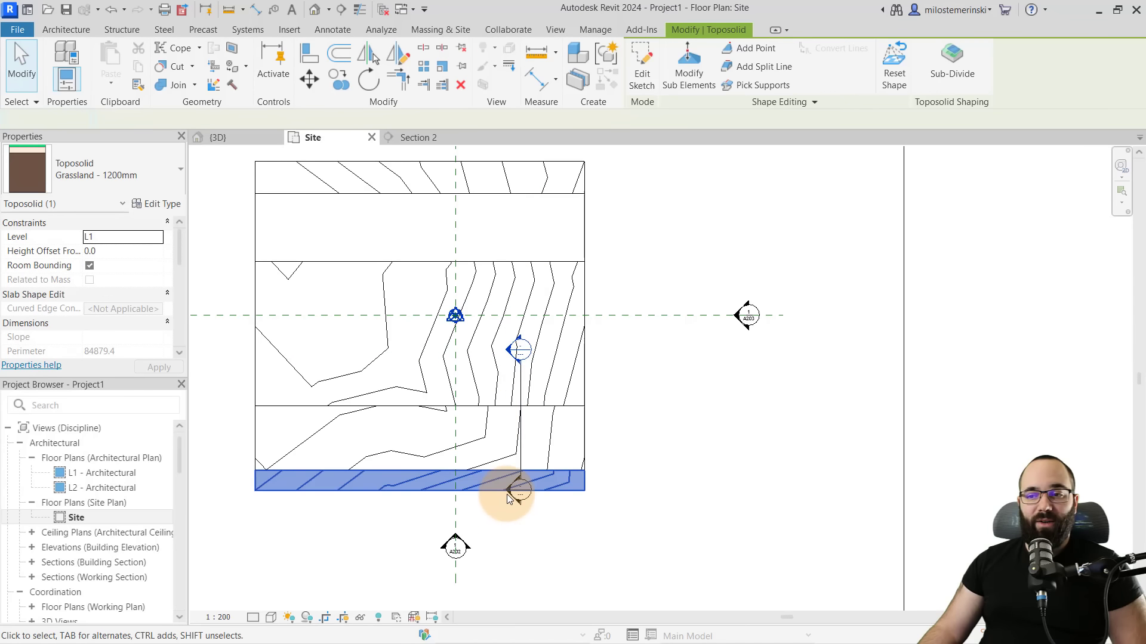
pyautogui.click(642, 51)
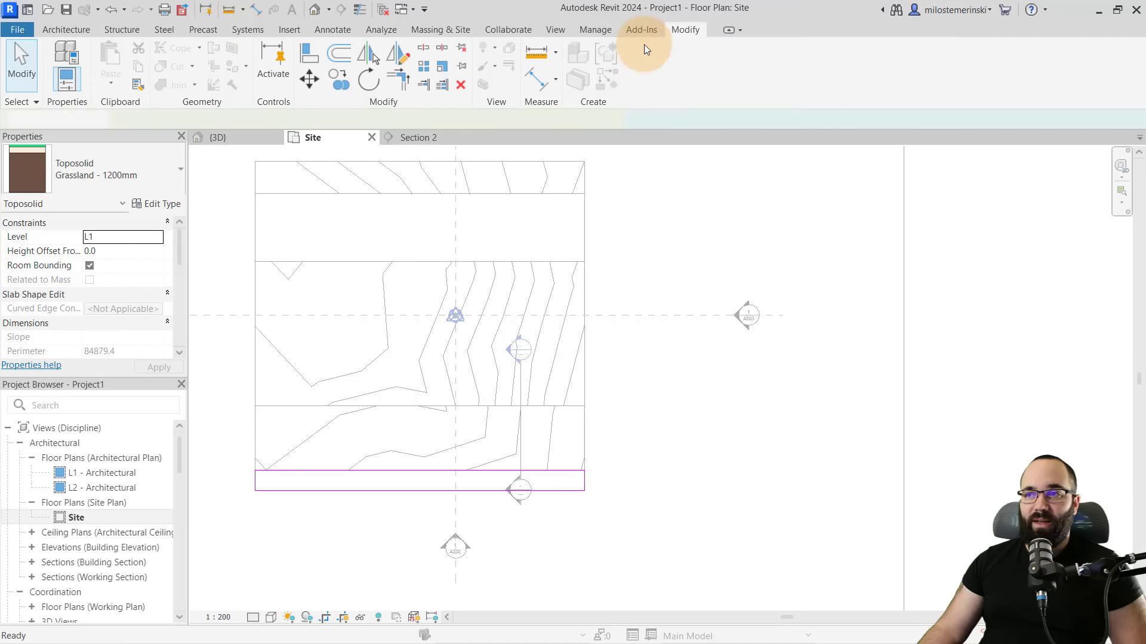
# Open the moved section and examine the edges where the lowered strip meets the neighbouring toposolids
pyautogui.doubleClick(516, 349)
pyautogui.click(388, 315)
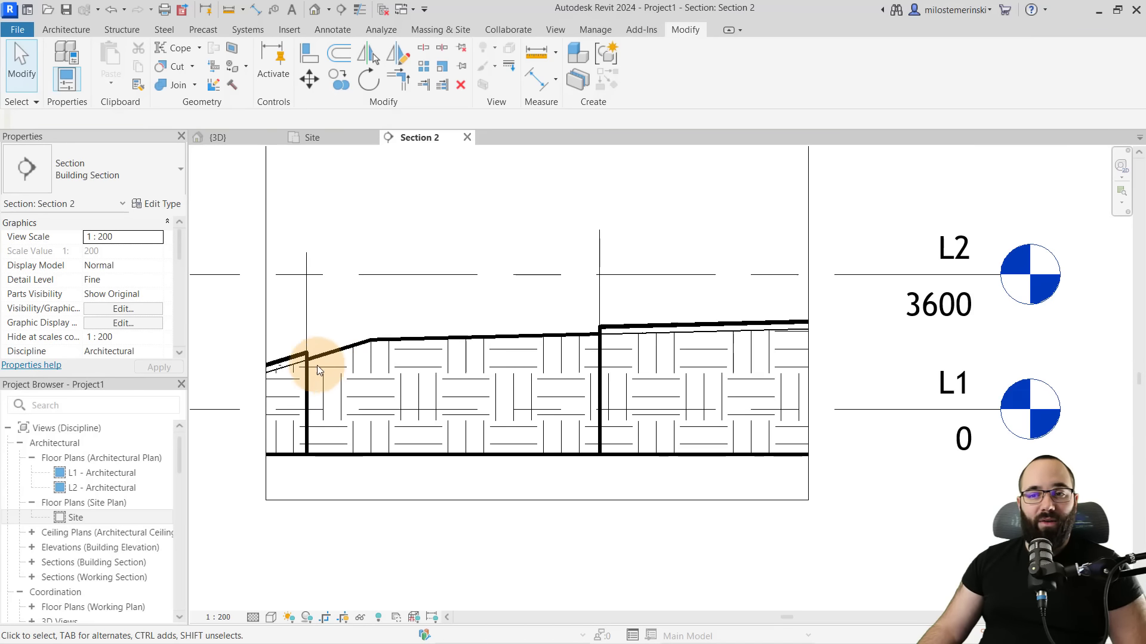
pyautogui.scroll(4, 308, 361)
pyautogui.click(306, 358)
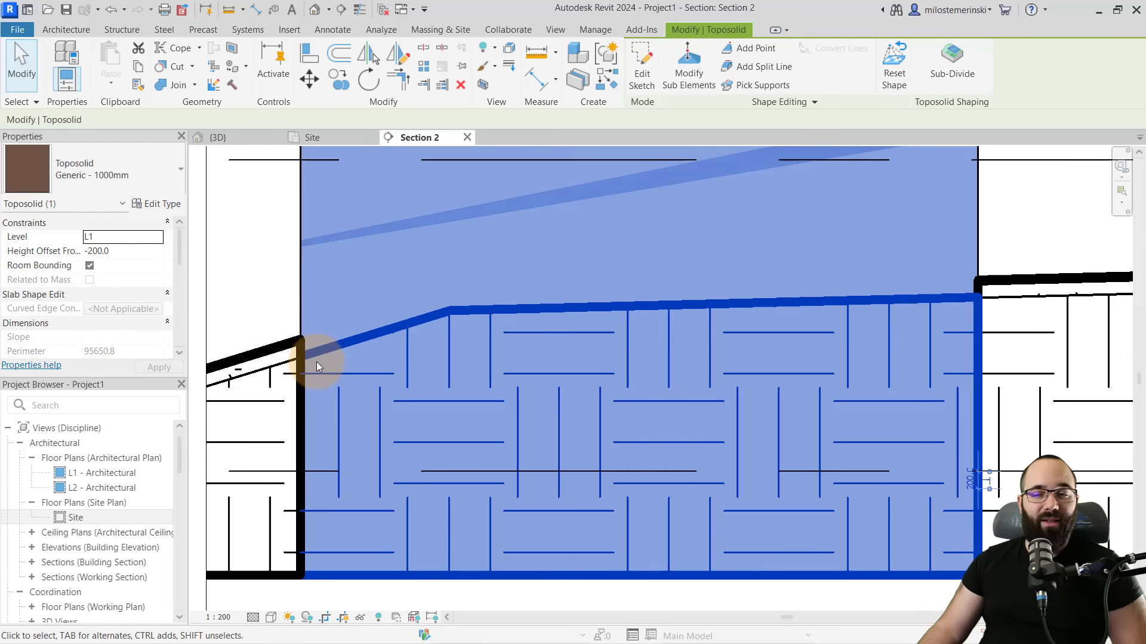
pyautogui.click(286, 349)
pyautogui.click(331, 348)
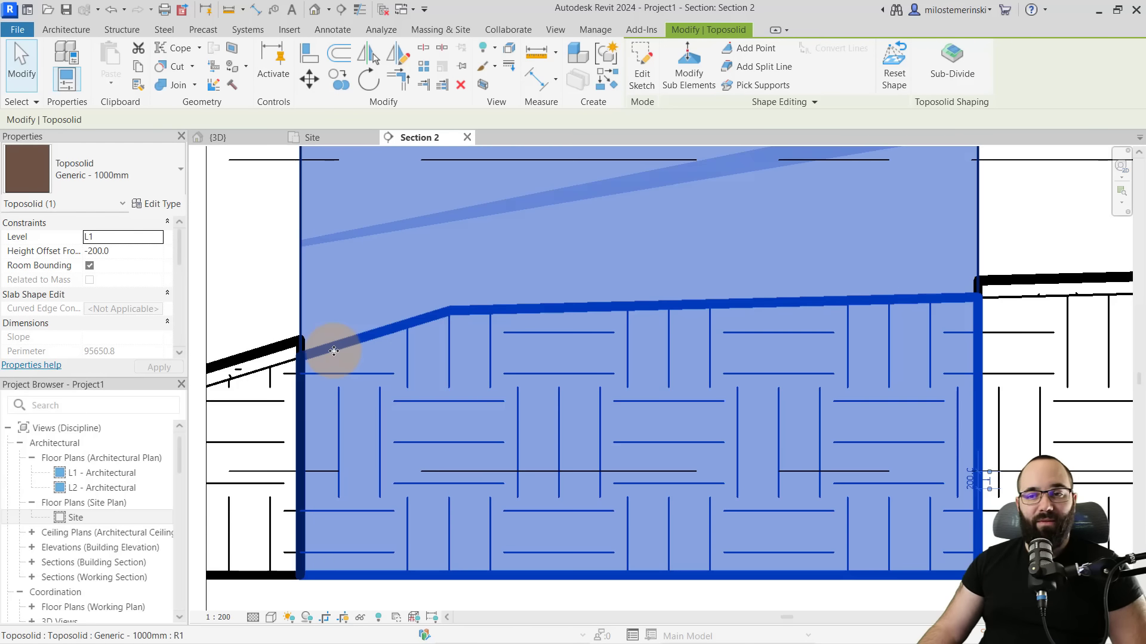
# Join the Generic - 1000mm strip with the adjoining Grassland - 1200mm toposolids in Section 2
pyautogui.click(282, 345)
pyautogui.scroll(-2, 365, 311)
pyautogui.click(179, 86)
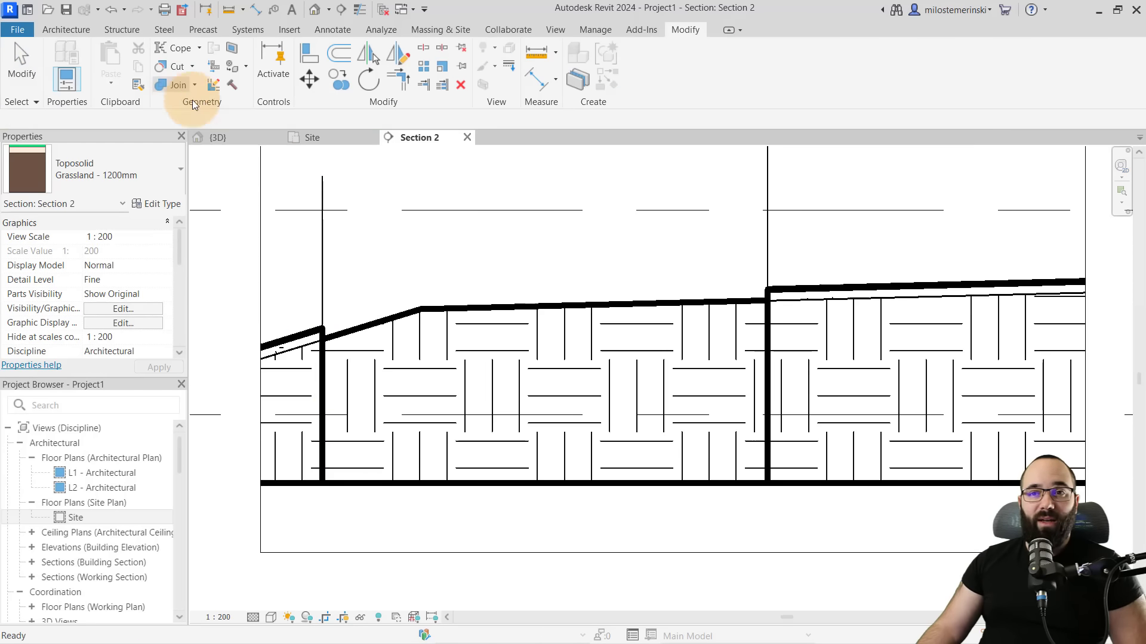
pyautogui.click(339, 484)
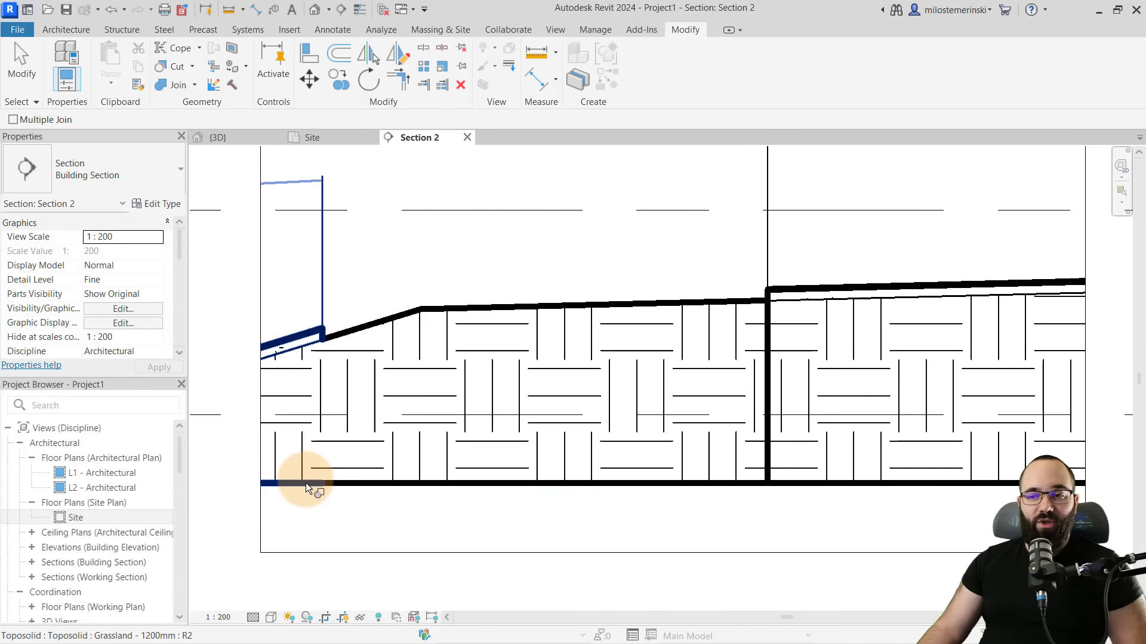
pyautogui.click(789, 485)
pyautogui.press('Escape')
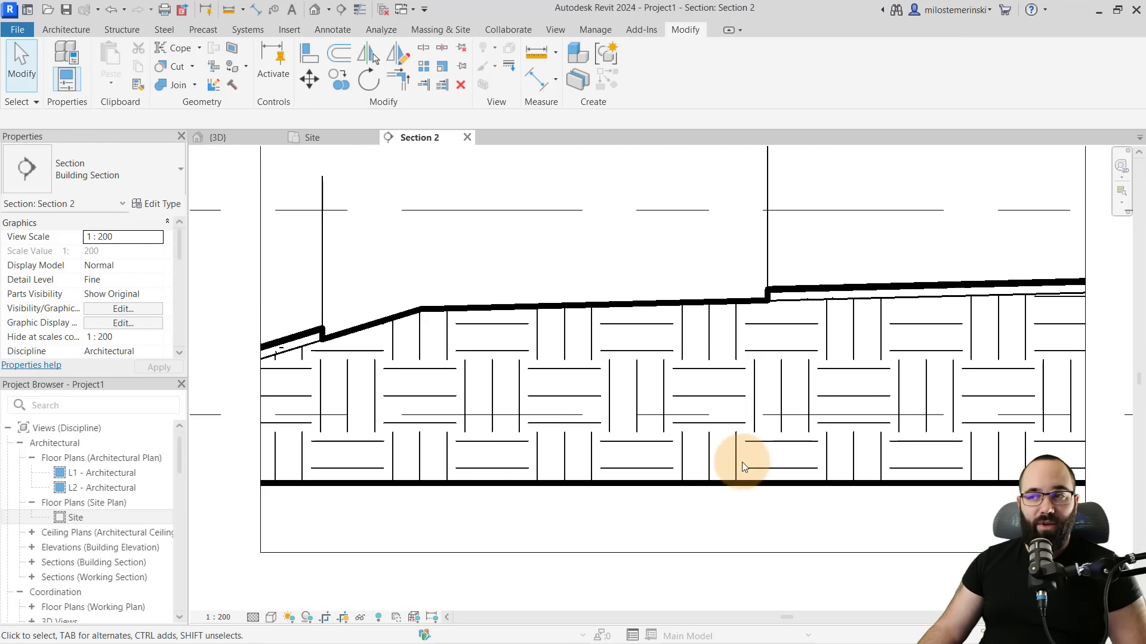
pyautogui.scroll(-1, 465, 266)
pyautogui.moveTo(428, 246); pyautogui.dragTo(388, 222, button='middle')
# Lower a single shape point on the strip's inner edge with Modify Sub Elements in the 3D view
pyautogui.click(235, 144)
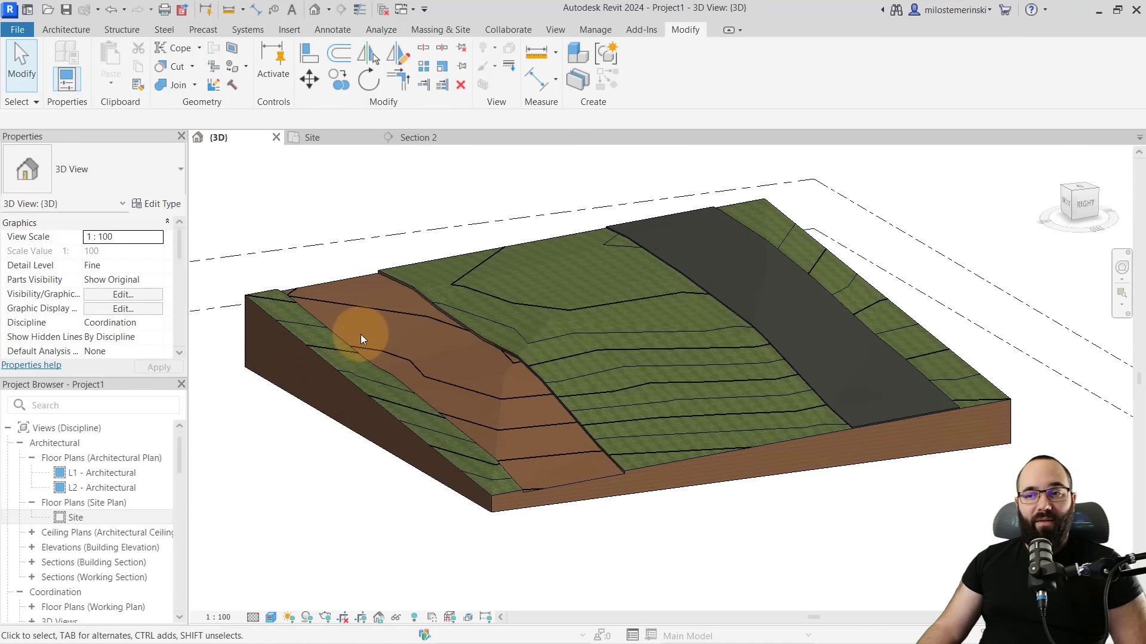
pyautogui.click(334, 282)
pyautogui.keyDown('shift'); pyautogui.moveTo(339, 288); pyautogui.dragTo(332, 286, button='middle'); pyautogui.keyUp('shift')
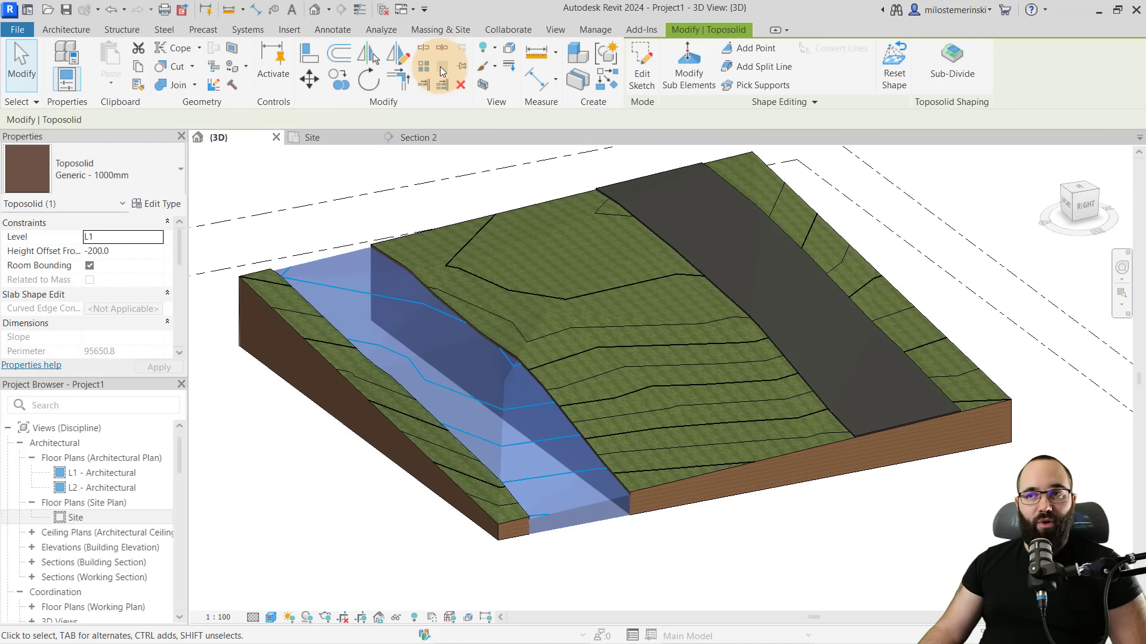
pyautogui.click(356, 226)
pyautogui.click(349, 256)
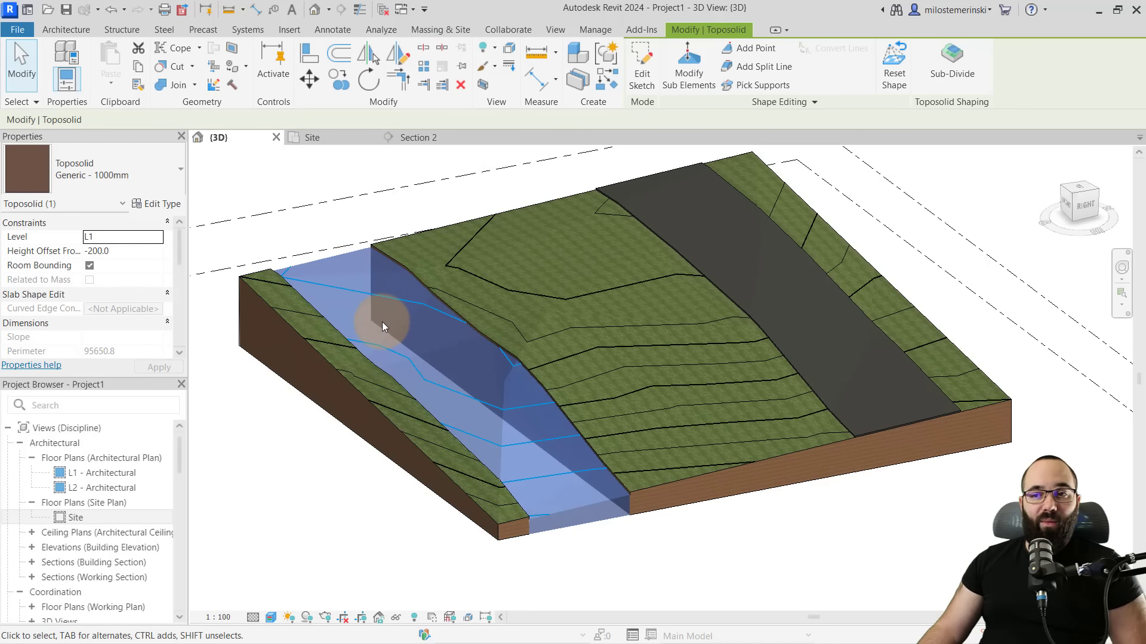
pyautogui.click(689, 66)
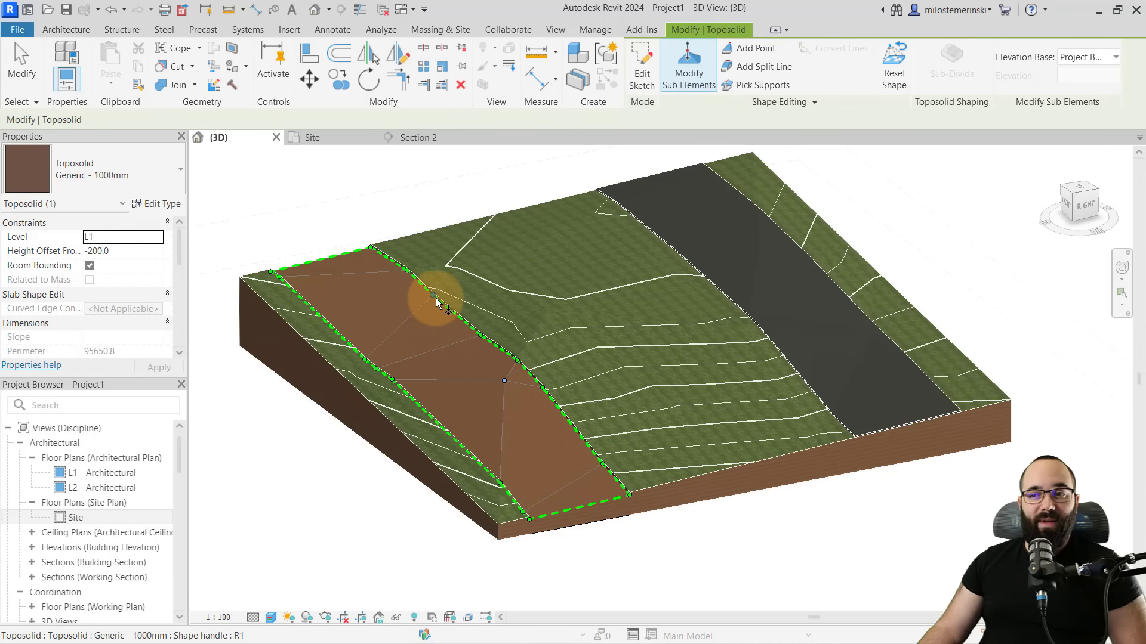
pyautogui.moveTo(436, 300)
pyautogui.mouseDown()
pyautogui.moveTo(440, 319)
pyautogui.moveTo(439, 296)
pyautogui.mouseUp()
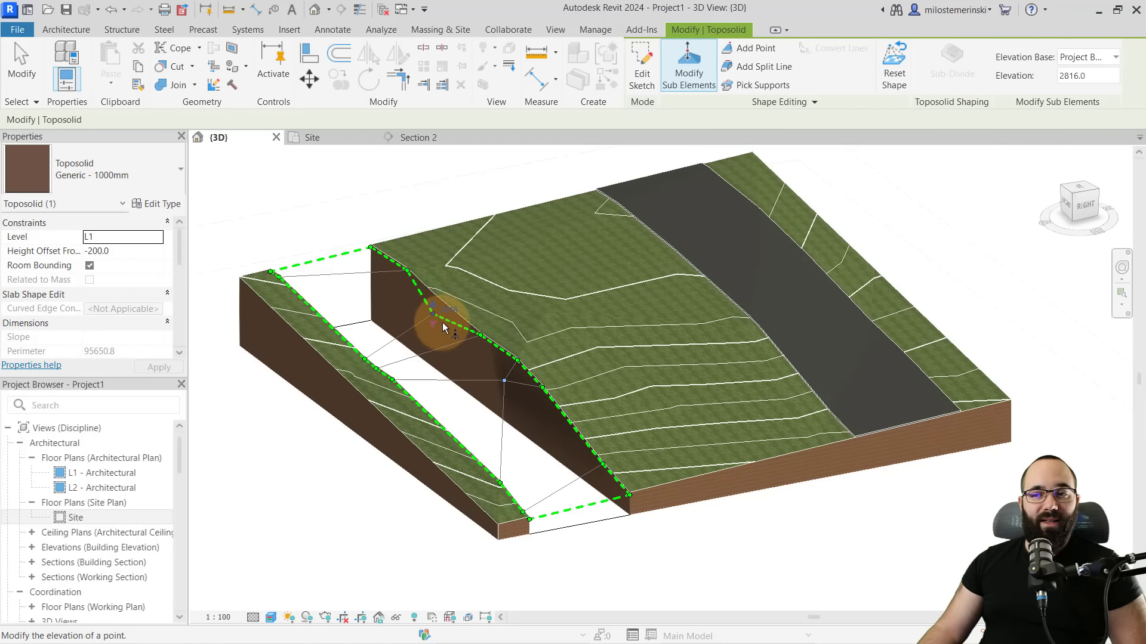
pyautogui.click(380, 218)
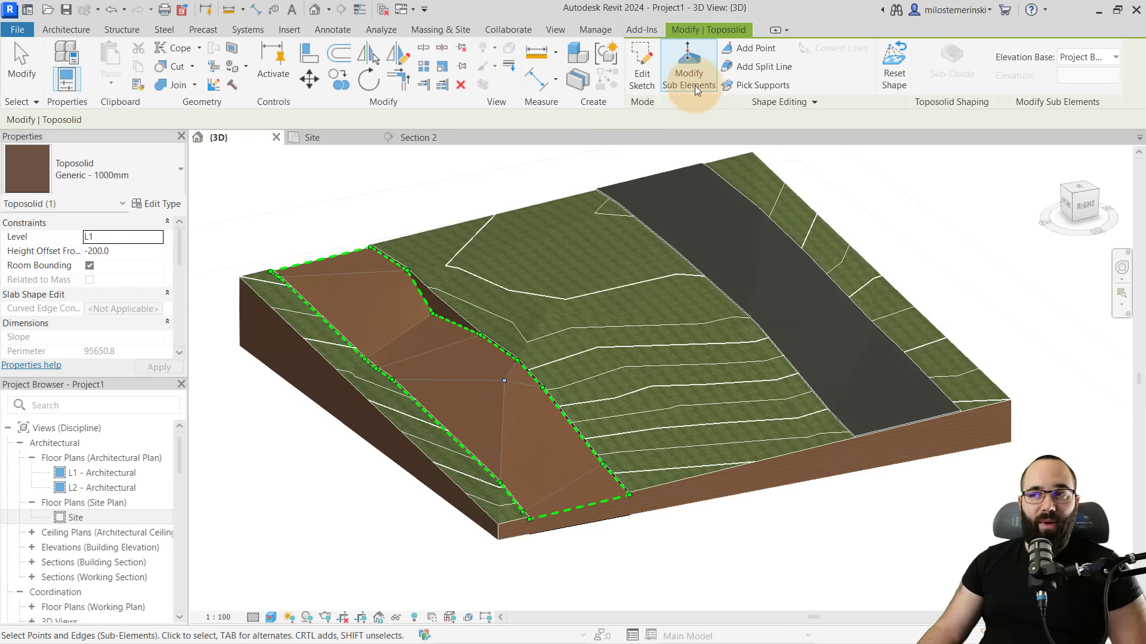
pyautogui.click(27, 75)
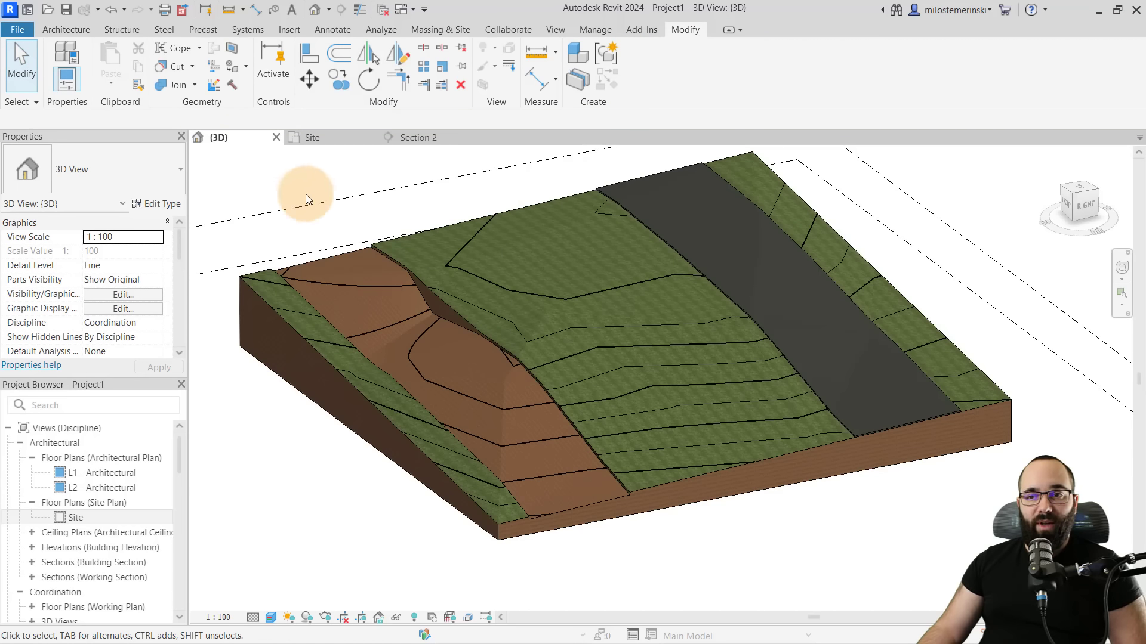
# Examine the reshaped split-off strip in 3D and compare it with the asphalt sub-division road
pyautogui.click(413, 287)
pyautogui.click(349, 231)
pyautogui.keyDown('shift'); pyautogui.moveTo(348, 231); pyautogui.dragTo(416, 316, button='middle'); pyautogui.keyUp('shift')
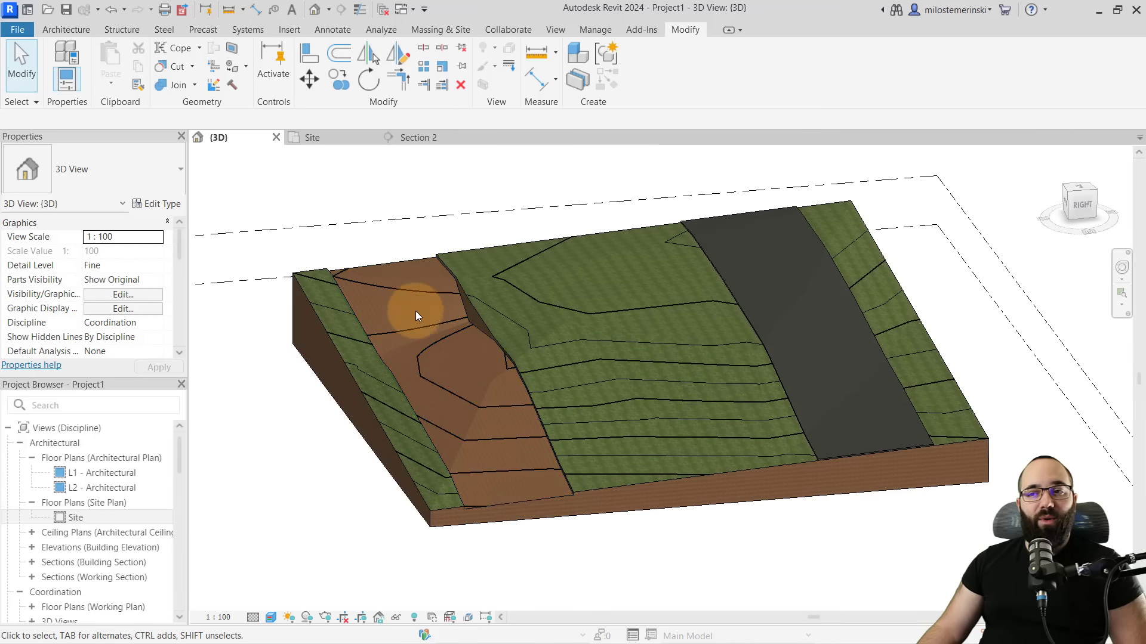
pyautogui.click(391, 263)
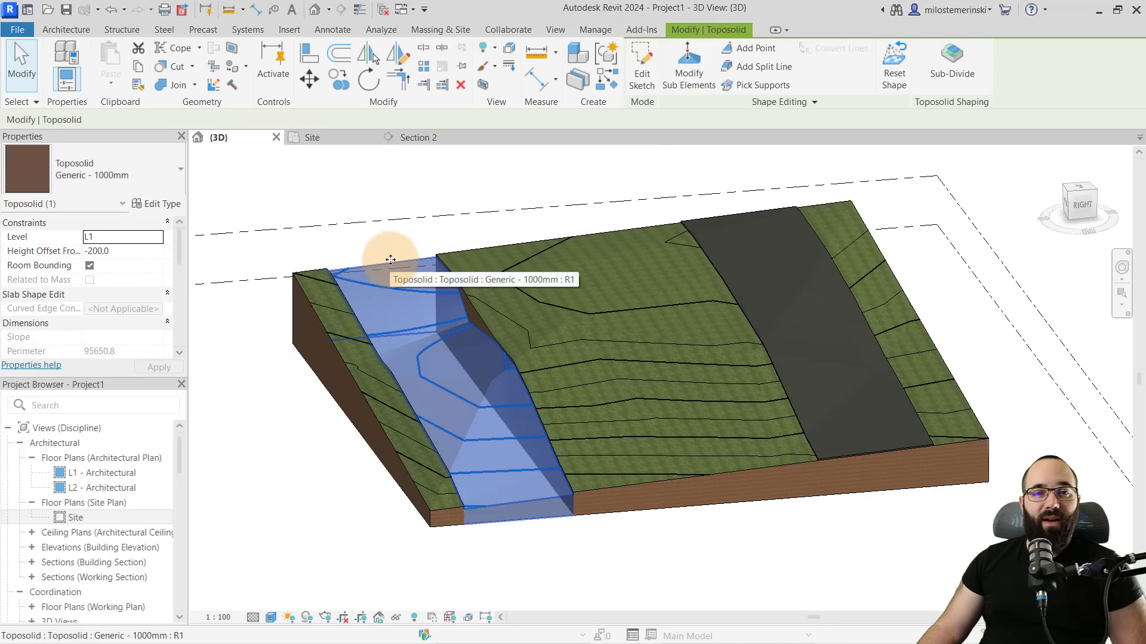
pyautogui.click(350, 249)
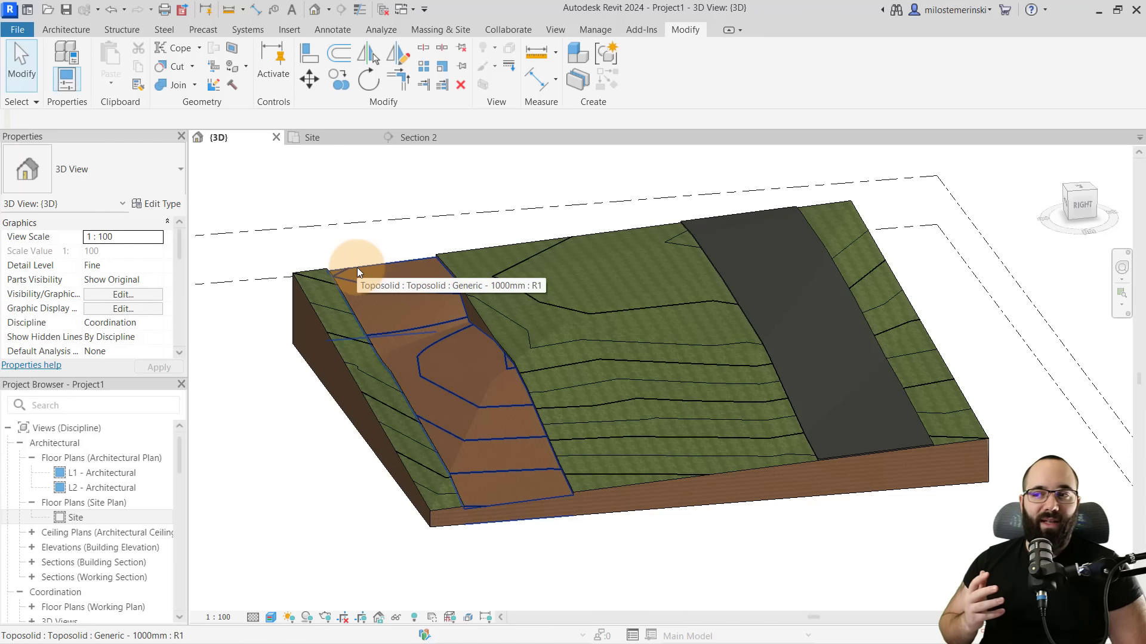
pyautogui.moveTo(486, 296); pyautogui.dragTo(492, 262, button='middle')
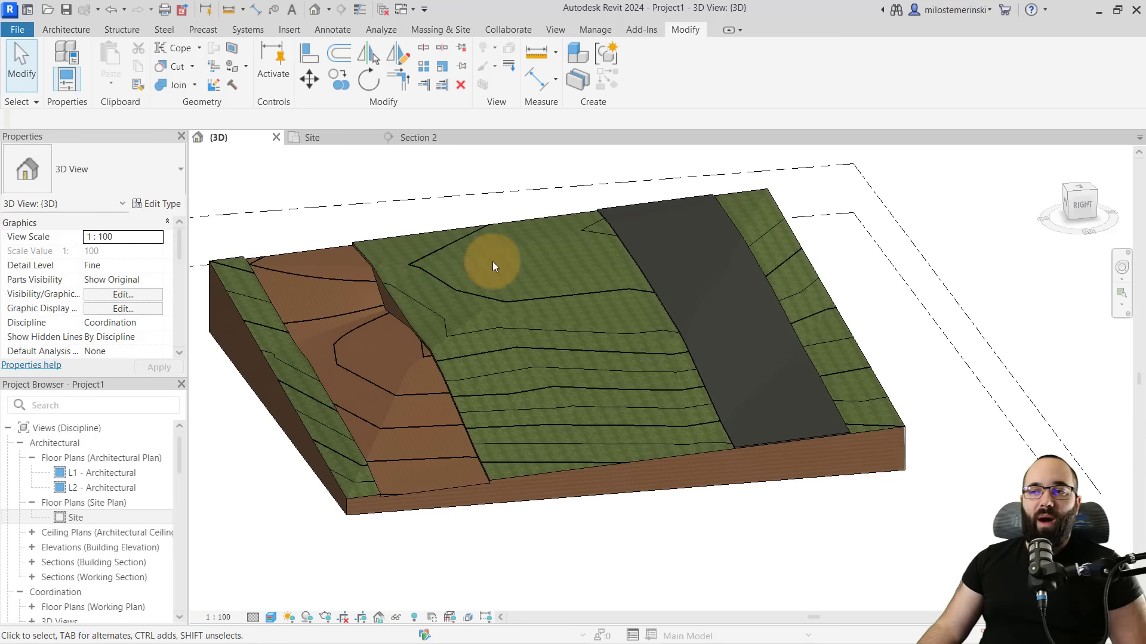
pyautogui.click(602, 209)
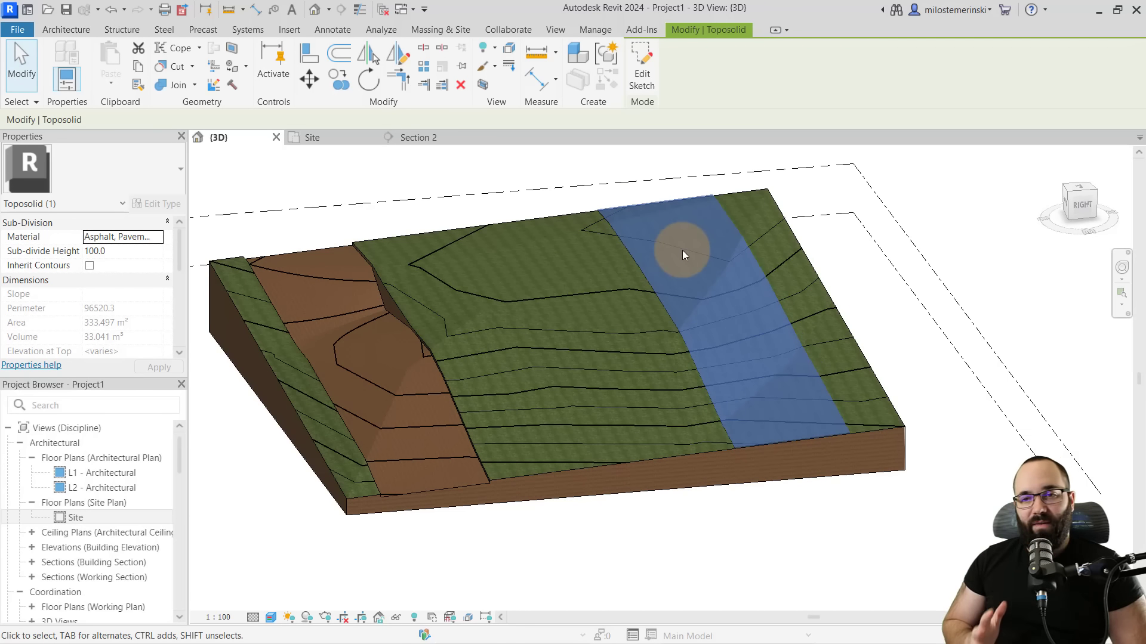
pyautogui.click(410, 221)
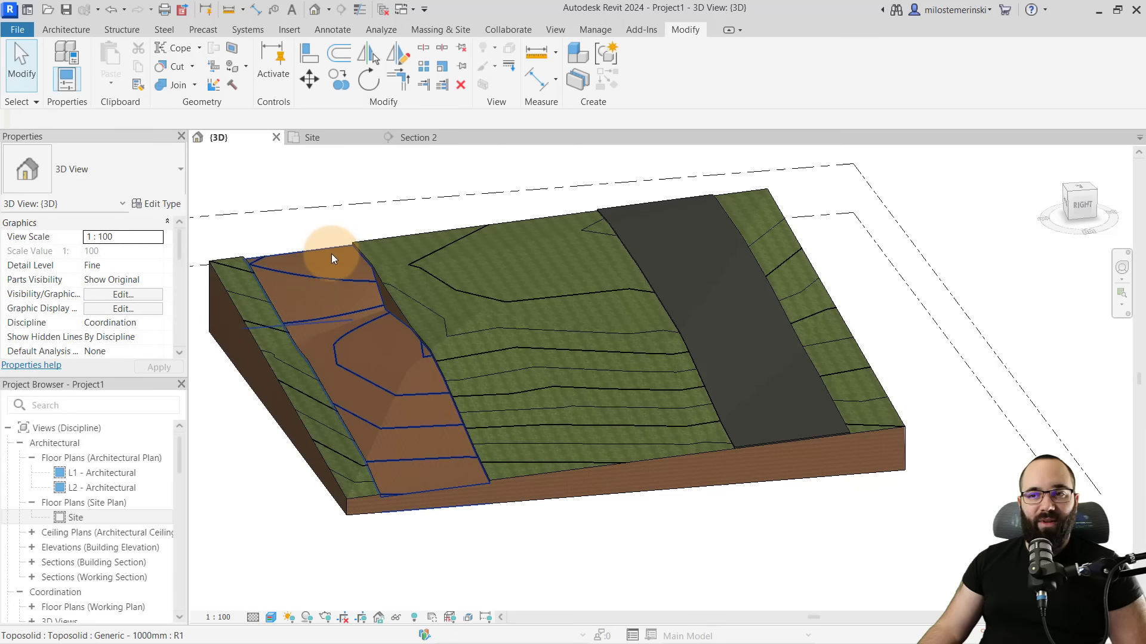
pyautogui.click(320, 254)
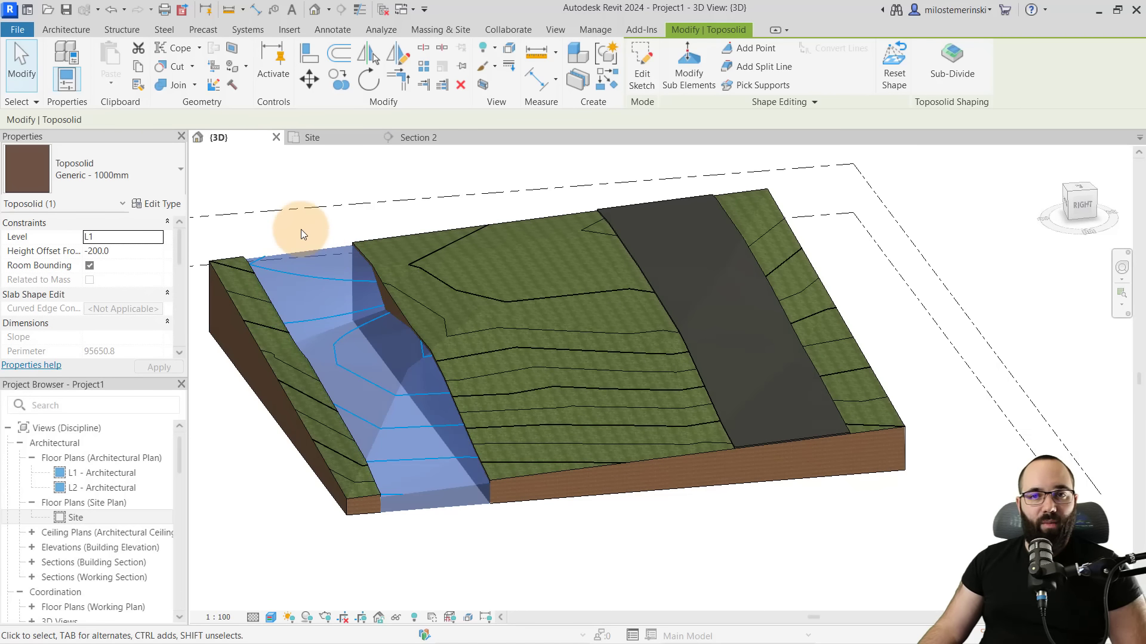
pyautogui.click(278, 234)
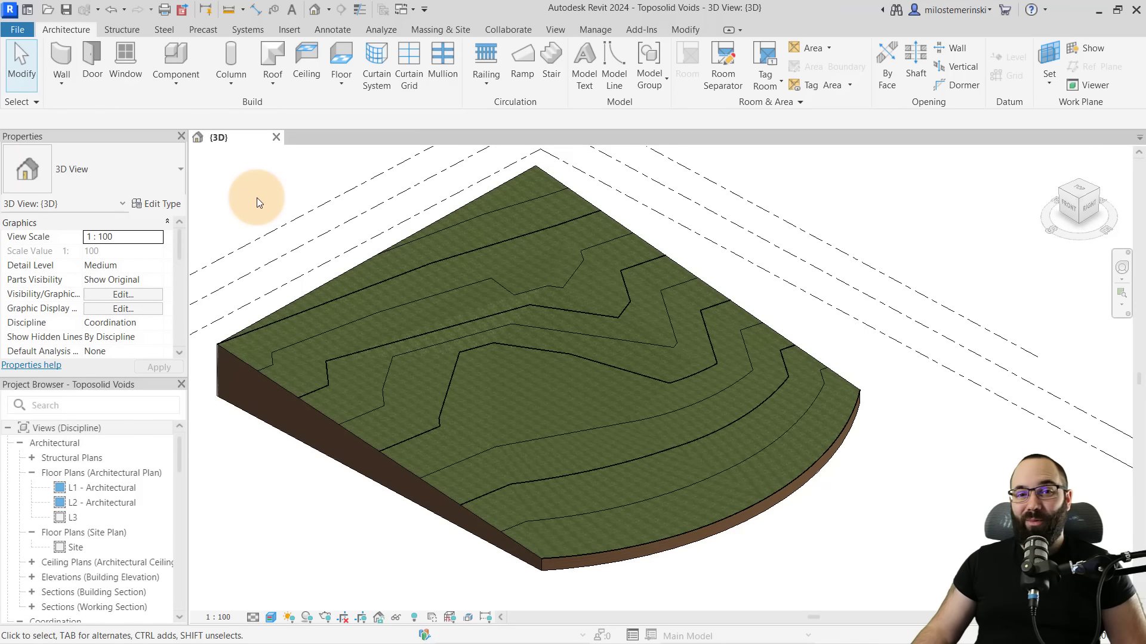
# Switch to the Toposolid Voids project and place a Floor based void component on the toposolid near its curved edge
pyautogui.click(177, 54)
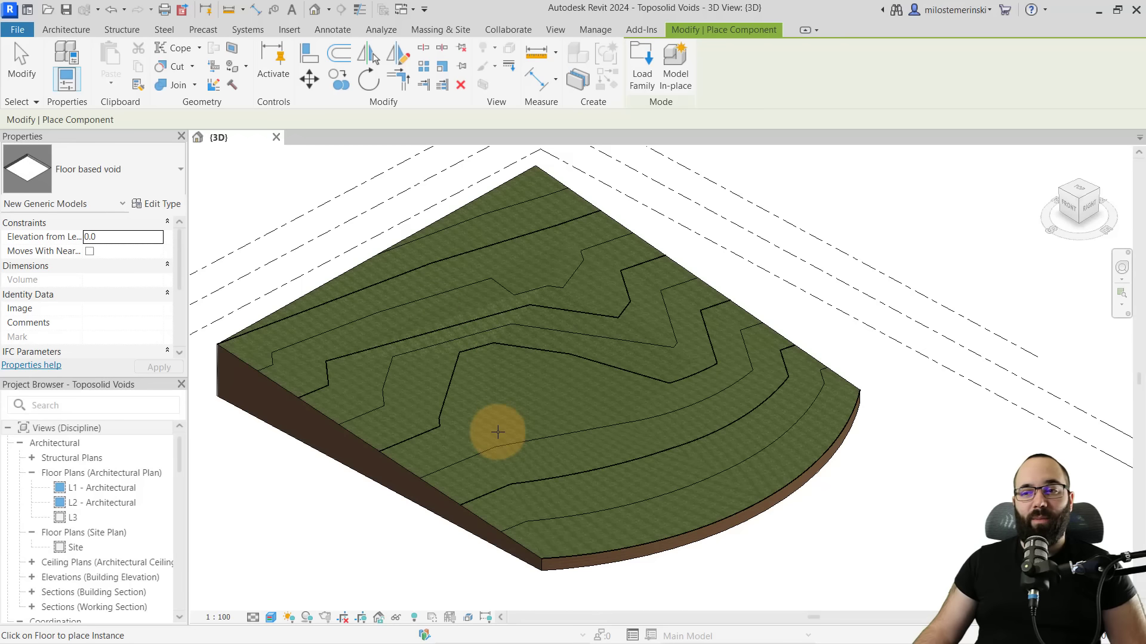
pyautogui.click(576, 455)
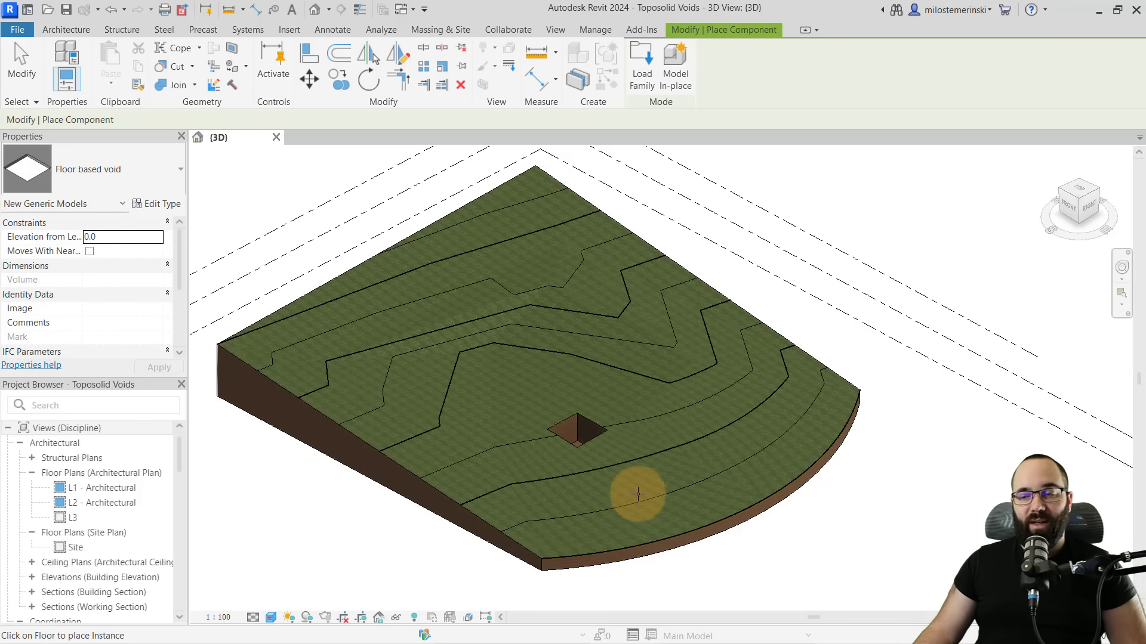
pyautogui.keyDown('shift'); pyautogui.moveTo(629, 476); pyautogui.dragTo(618, 508, button='middle'); pyautogui.keyUp('shift')
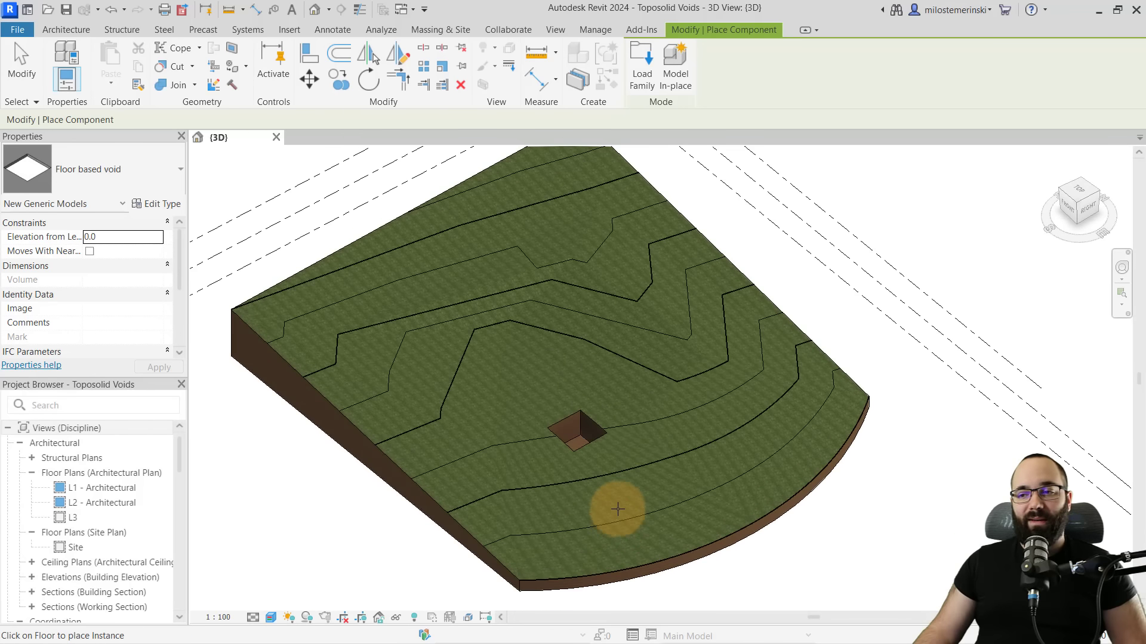
pyautogui.press('Escape')
pyautogui.press('Escape')
# Create an in-place model in the Toposolid category with the name Toposolid 1
pyautogui.click(175, 76)
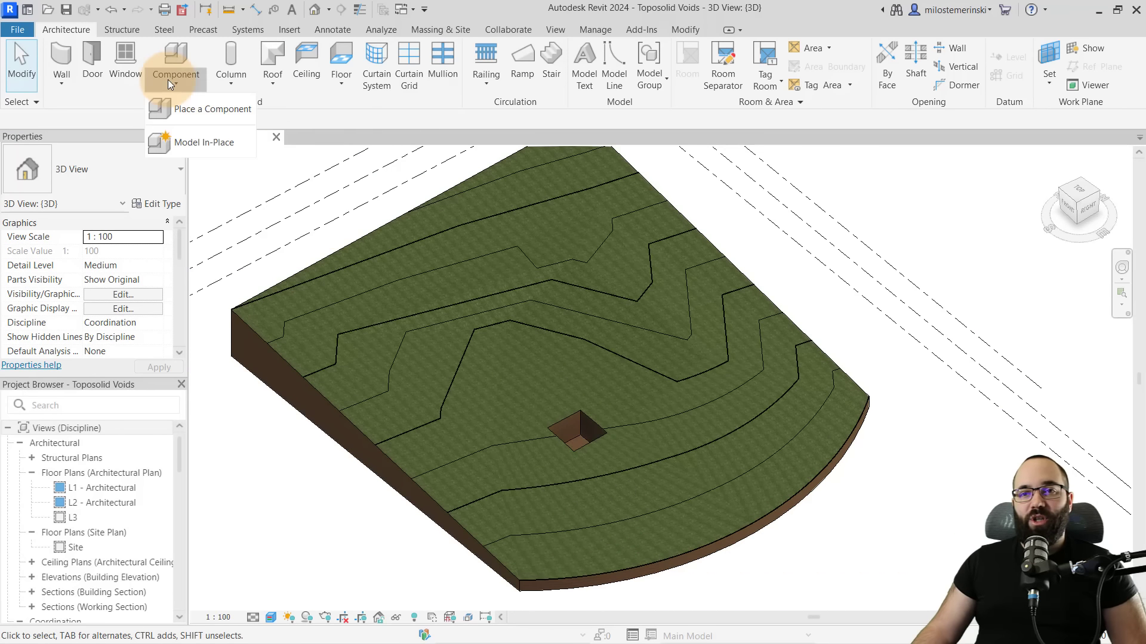
pyautogui.click(190, 148)
pyautogui.scroll(-8, 534, 301)
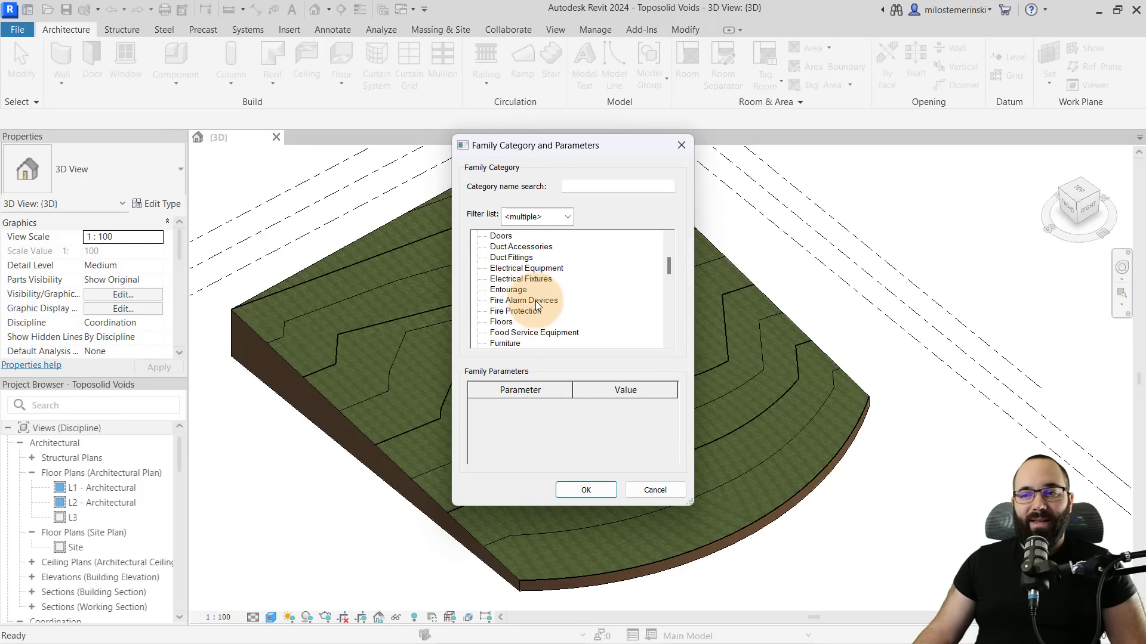
pyautogui.scroll(-10, 534, 301)
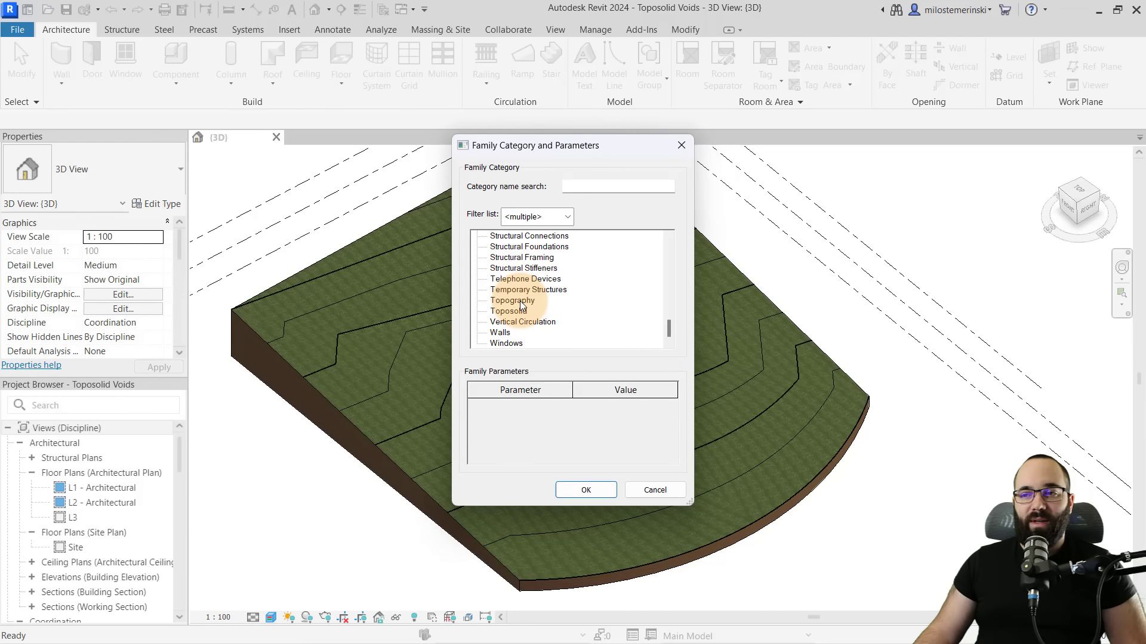
pyautogui.doubleClick(515, 313)
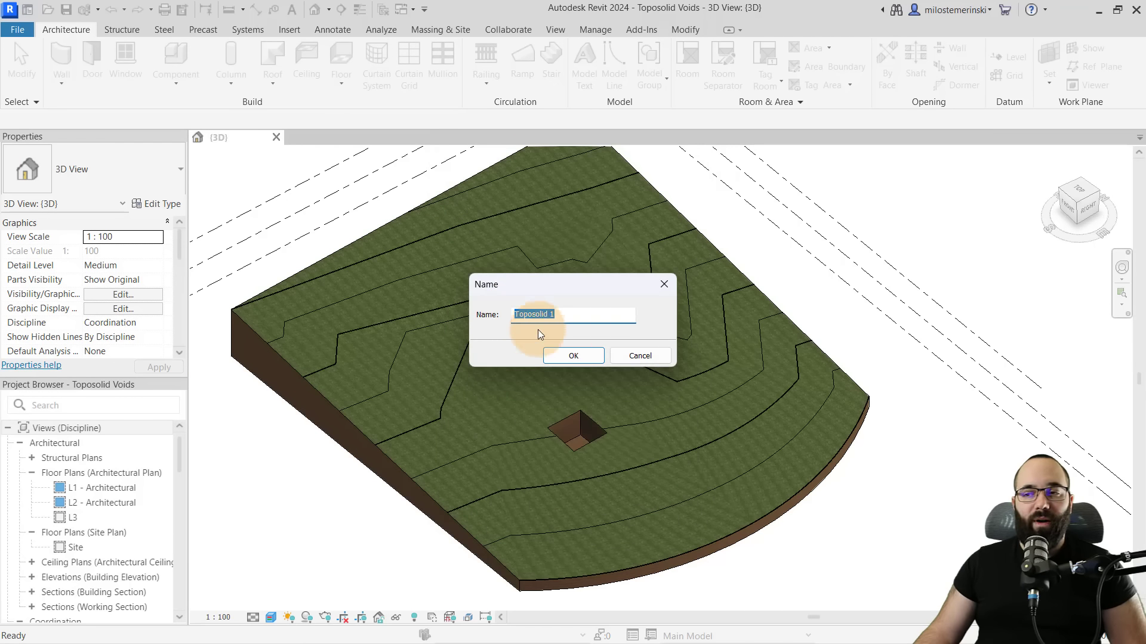
pyautogui.click(566, 356)
# Create a rectangular void extrusion between the existing hole and the toposolid's straight edge, and stretch its end to about 7046 mm
pyautogui.click(304, 83)
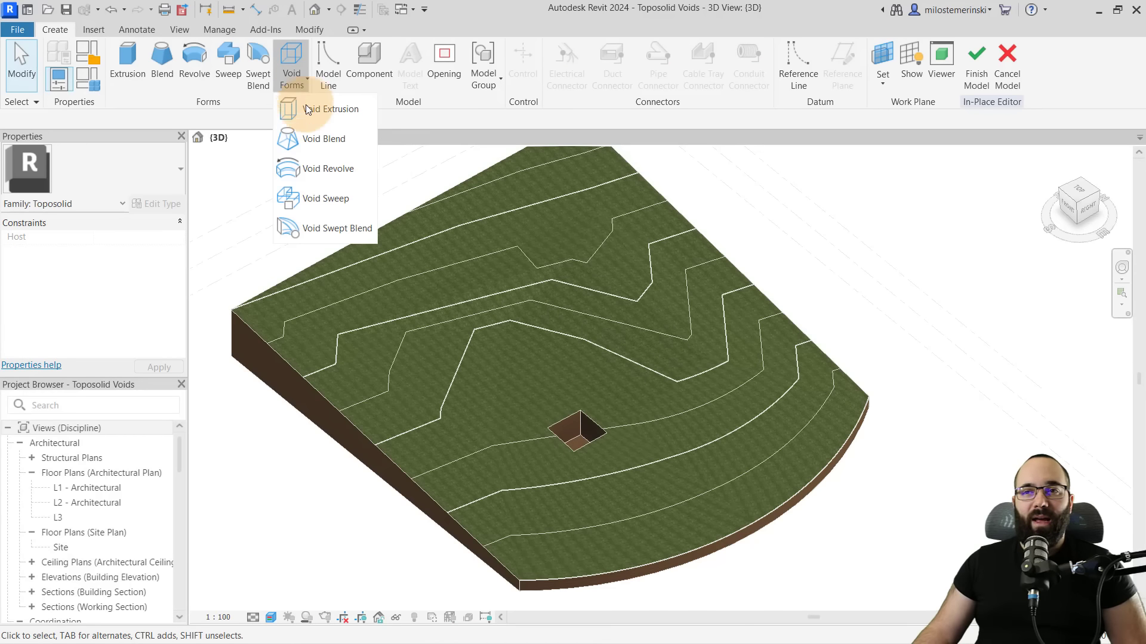
pyautogui.click(335, 118)
pyautogui.click(601, 51)
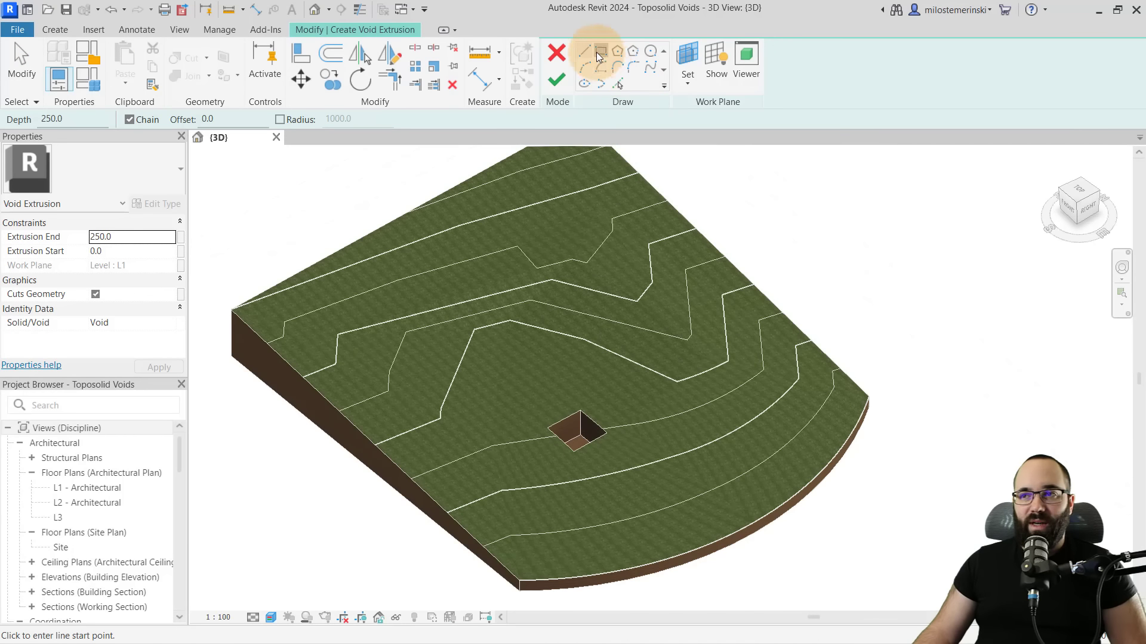
pyautogui.click(754, 369)
pyautogui.click(707, 437)
pyautogui.click(556, 80)
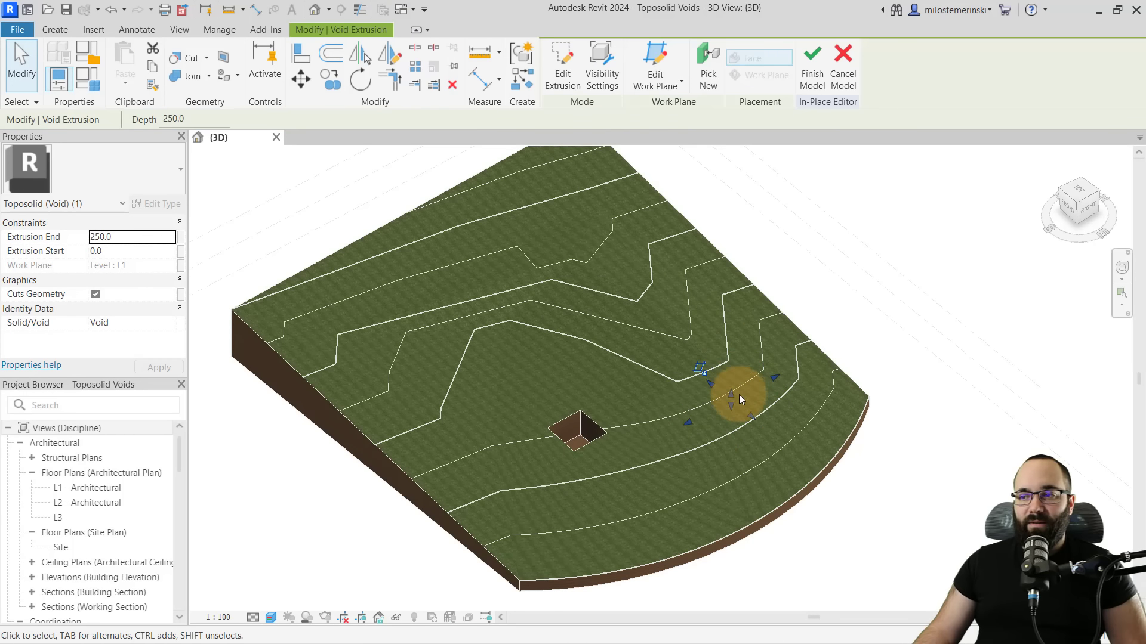
pyautogui.moveTo(731, 391)
pyautogui.mouseDown()
pyautogui.moveTo(727, 330)
pyautogui.moveTo(685, 376)
pyautogui.mouseUp()
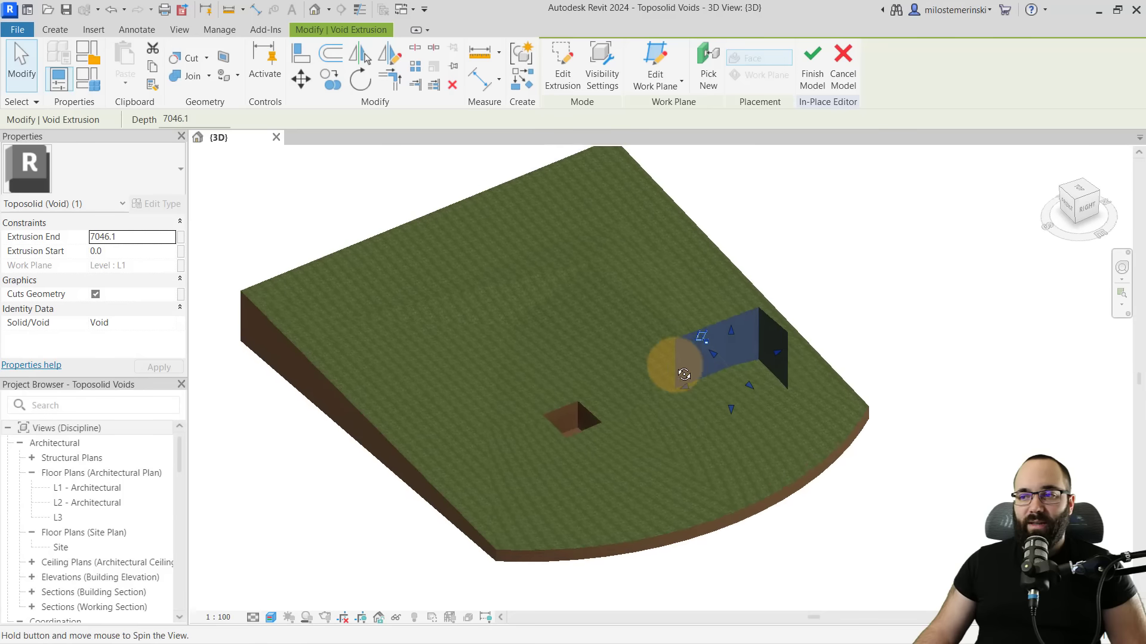
# Cut the toposolid with the rectangular void extrusion and finish the in-place model
pyautogui.click(192, 58)
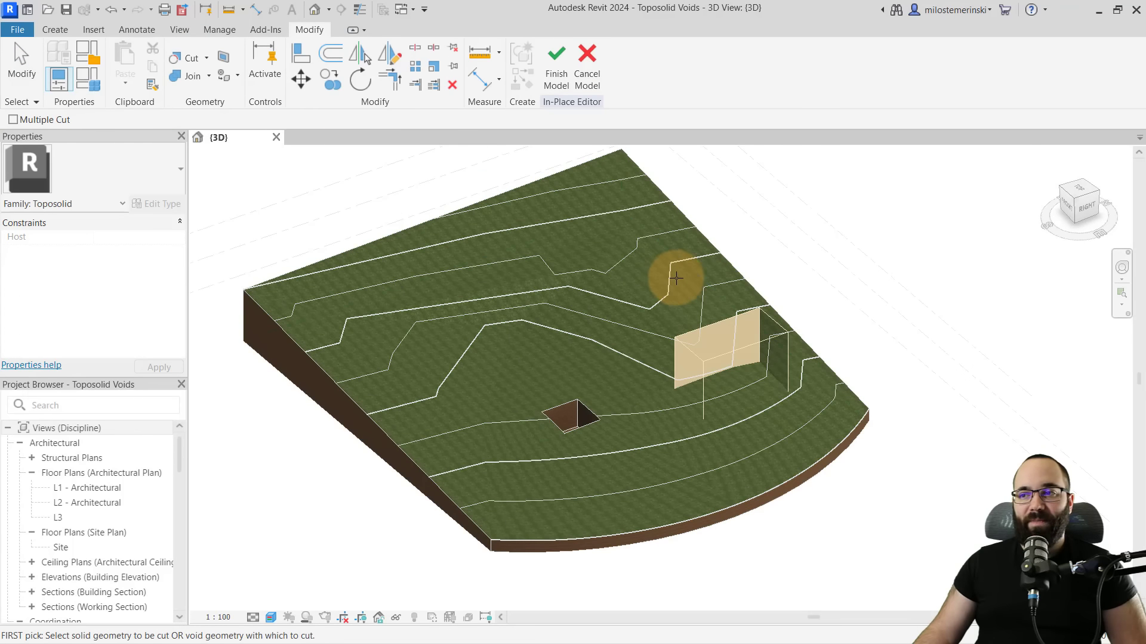
pyautogui.click(676, 280)
pyautogui.click(698, 304)
pyautogui.keyDown('shift'); pyautogui.moveTo(622, 317); pyautogui.dragTo(690, 284, button='middle'); pyautogui.keyUp('shift')
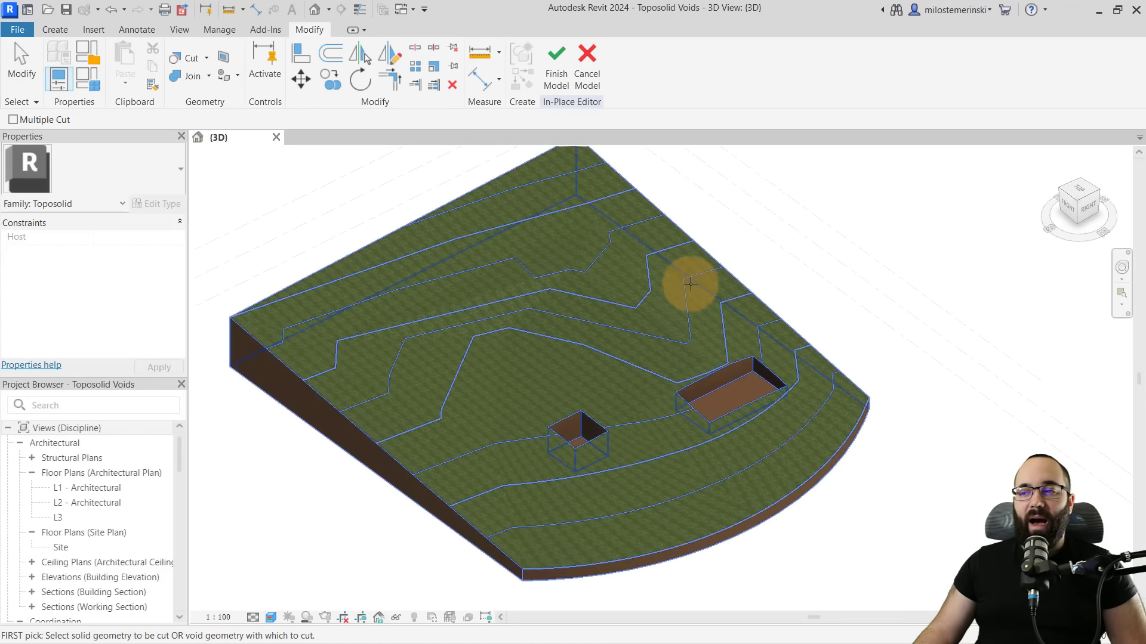
pyautogui.click(557, 80)
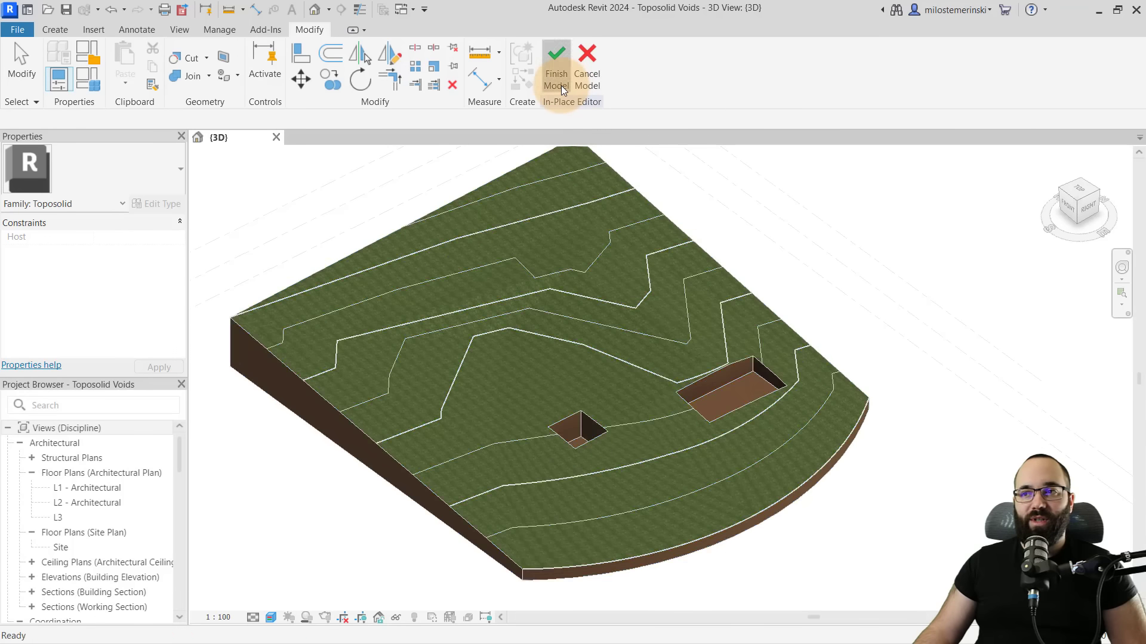
pyautogui.scroll(3, 699, 207)
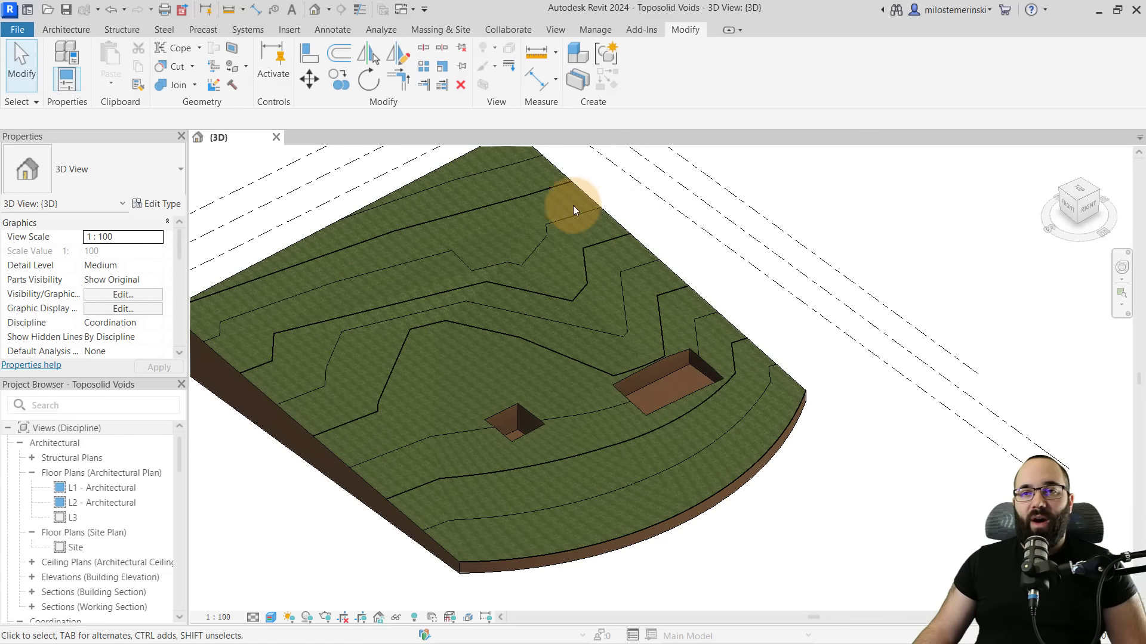
# Create an in-place mass and sketch a small rectangle on the toposolid's surface, uphill of the small square hole
pyautogui.click(428, 29)
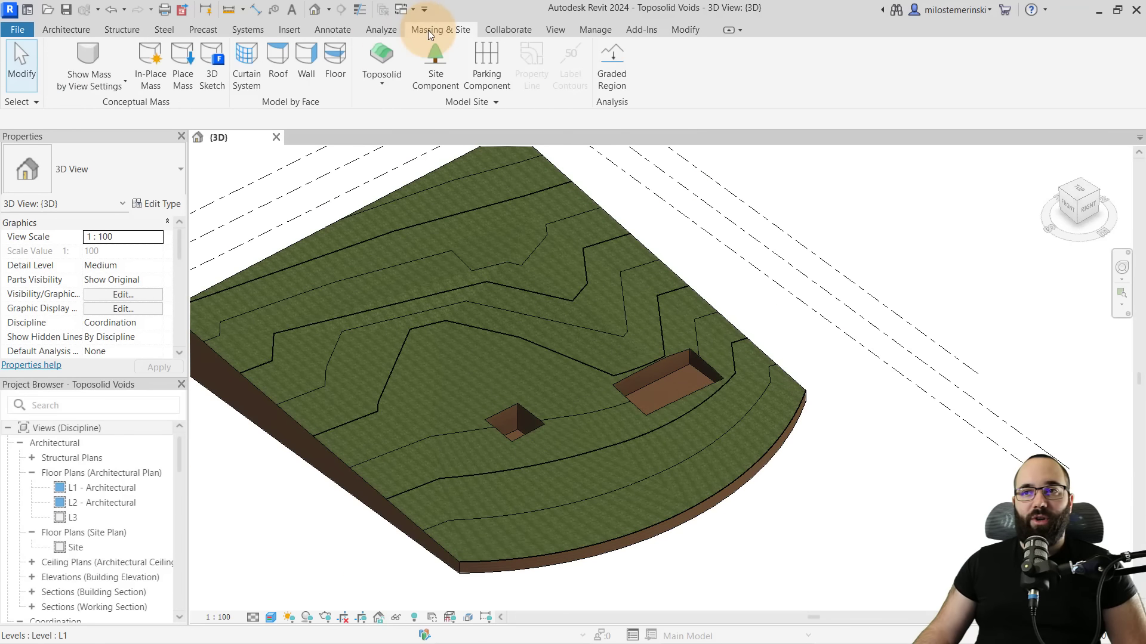
pyautogui.click(105, 65)
pyautogui.click(144, 78)
pyautogui.click(559, 356)
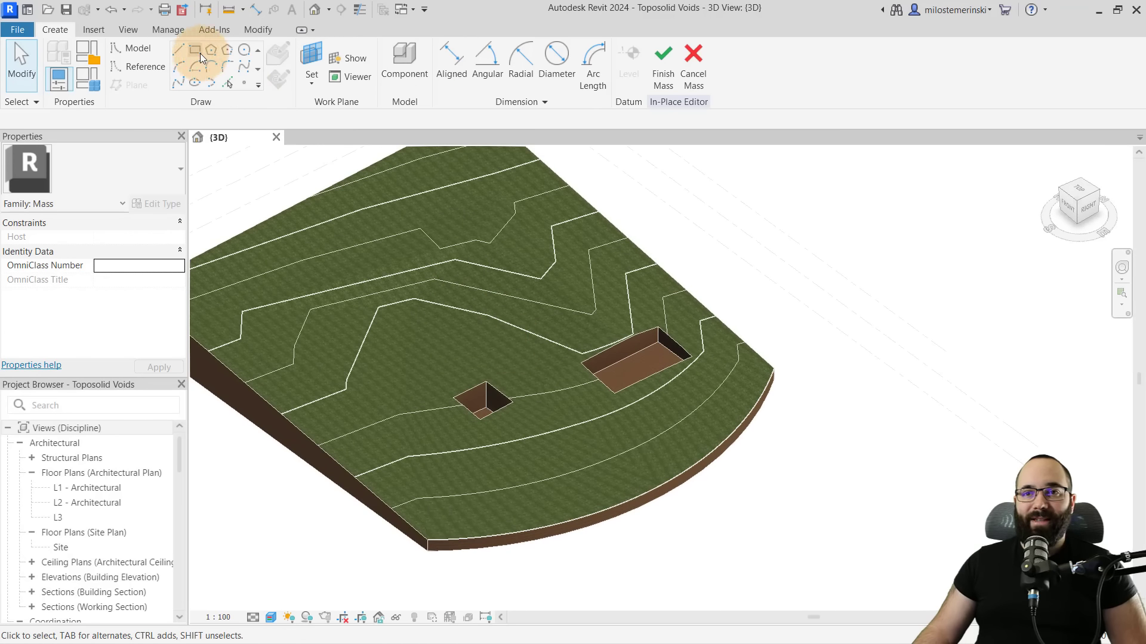
pyautogui.click(199, 50)
pyautogui.click(426, 347)
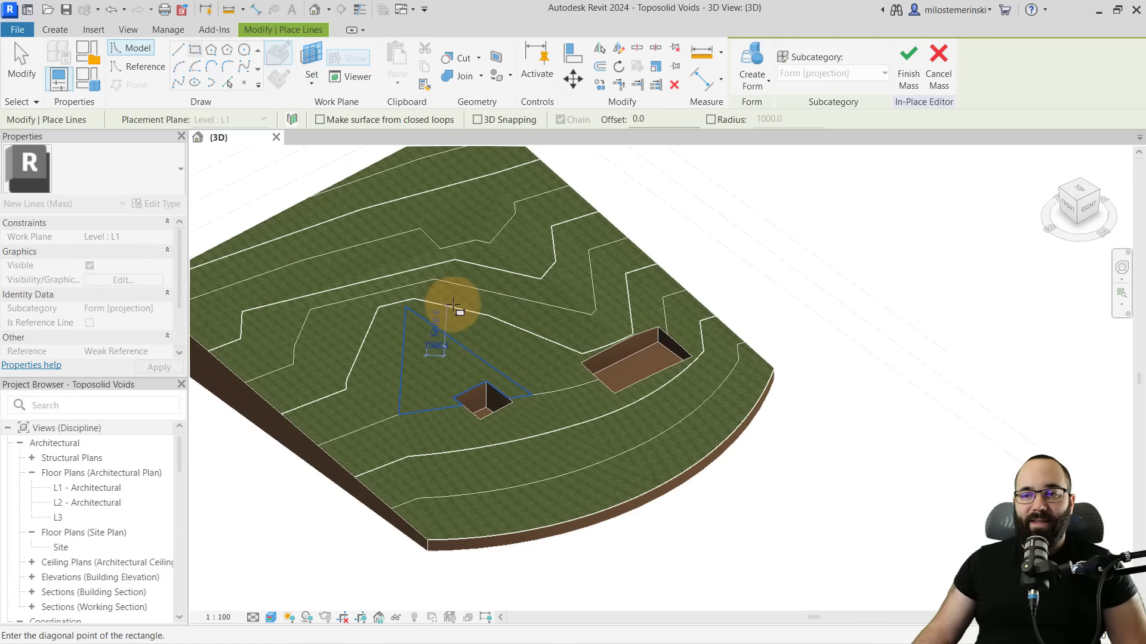
pyautogui.press('Escape')
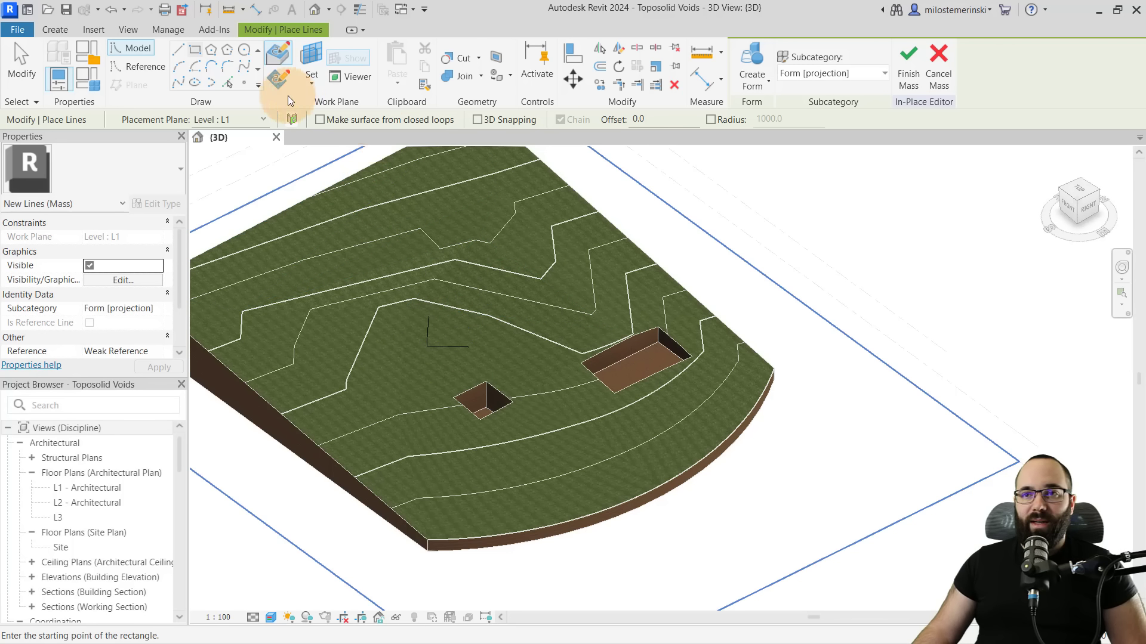
pyautogui.click(23, 67)
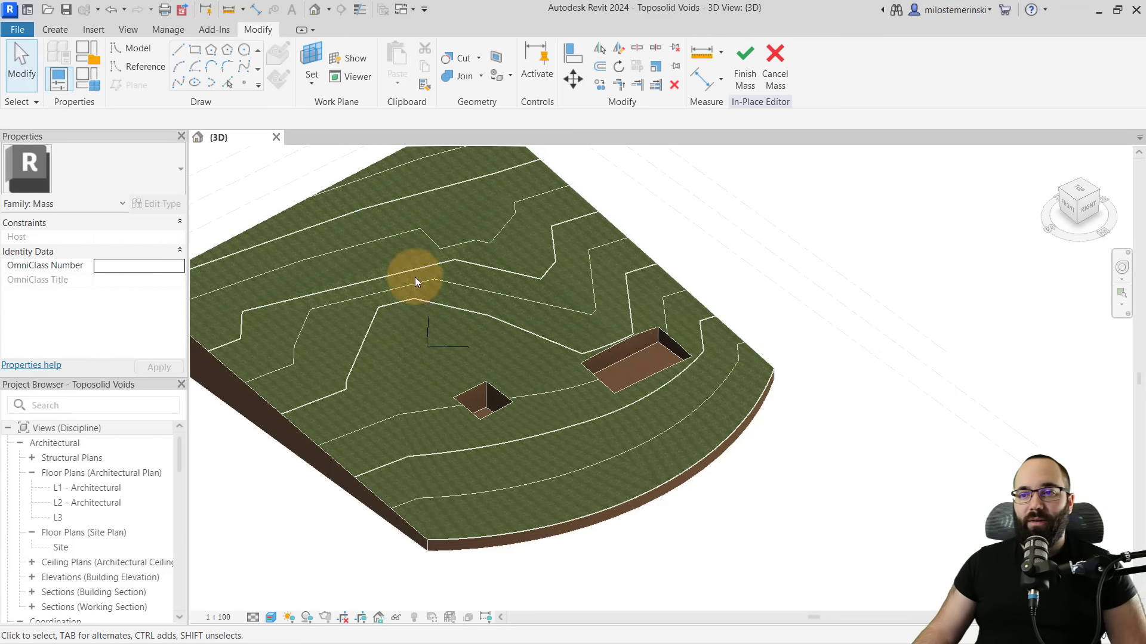
# Create a void form from the rectangle and raise it so that it projects above the toposolid's surface
pyautogui.click(430, 331)
pyautogui.click(742, 88)
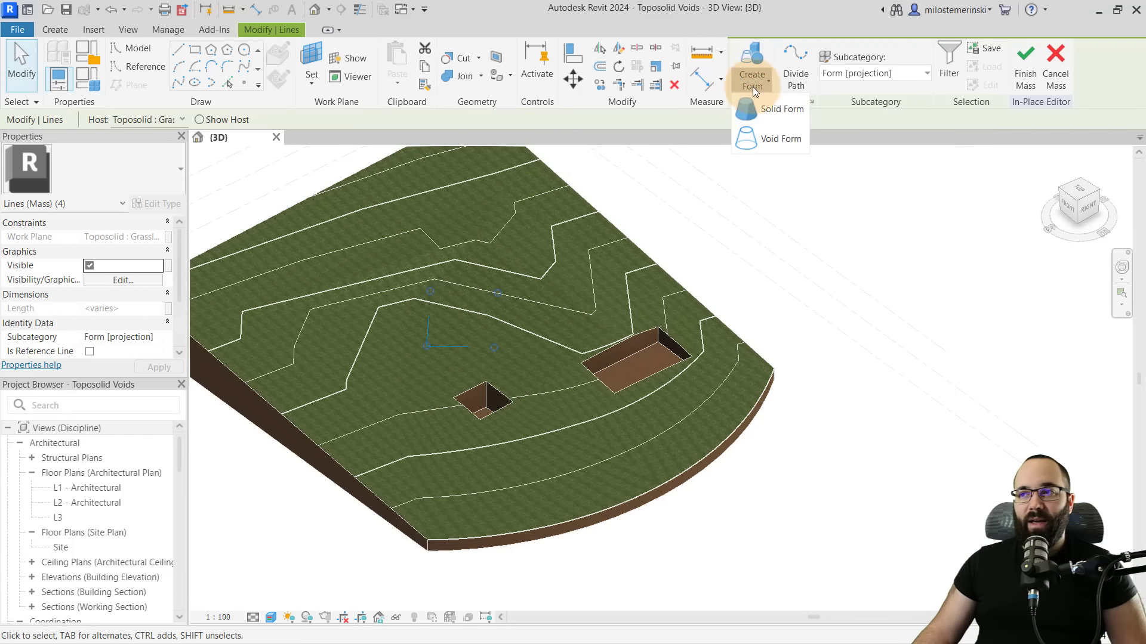
pyautogui.click(770, 142)
pyautogui.keyDown('shift'); pyautogui.moveTo(524, 307); pyautogui.dragTo(618, 242, button='middle'); pyautogui.keyUp('shift')
pyautogui.moveTo(472, 342)
pyautogui.keyDown('shift'); pyautogui.mouseDown(button='middle')
pyautogui.moveTo(531, 225)
pyautogui.moveTo(529, 136)
pyautogui.moveTo(489, 312)
pyautogui.moveTo(472, 330)
pyautogui.mouseUp(button='middle'); pyautogui.keyUp('shift')
pyautogui.moveTo(471, 330); pyautogui.dragTo(444, 322)
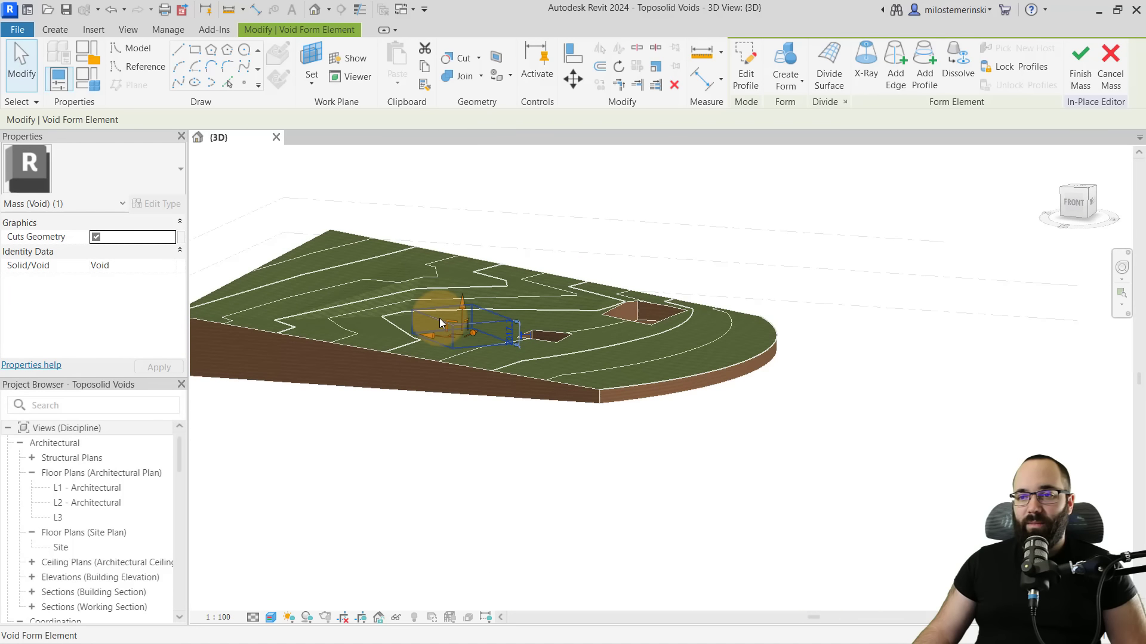
pyautogui.click(456, 314)
pyautogui.moveTo(463, 352); pyautogui.dragTo(464, 317)
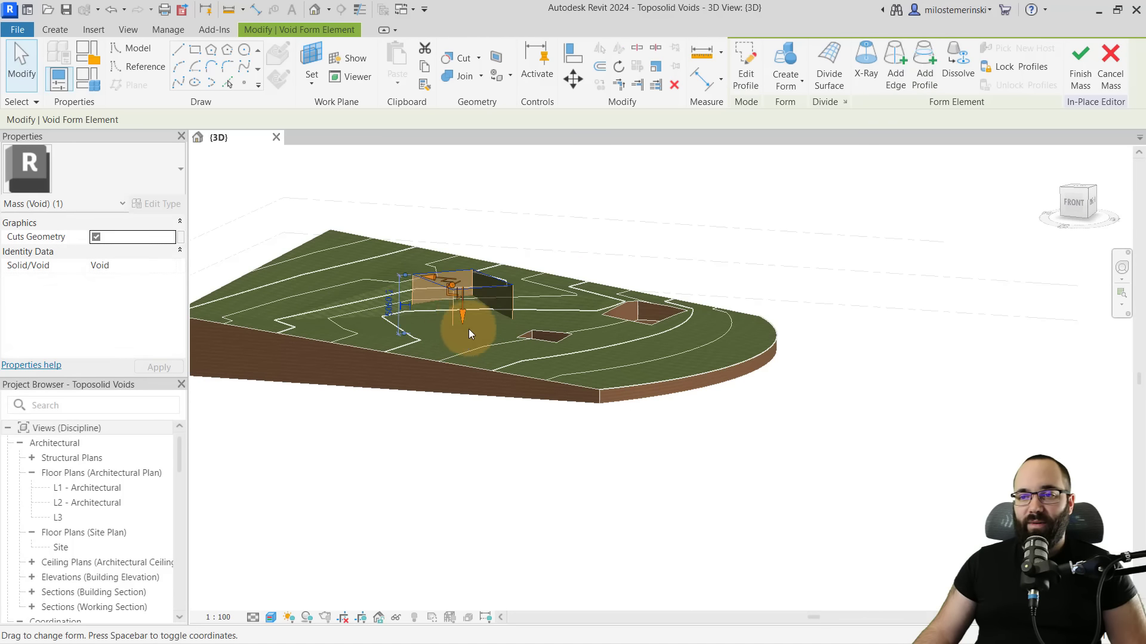
pyautogui.keyDown('shift'); pyautogui.moveTo(530, 346); pyautogui.dragTo(503, 454, button='middle'); pyautogui.keyUp('shift')
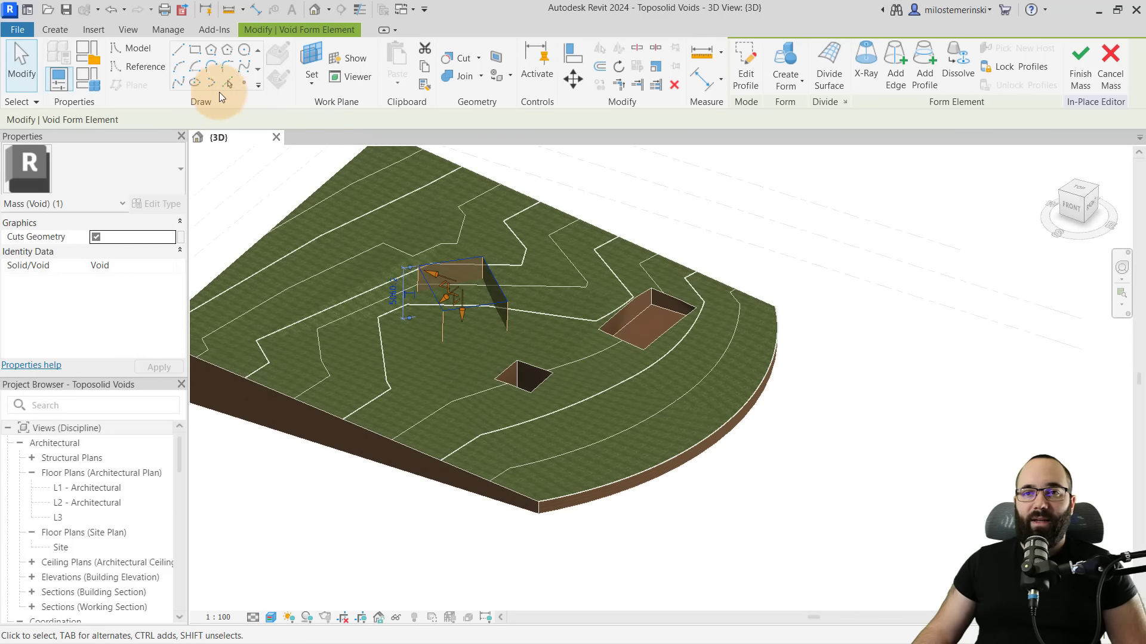
# Cut the toposolid with the mass void form and finish the in-place mass
pyautogui.click(467, 59)
pyautogui.click(493, 167)
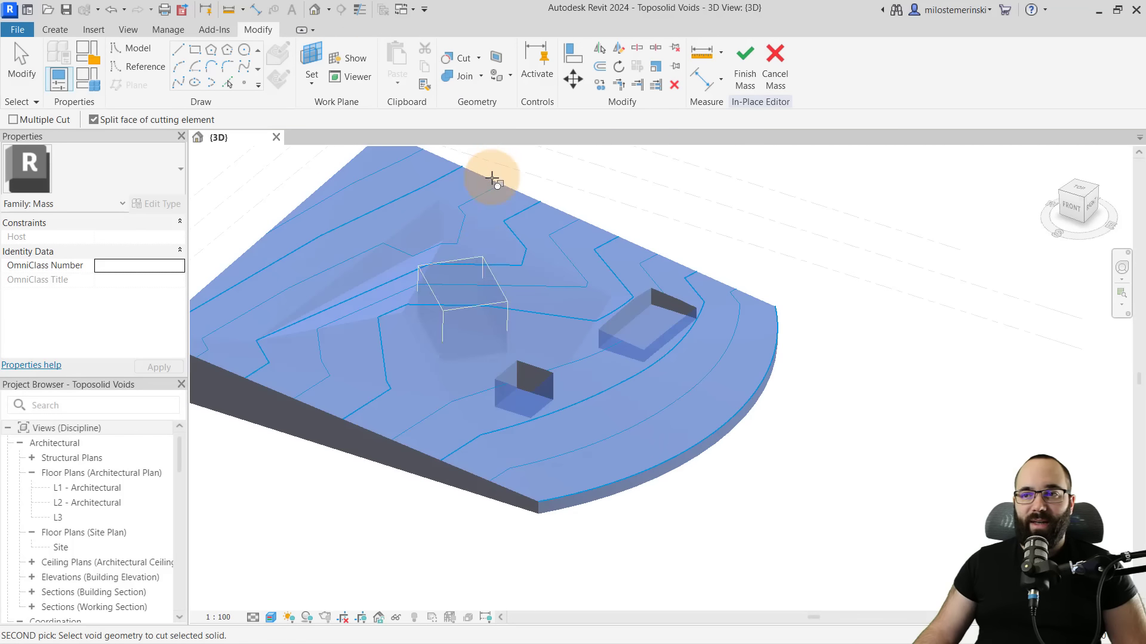
pyautogui.click(478, 256)
pyautogui.moveTo(589, 288)
pyautogui.keyDown('shift'); pyautogui.mouseDown(button='middle')
pyautogui.moveTo(521, 323)
pyautogui.moveTo(591, 308)
pyautogui.mouseUp(button='middle'); pyautogui.keyUp('shift')
pyautogui.click(745, 67)
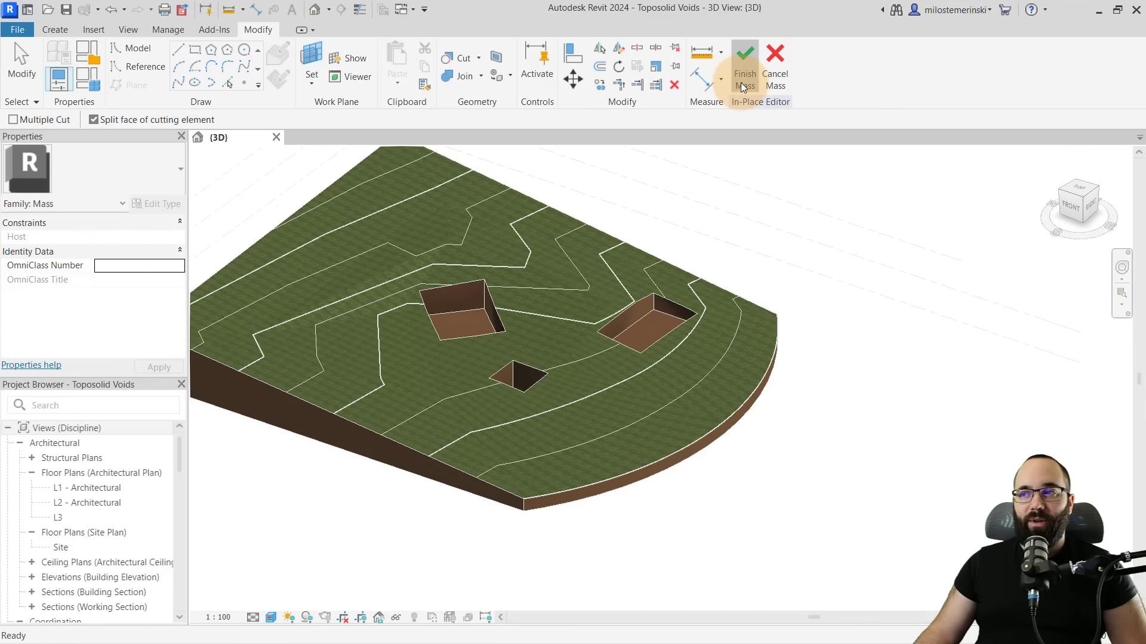
pyautogui.keyDown('shift'); pyautogui.moveTo(691, 256); pyautogui.dragTo(475, 327, button='middle'); pyautogui.keyUp('shift')
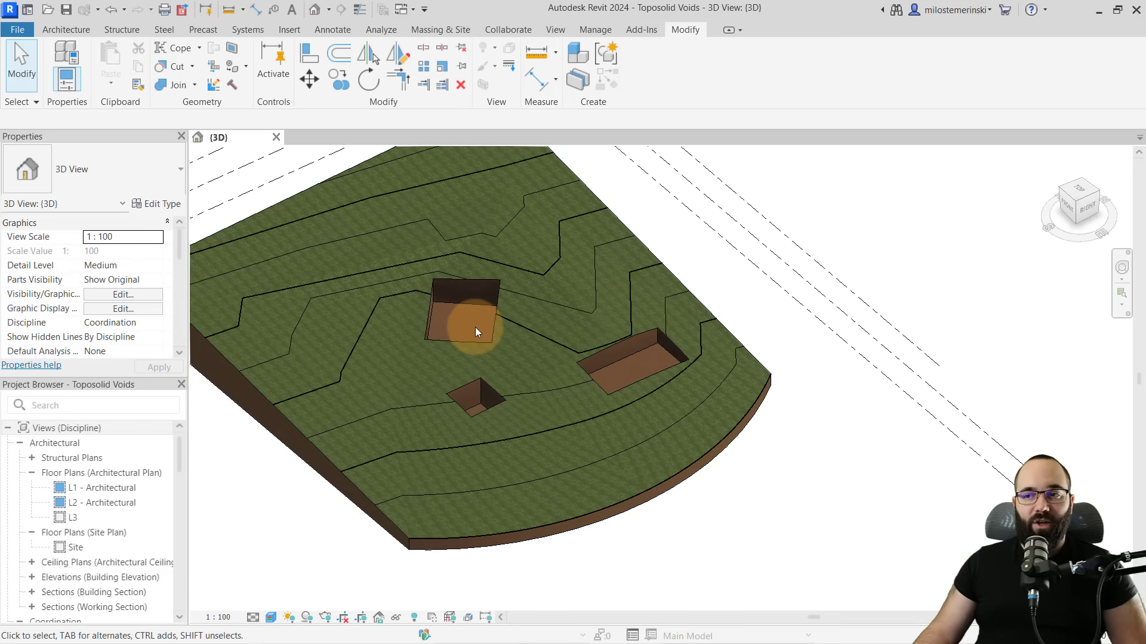
# Shift the small floor-based void slightly uphill, closer to the hole cut by the mass
pyautogui.click(465, 336)
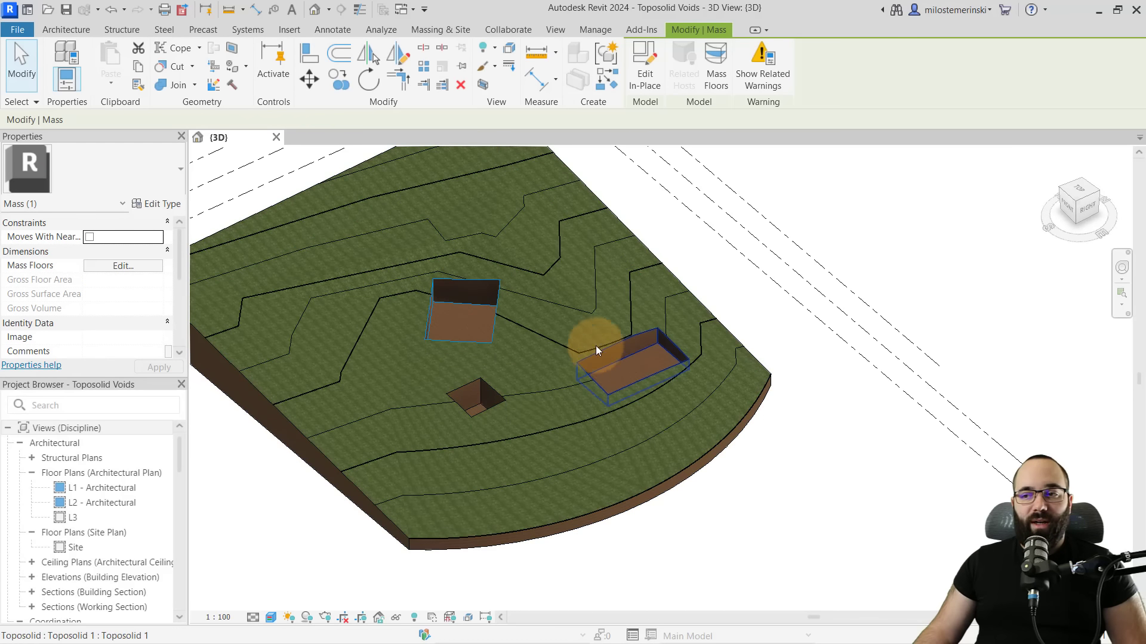
pyautogui.moveTo(457, 398)
pyautogui.mouseDown()
pyautogui.moveTo(410, 425)
pyautogui.moveTo(468, 383)
pyautogui.mouseUp()
pyautogui.click(695, 267)
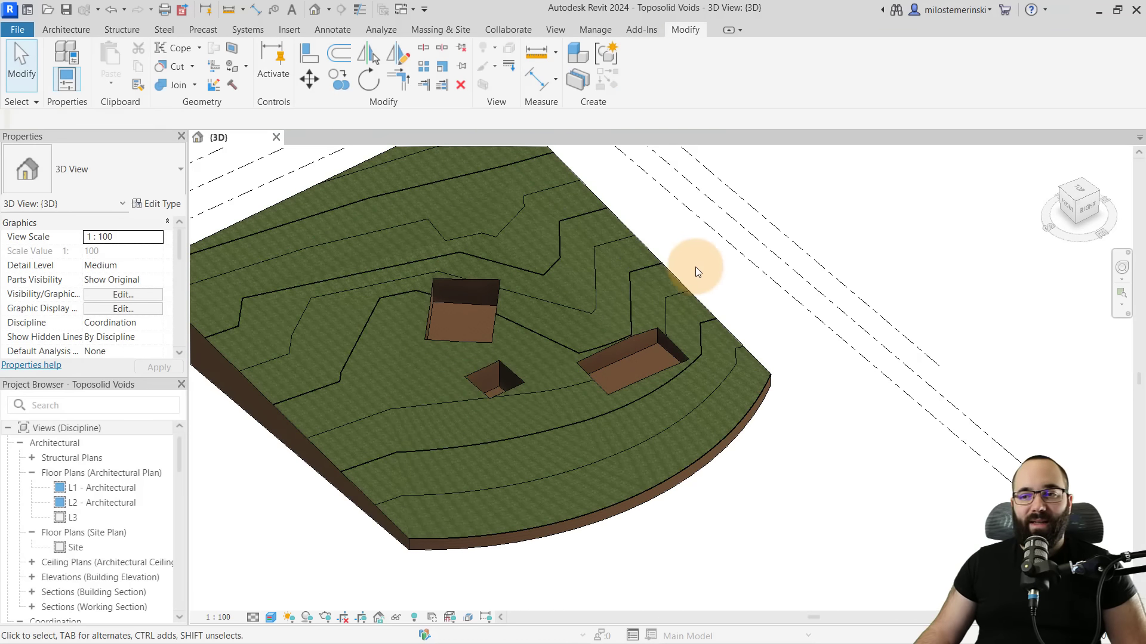
pyautogui.keyDown('shift'); pyautogui.moveTo(704, 270); pyautogui.dragTo(722, 311, button='middle'); pyautogui.keyUp('shift')
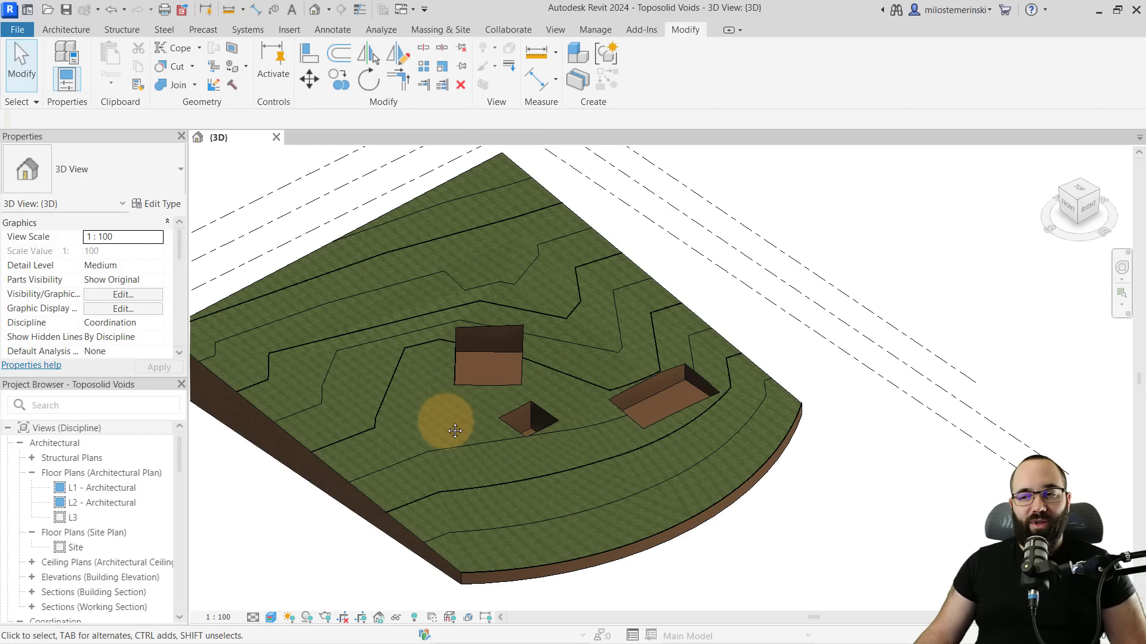
pyautogui.moveTo(454, 431); pyautogui.dragTo(472, 440, button='middle')
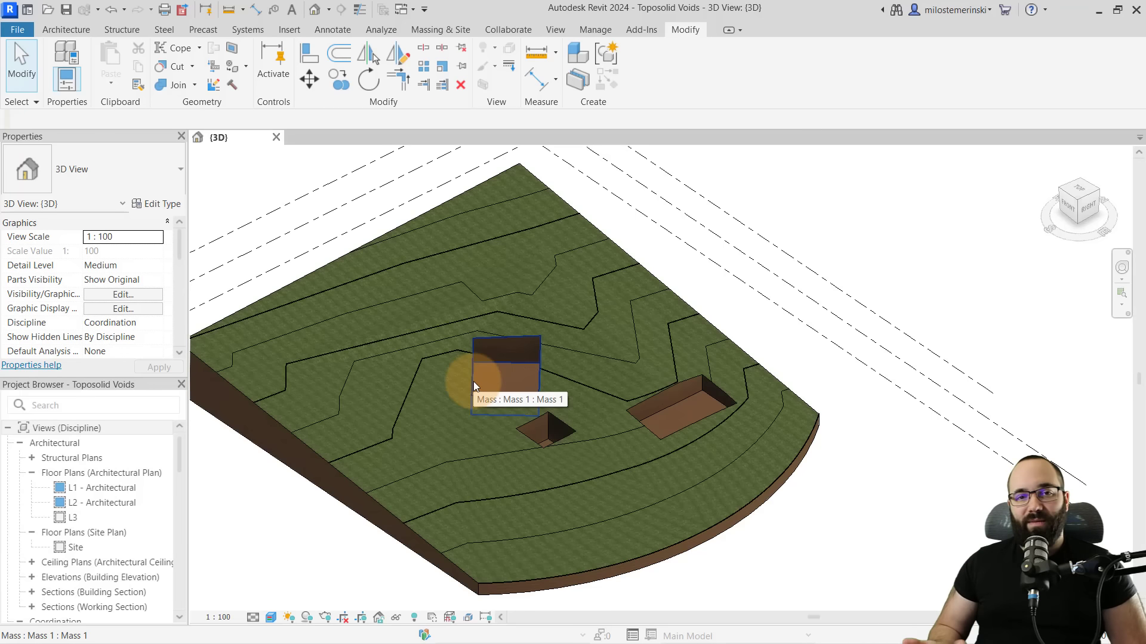
pyautogui.keyDown('shift'); pyautogui.moveTo(730, 313); pyautogui.dragTo(739, 319, button='middle'); pyautogui.keyUp('shift')
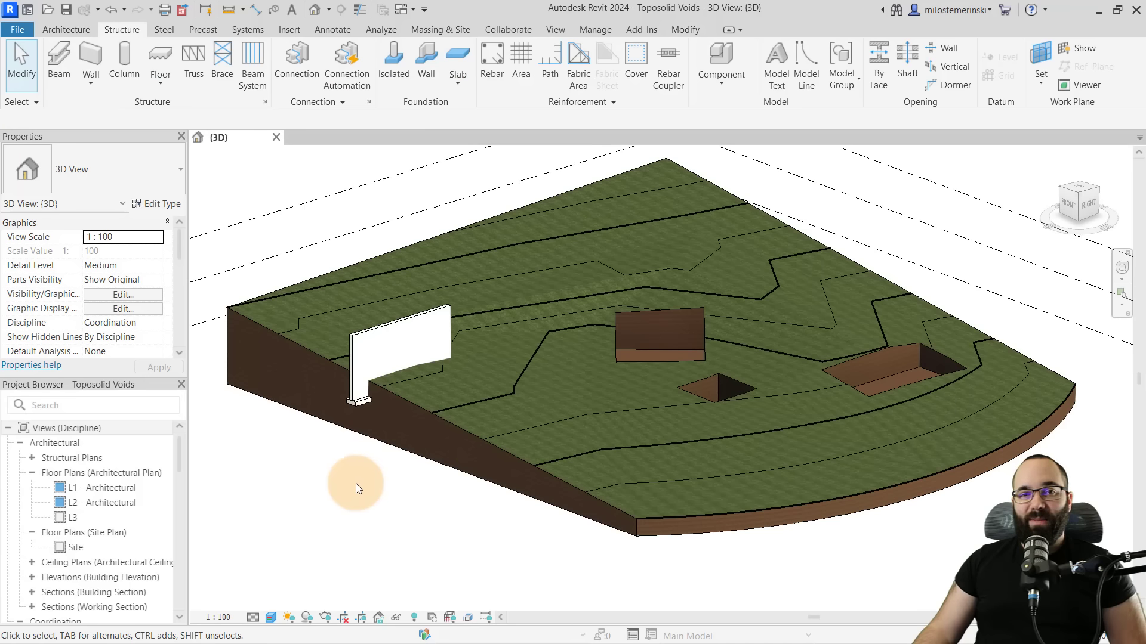
# Cut the toposolid with the bearing footing under the wall at its straight edge
pyautogui.keyDown('shift'); pyautogui.moveTo(335, 462); pyautogui.dragTo(358, 473, button='middle'); pyautogui.keyUp('shift')
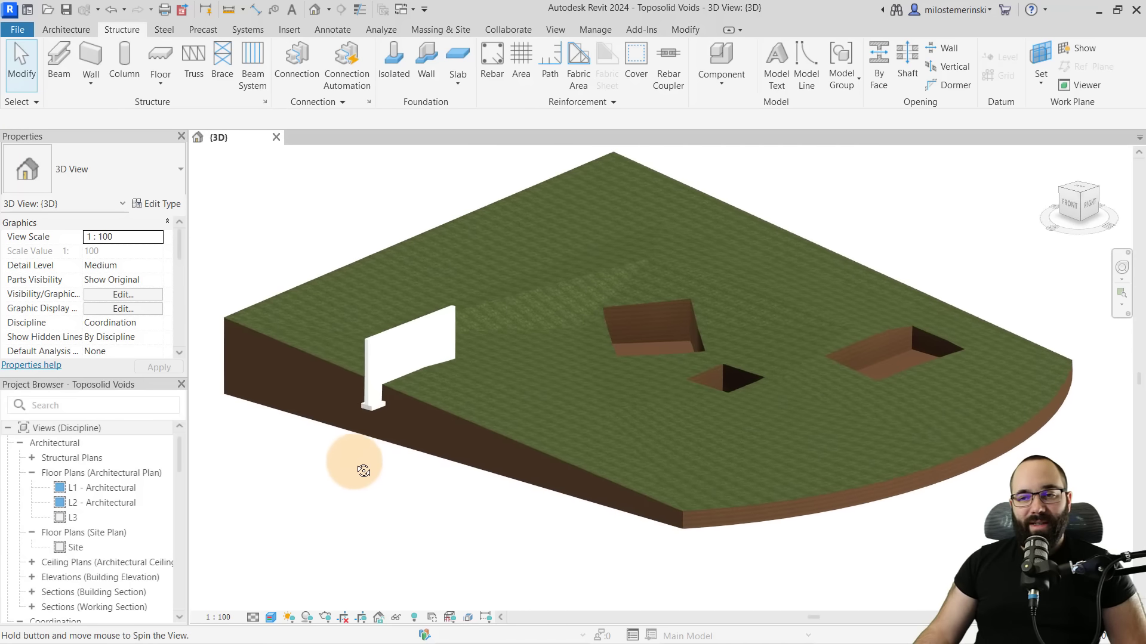
pyautogui.scroll(6, 385, 391)
pyautogui.scroll(3, 394, 392)
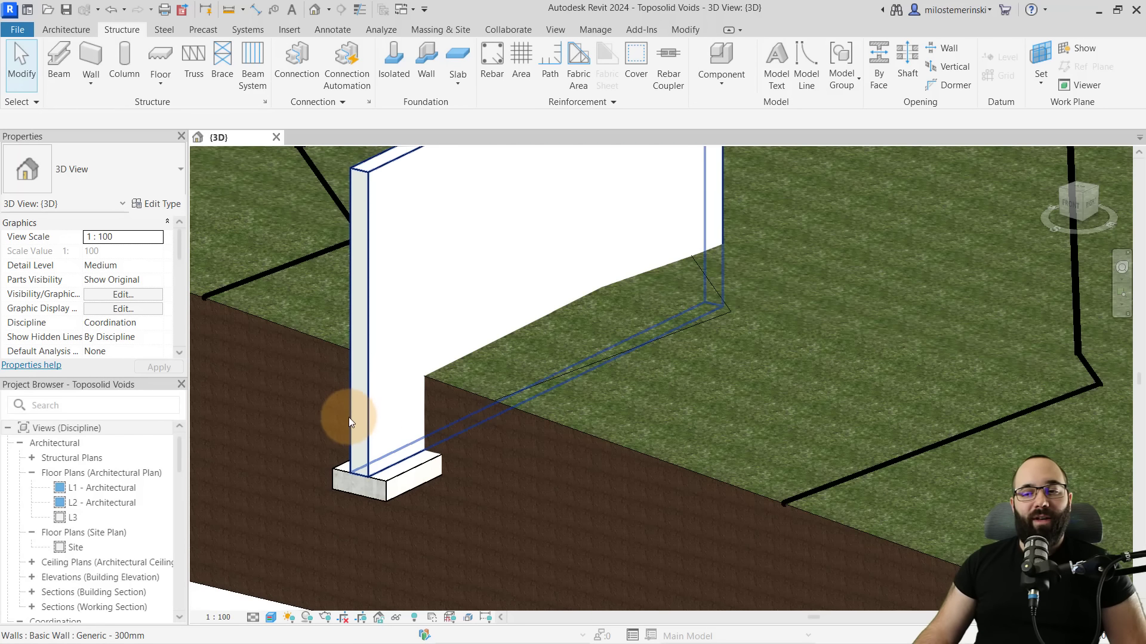
pyautogui.click(456, 470)
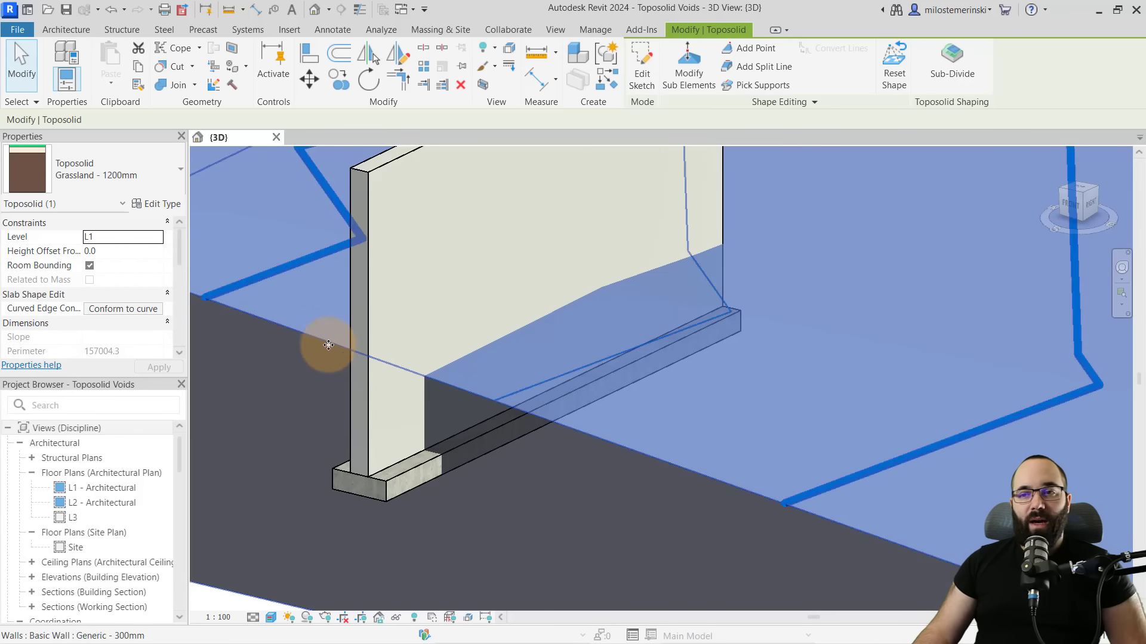
pyautogui.press('Escape')
pyautogui.click(685, 31)
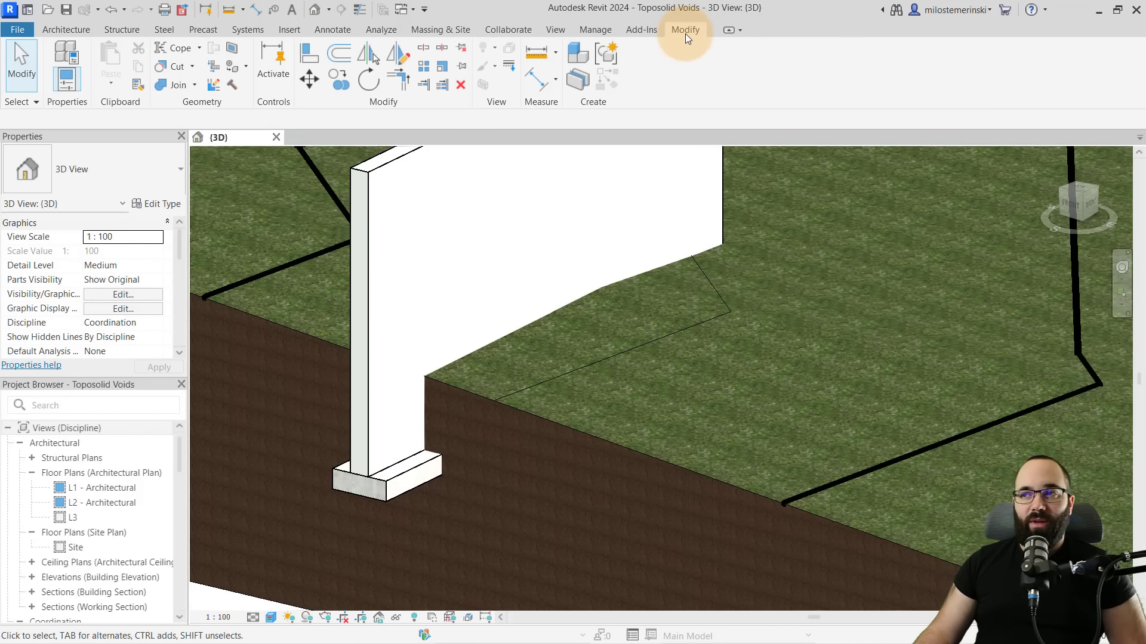
pyautogui.click(177, 68)
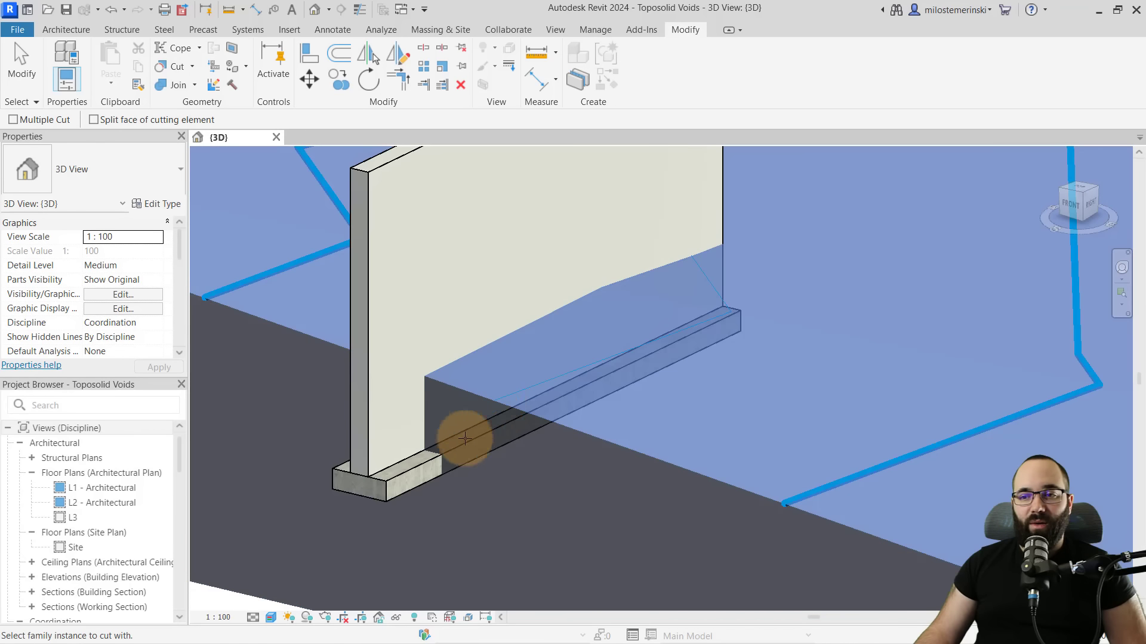
pyautogui.click(417, 468)
pyautogui.press('Escape')
# Temporarily hide the wall and its bearing footing in the 3D view
pyautogui.click(522, 418)
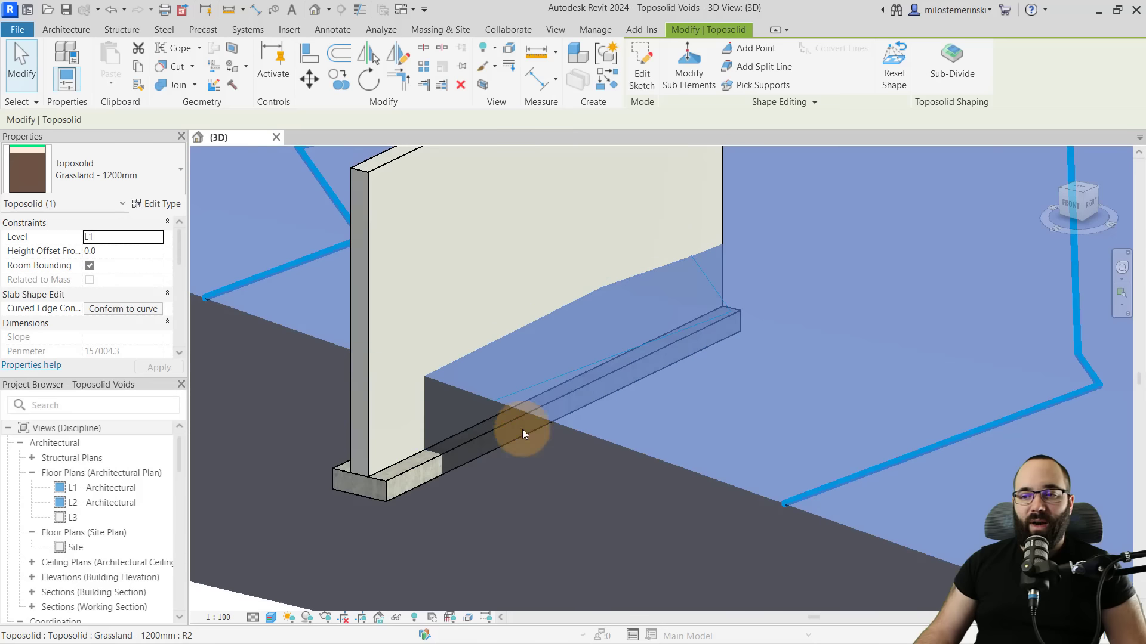
pyautogui.keyDown('shift'); pyautogui.moveTo(532, 484); pyautogui.dragTo(533, 443, button='middle'); pyautogui.keyUp('shift')
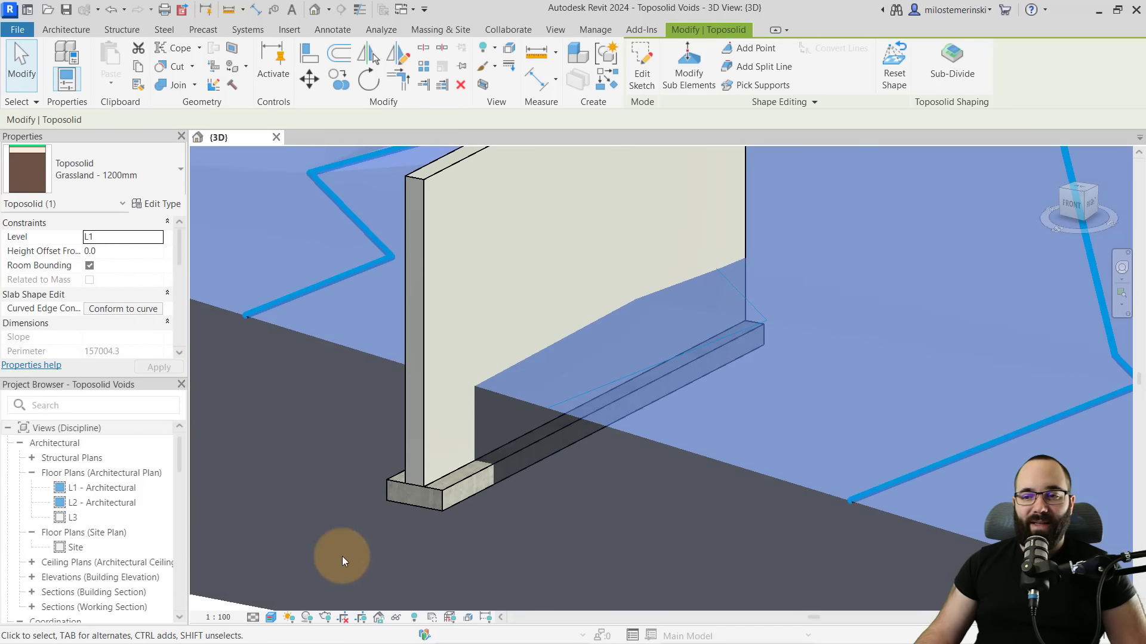
pyautogui.click(218, 609)
pyautogui.click(411, 502)
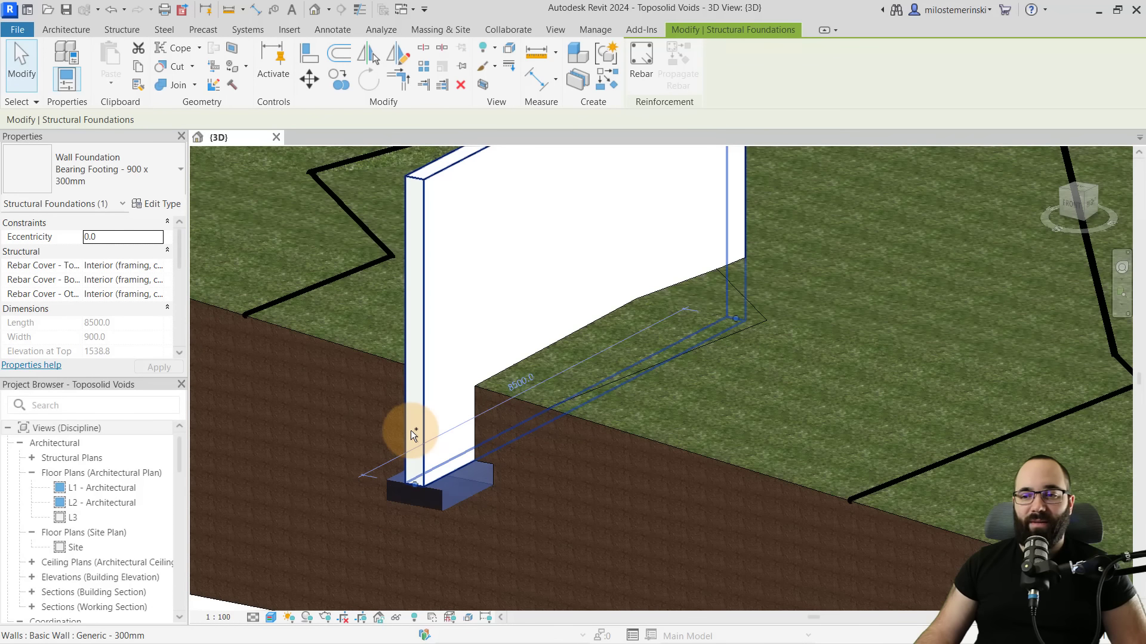
pyautogui.keyDown('ctrl'); pyautogui.click(411, 431); pyautogui.keyUp('ctrl')
pyautogui.click(397, 616)
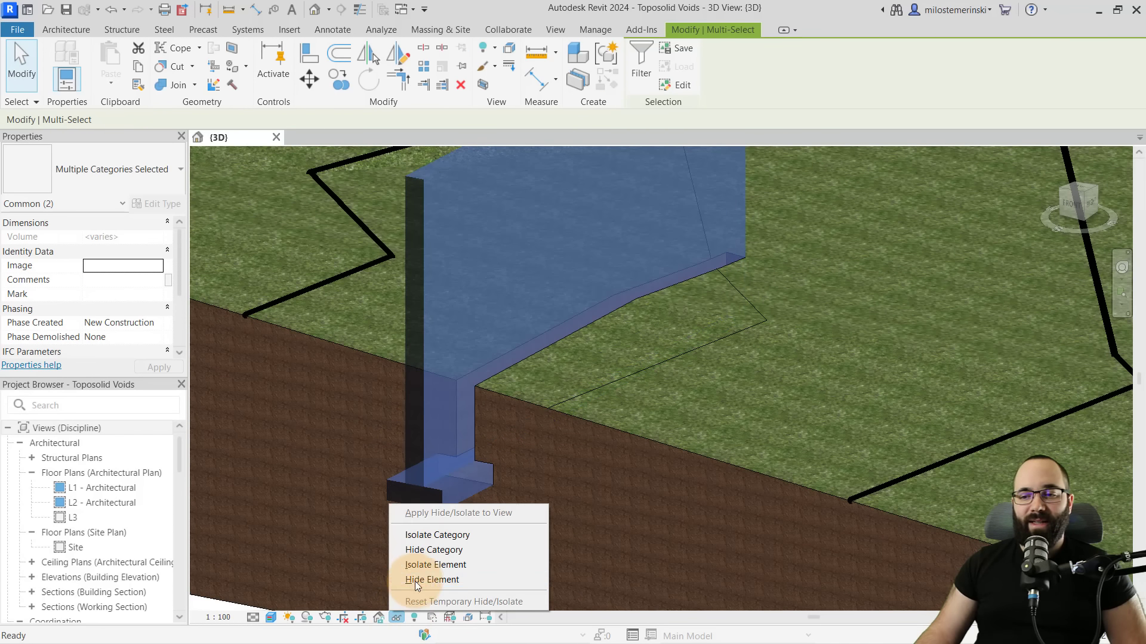
pyautogui.click(416, 580)
# Examine the recess that the wall and footing leave in the toposolid, and reset the temporary hide
pyautogui.keyDown('shift'); pyautogui.moveTo(472, 357); pyautogui.dragTo(621, 398, button='middle'); pyautogui.keyUp('shift')
pyautogui.moveTo(696, 389); pyautogui.dragTo(518, 403, button='middle')
pyautogui.click(518, 403)
pyautogui.keyDown('shift'); pyautogui.moveTo(634, 426); pyautogui.dragTo(524, 476, button='middle'); pyautogui.keyUp('shift')
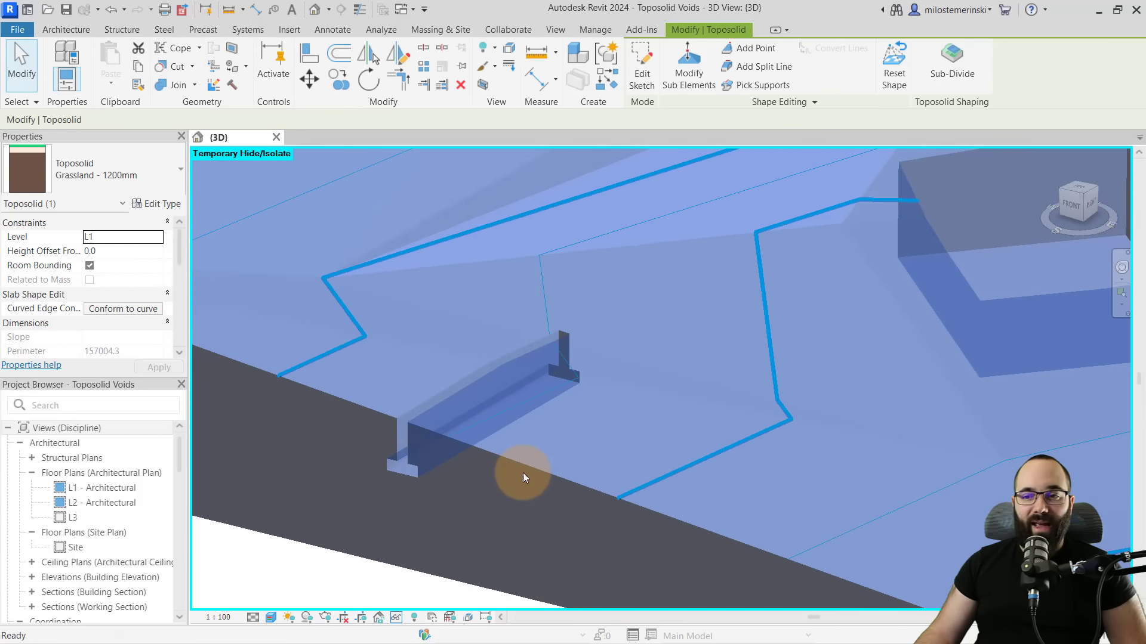
pyautogui.click(305, 579)
pyautogui.click(396, 617)
pyautogui.click(412, 602)
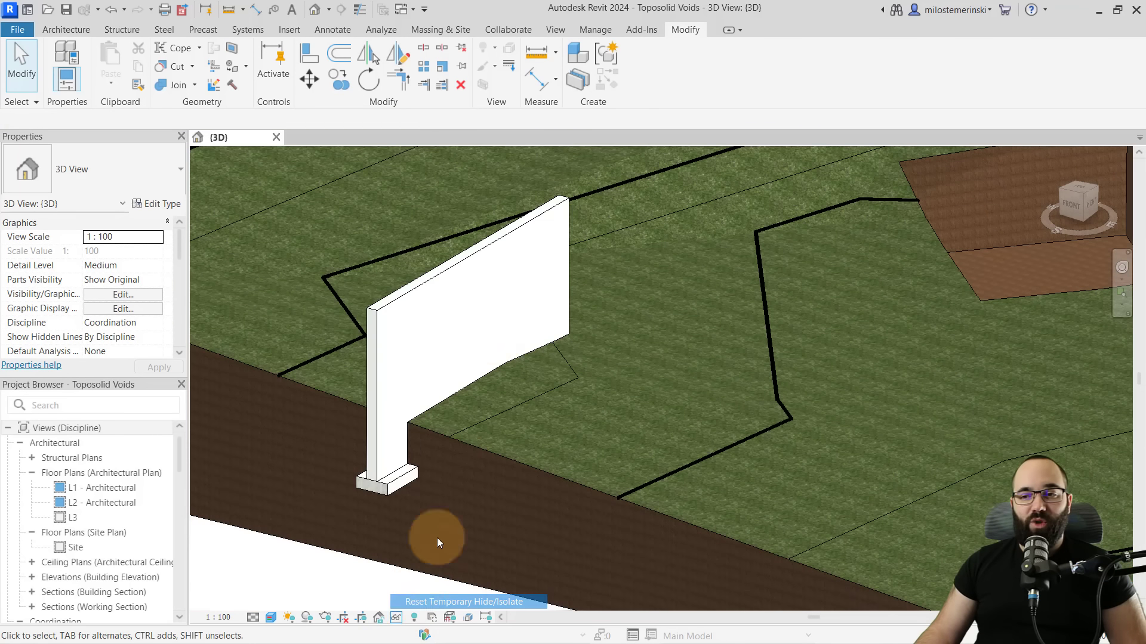
pyautogui.scroll(-2, 431, 389)
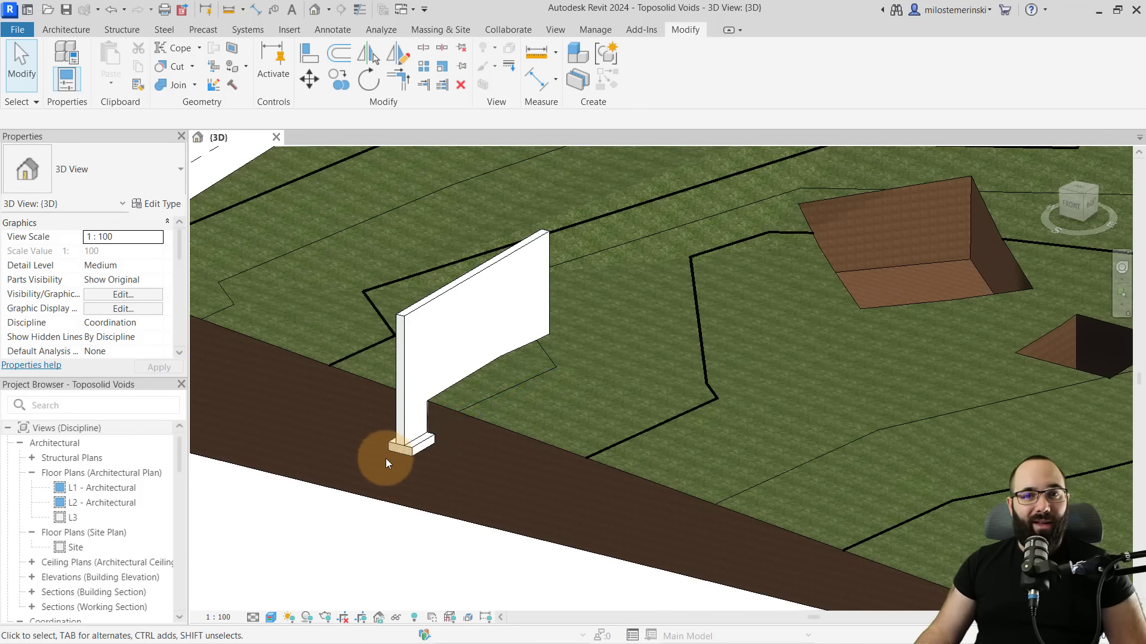
pyautogui.moveTo(417, 460)
pyautogui.keyDown('shift'); pyautogui.mouseDown(button='middle')
pyautogui.moveTo(413, 469)
pyautogui.moveTo(409, 454)
pyautogui.mouseUp(button='middle'); pyautogui.keyUp('shift')
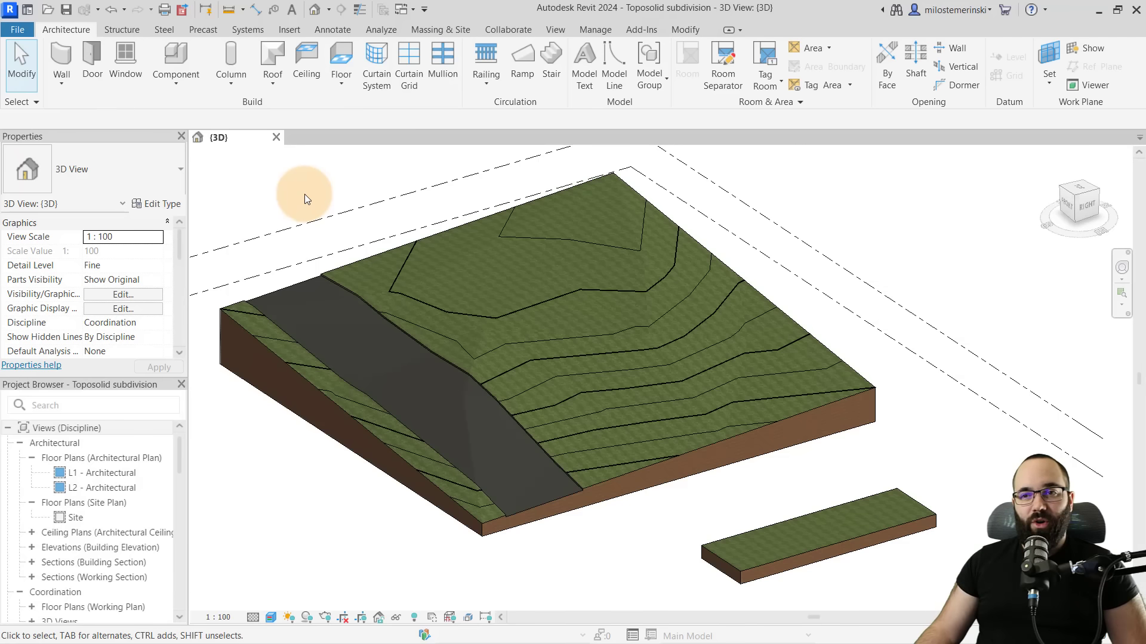
pyautogui.moveTo(304, 195)
pyautogui.mouseDown(button='middle')
pyautogui.moveTo(312, 186)
pyautogui.moveTo(322, 208)
pyautogui.mouseUp(button='middle')
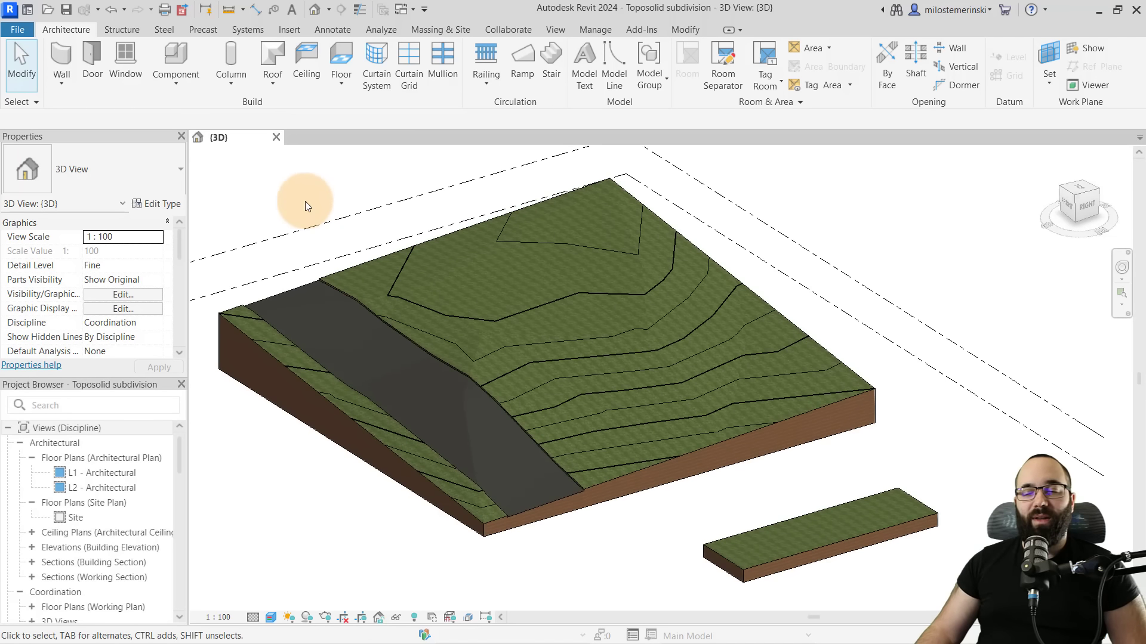
# Place a 12.5-meter Scarlet Oak tree as a site component on the upper part of the large toposolid
pyautogui.click(452, 30)
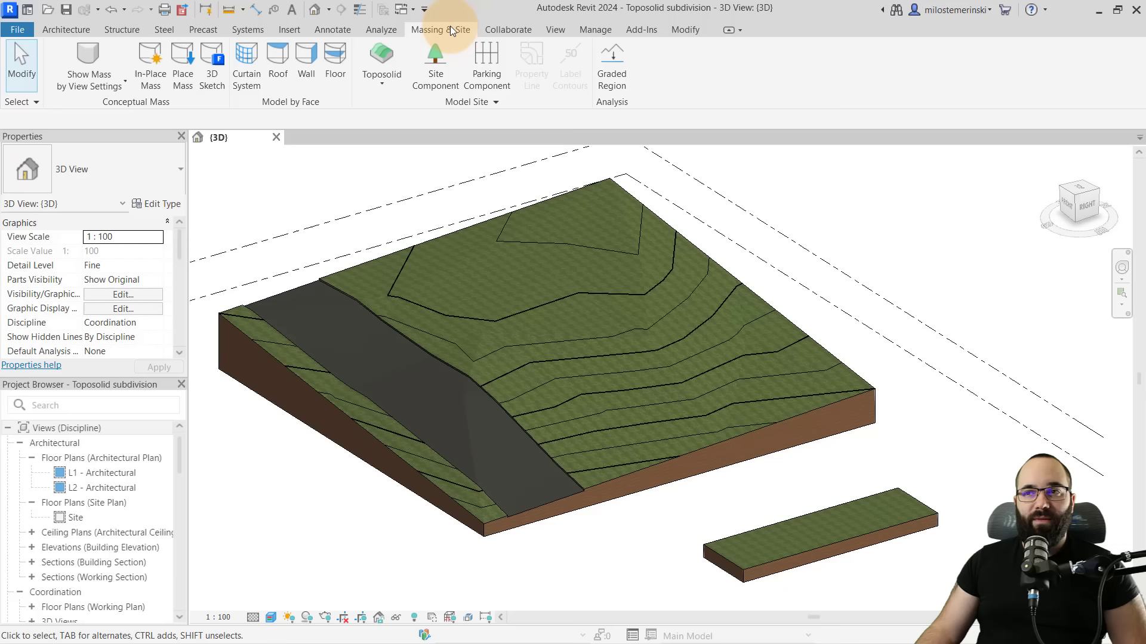
pyautogui.click(435, 84)
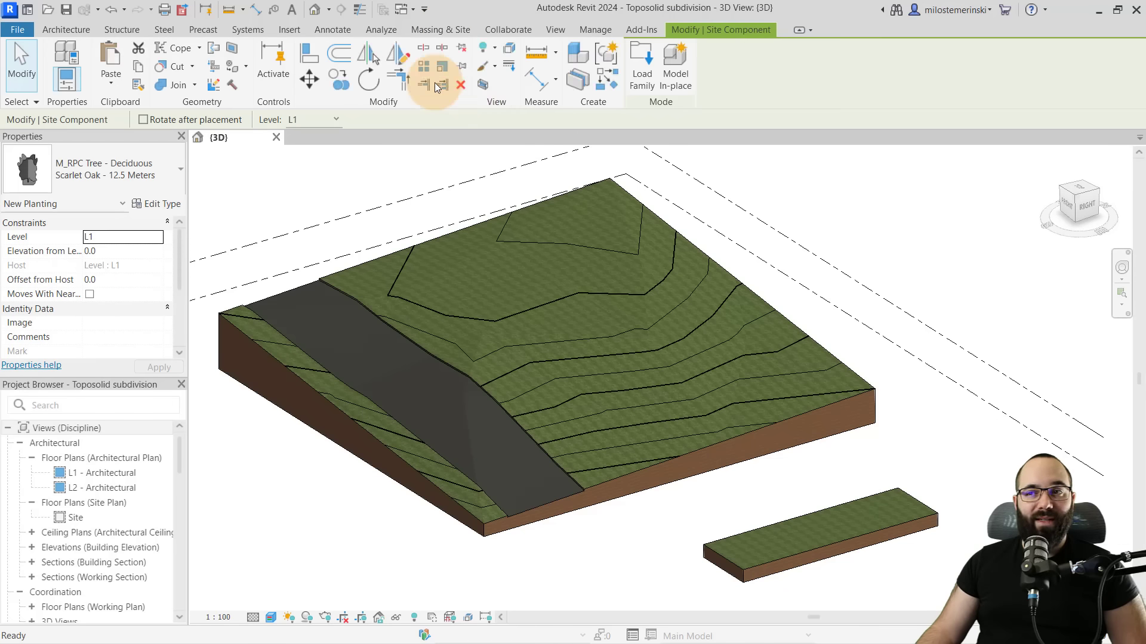
pyautogui.click(478, 263)
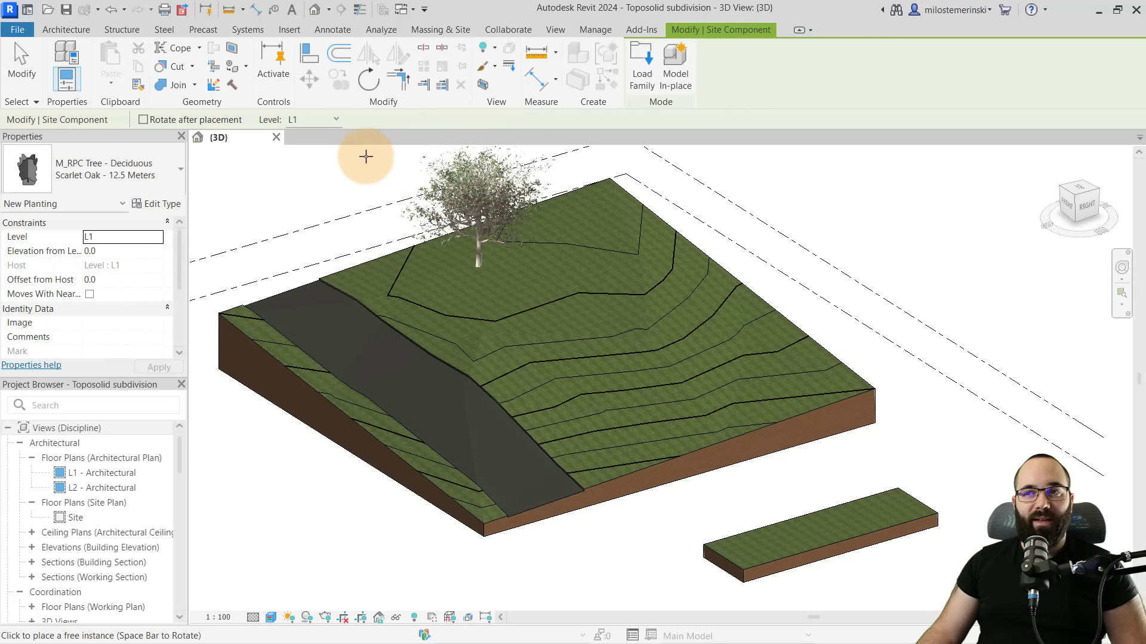
# Place a 4800 x 2400mm - 90 deg parking space on the upper slope of the large toposolid, beyond the tree
pyautogui.click(453, 31)
pyautogui.click(488, 66)
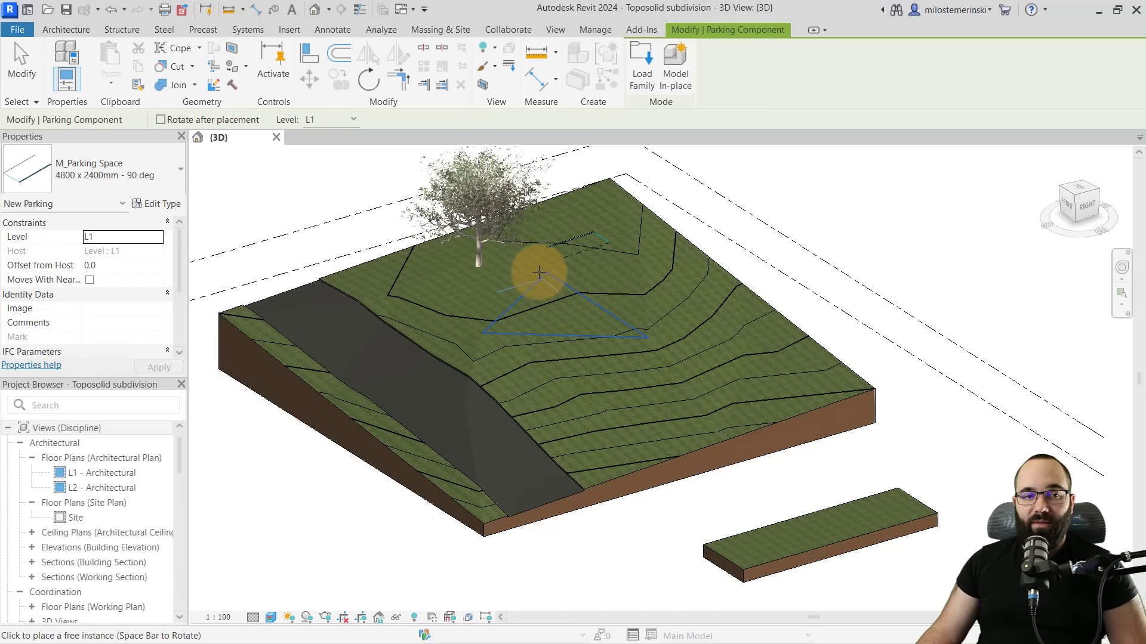
pyautogui.press('Escape')
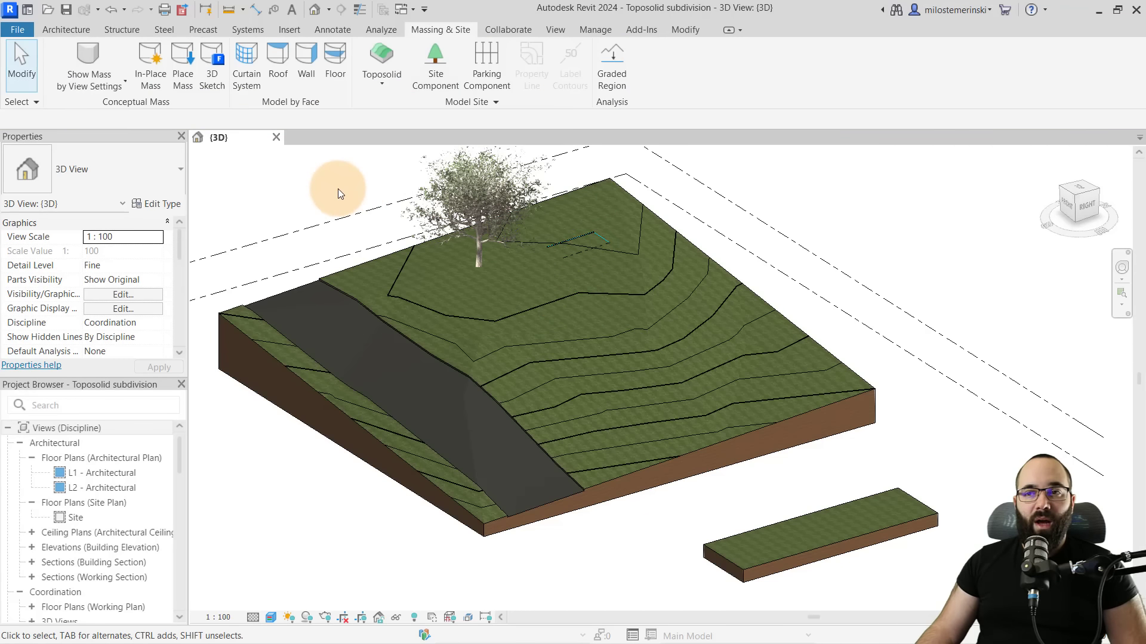
# Place a floor-based void in the large toposolid near the edge opposite the road, and shift it slightly toward the road
pyautogui.click(71, 29)
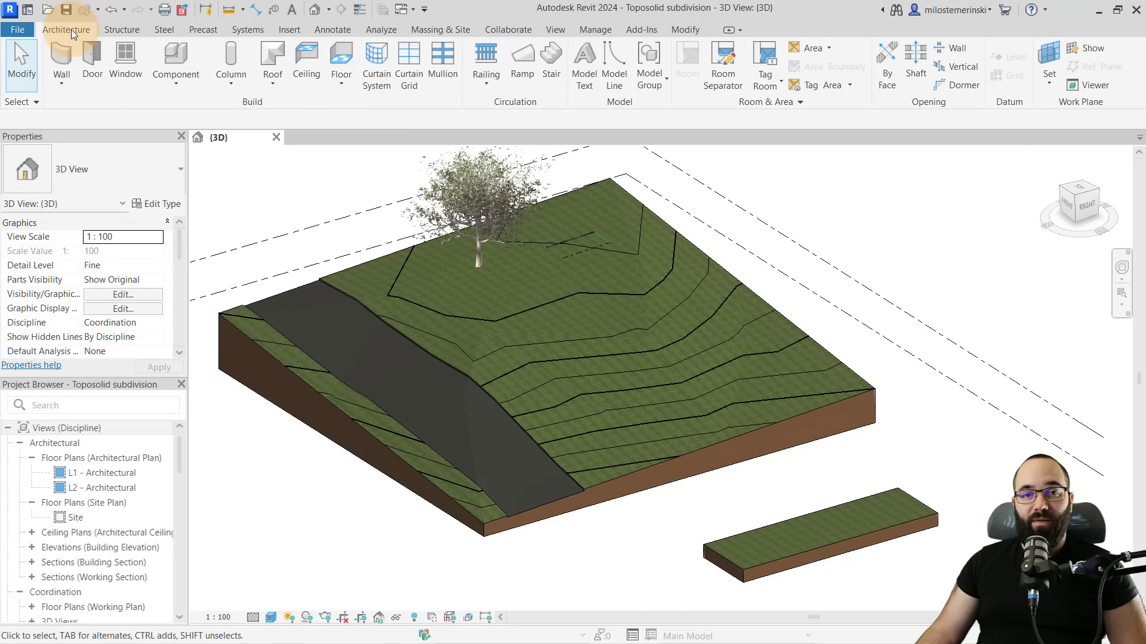
pyautogui.click(173, 59)
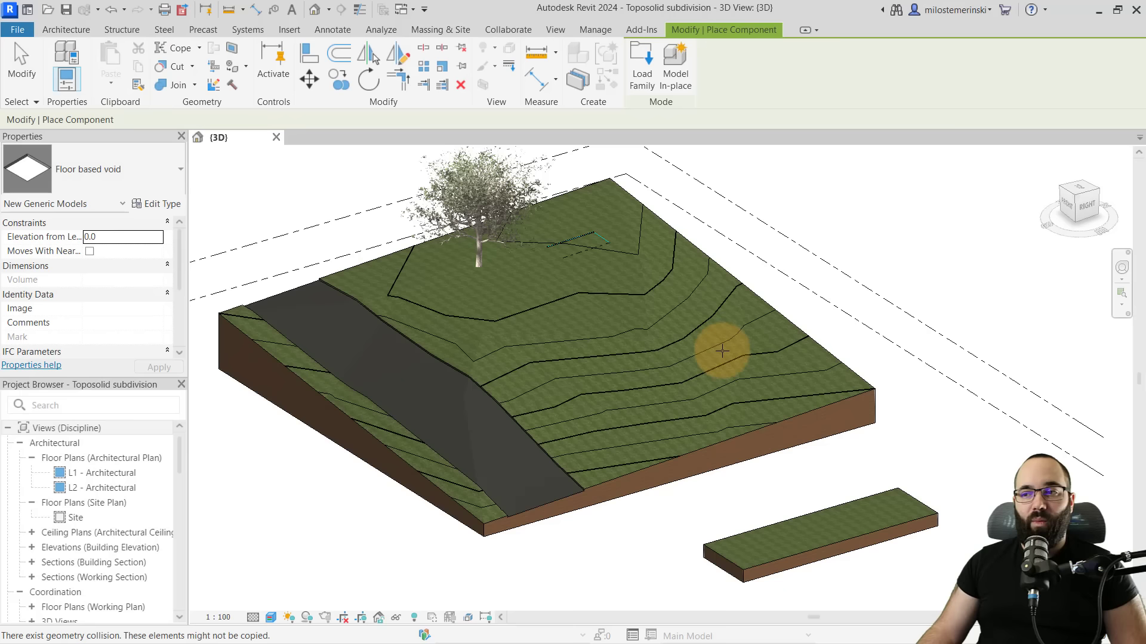
pyautogui.click(719, 299)
pyautogui.press('Escape')
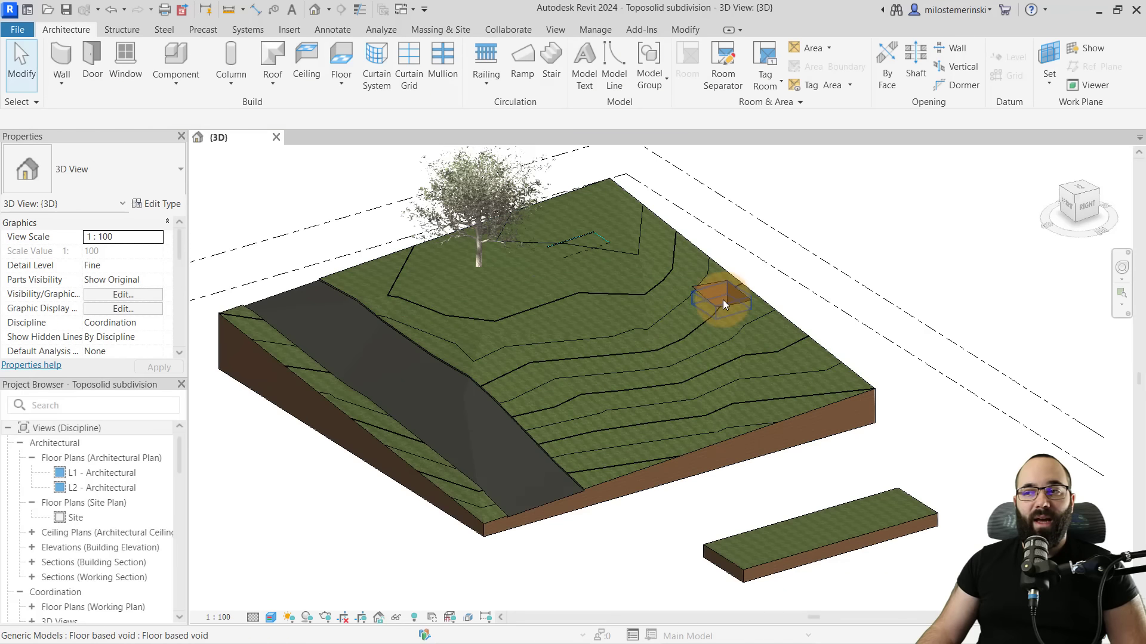
pyautogui.click(722, 300)
pyautogui.press('Escape')
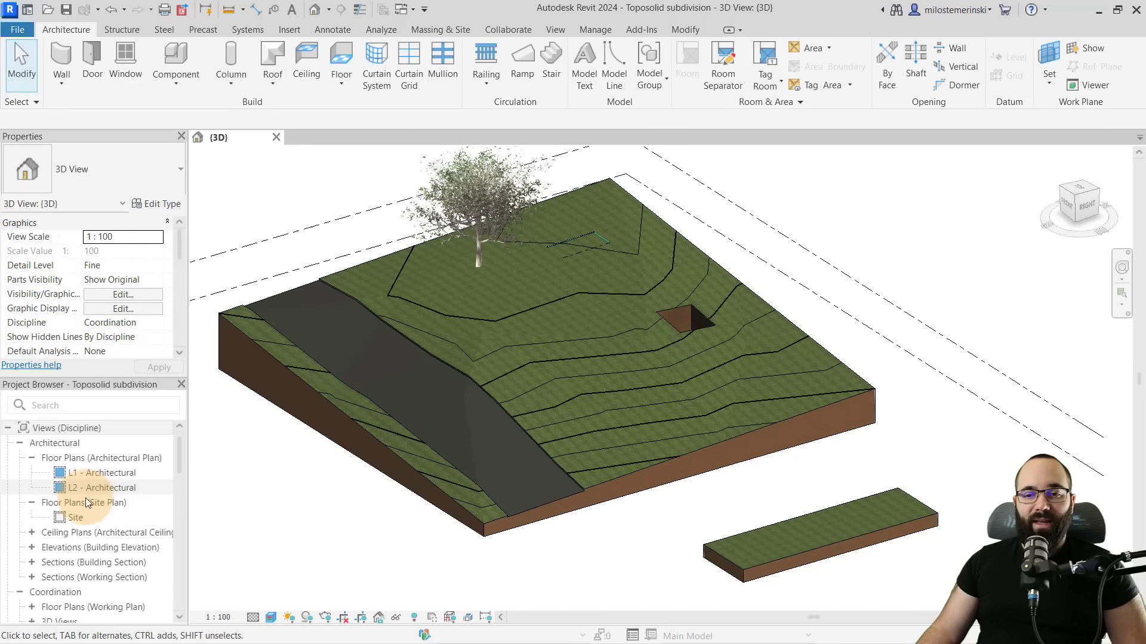
# In the Site plan, sketch a 40000 mm path for a Railing 1 railing along the boundary between the road and the large grass toposolid
pyautogui.doubleClick(76, 518)
pyautogui.moveTo(656, 426); pyautogui.dragTo(482, 375, button='middle')
pyautogui.scroll(2, 465, 400)
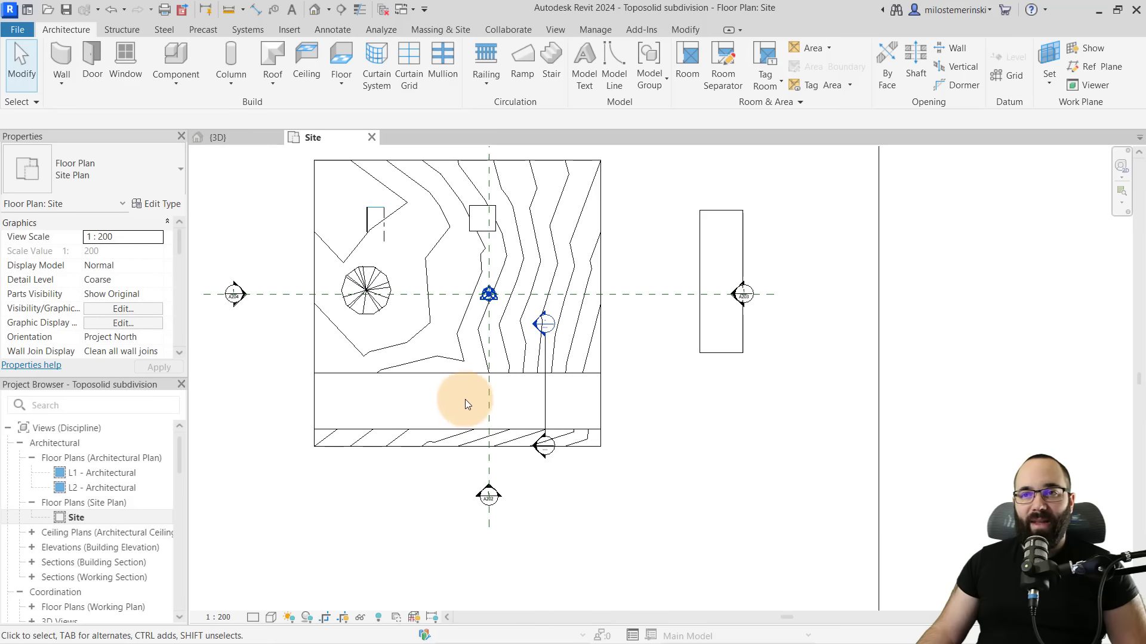
pyautogui.click(479, 57)
pyautogui.click(127, 173)
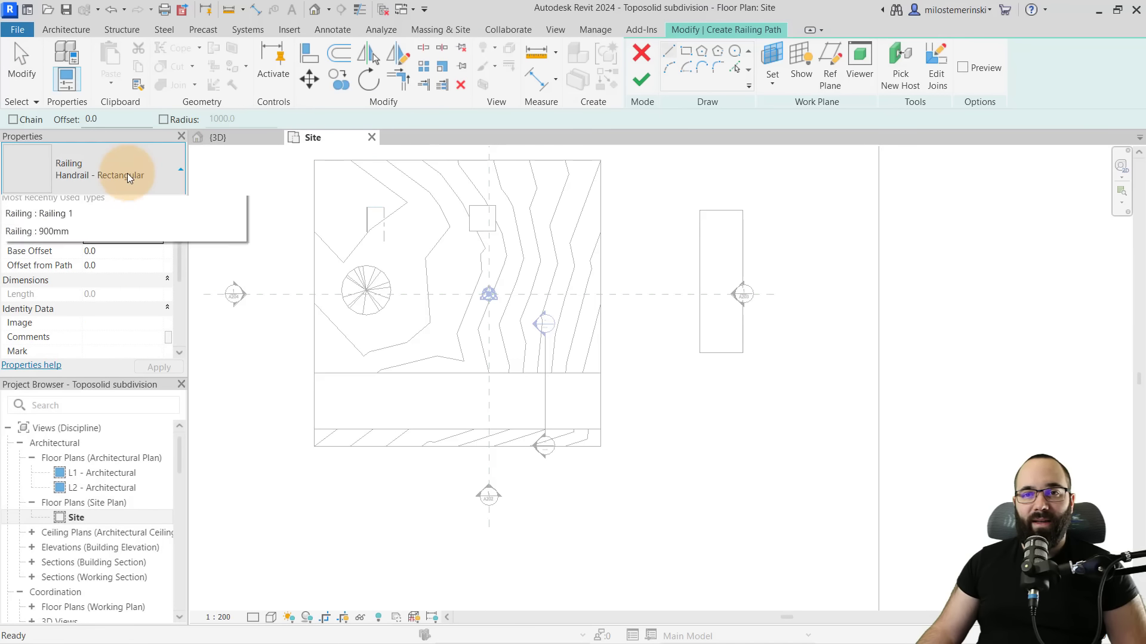
pyautogui.click(53, 351)
pyautogui.scroll(3, 347, 381)
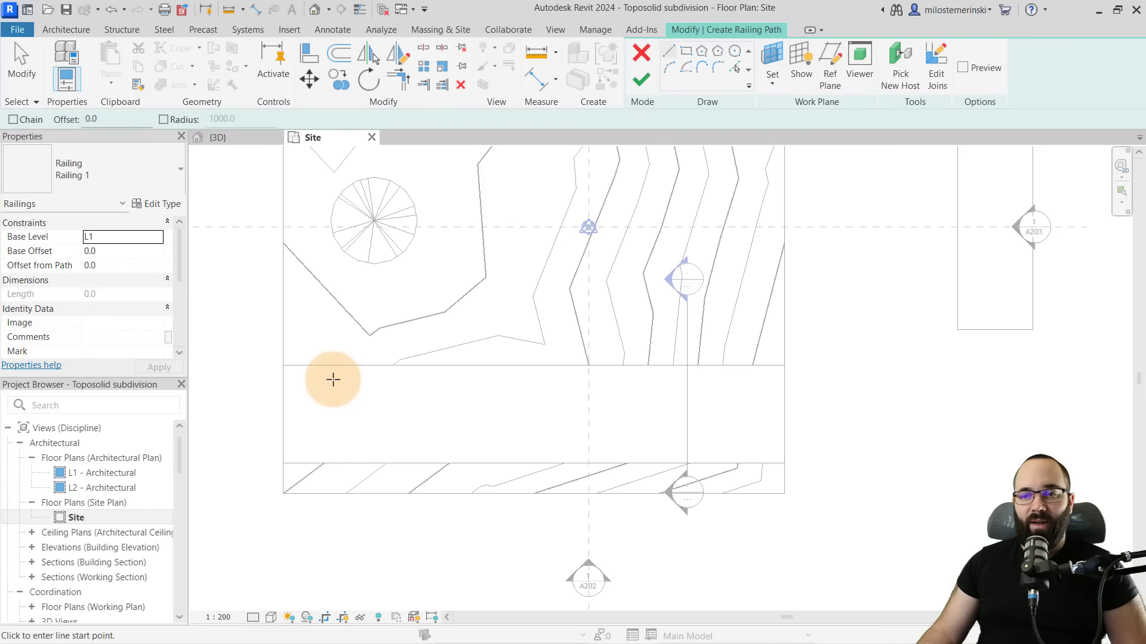
pyautogui.click(288, 365)
pyautogui.click(783, 365)
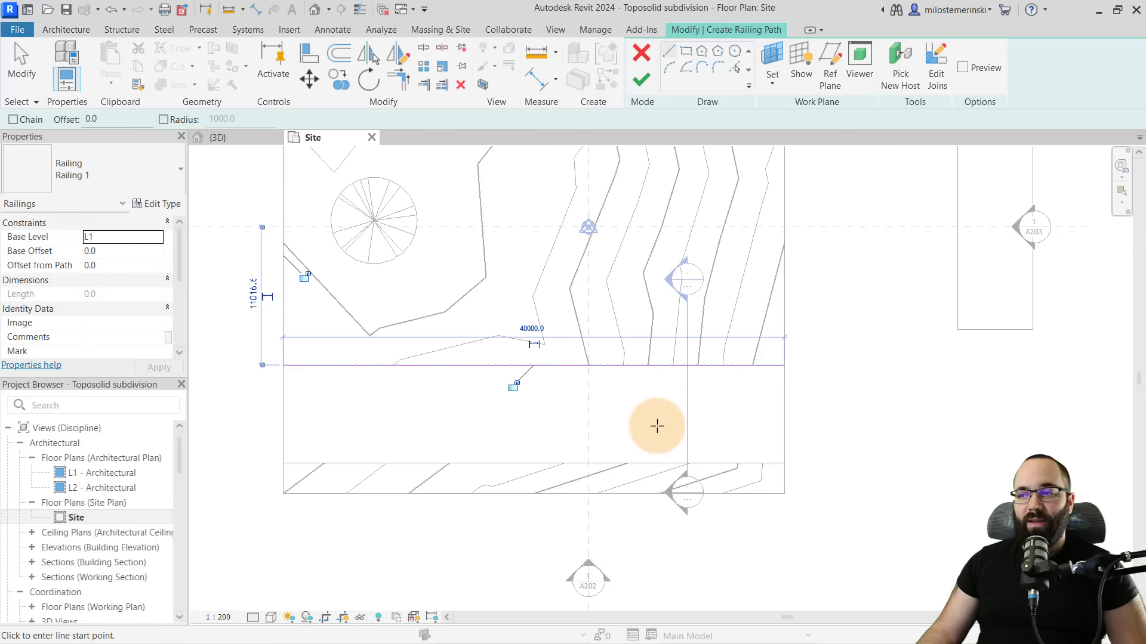
# Host the railing on the large Grassland - 1200mm toposolid and finish its path
pyautogui.click(903, 76)
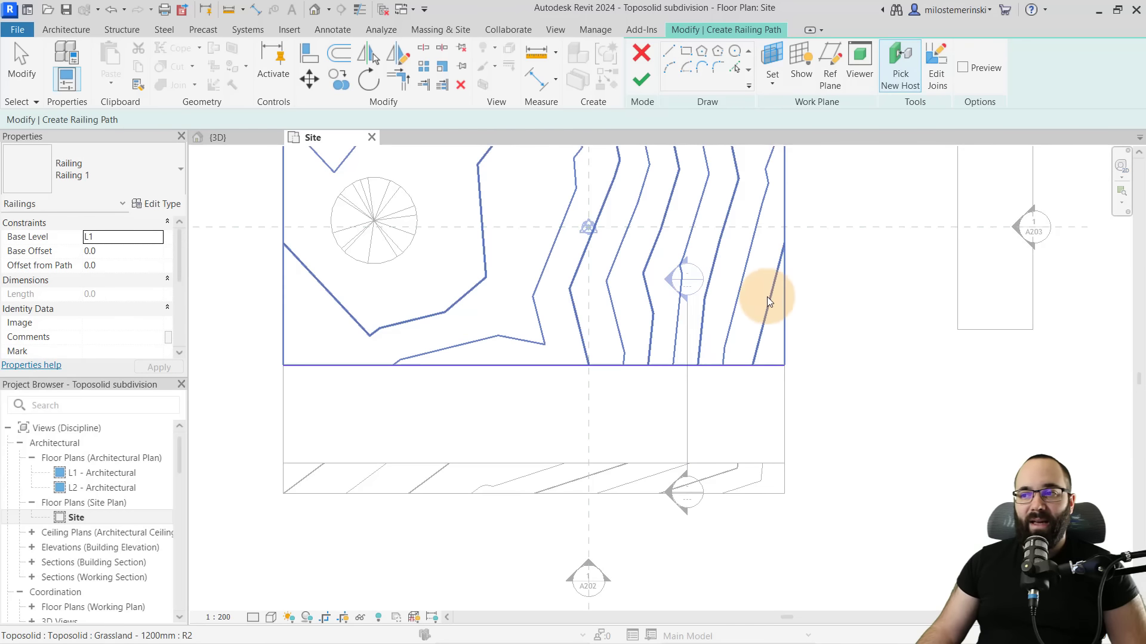
pyautogui.click(770, 304)
pyautogui.click(641, 80)
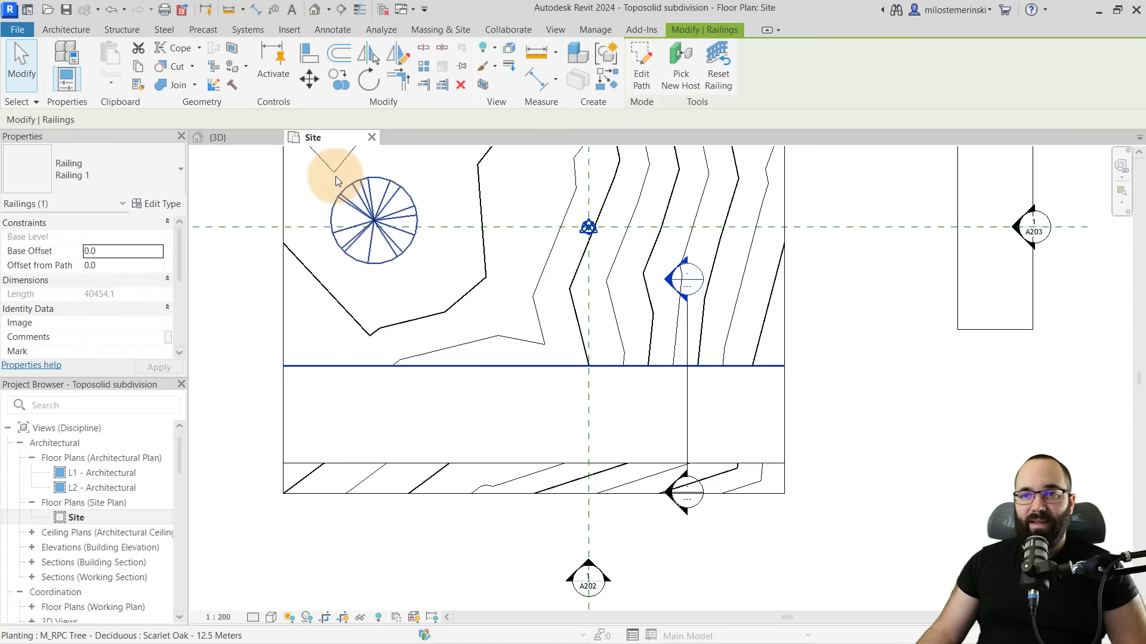
# Examine in the 3D view how the railing follows the slope along the road edge, at both of its ends
pyautogui.click(224, 137)
pyautogui.keyDown('shift'); pyautogui.moveTo(589, 440); pyautogui.dragTo(535, 358, button='middle'); pyautogui.keyUp('shift')
pyautogui.scroll(3, 478, 444)
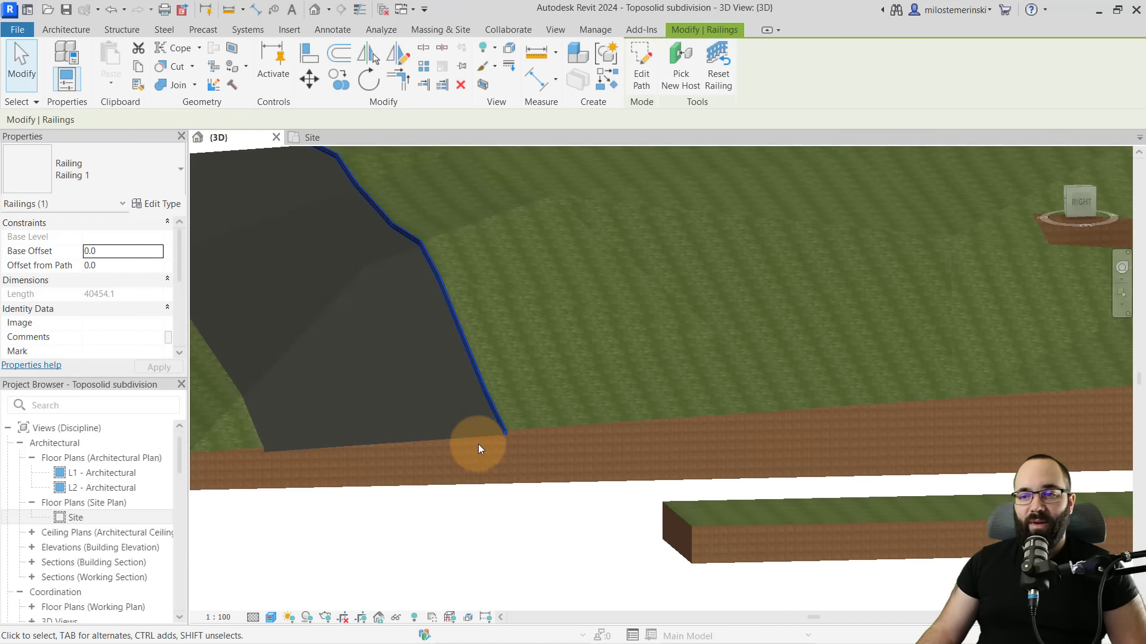
pyautogui.scroll(6, 478, 444)
pyautogui.click(552, 468)
pyautogui.scroll(-5, 560, 382)
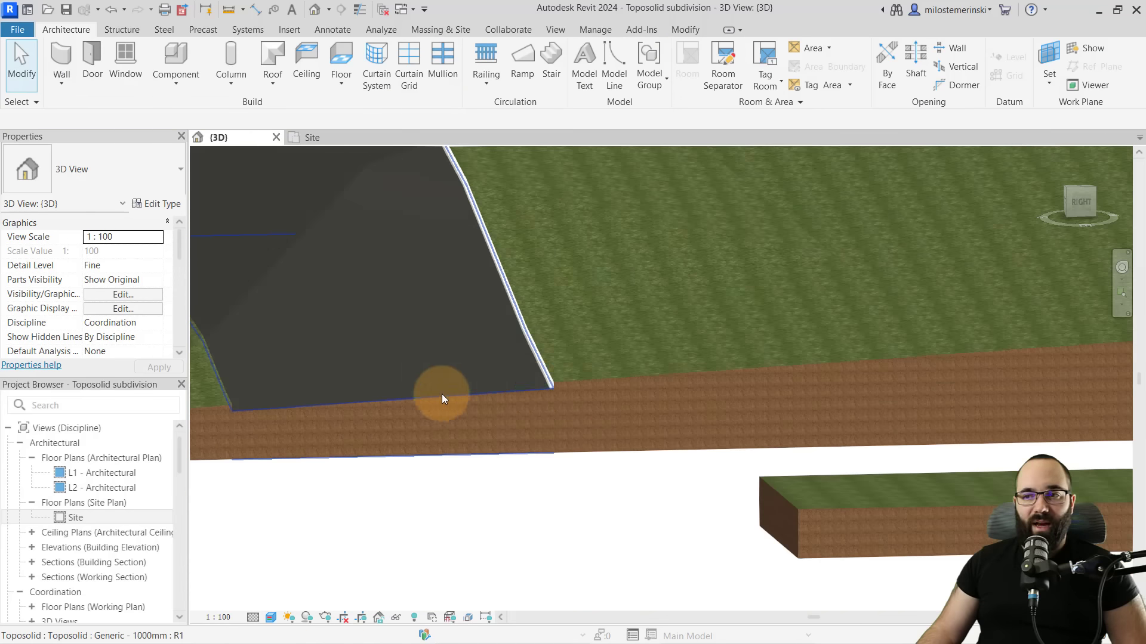
pyautogui.keyDown('shift'); pyautogui.moveTo(442, 395); pyautogui.dragTo(558, 488, button='middle'); pyautogui.keyUp('shift')
pyautogui.scroll(-2, 492, 436)
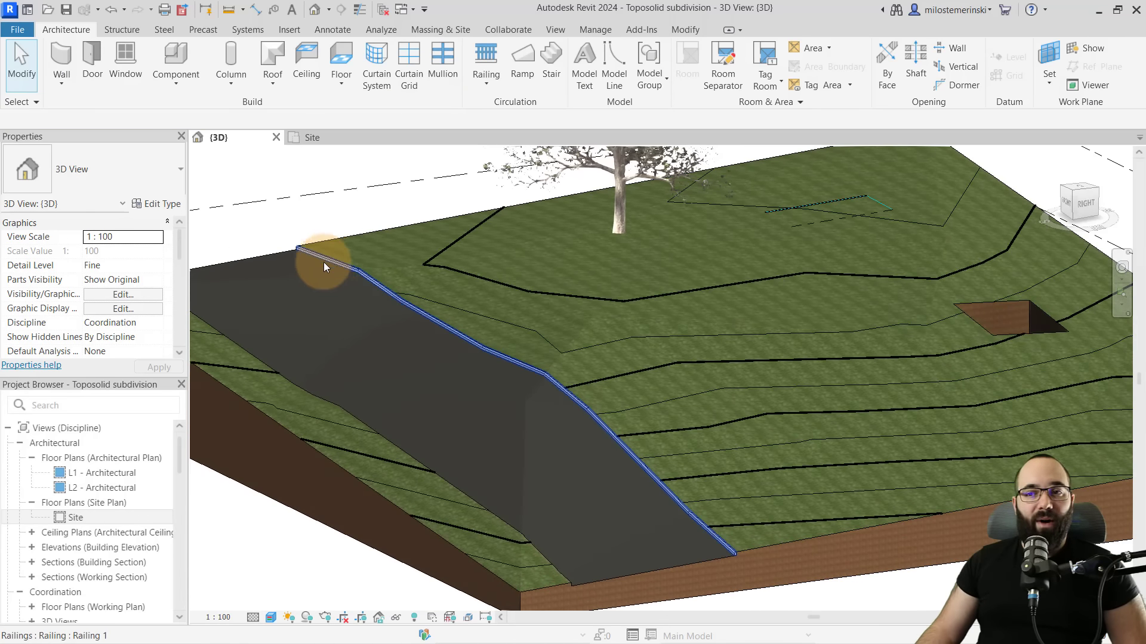
pyautogui.scroll(6, 329, 243)
pyautogui.moveTo(295, 248); pyautogui.dragTo(387, 305, button='middle')
pyautogui.scroll(-6, 338, 243)
pyautogui.scroll(-2, 390, 313)
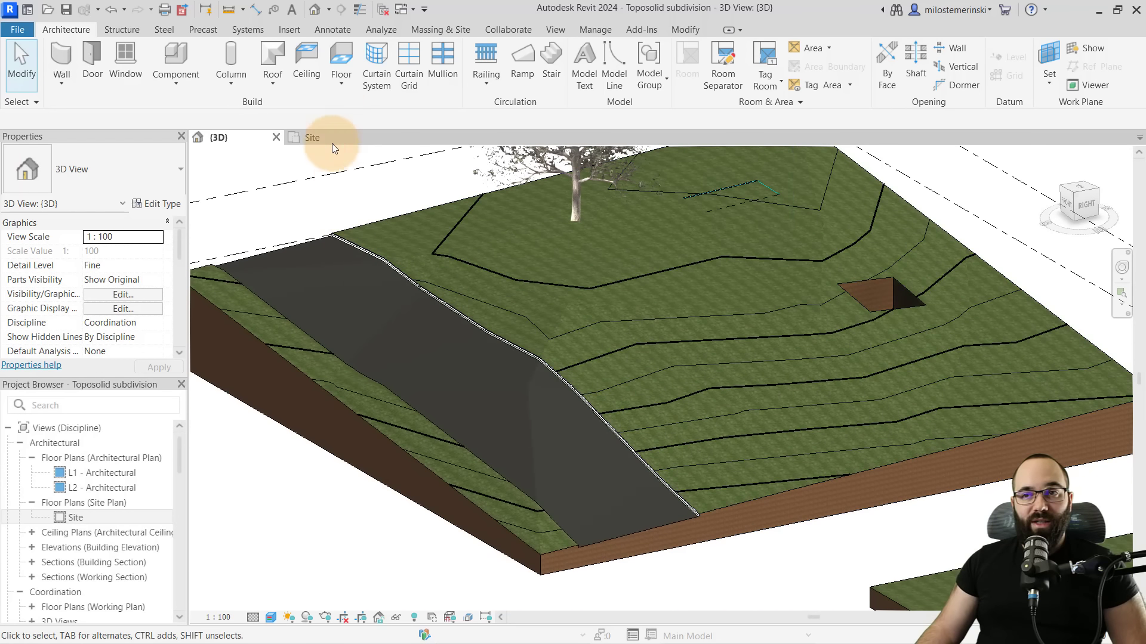
# Add a Thickened 600 x 300mm slab edge along the small toposolid's front upper edge, unjoining the overlapping elements
pyautogui.click(338, 86)
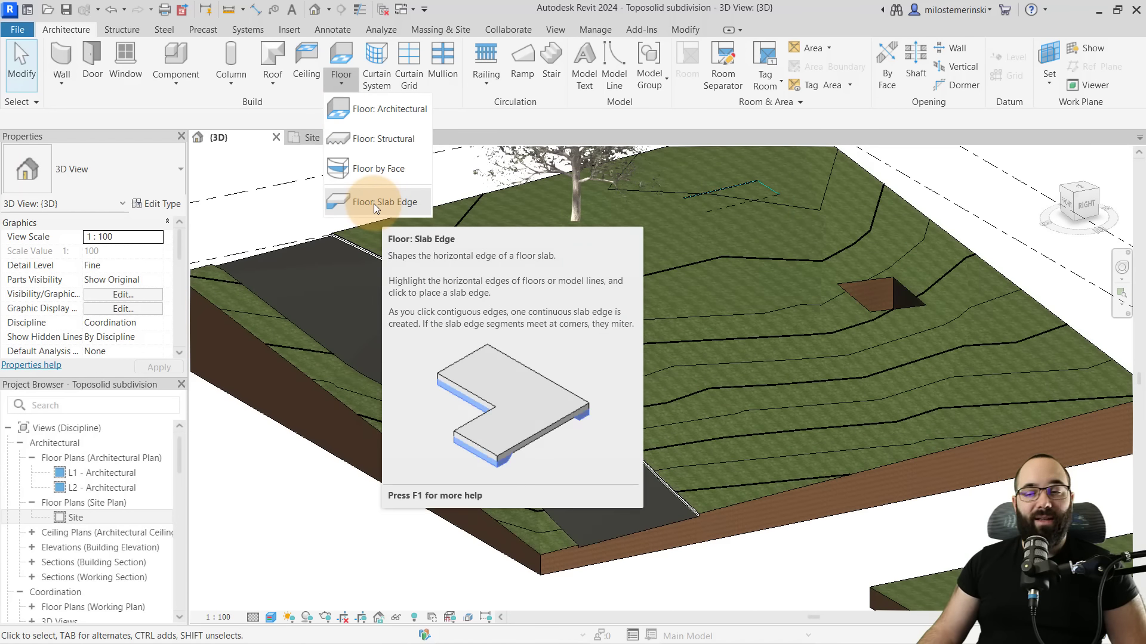
pyautogui.click(374, 203)
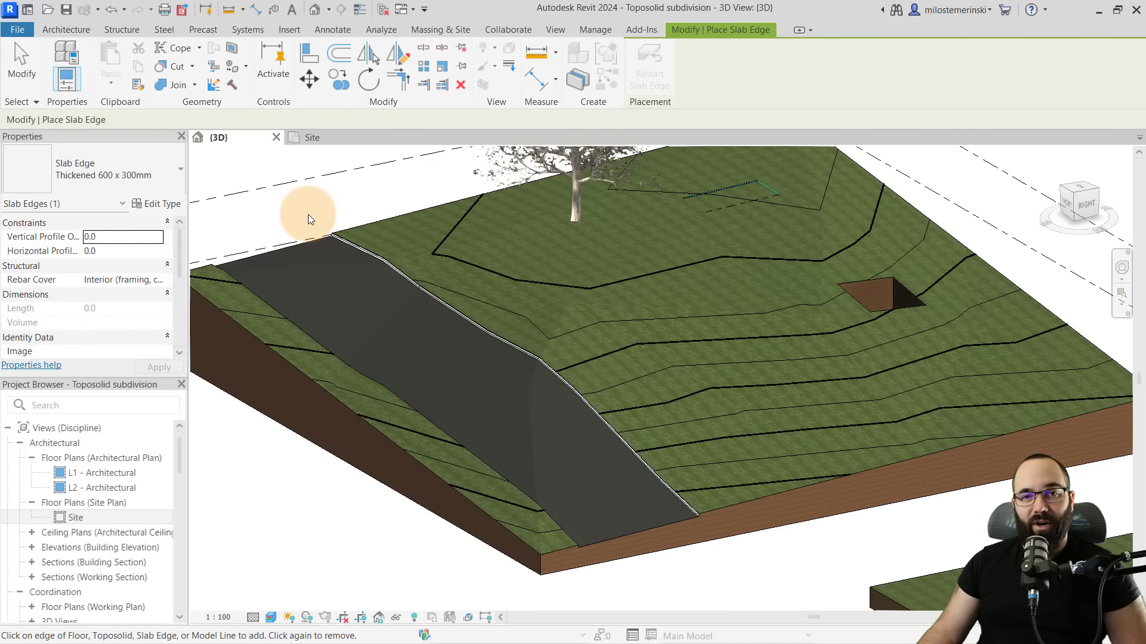
pyautogui.scroll(-2, 303, 213)
pyautogui.moveTo(302, 214); pyautogui.dragTo(313, 265, button='middle')
pyautogui.click(743, 530)
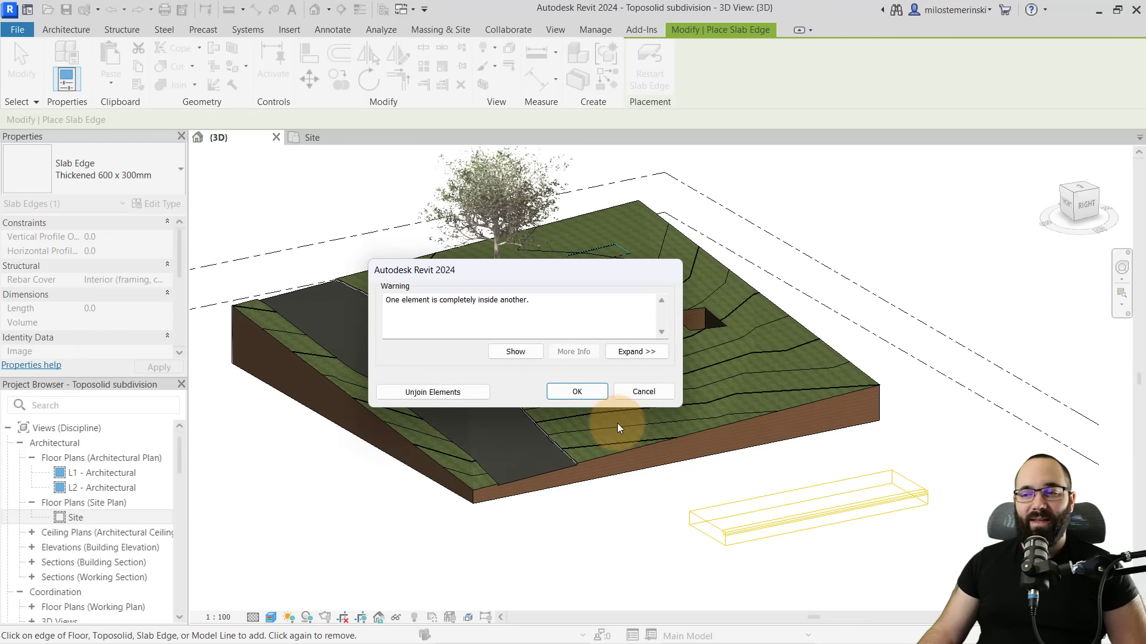
pyautogui.click(451, 392)
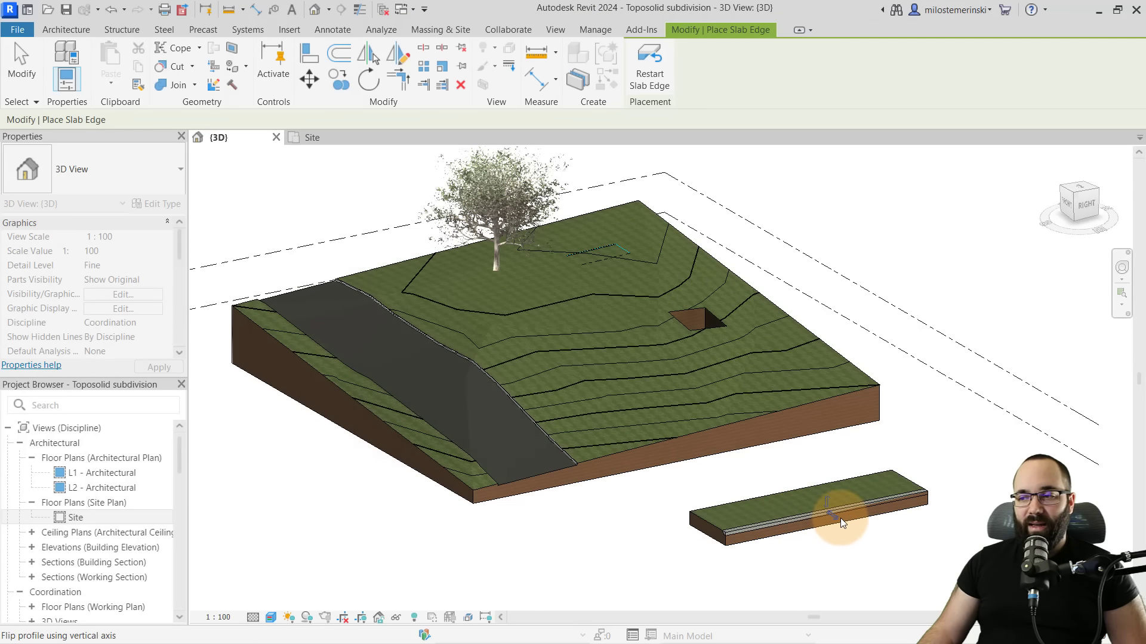
pyautogui.press('Escape')
pyautogui.press('Escape')
pyautogui.scroll(3, 693, 535)
pyautogui.scroll(4, 694, 536)
pyautogui.scroll(-5, 777, 530)
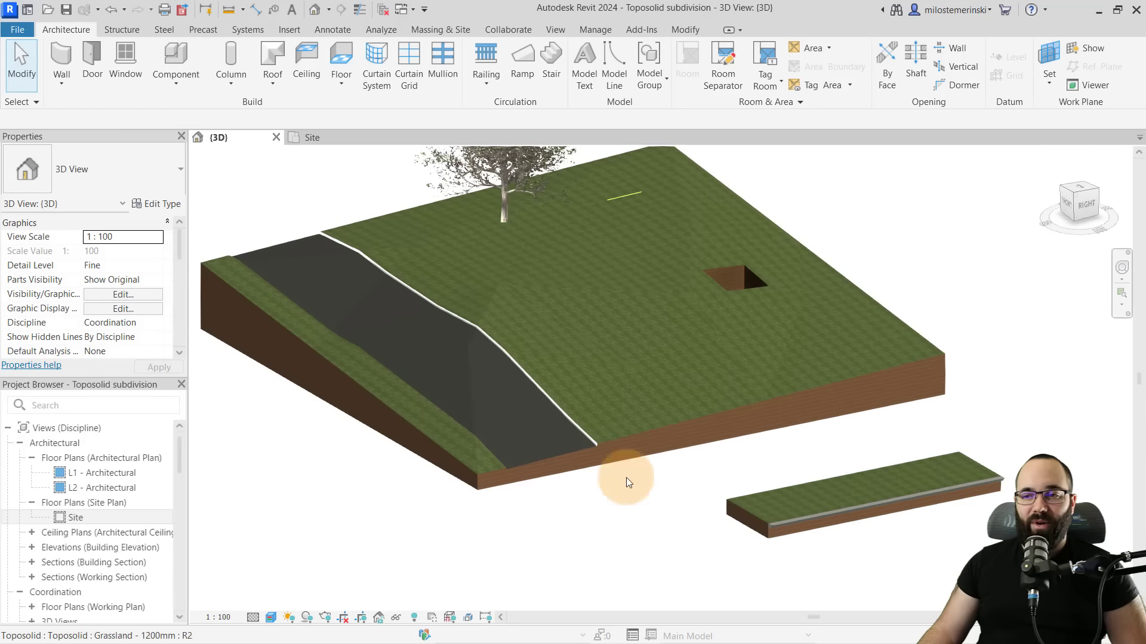
# Try a Thickened 600 x 300mm slab edge along the large toposolid's lower front edge, and delete it
pyautogui.click(273, 82)
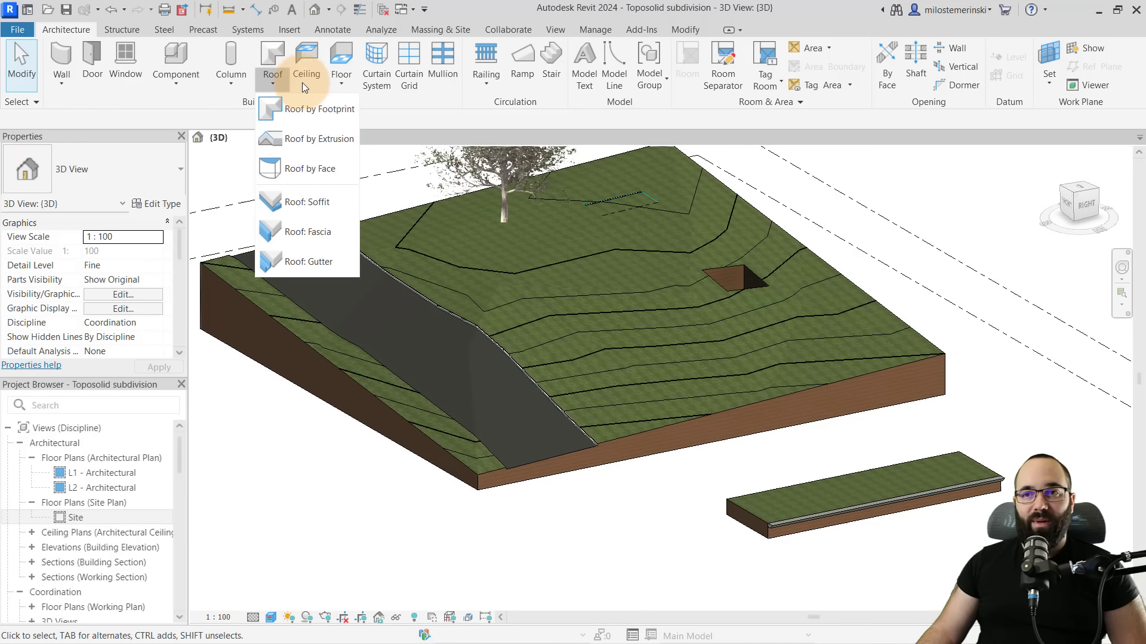
pyautogui.click(348, 83)
pyautogui.click(338, 199)
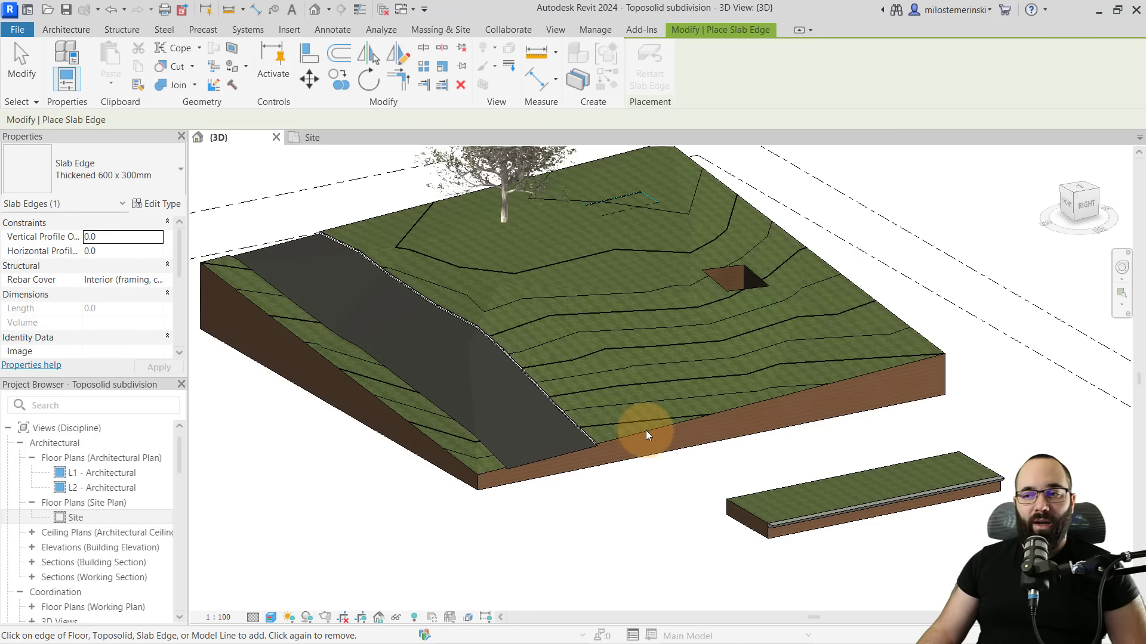
pyautogui.click(642, 458)
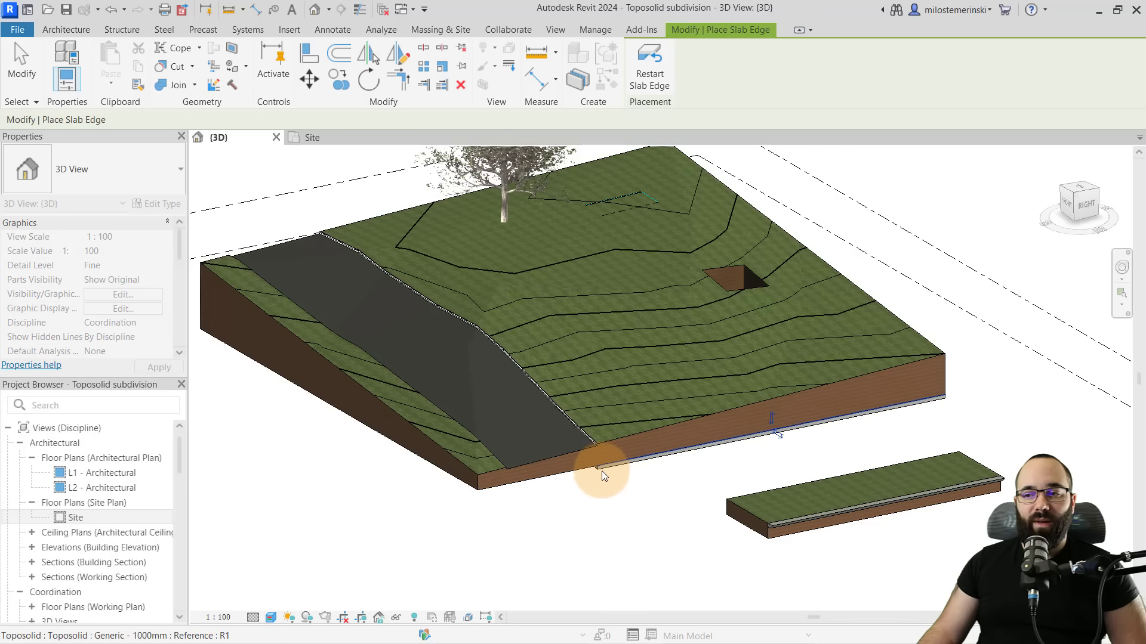
pyautogui.click(603, 471)
pyautogui.press('Escape')
pyautogui.click(603, 472)
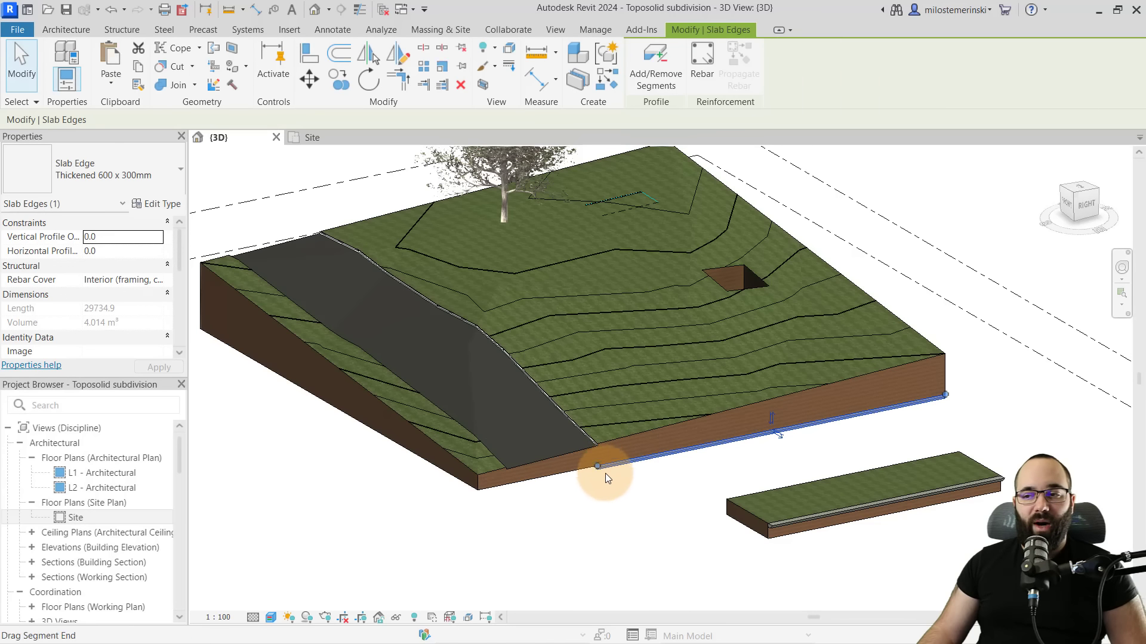
pyautogui.press('Delete')
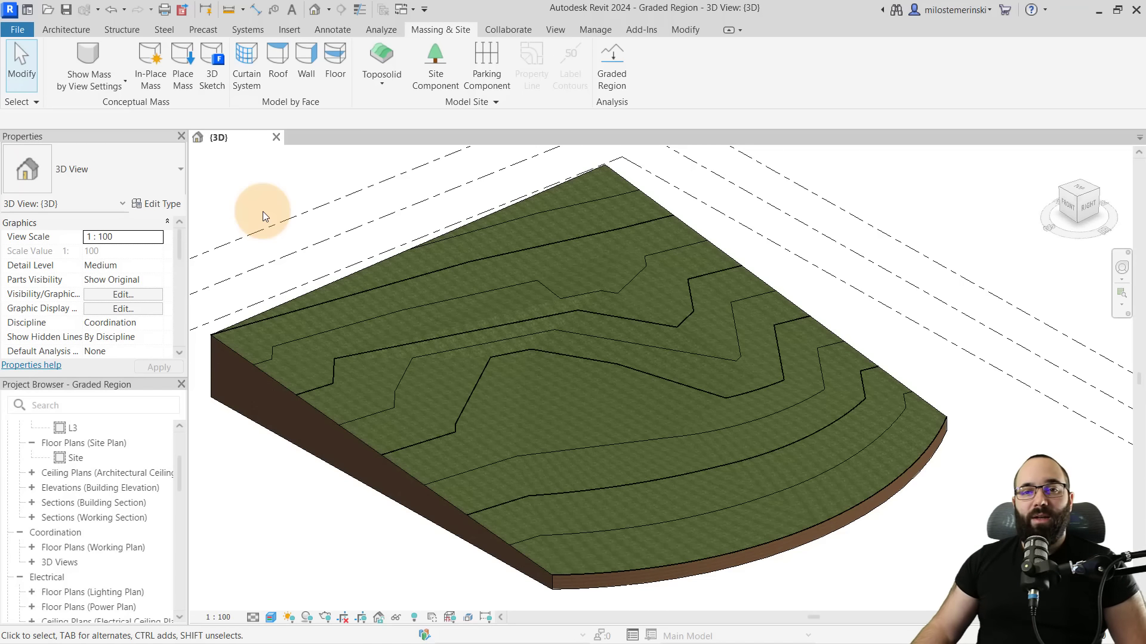
# In the Graded Region model, create a graded region of the Grassland toposolid as a new topography exactly like the existing one
pyautogui.click(320, 289)
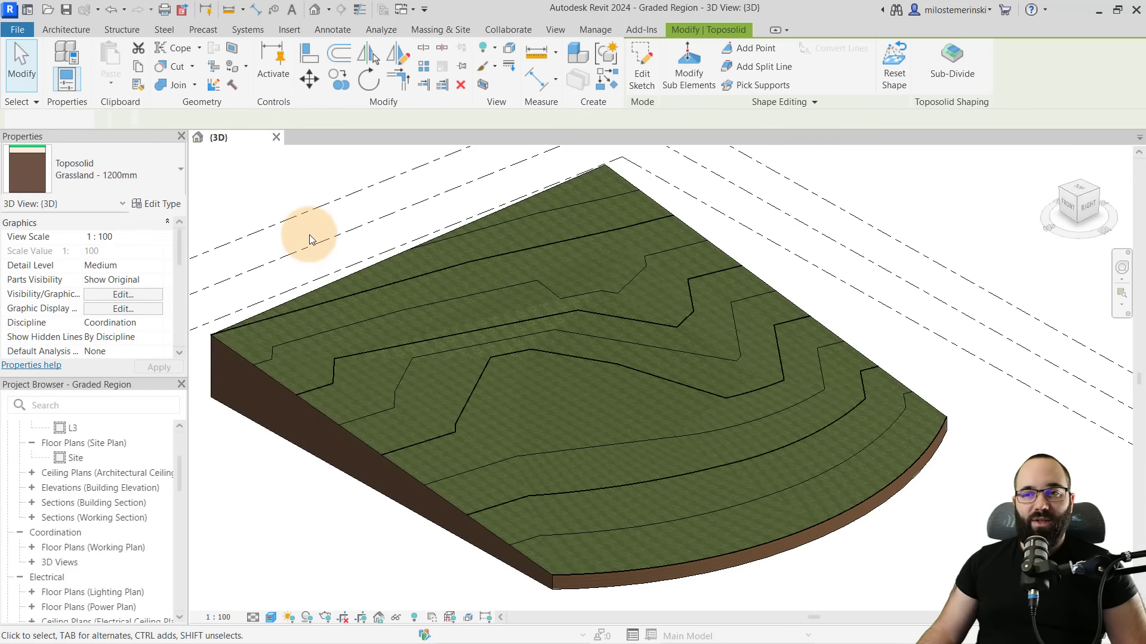
pyautogui.click(309, 238)
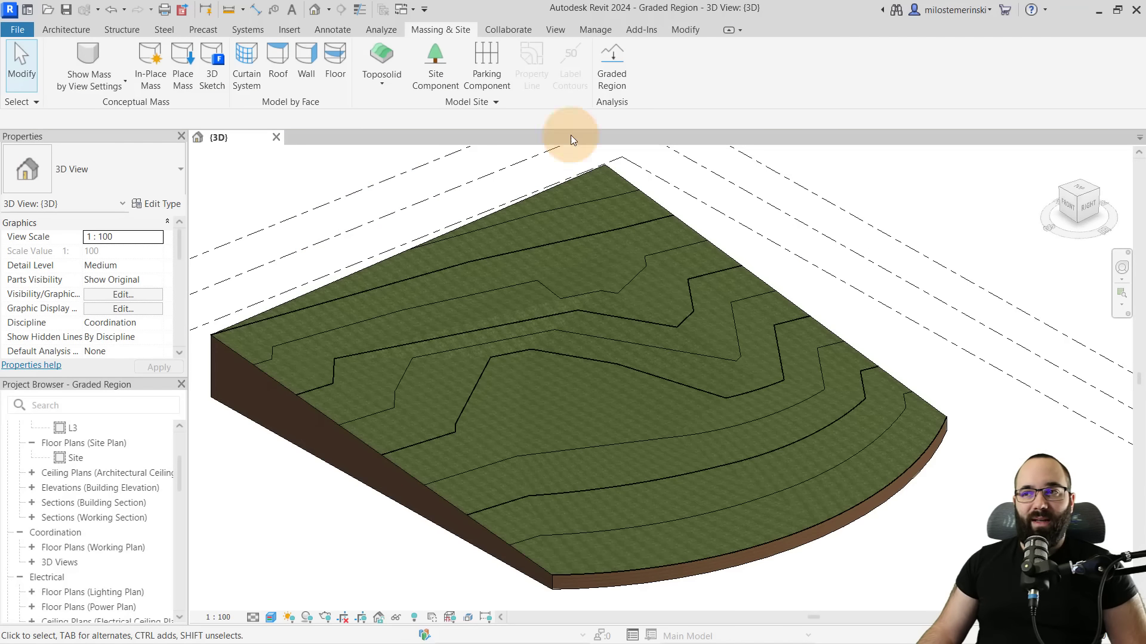
pyautogui.click(616, 86)
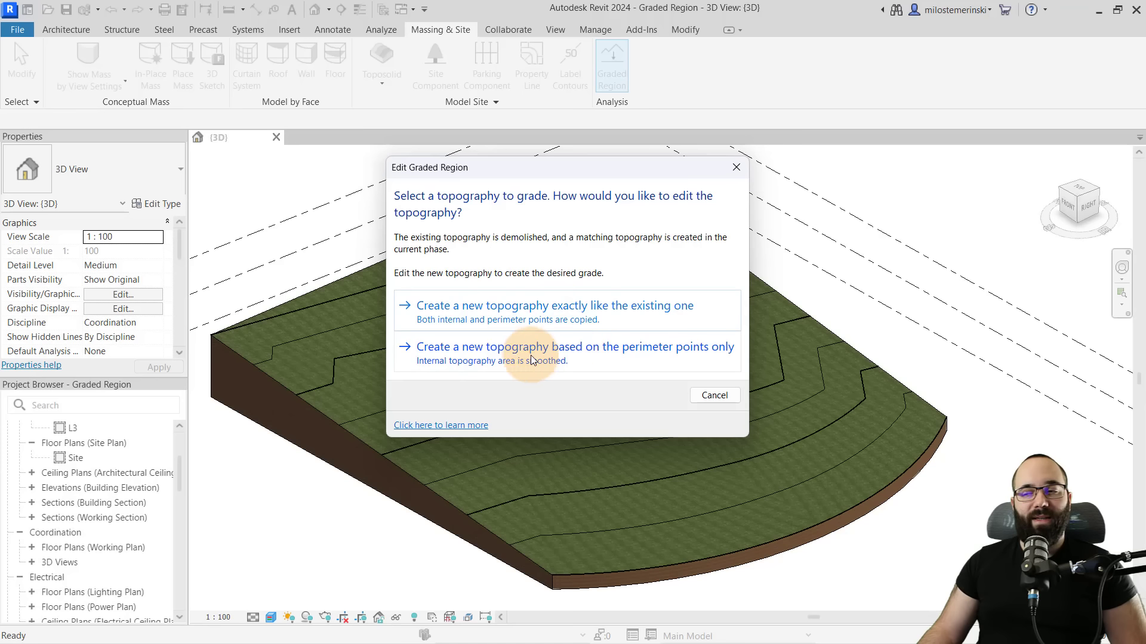
pyautogui.moveTo(549, 173); pyautogui.dragTo(912, 53)
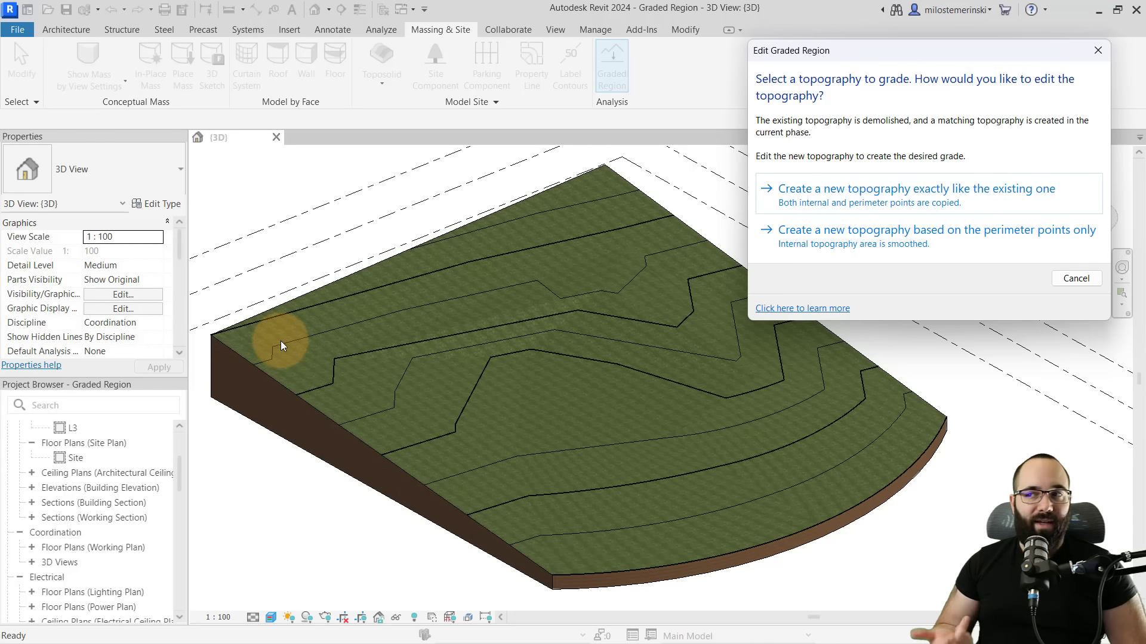
pyautogui.click(818, 186)
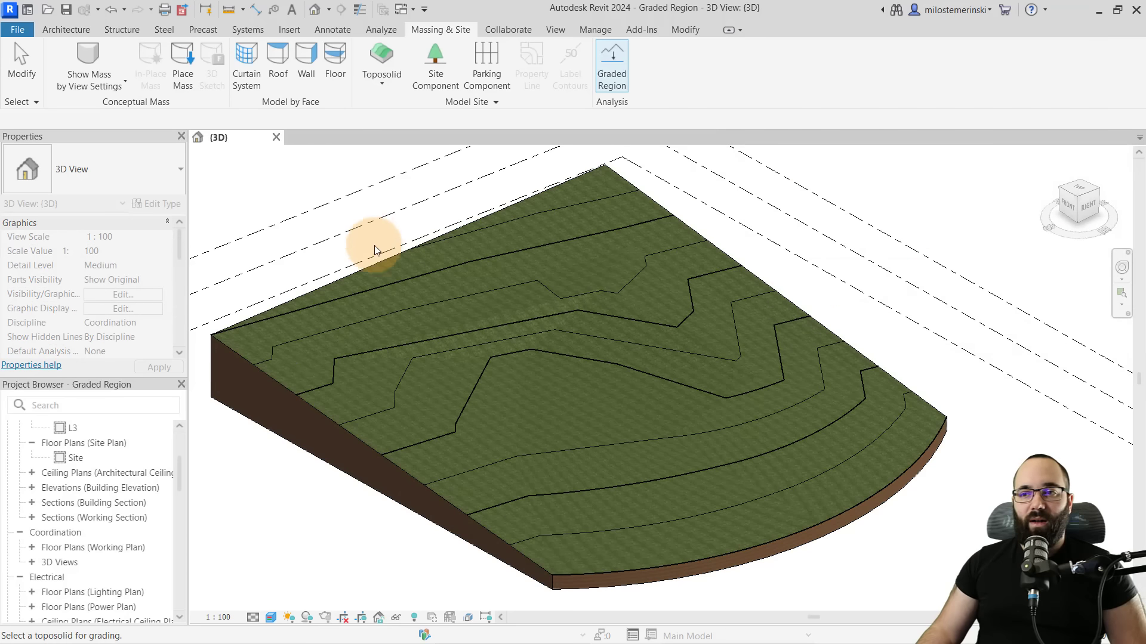
pyautogui.click(409, 289)
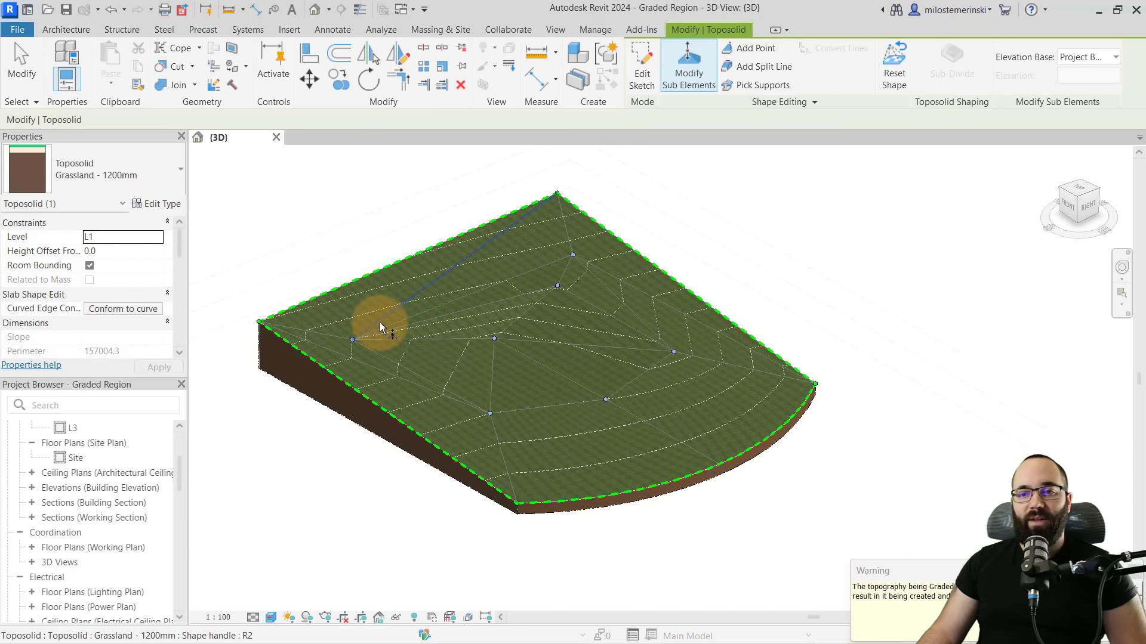
# Move the new toposolid's interior shape point nearest the front corner a short distance further inward on the surface
pyautogui.scroll(3, 503, 358)
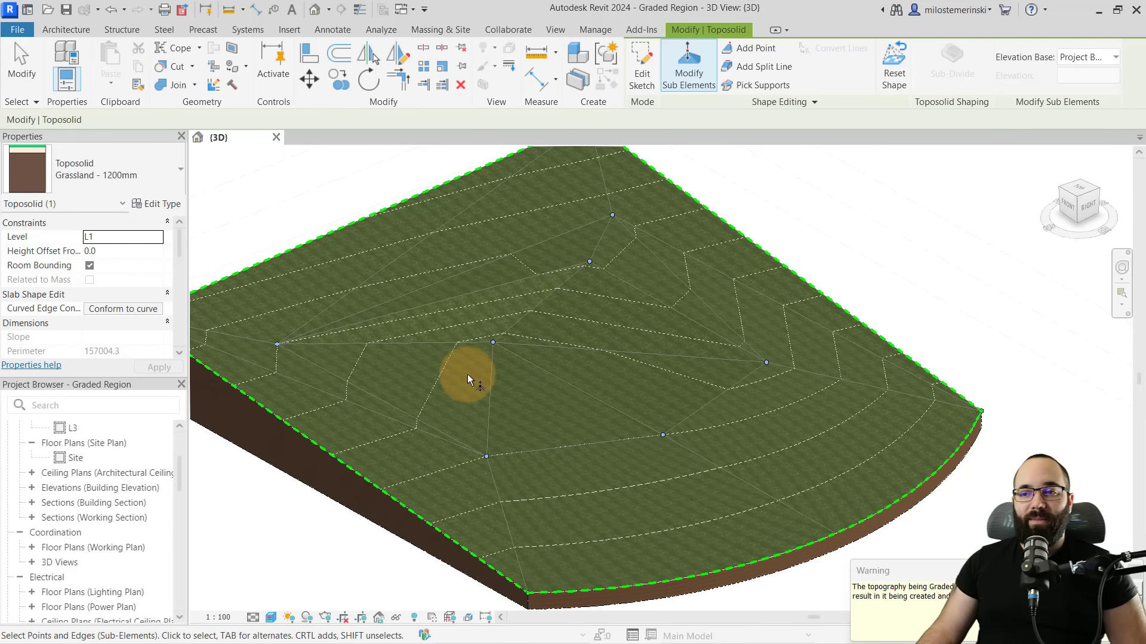
pyautogui.scroll(-2, 486, 367)
pyautogui.scroll(2, 399, 303)
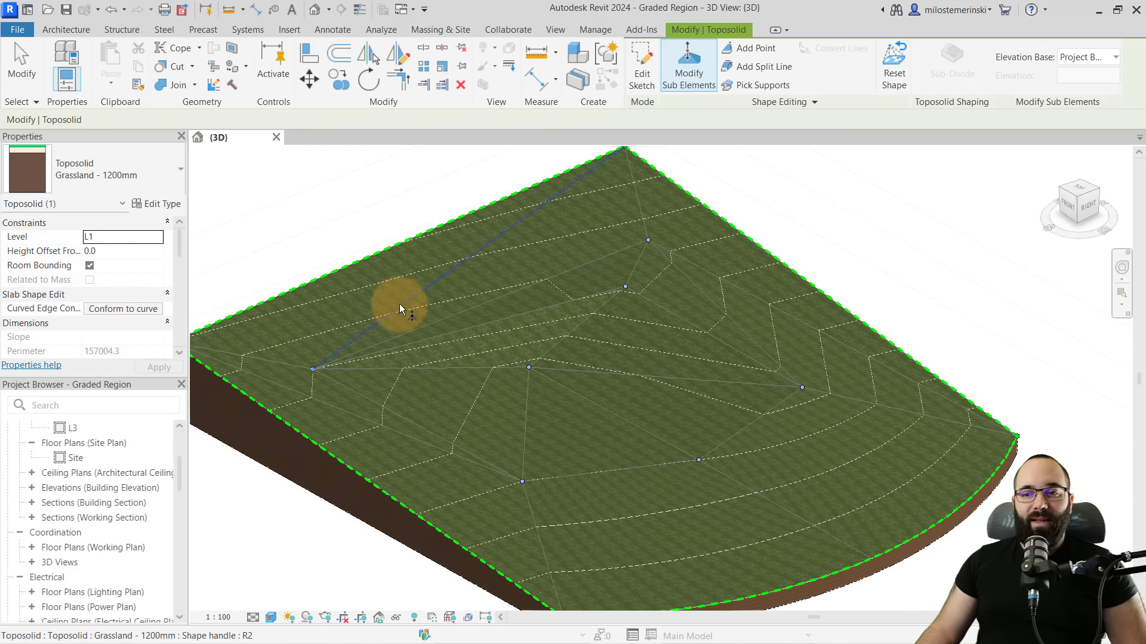
pyautogui.click(522, 481)
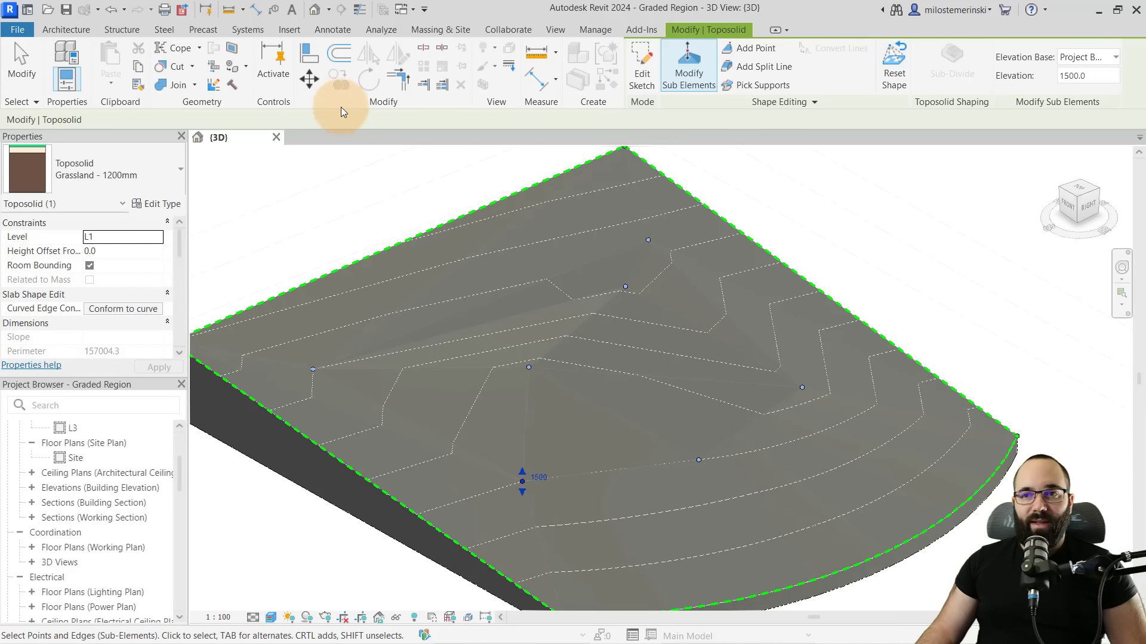
pyautogui.click(570, 528)
pyautogui.click(521, 471)
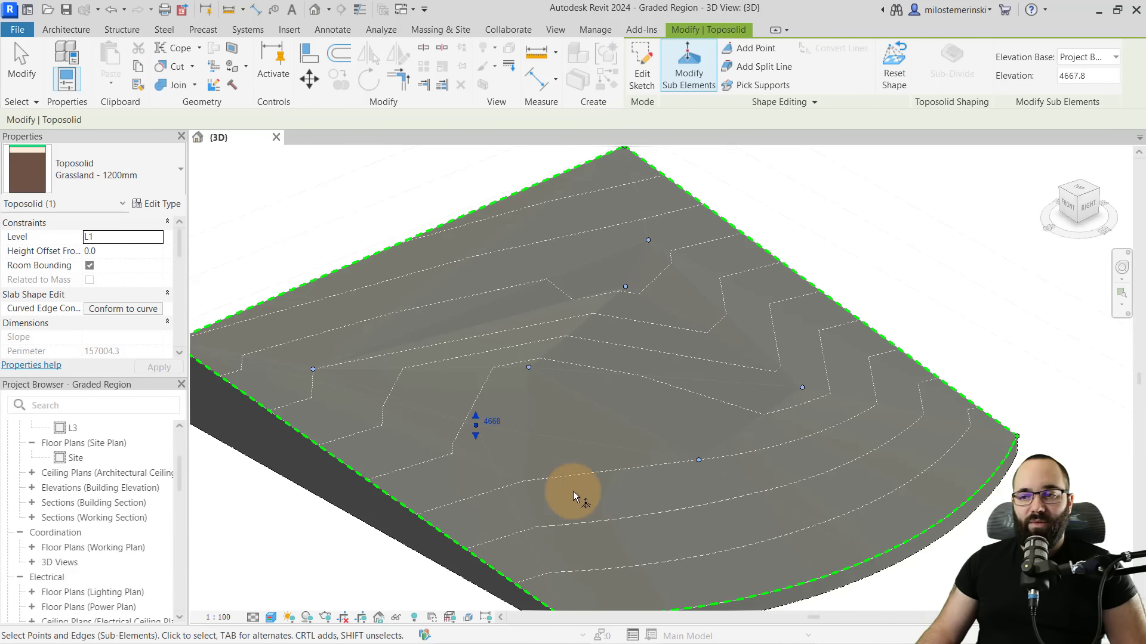
# Move the other two interior shape points closest to the curved edge inward on the new toposolid
pyautogui.click(699, 462)
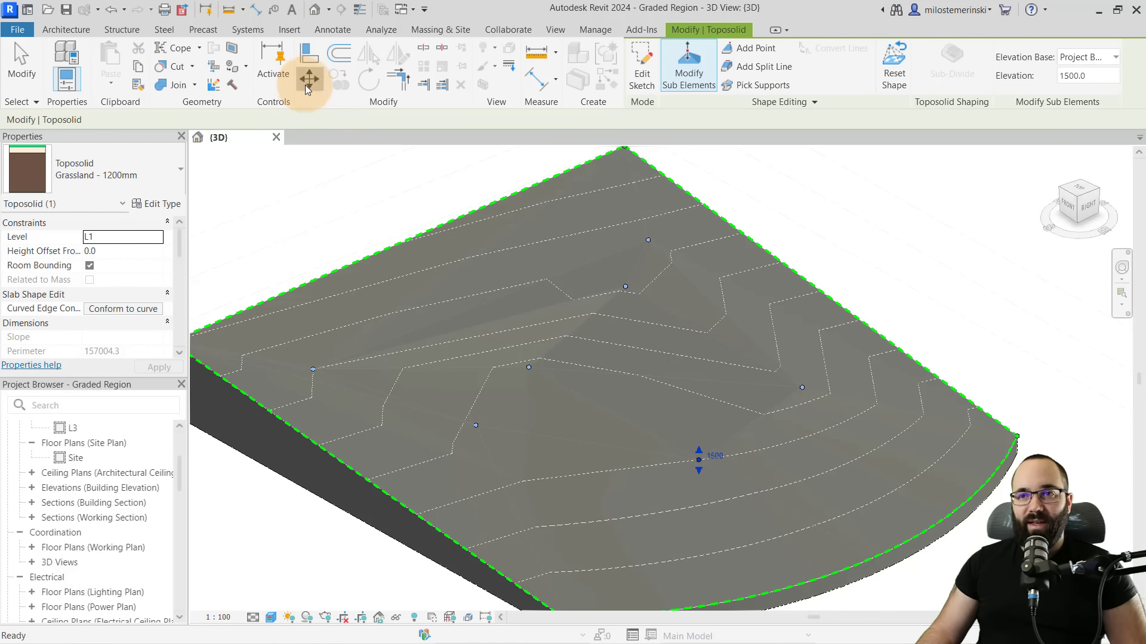
pyautogui.click(306, 83)
pyautogui.click(699, 460)
pyautogui.click(668, 383)
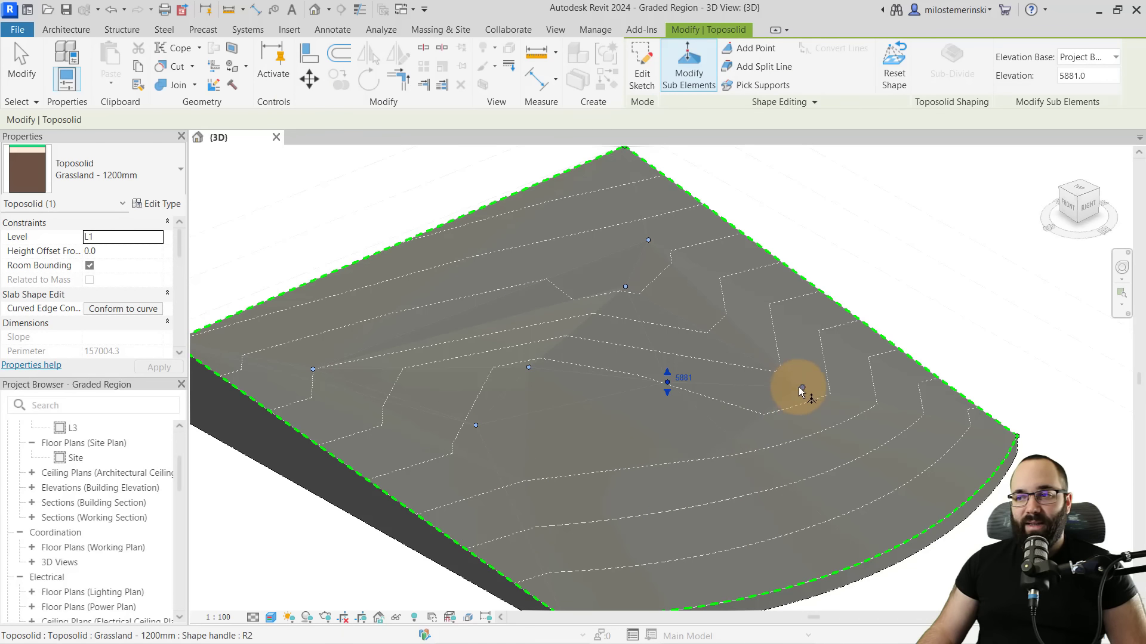
pyautogui.click(802, 387)
pyautogui.click(309, 78)
pyautogui.click(817, 465)
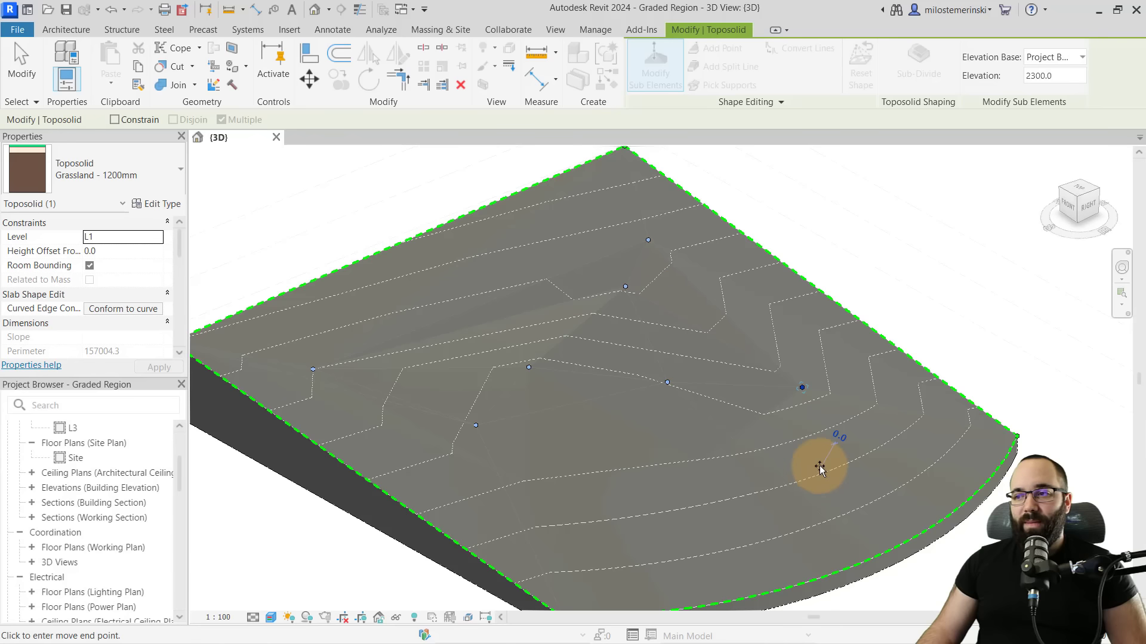
pyautogui.click(783, 415)
# Lower the three moved shape points to elevations of about 3533, 3081 and 1668 mm
pyautogui.keyDown('shift'); pyautogui.moveTo(647, 424); pyautogui.dragTo(677, 370, button='middle'); pyautogui.keyUp('shift')
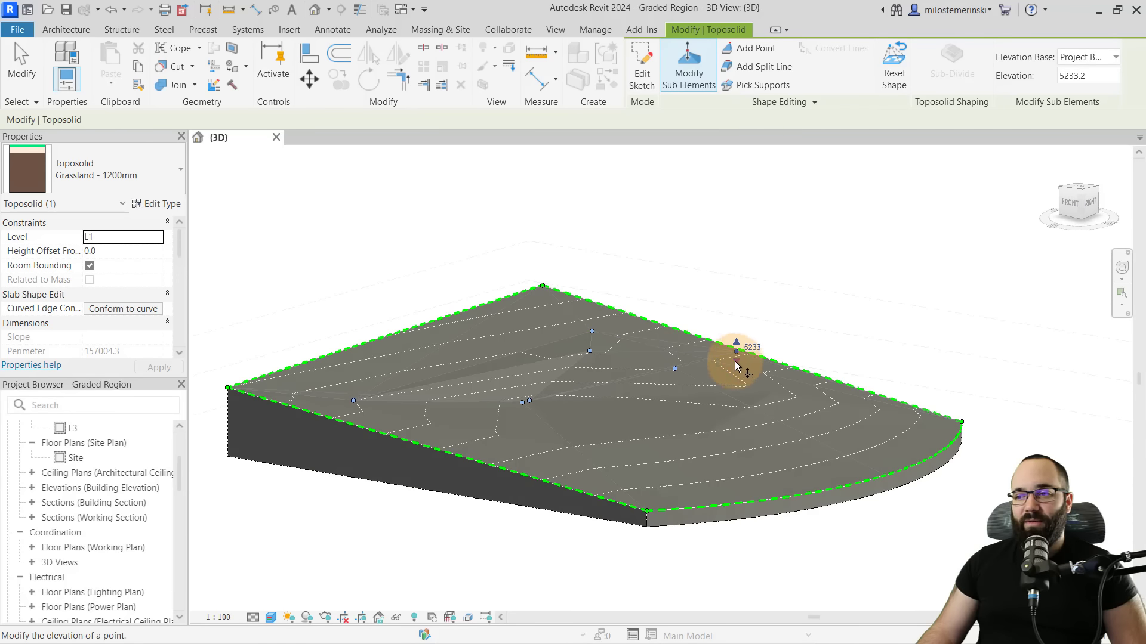
pyautogui.moveTo(735, 374); pyautogui.dragTo(671, 407)
pyautogui.click(675, 369)
pyautogui.click(522, 403)
pyautogui.moveTo(521, 413); pyautogui.dragTo(521, 449)
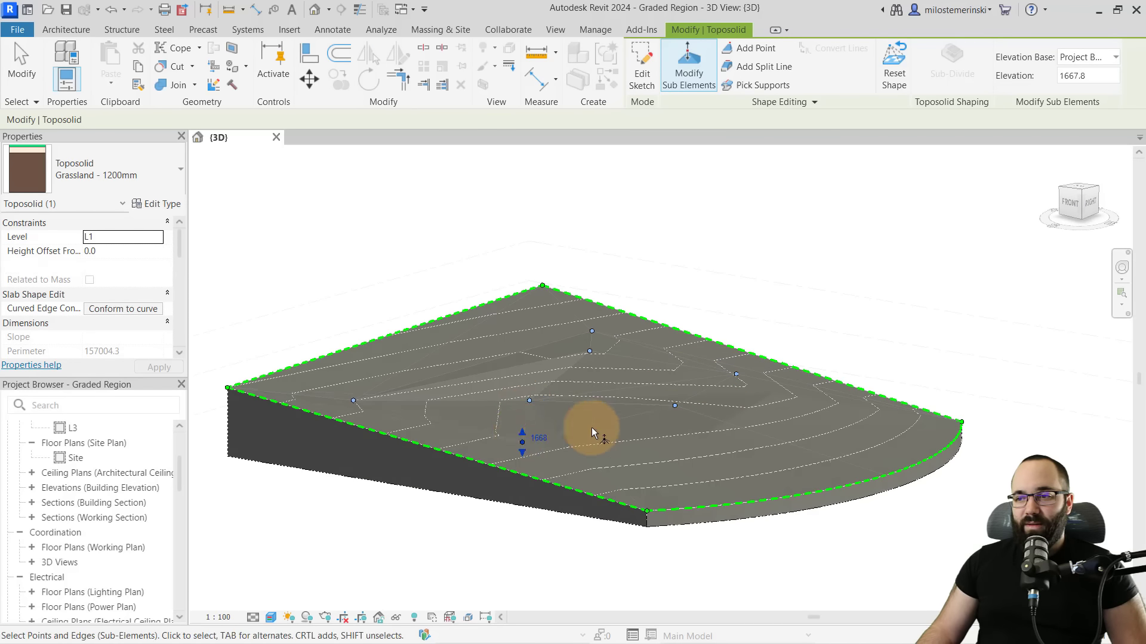
# Move the lowest shape point about 6000 mm and its neighbour about 5800 mm away from the curved edge
pyautogui.keyDown('shift'); pyautogui.moveTo(594, 427); pyautogui.dragTo(717, 457, button='middle'); pyautogui.keyUp('shift')
pyautogui.click(636, 490)
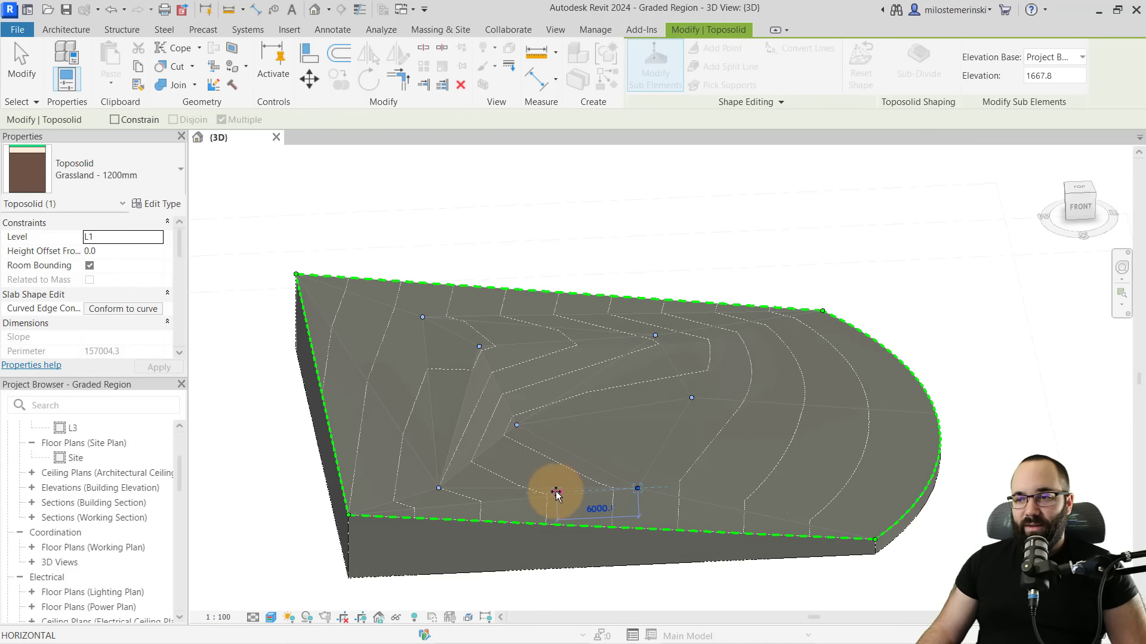
pyautogui.click(556, 494)
pyautogui.moveTo(675, 483)
pyautogui.keyDown('shift'); pyautogui.mouseDown(button='middle')
pyautogui.moveTo(670, 376)
pyautogui.moveTo(677, 468)
pyautogui.mouseUp(button='middle'); pyautogui.keyUp('shift')
pyautogui.click(691, 398)
pyautogui.click(311, 82)
pyautogui.click(700, 412)
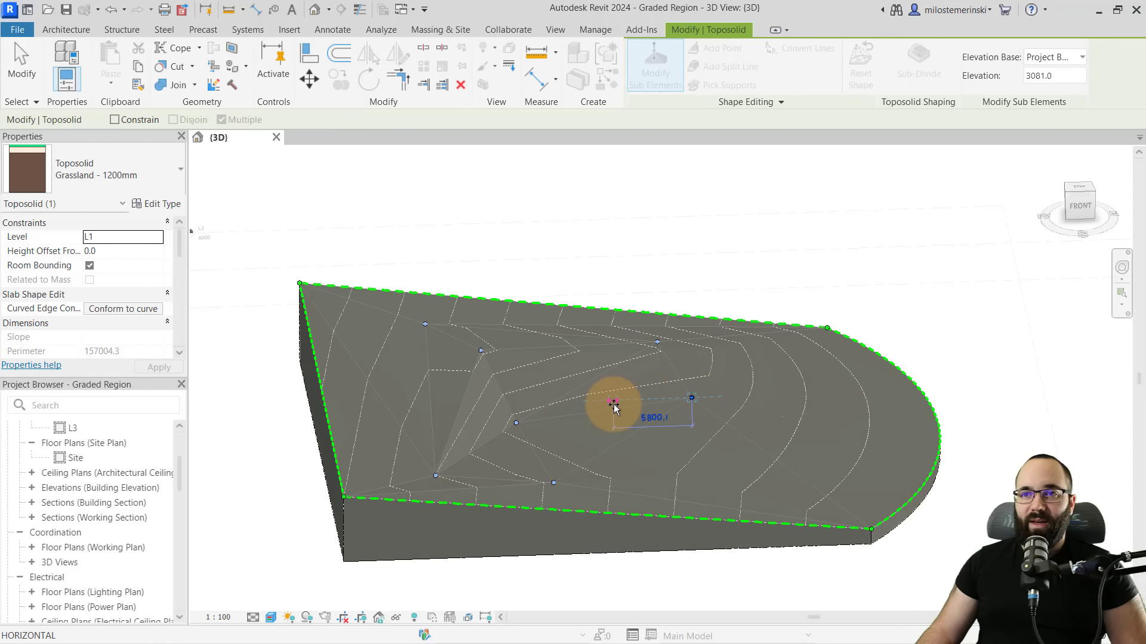
pyautogui.click(610, 416)
# Lower the remaining moved shape point to an elevation of about 1433 mm and finish the sub-element editing
pyautogui.click(657, 344)
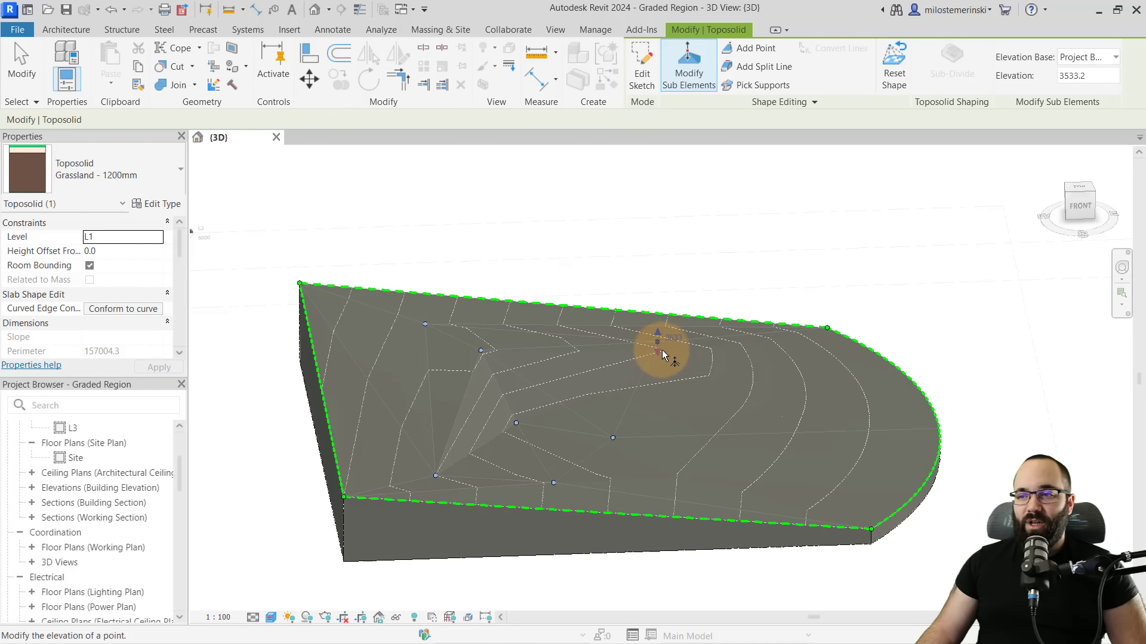
pyautogui.keyDown('shift'); pyautogui.moveTo(660, 376); pyautogui.dragTo(627, 465, button='middle'); pyautogui.keyUp('shift')
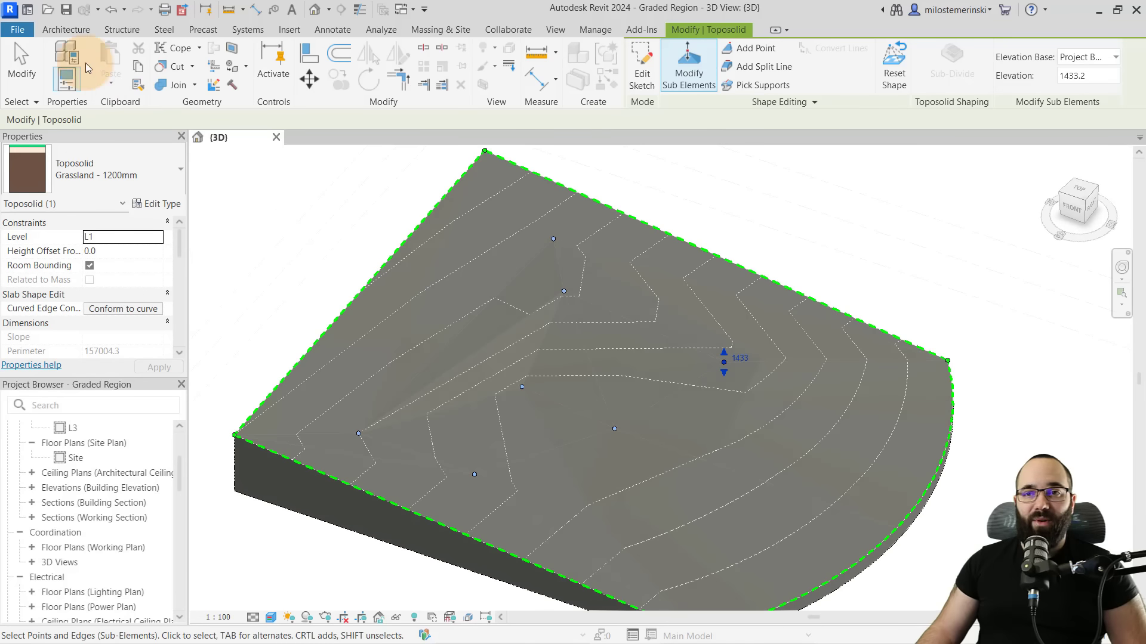
pyautogui.click(31, 69)
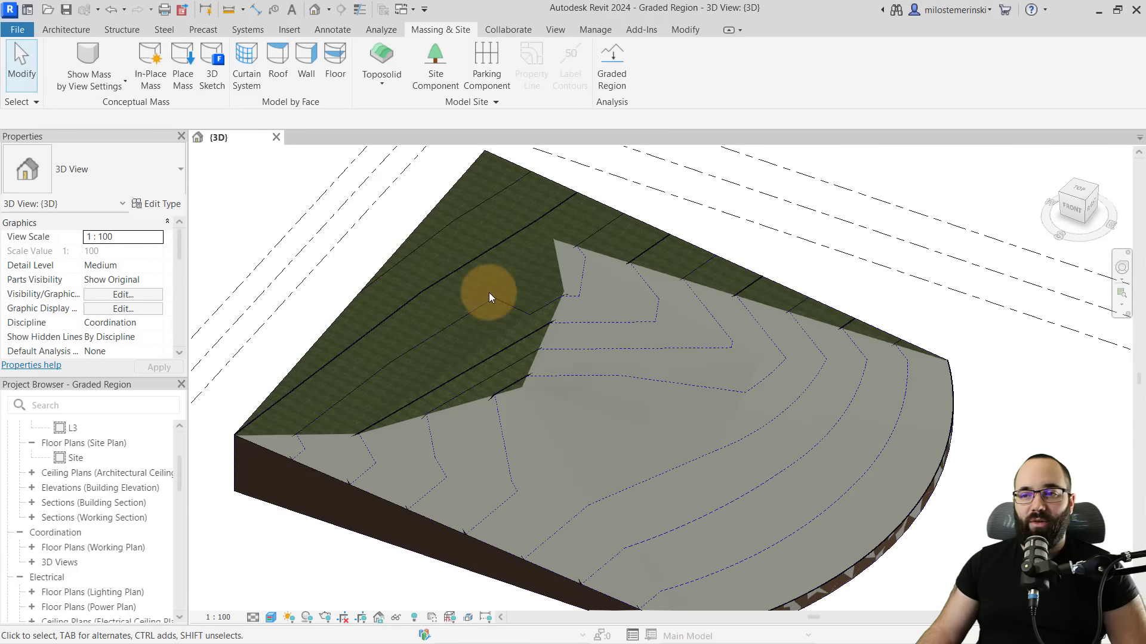
# Select the new Grassland toposolid and check its created and demolished phases
pyautogui.keyDown('shift'); pyautogui.moveTo(488, 292); pyautogui.dragTo(496, 358, button='middle'); pyautogui.keyUp('shift')
pyautogui.scroll(1, 431, 343)
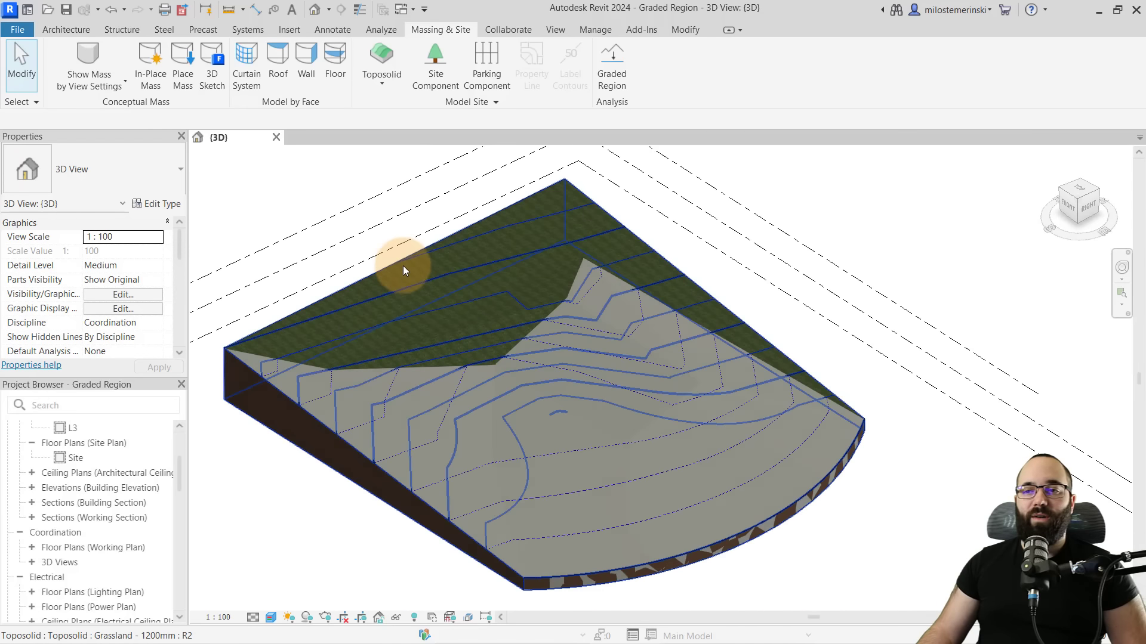
pyautogui.click(400, 261)
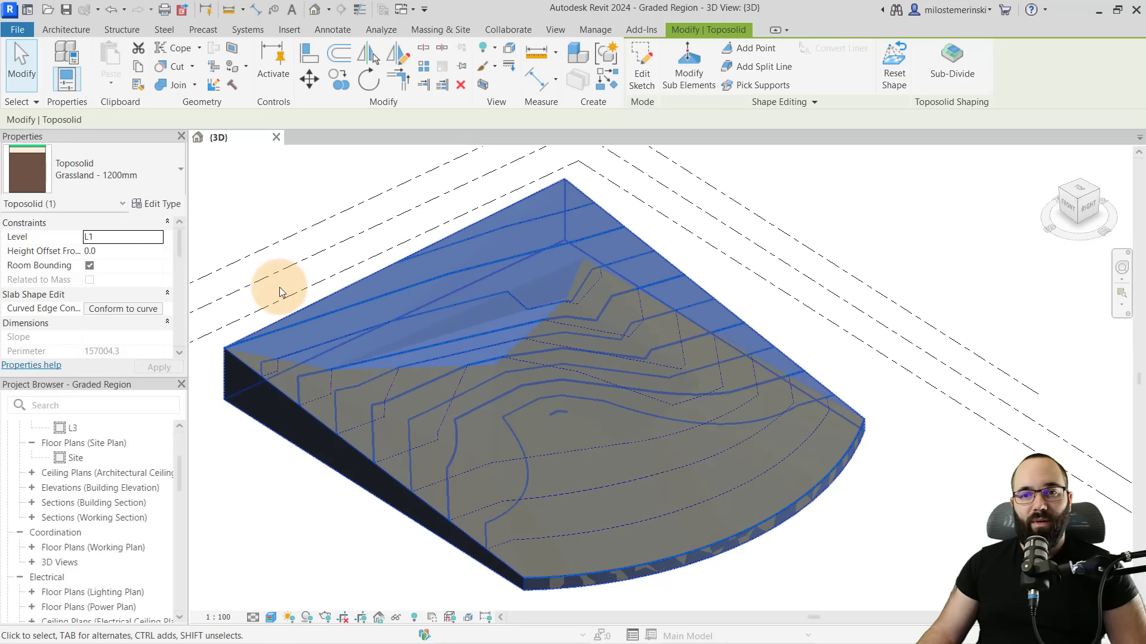
pyautogui.scroll(-6, 120, 299)
pyautogui.scroll(3, 136, 308)
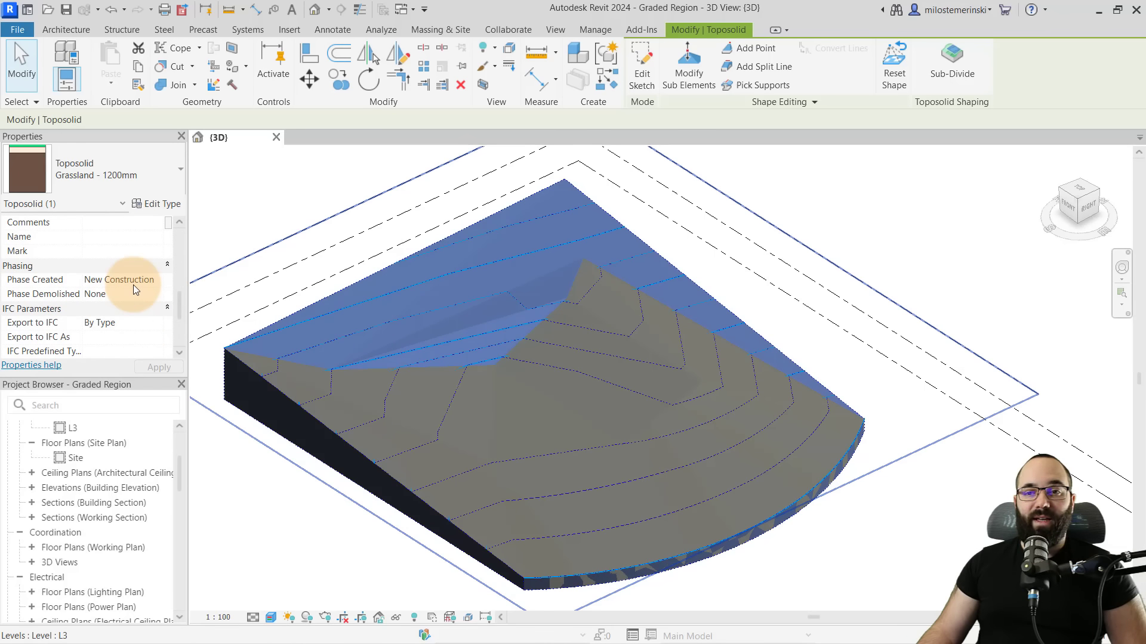
pyautogui.click(235, 534)
# Set the original toposolid's Phase Created to Existing
pyautogui.click(579, 528)
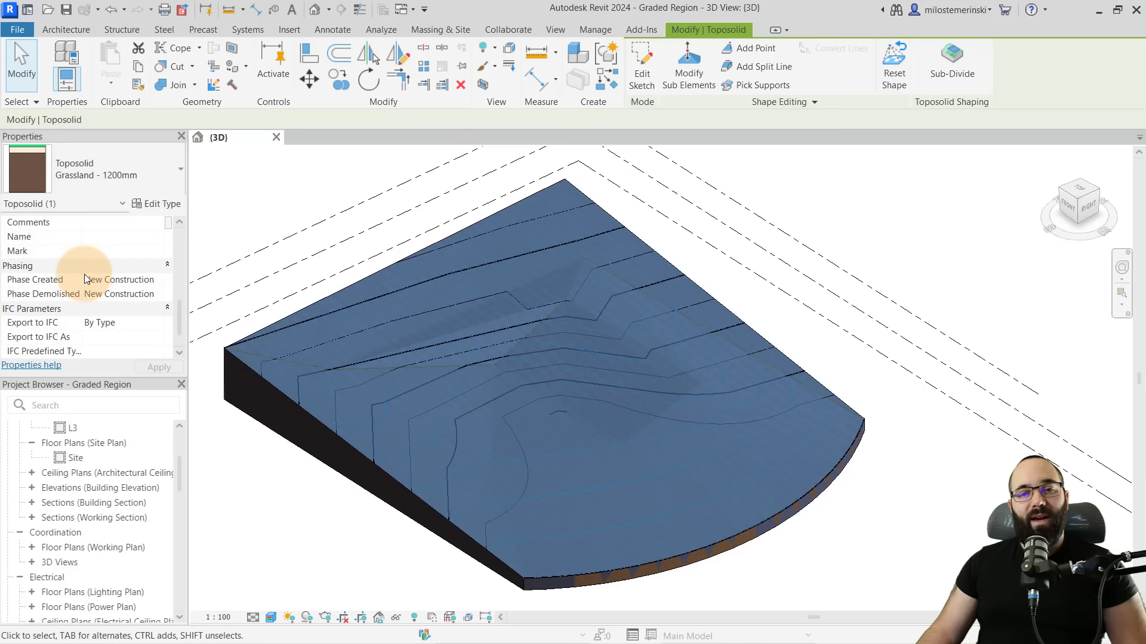
pyautogui.click(123, 281)
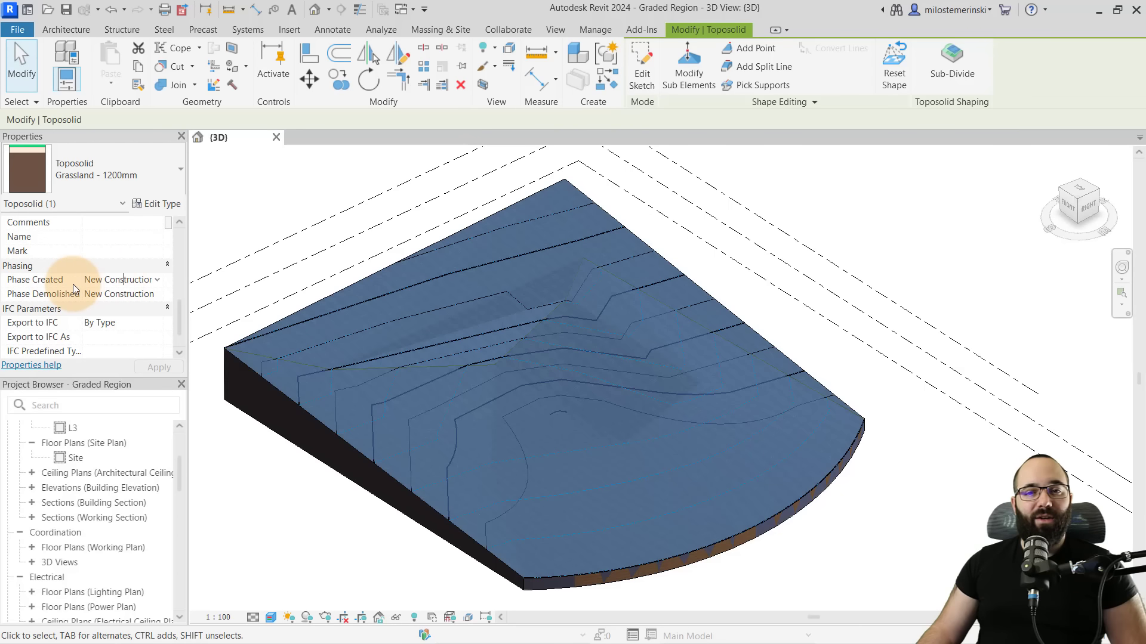
pyautogui.click(157, 281)
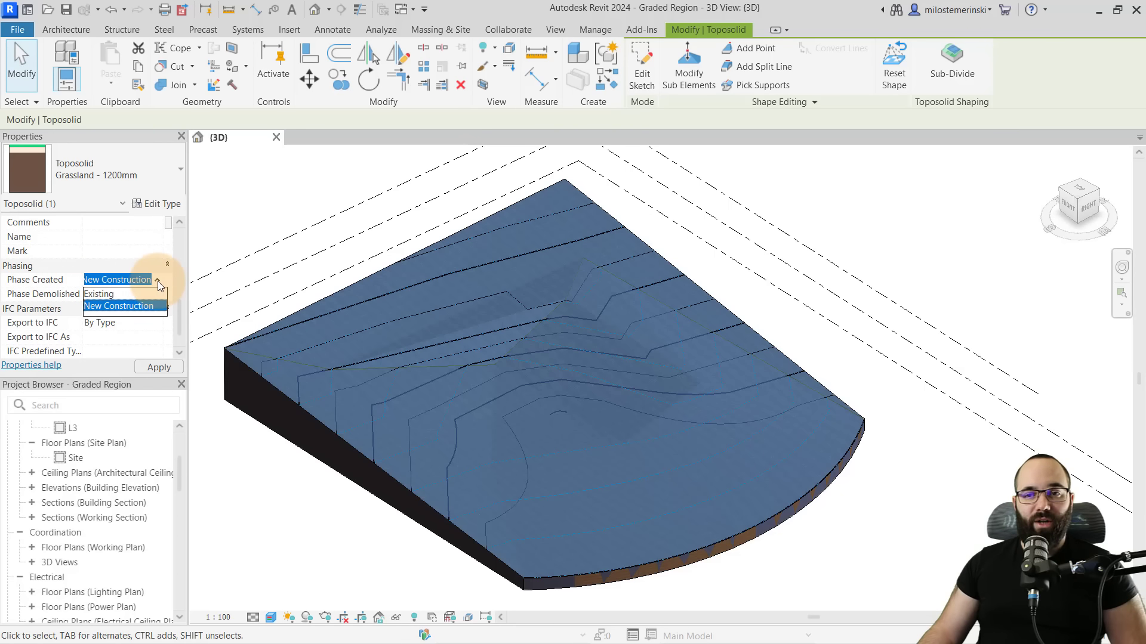
pyautogui.click(114, 297)
pyautogui.click(160, 367)
pyautogui.click(238, 209)
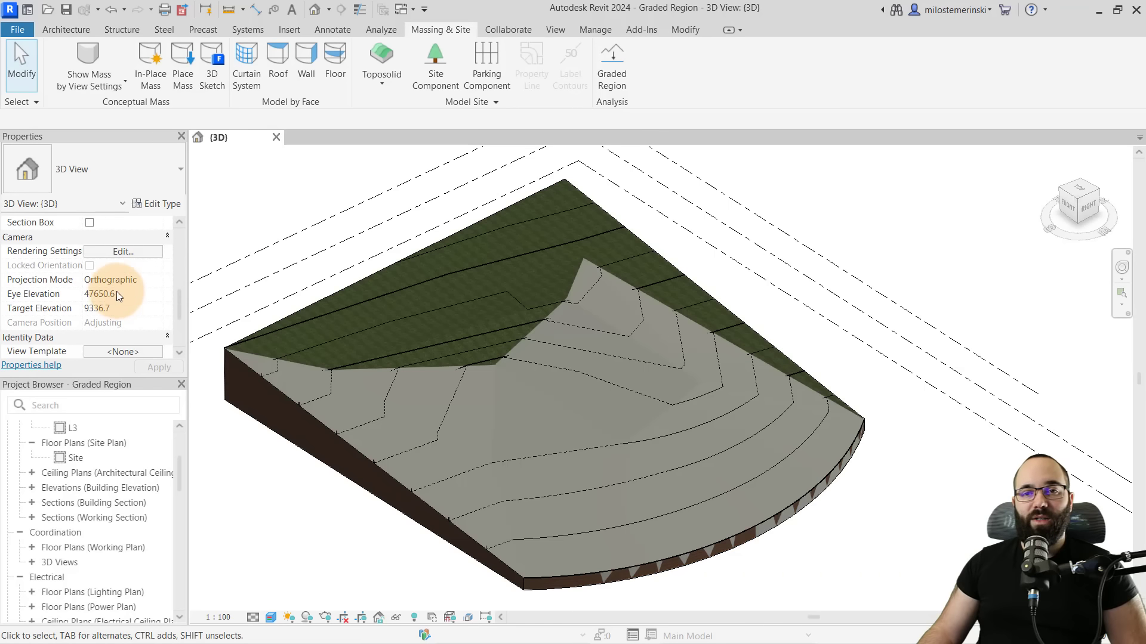
# Set the 3D view's Phase Filter to Show Complete and inspect the graded terrain
pyautogui.scroll(-4, 117, 292)
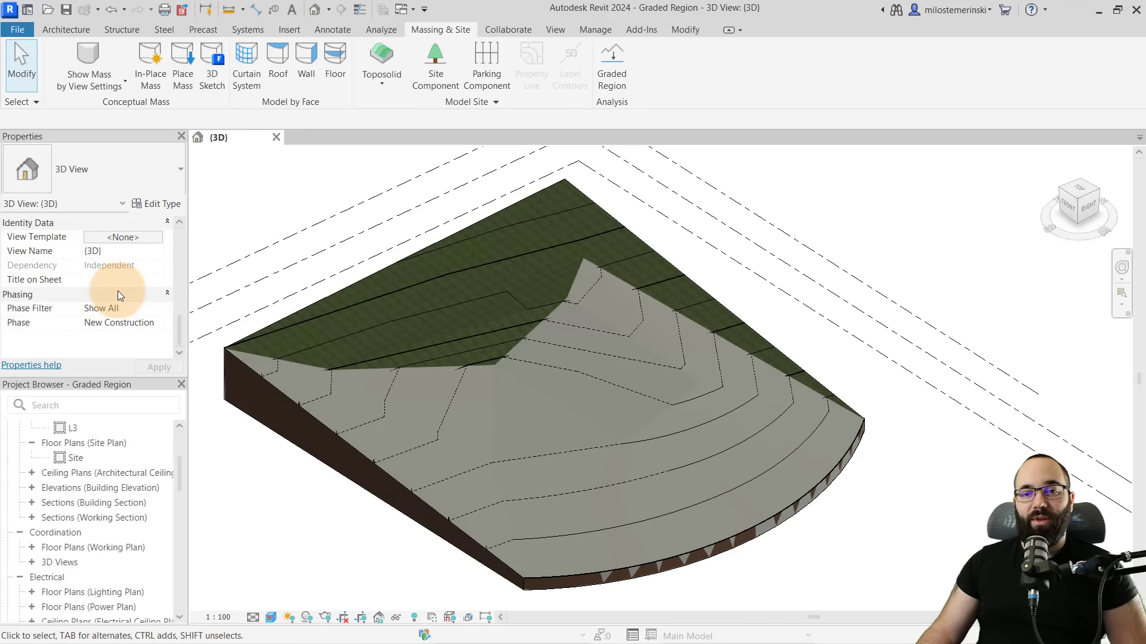
pyautogui.click(156, 309)
pyautogui.click(124, 345)
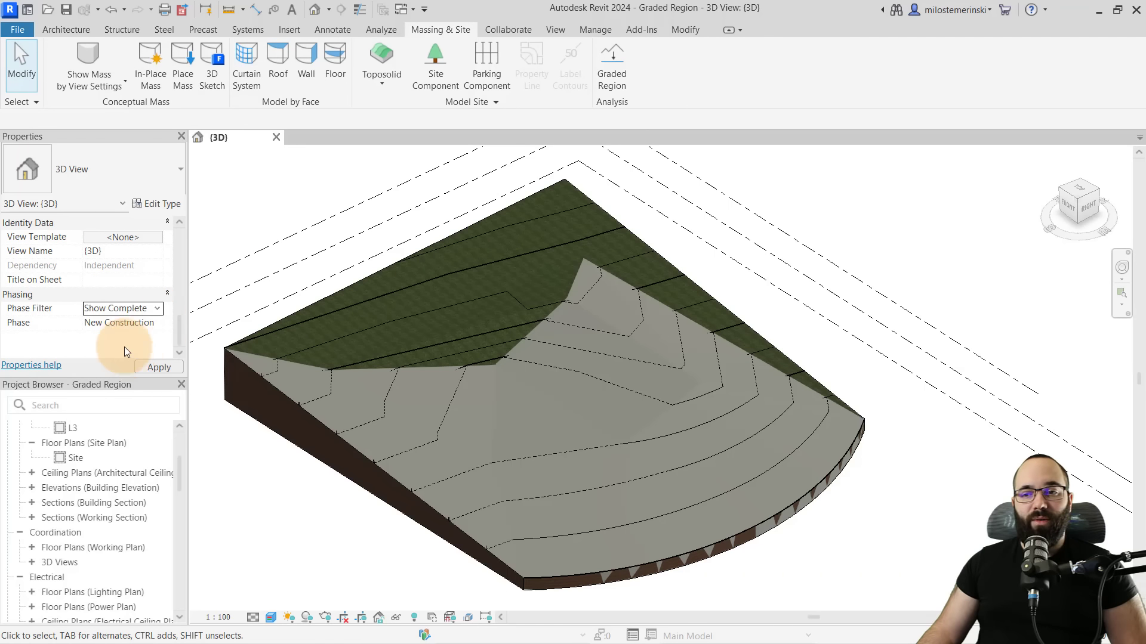
pyautogui.click(151, 365)
pyautogui.moveTo(328, 305); pyautogui.dragTo(336, 302, button='middle')
pyautogui.keyDown('shift'); pyautogui.moveTo(477, 342); pyautogui.dragTo(470, 334, button='middle'); pyautogui.keyUp('shift')
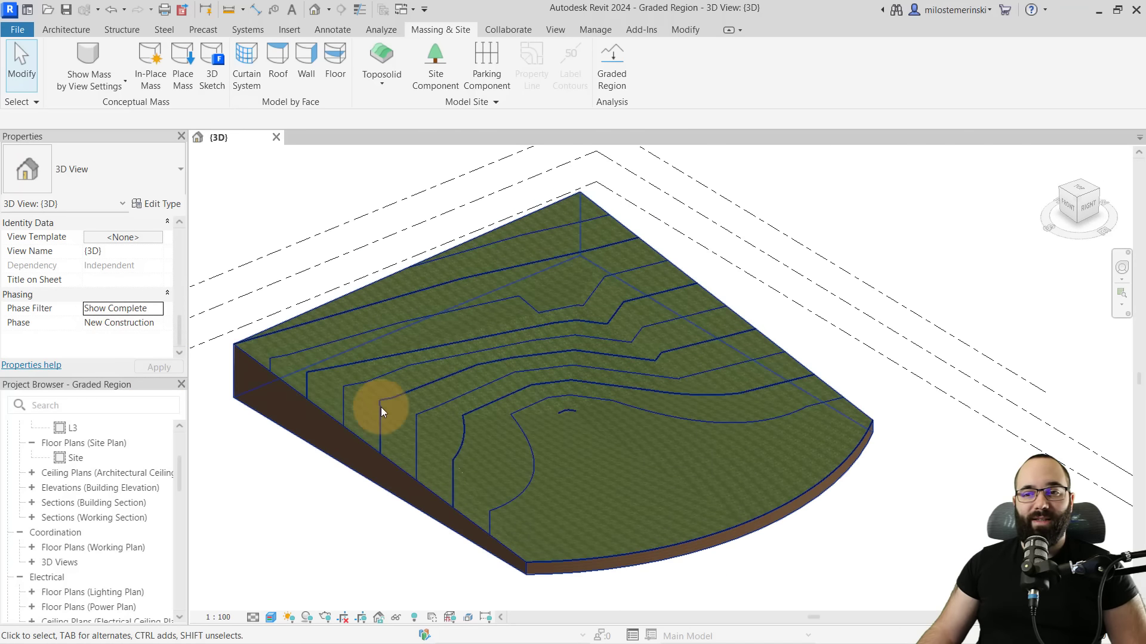
pyautogui.keyDown('shift'); pyautogui.moveTo(380, 407); pyautogui.dragTo(366, 504, button='middle'); pyautogui.keyUp('shift')
# Compare the original and graded terrain by switching the 3D view's Phase to Existing and back to New Construction
pyautogui.click(157, 322)
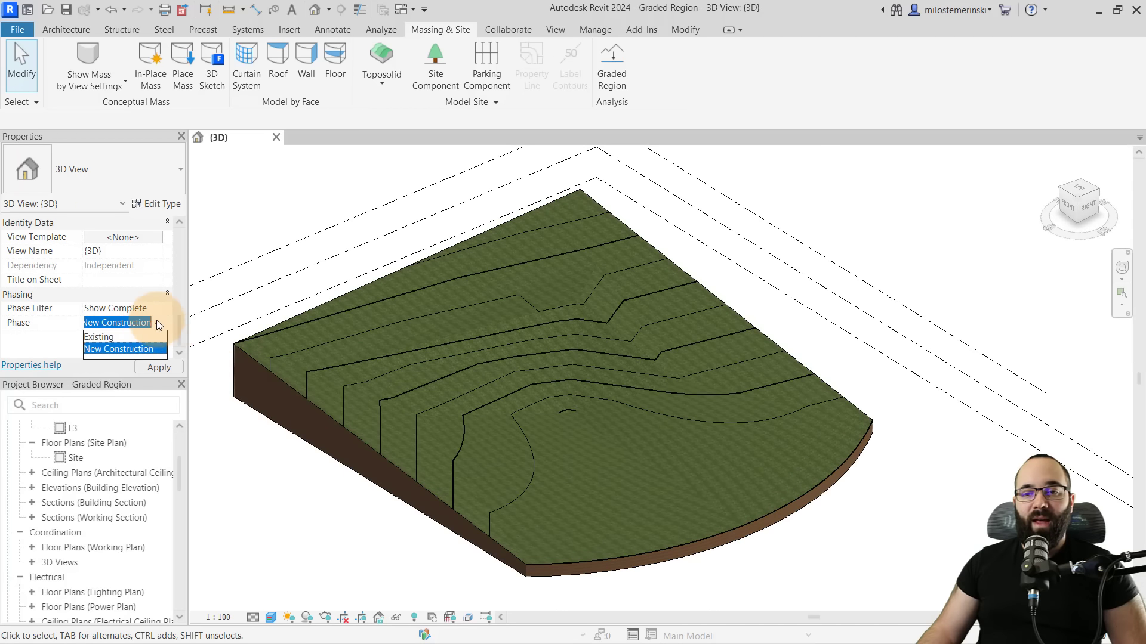
pyautogui.click(130, 336)
pyautogui.click(158, 368)
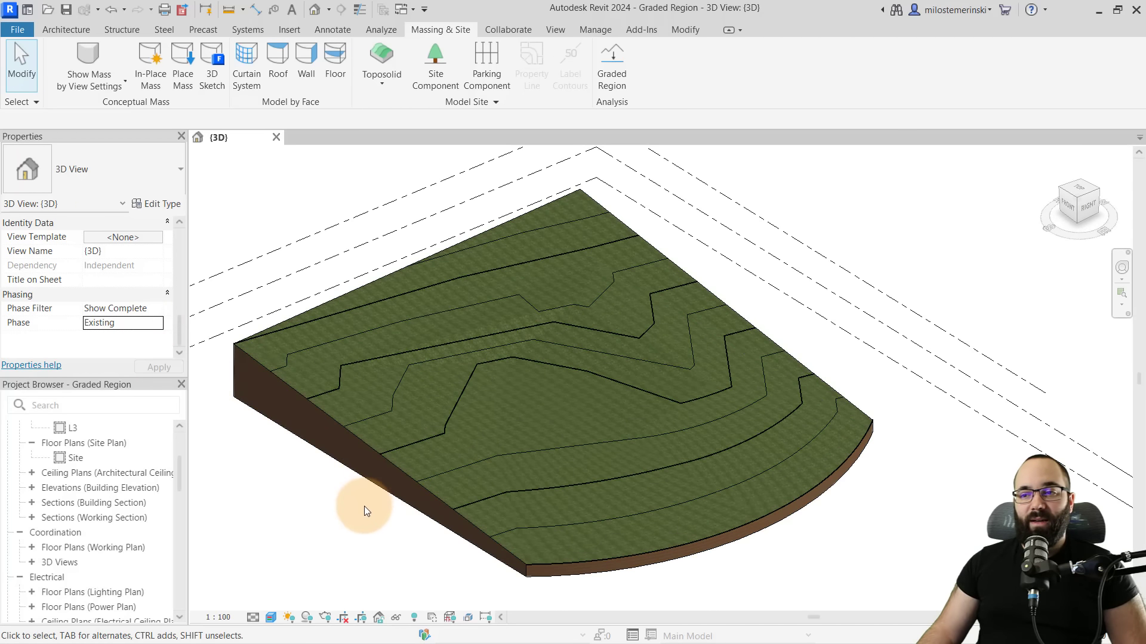
pyautogui.moveTo(505, 399); pyautogui.dragTo(495, 382, button='middle')
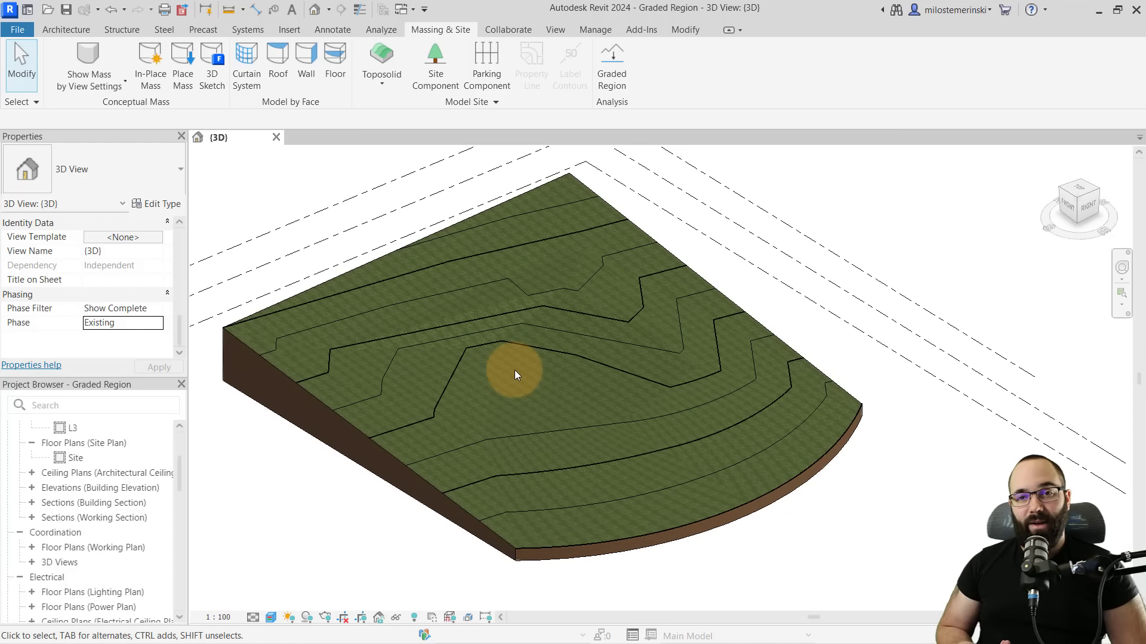
pyautogui.click(158, 323)
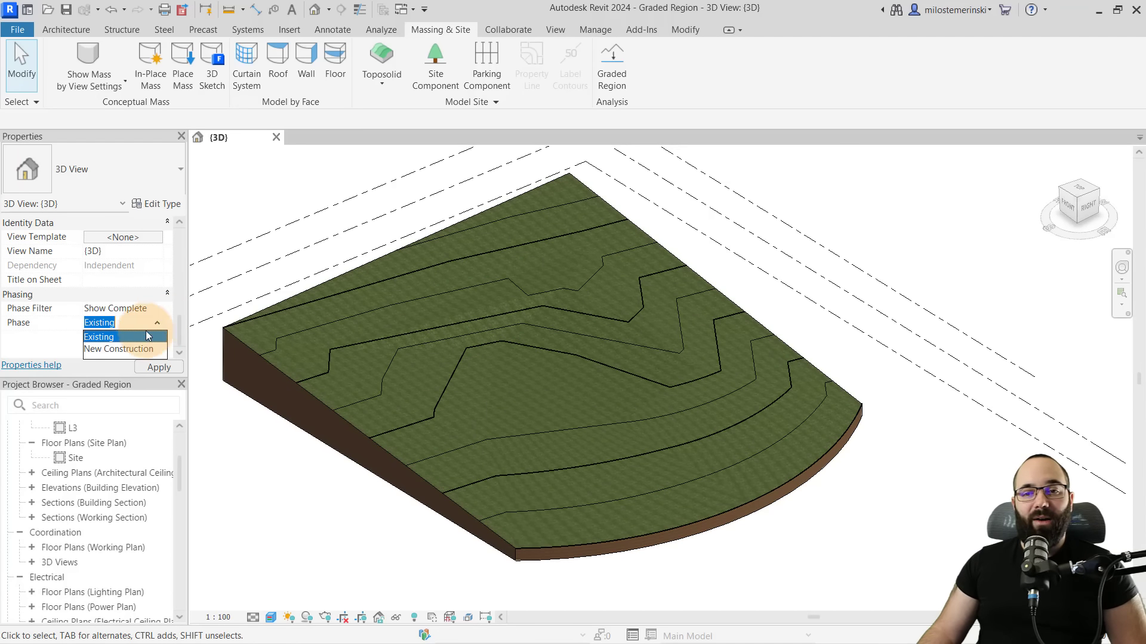
pyautogui.click(128, 349)
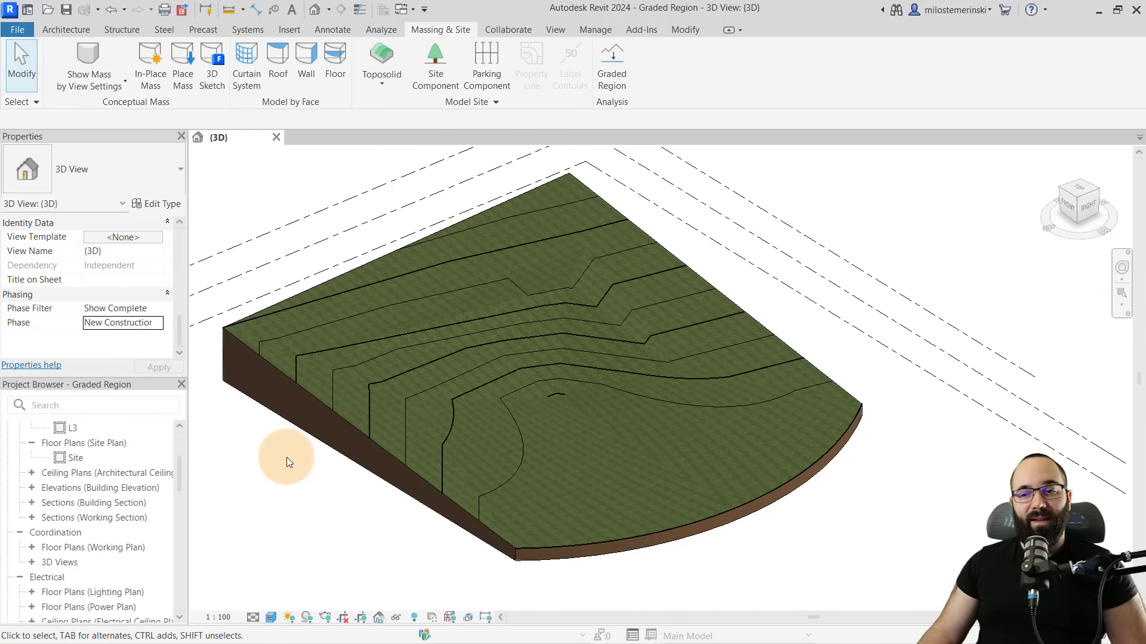
# Select the graded toposolid and read its net cut/fill, fill and cut volumes
pyautogui.click(341, 413)
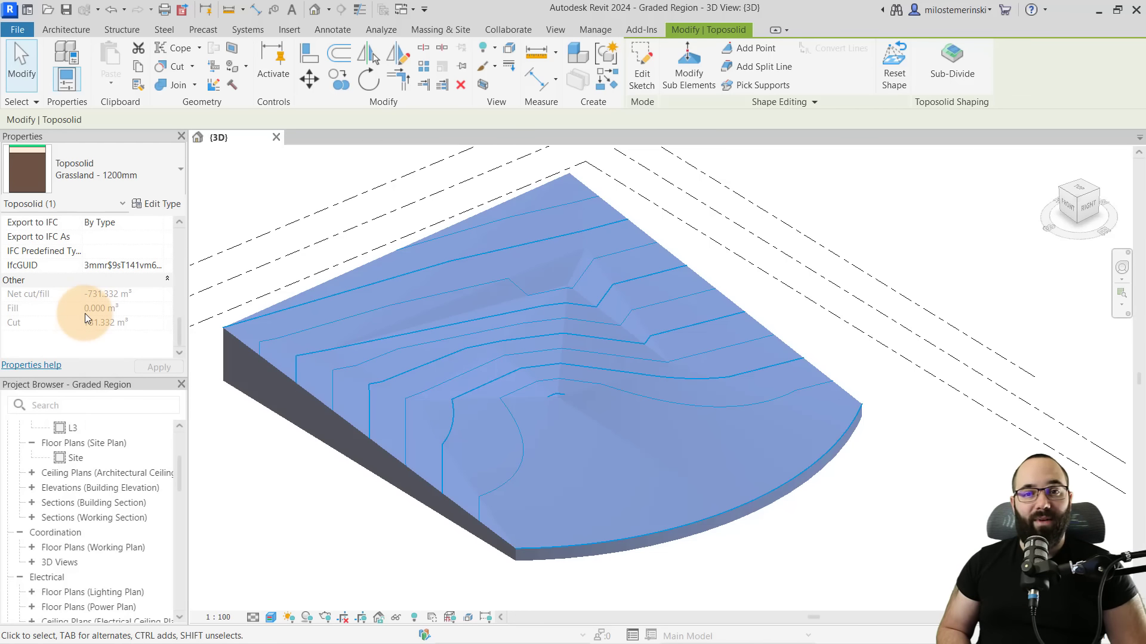
pyautogui.click(213, 189)
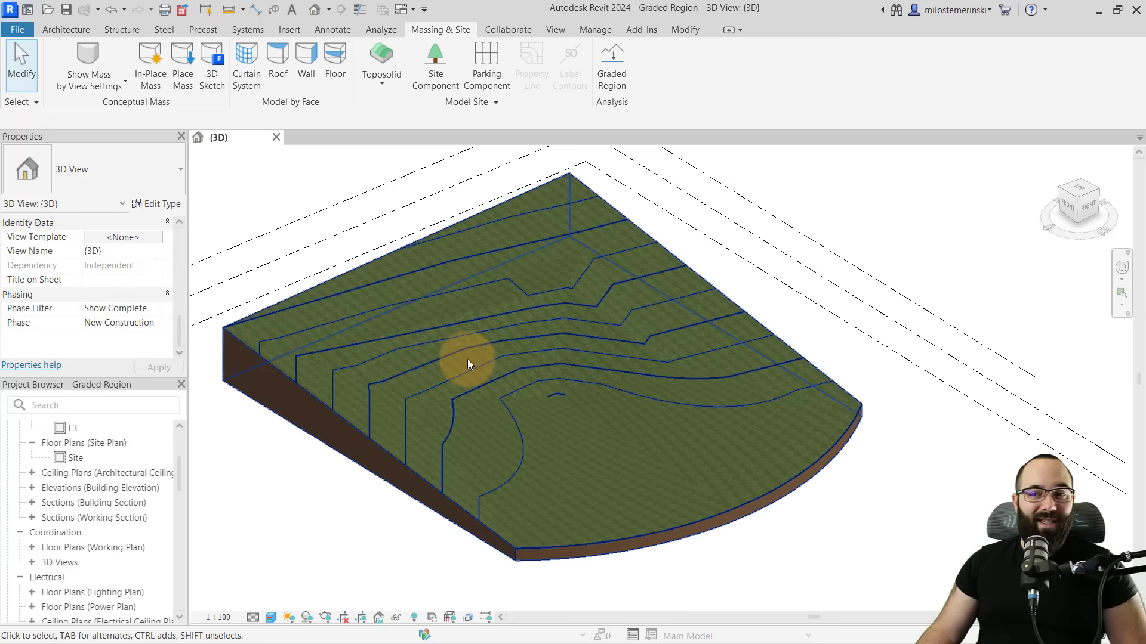
pyautogui.keyDown('shift'); pyautogui.moveTo(468, 359); pyautogui.dragTo(609, 461, button='middle'); pyautogui.keyUp('shift')
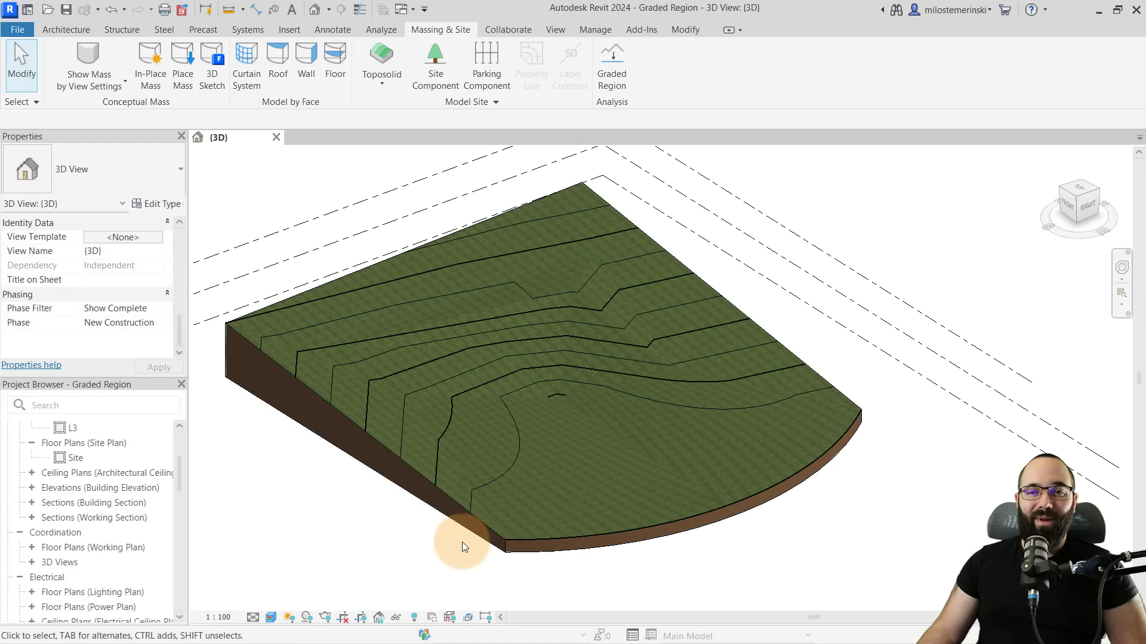